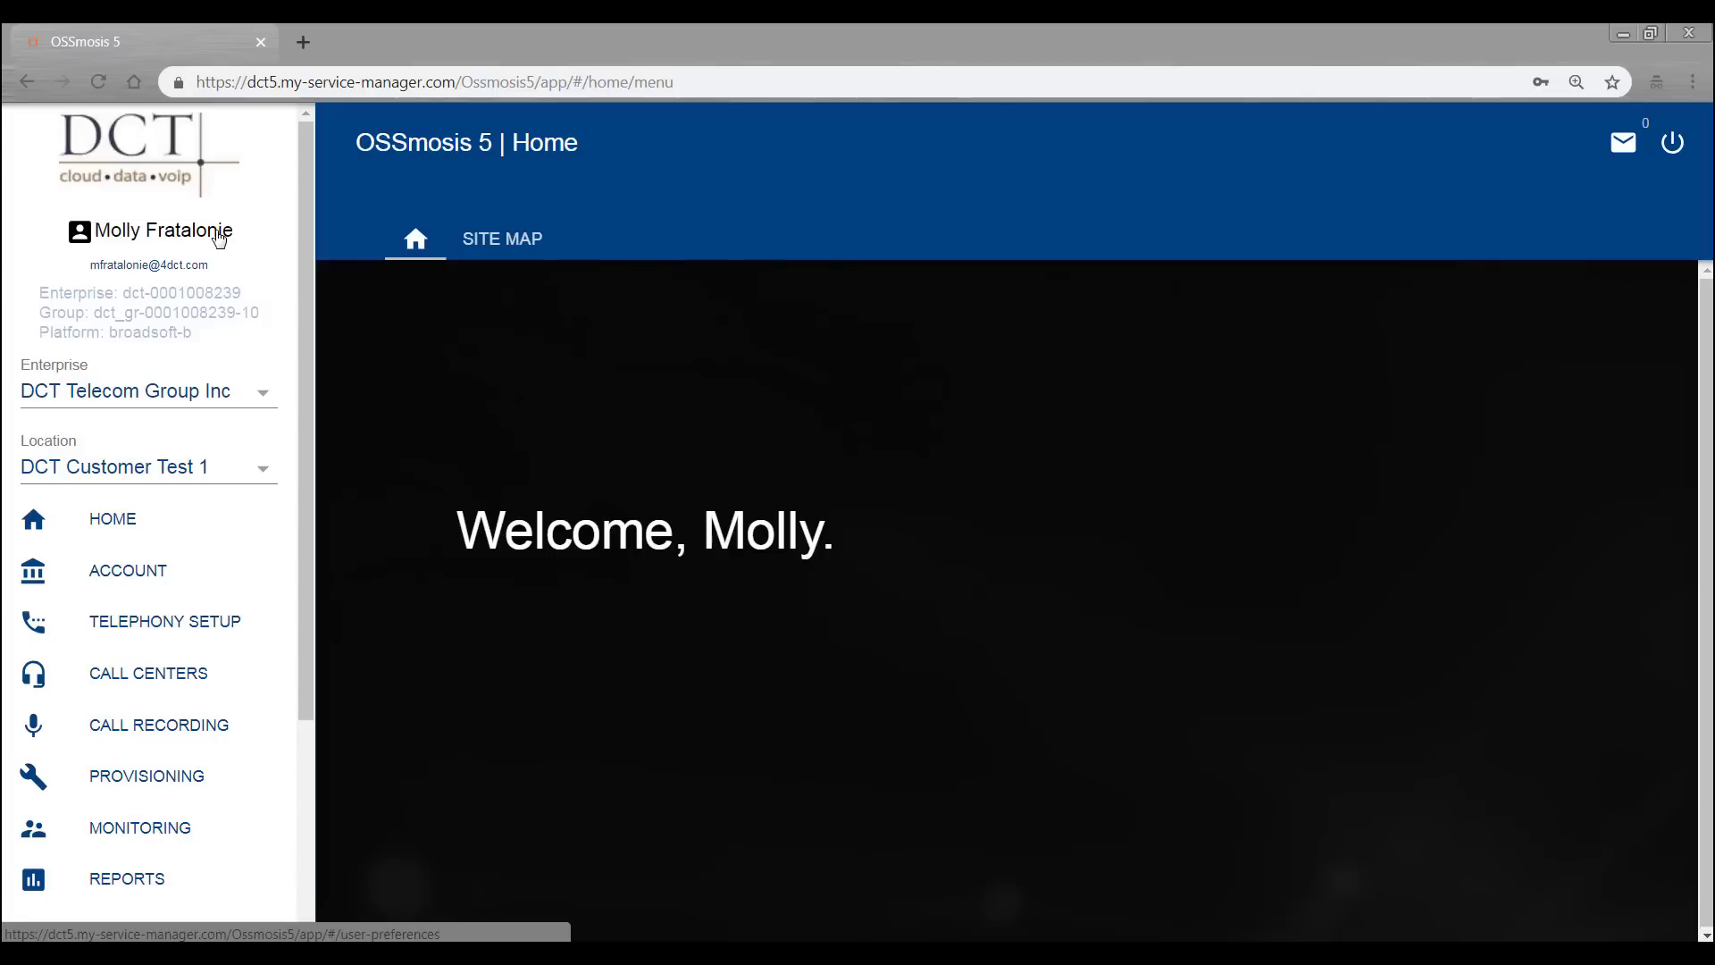
- Open your User Preferences (English, MM/DD/YYYY) and reveal its actions menu
{"action": "left_click", "coordinate": [228, 239]}
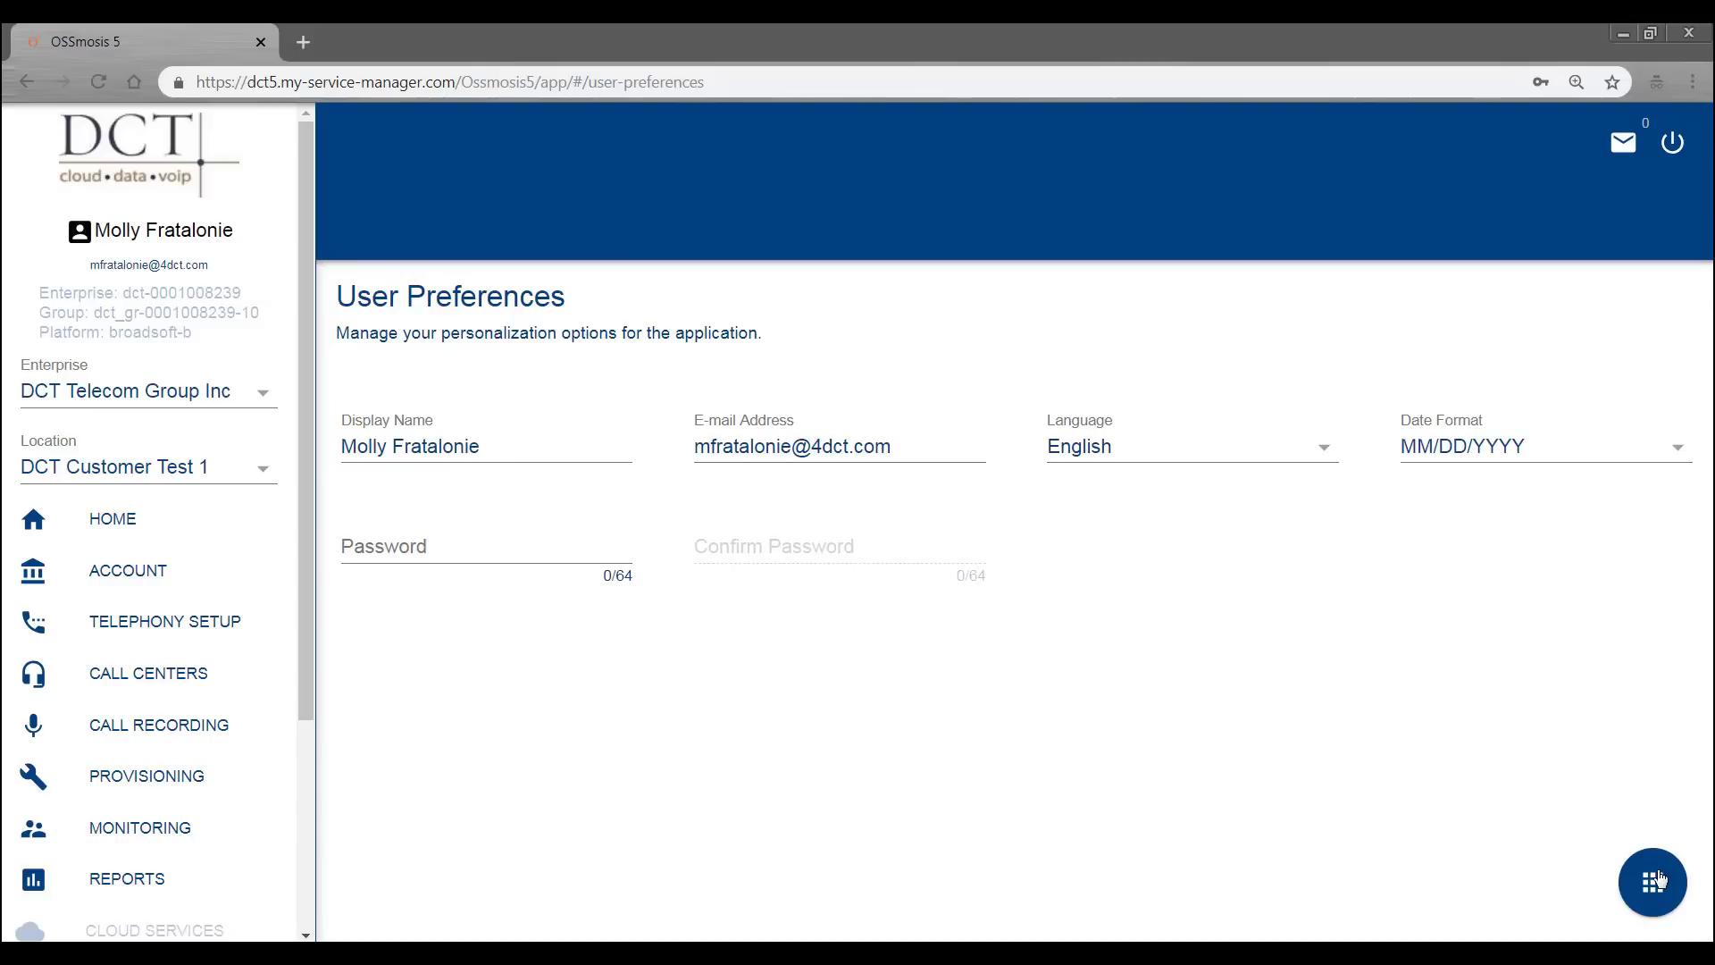
{"action": "left_click", "coordinate": [1657, 880]}
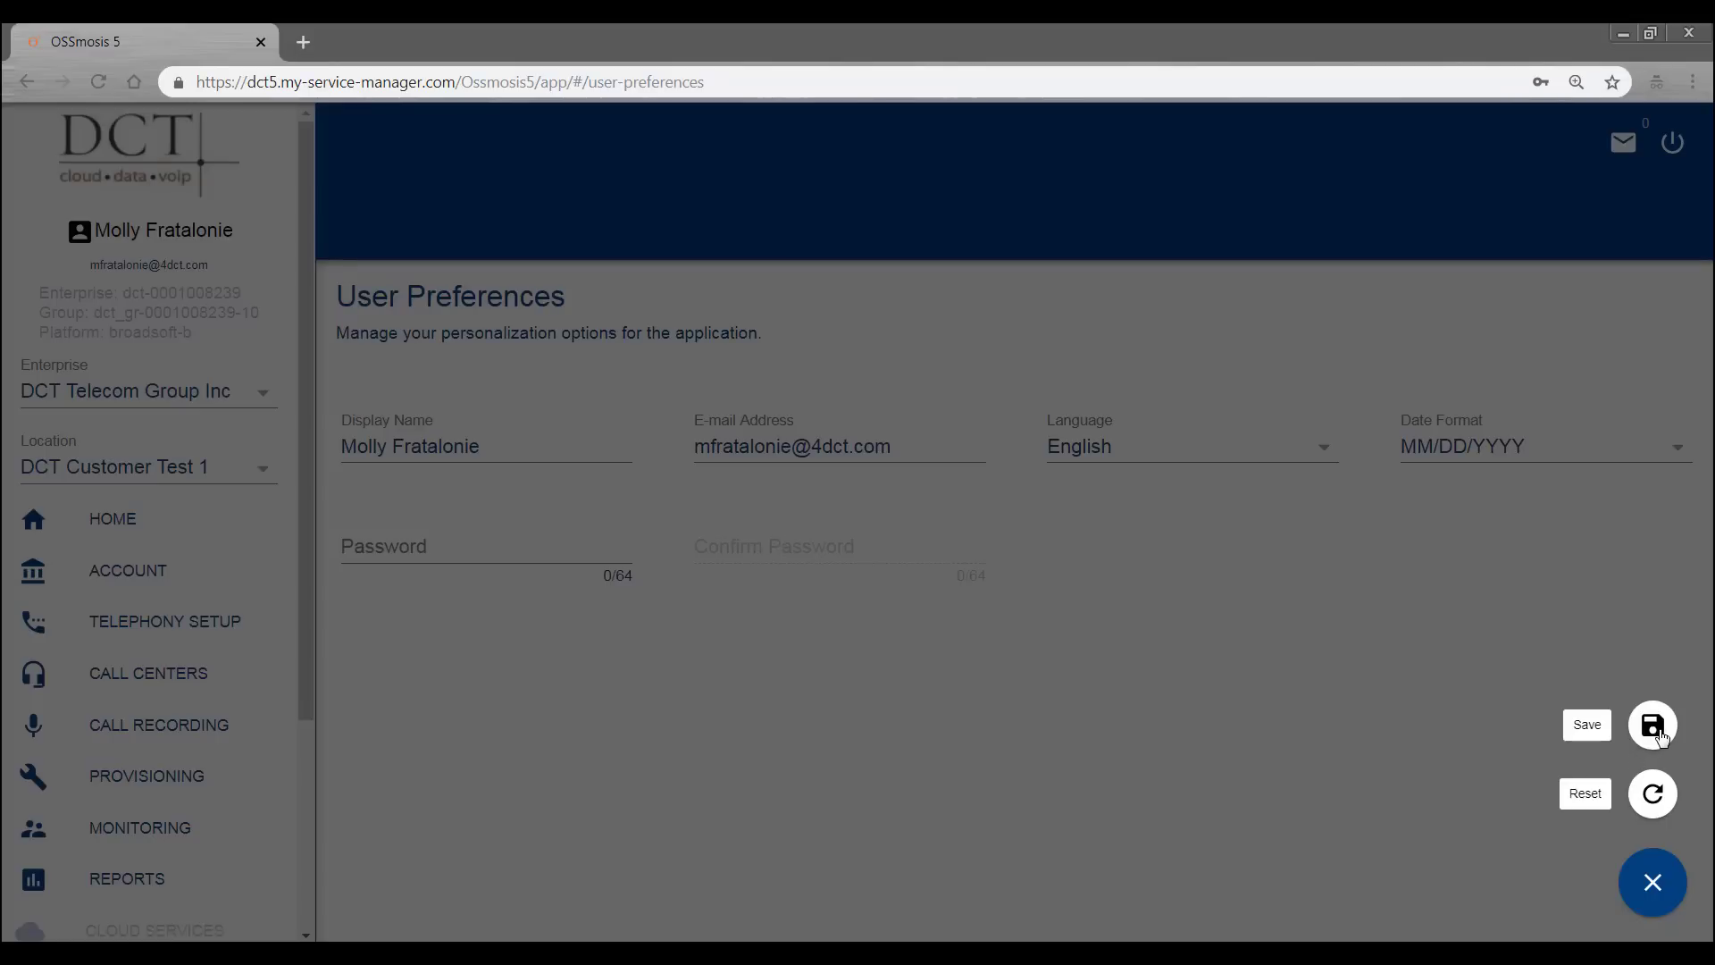
- Close the preferences actions menu without saving or resetting anything
{"action": "left_click", "coordinate": [1651, 886]}
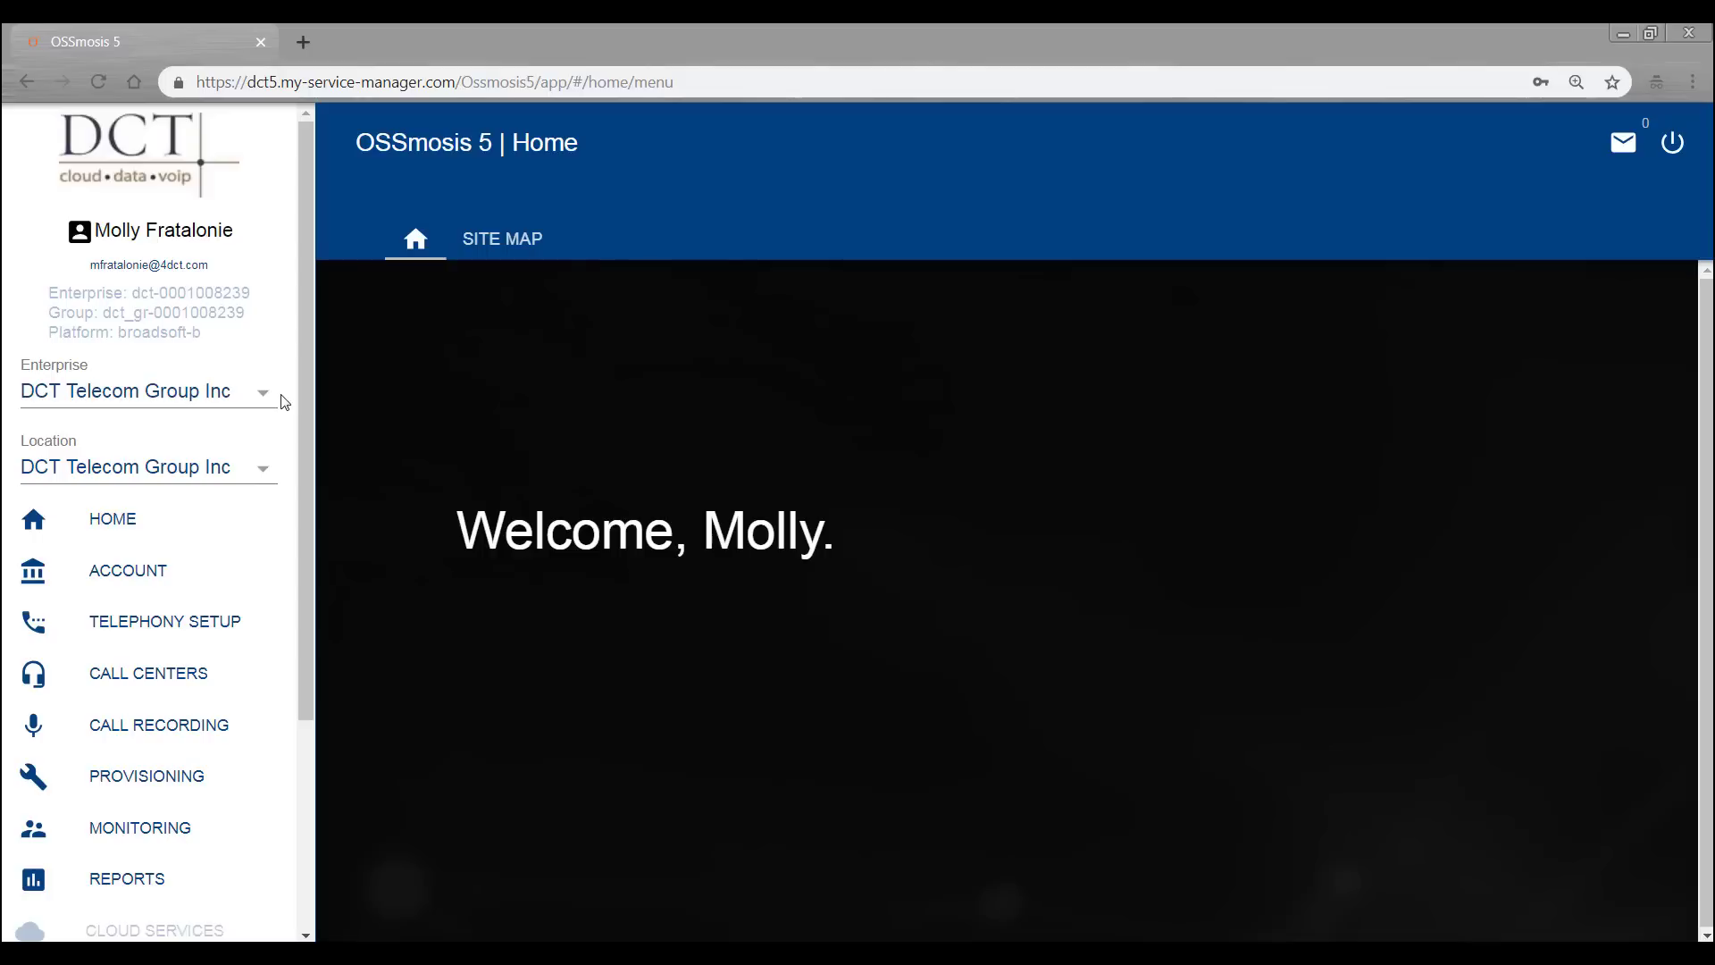
- Switch the working location from DCT Telecom Group Inc to DCT Training
{"action": "left_click", "coordinate": [260, 473]}
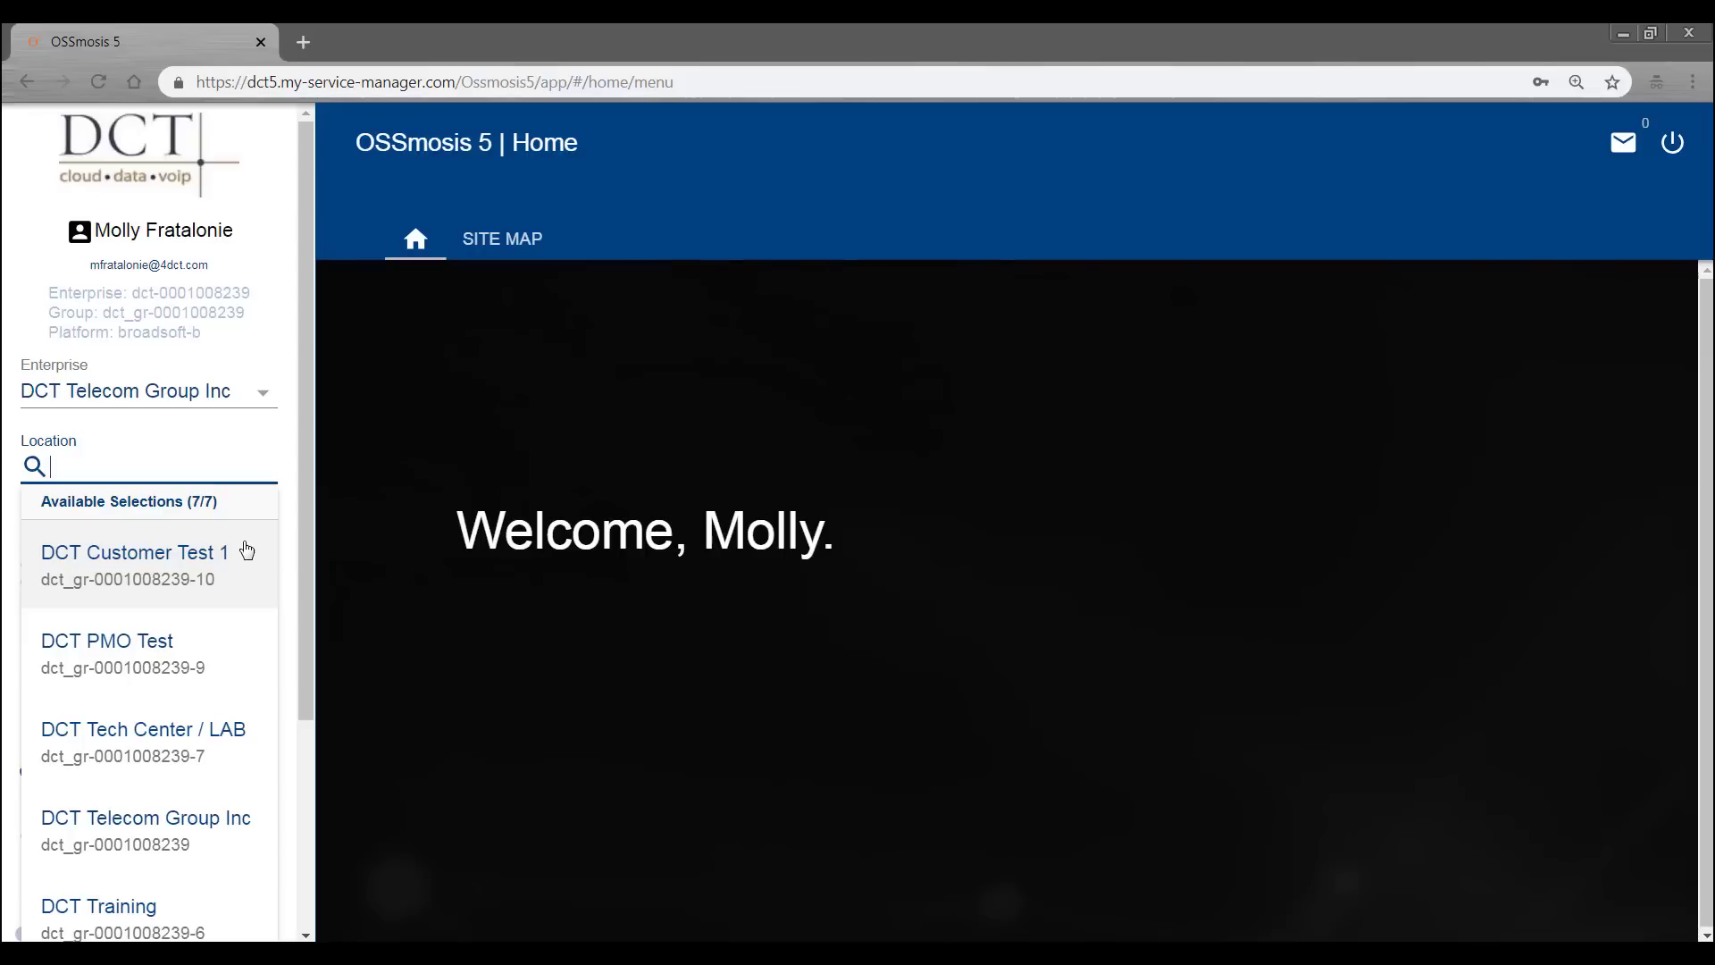
{"action": "left_click", "coordinate": [138, 920]}
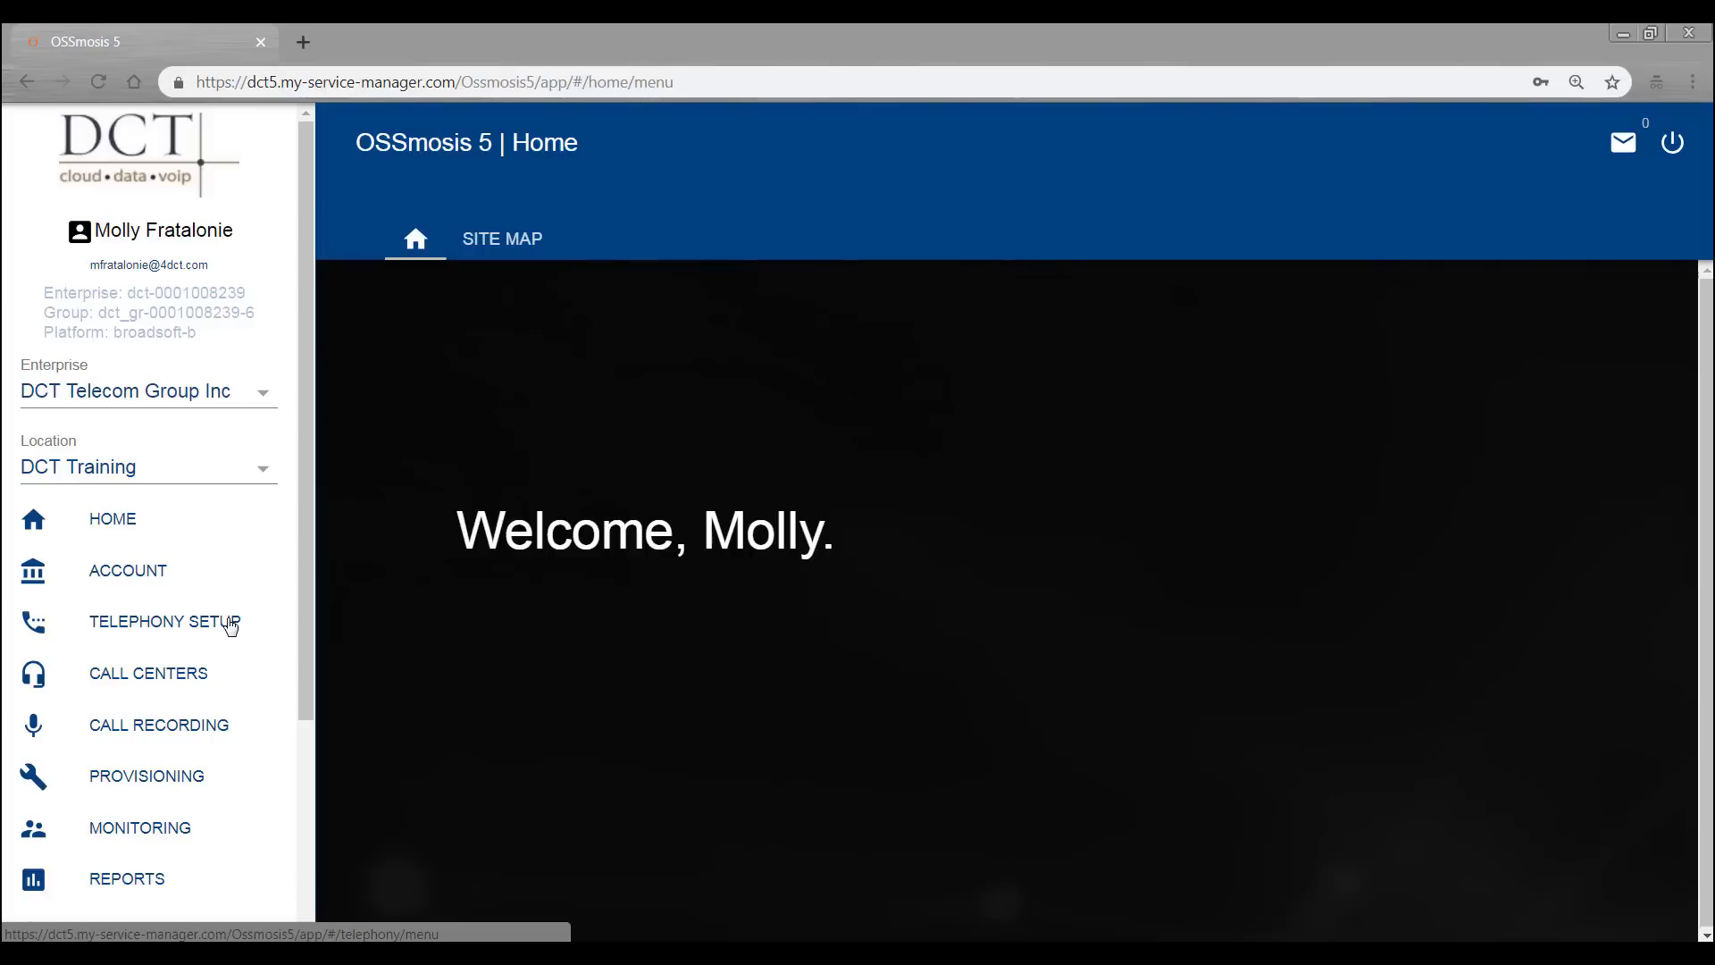
- Go to Telephony Setup and manage the DCT Training location settings
{"action": "left_click", "coordinate": [231, 625]}
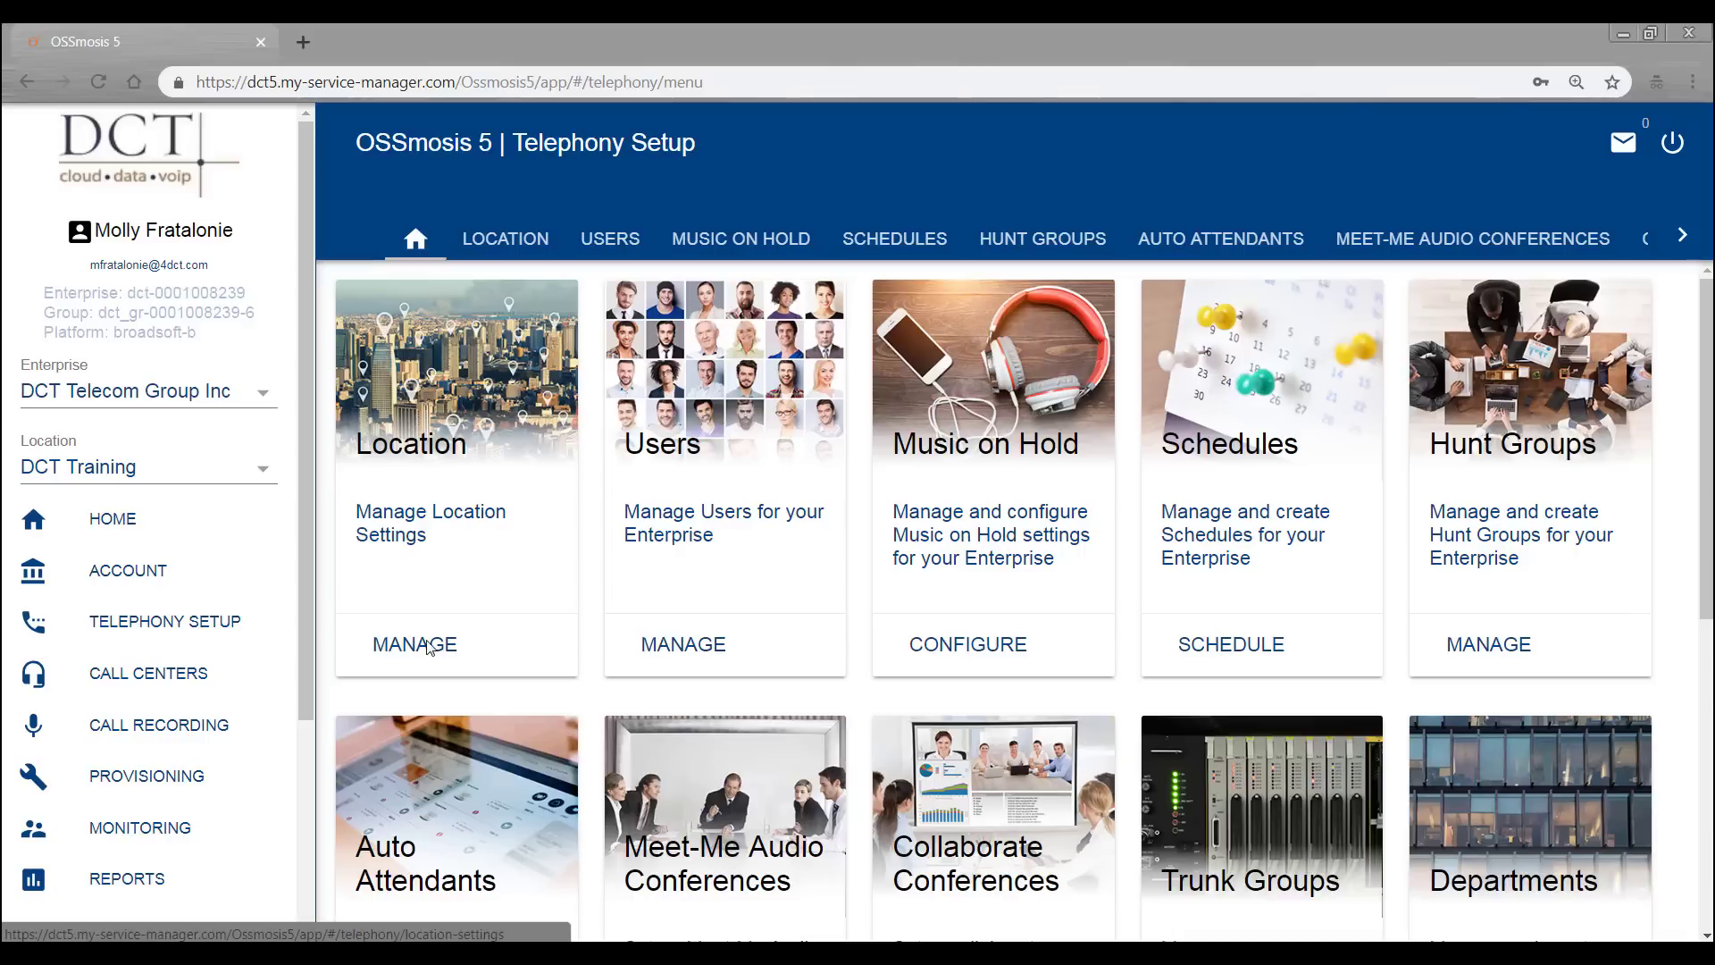
{"action": "left_click", "coordinate": [440, 646]}
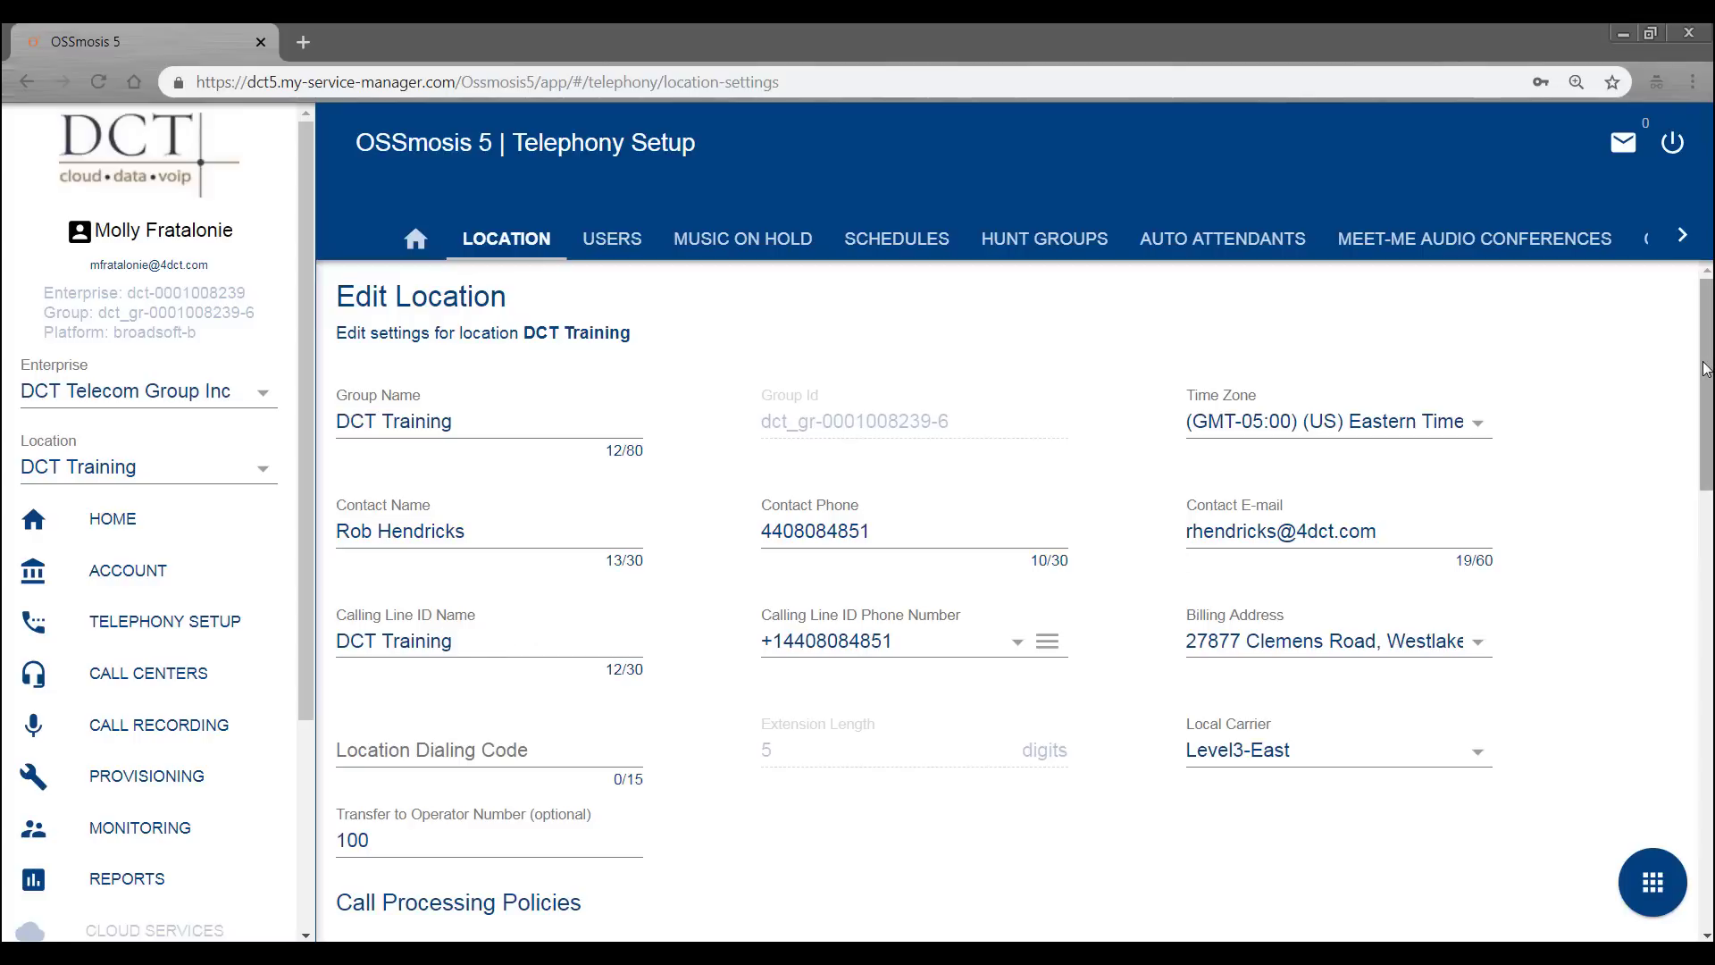
- Scroll to Call Processing Policies and select the Transfer to Operator Number field
{"action": "left_click_drag", "start_coordinate": [1706, 368], "coordinate": [1697, 518]}
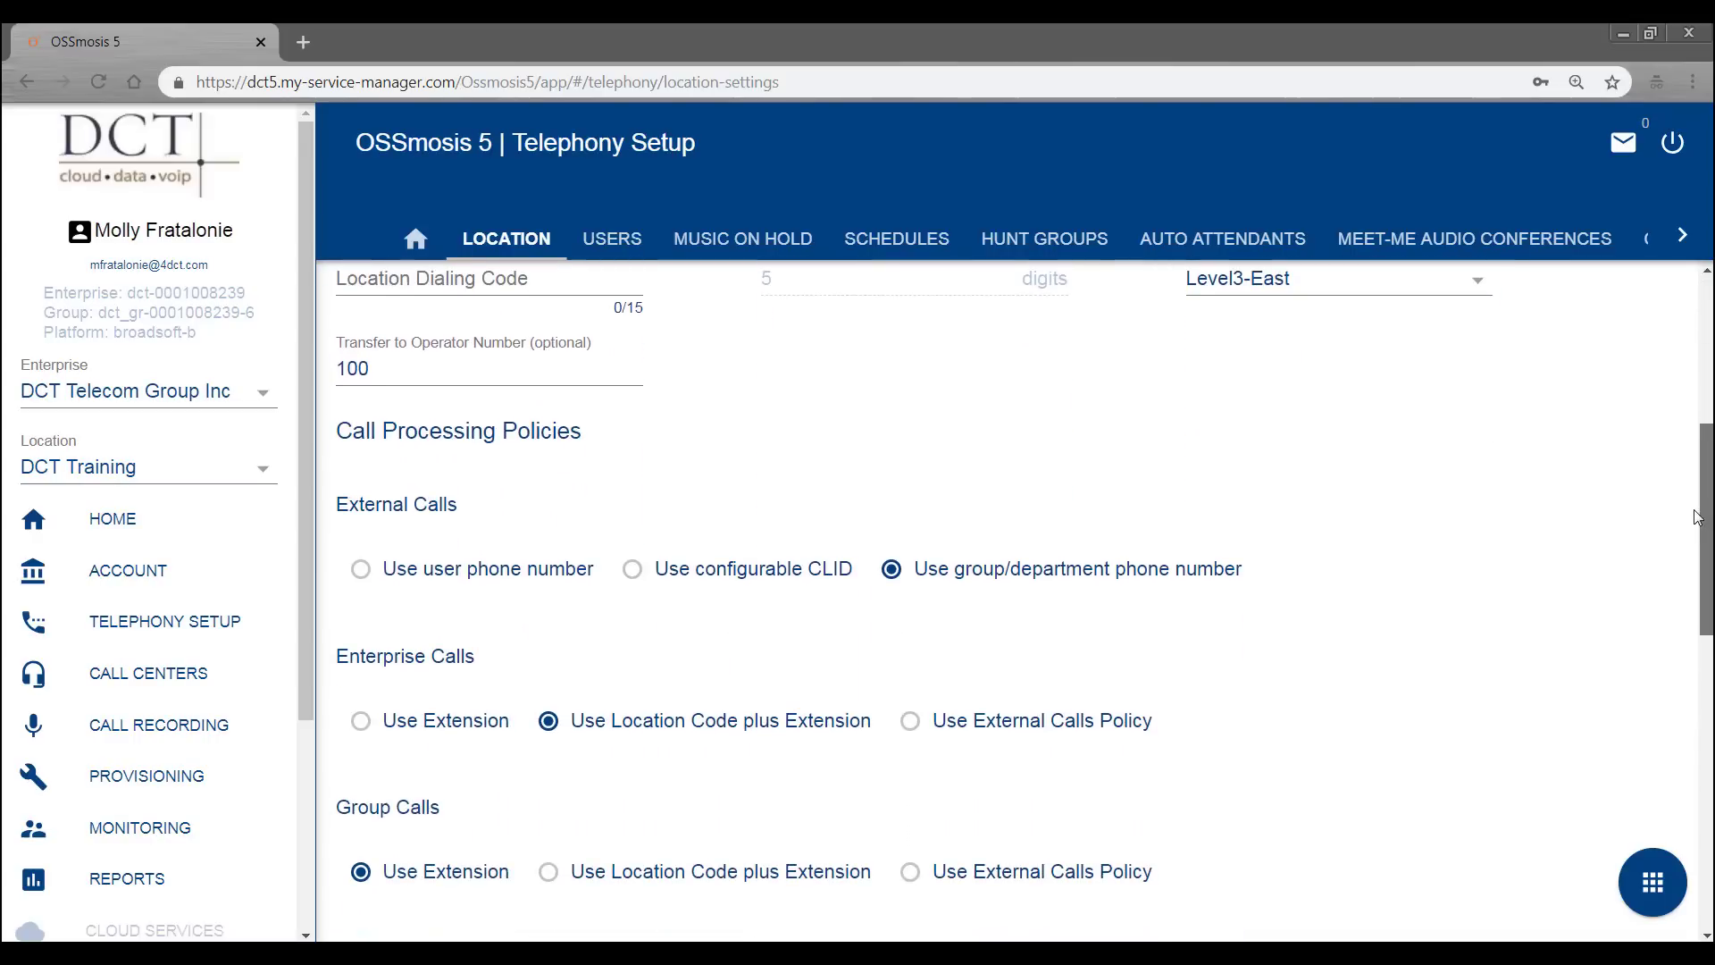
{"action": "left_click", "coordinate": [518, 375]}
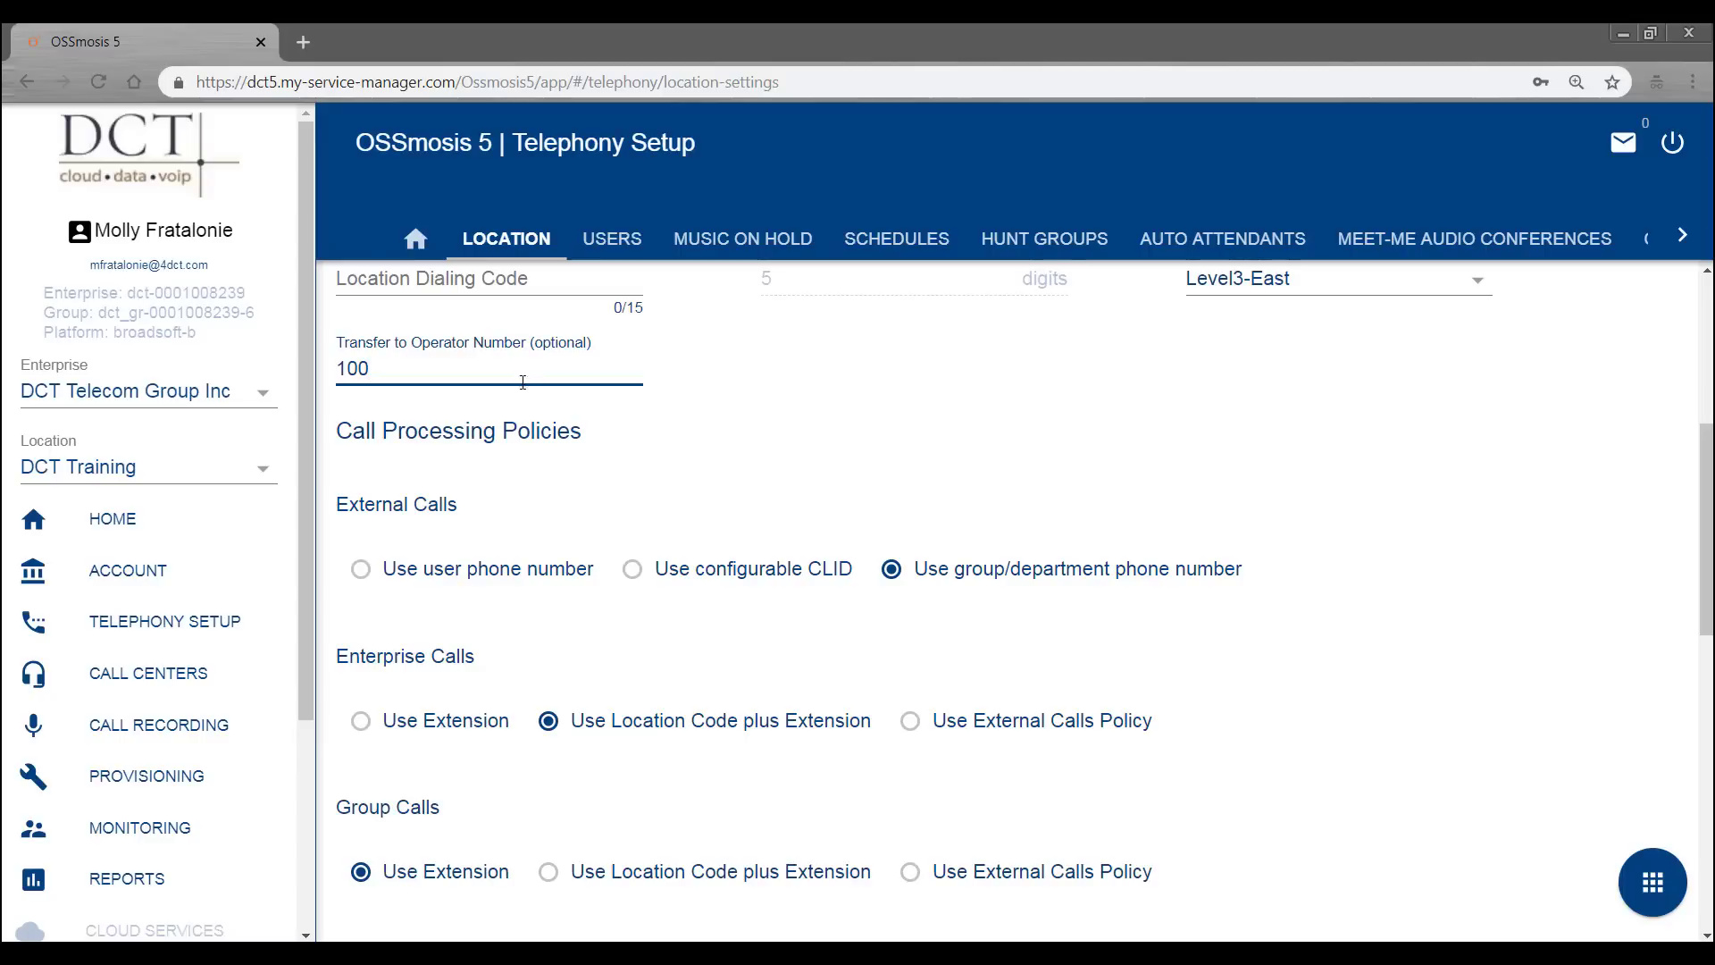
{"action": "scroll", "coordinate": [530, 391], "scroll_direction": "down", "scroll_amount": 1}
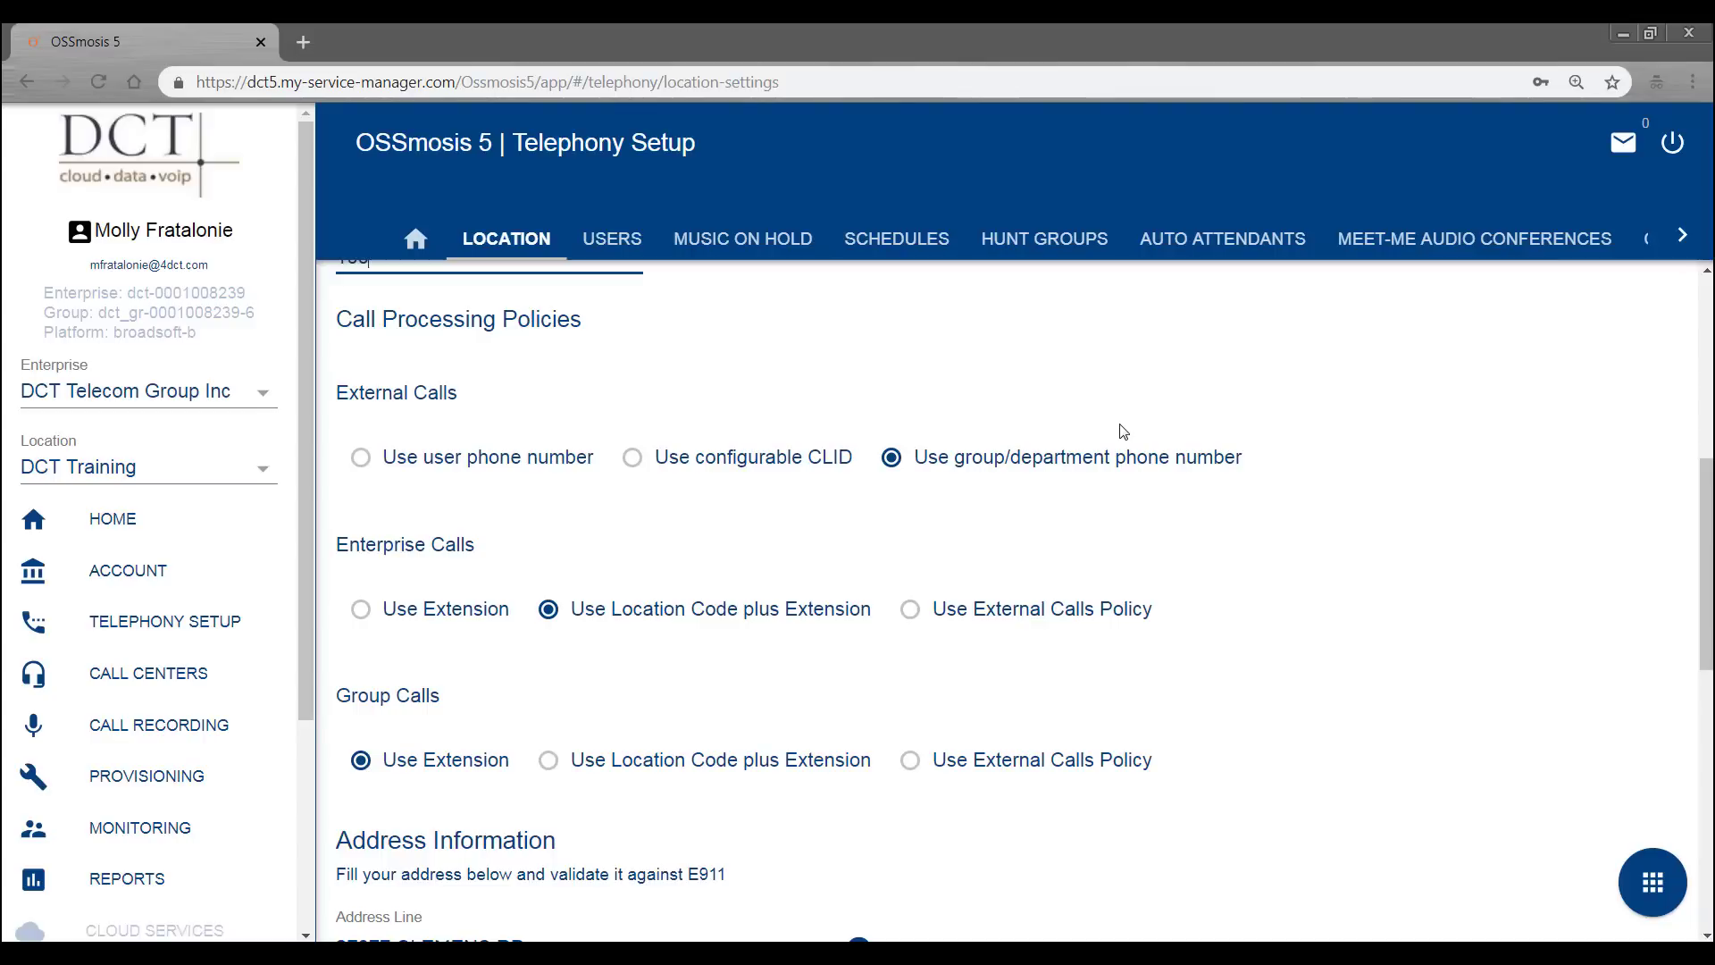
{"action": "left_click", "coordinate": [1665, 884]}
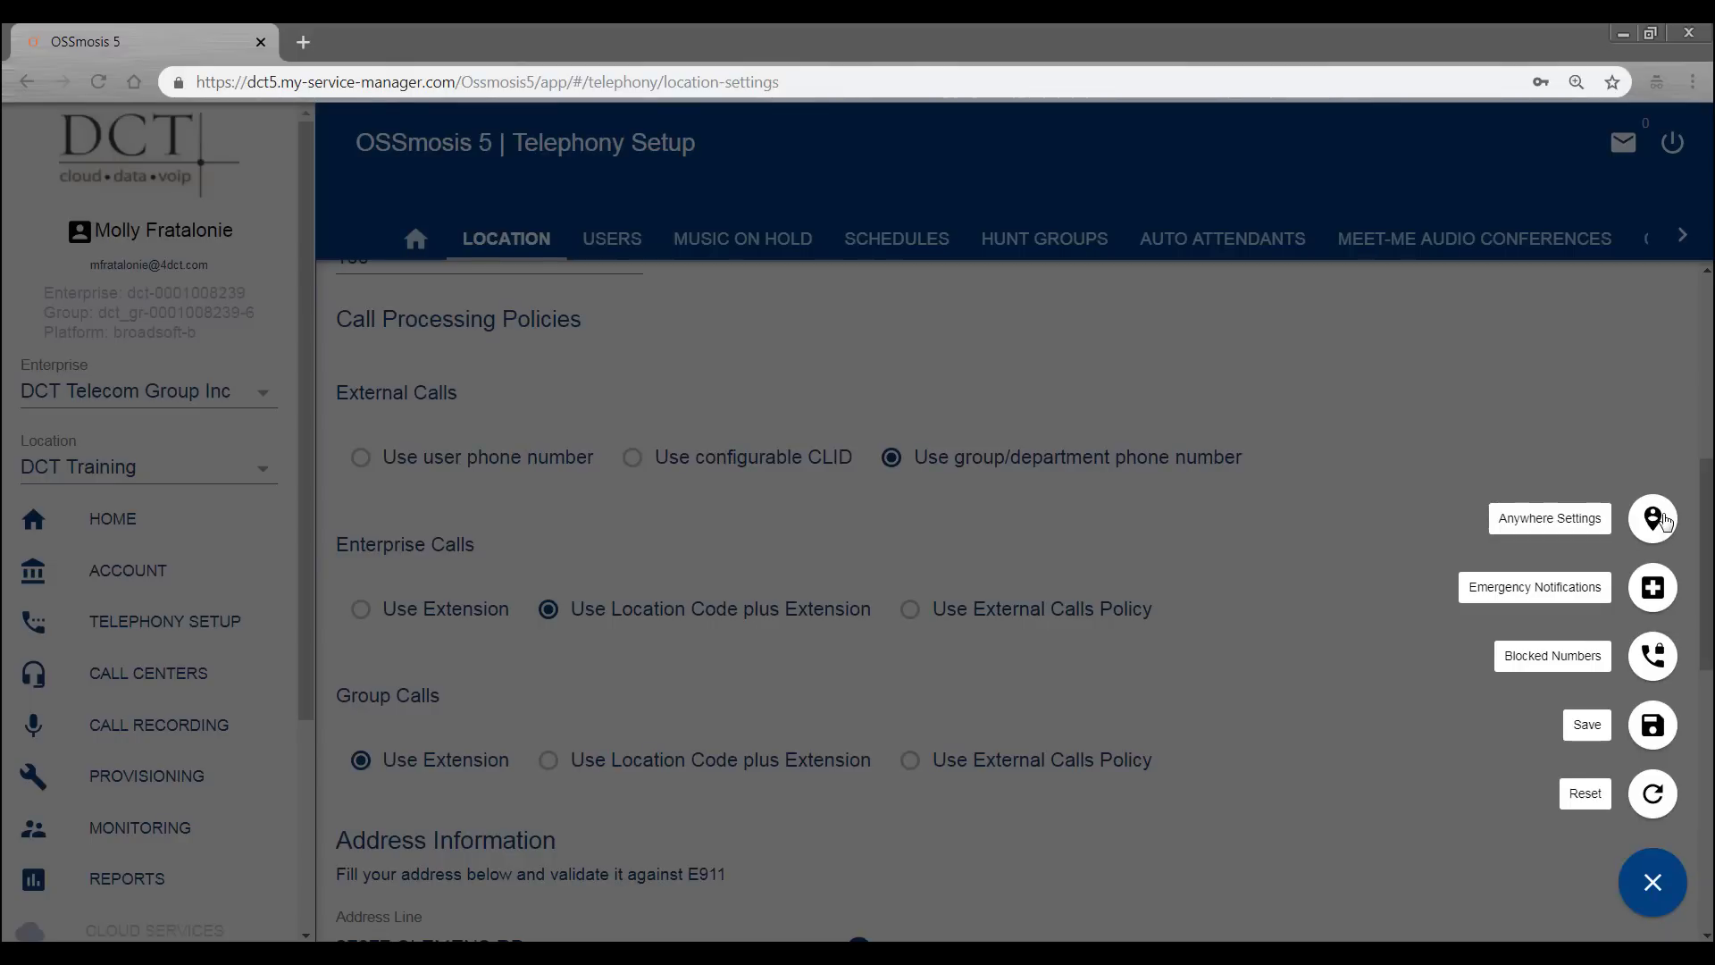
{"action": "left_click", "coordinate": [1653, 596]}
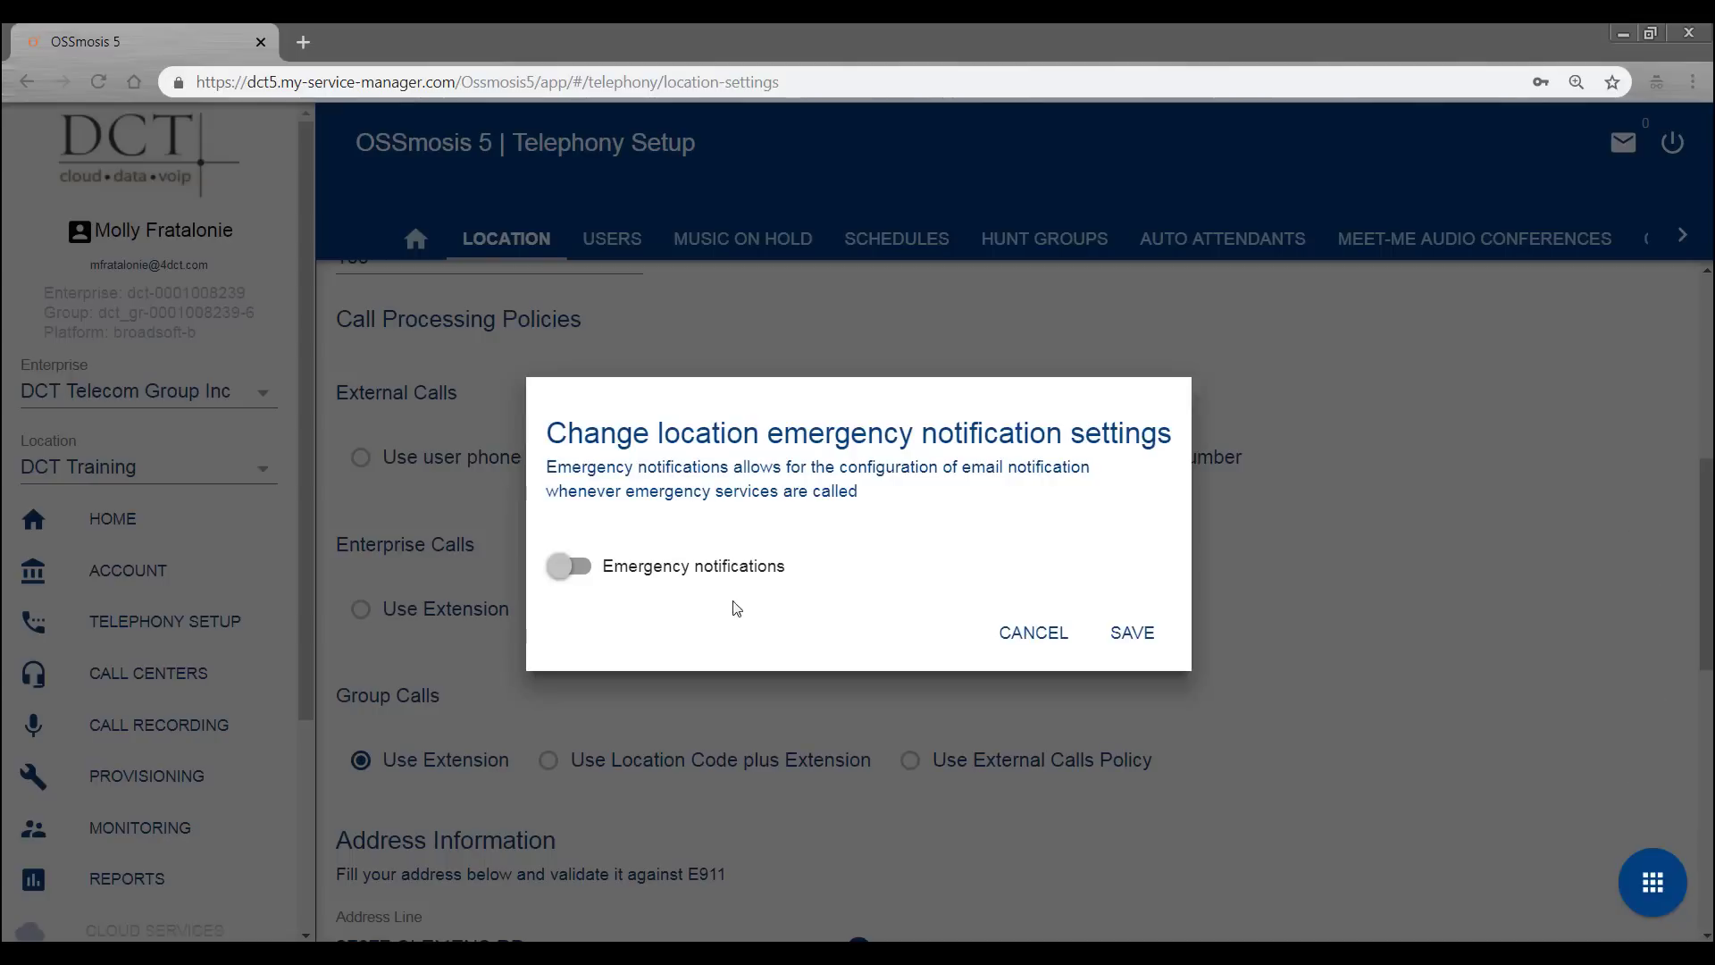
{"action": "left_click", "coordinate": [572, 572]}
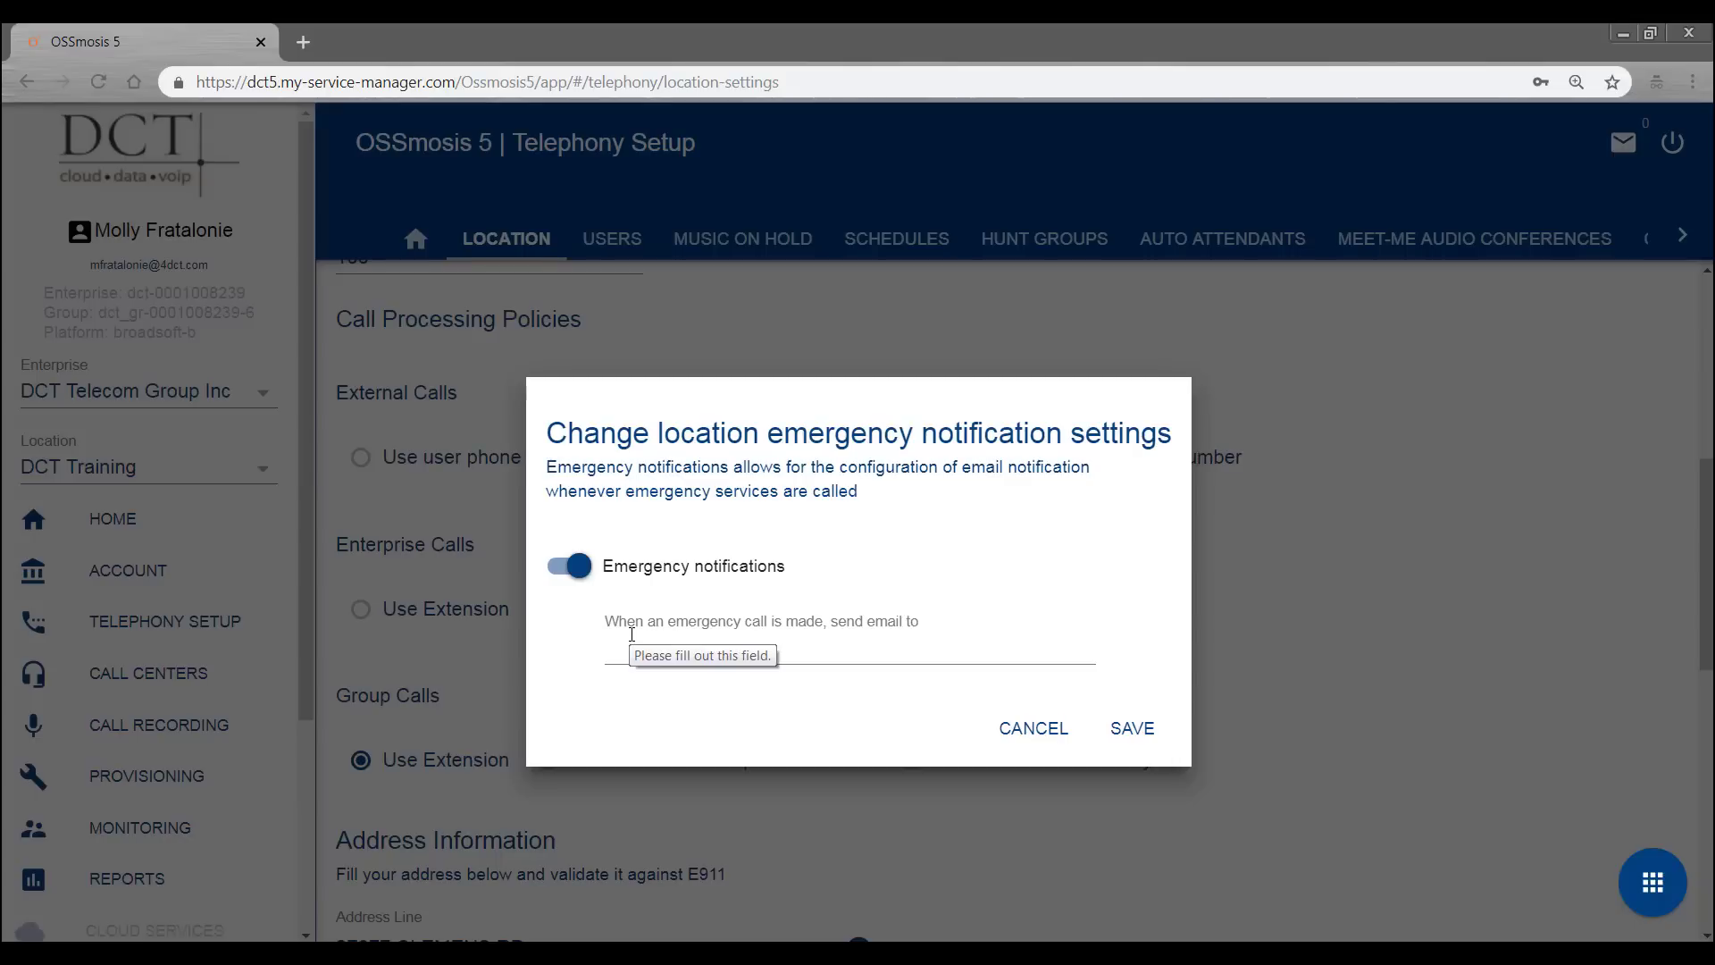
{"action": "left_click", "coordinate": [579, 569]}
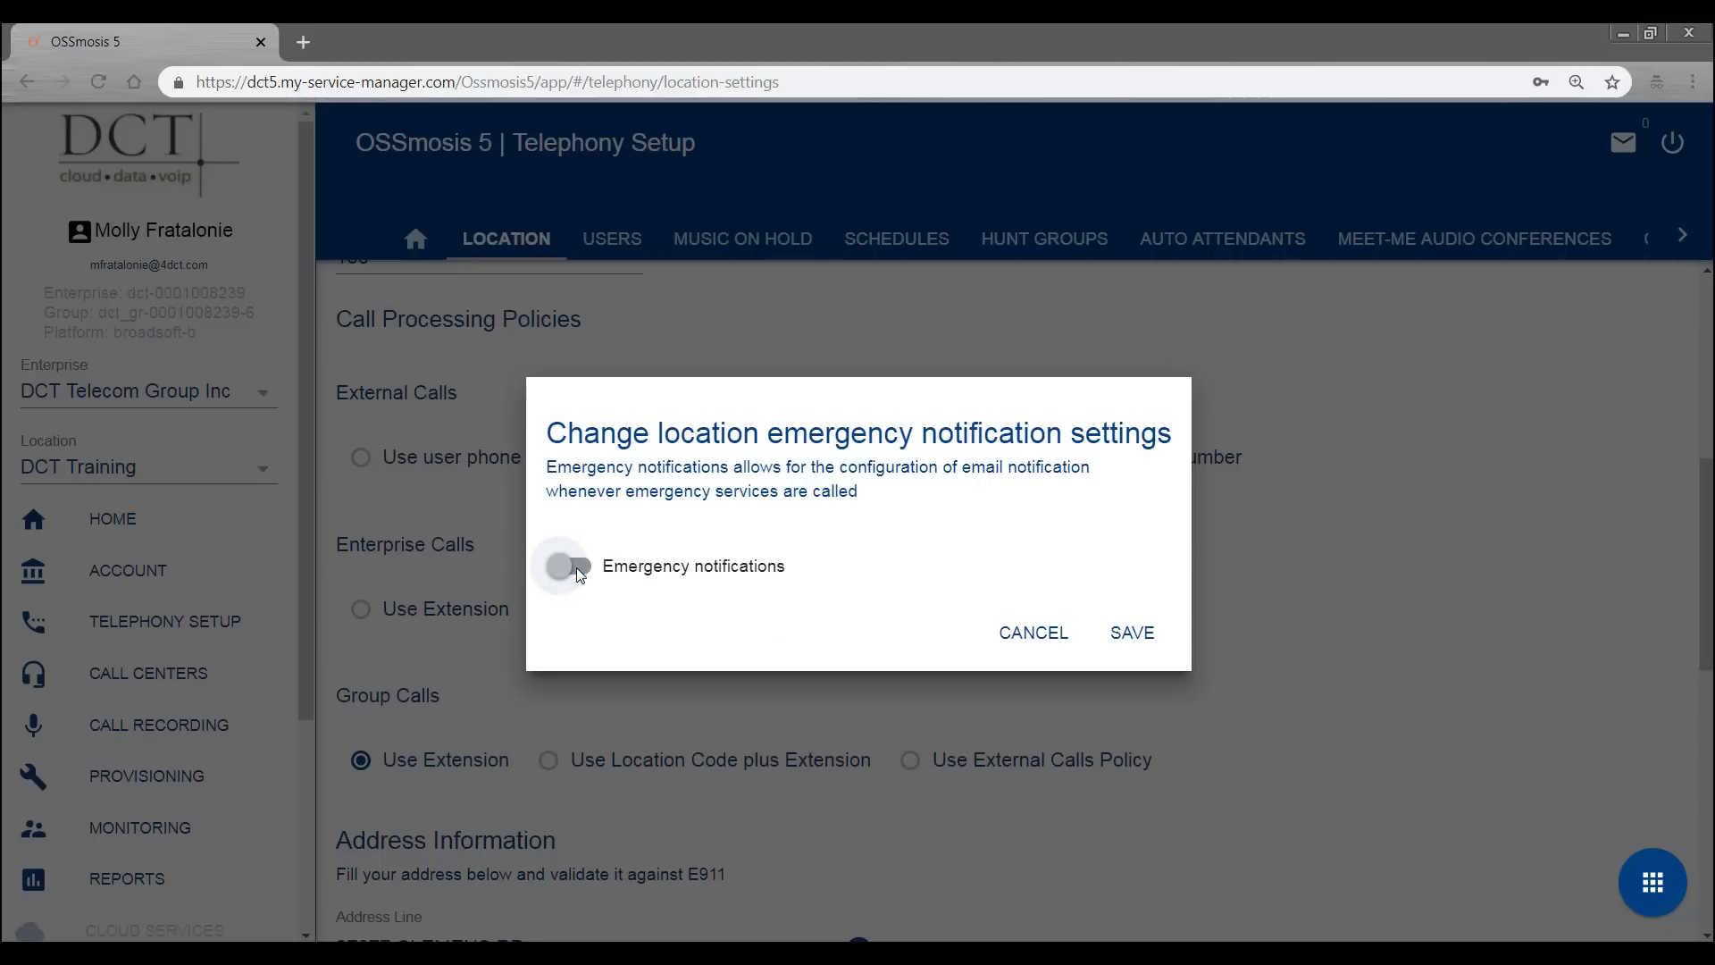
{"action": "left_click", "coordinate": [1054, 639]}
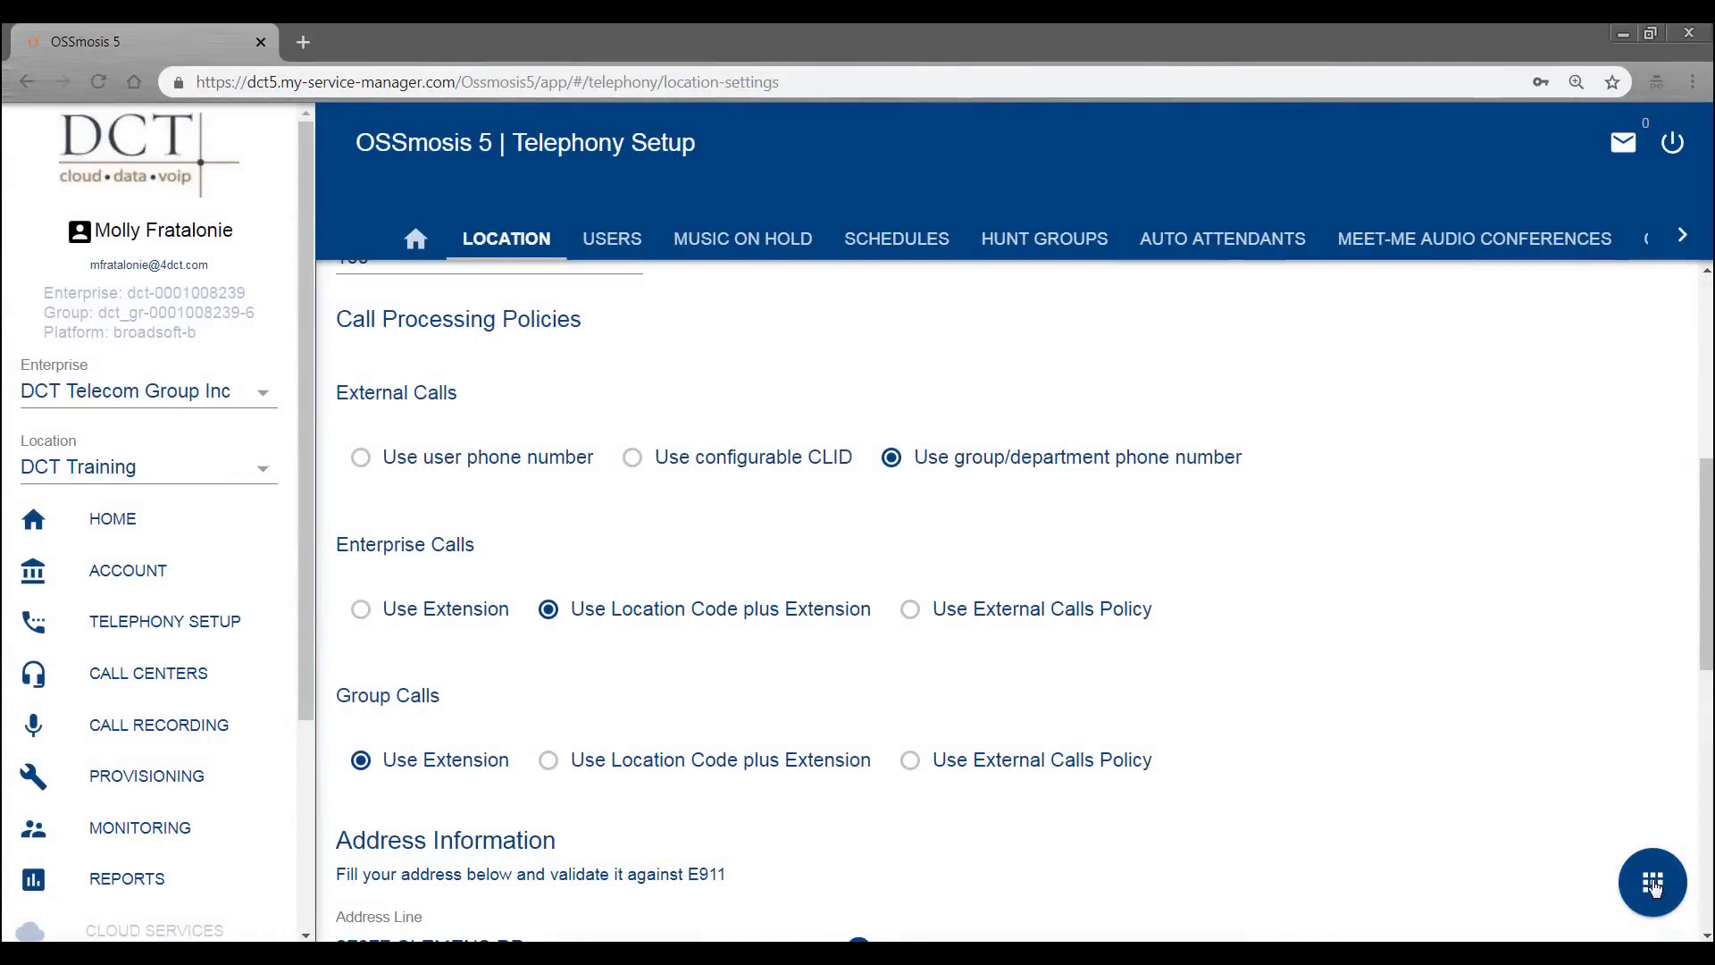
- From DCT Training's Blocked Numbers list, add a new entry and enter the ten-digit number to block
{"action": "left_click", "coordinate": [1653, 885]}
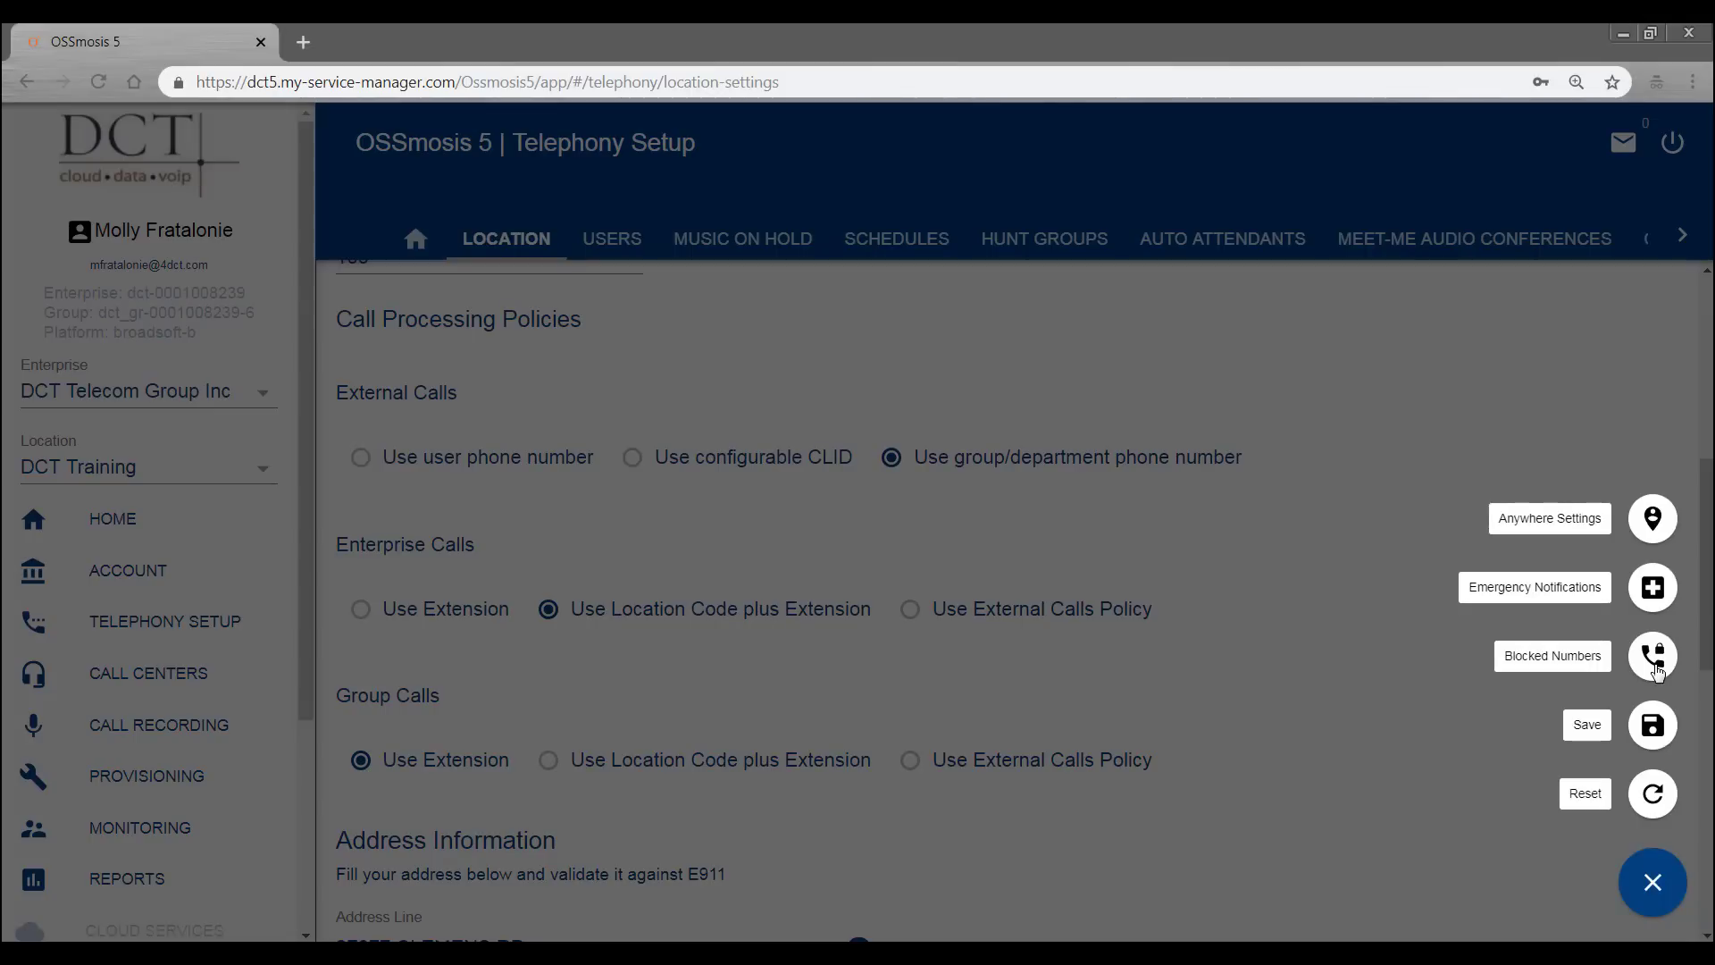
{"action": "left_click", "coordinate": [1653, 661]}
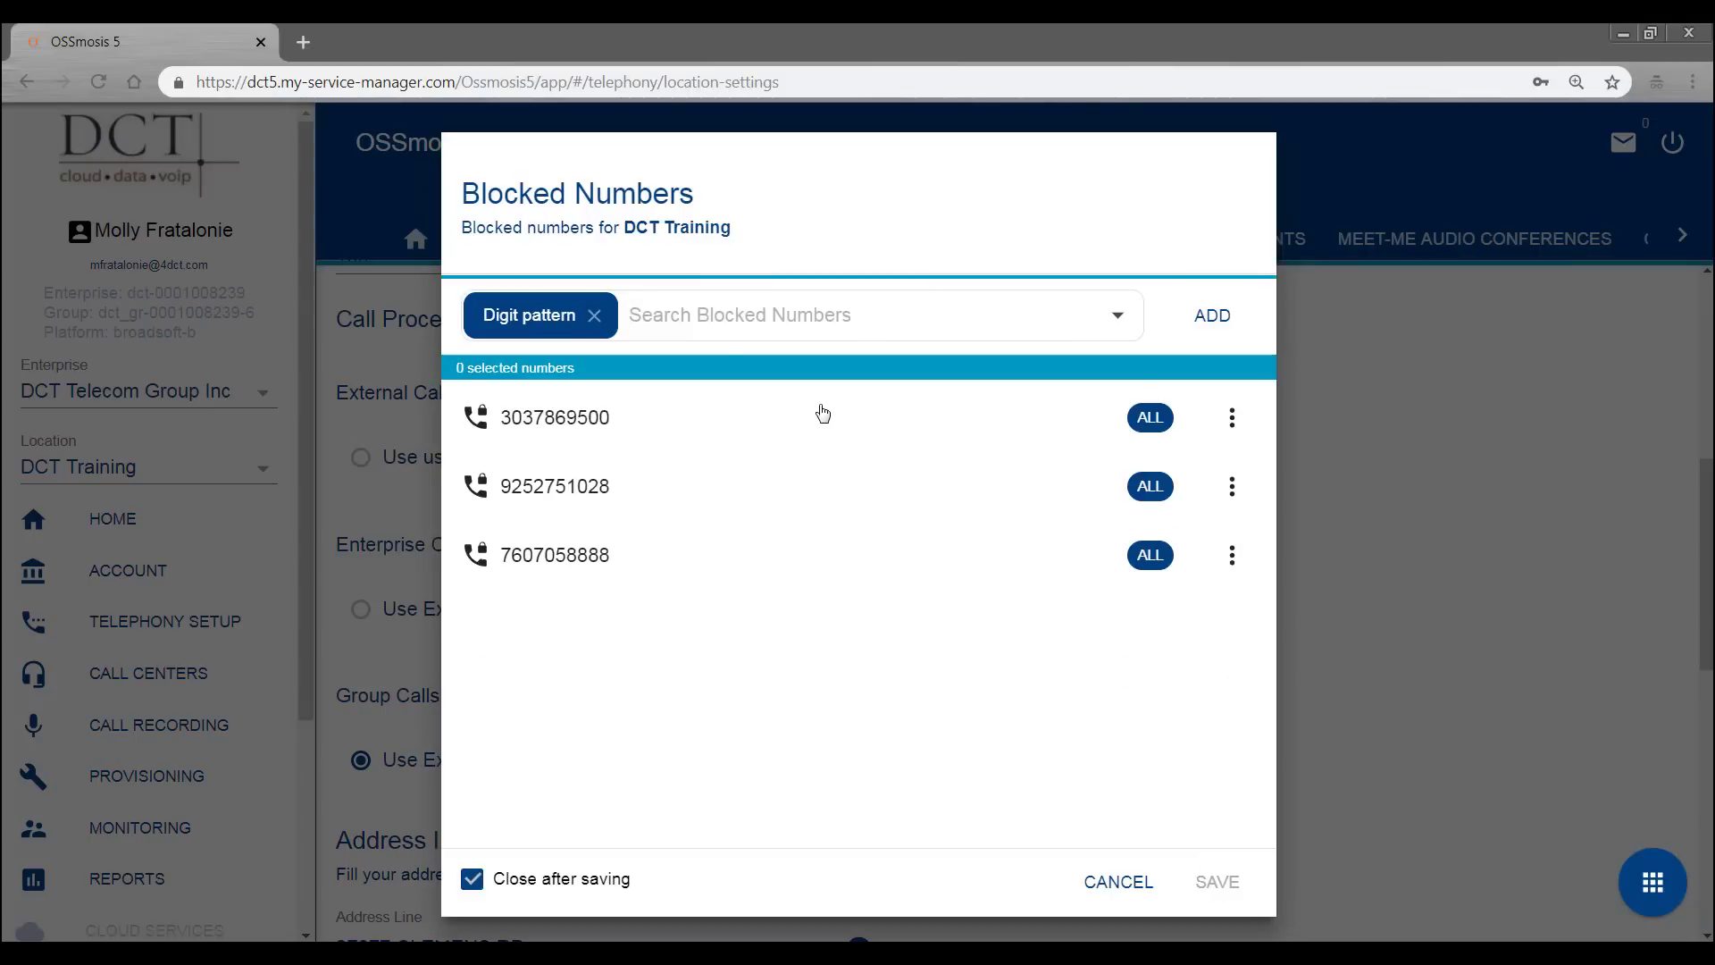
{"action": "left_click", "coordinate": [688, 298]}
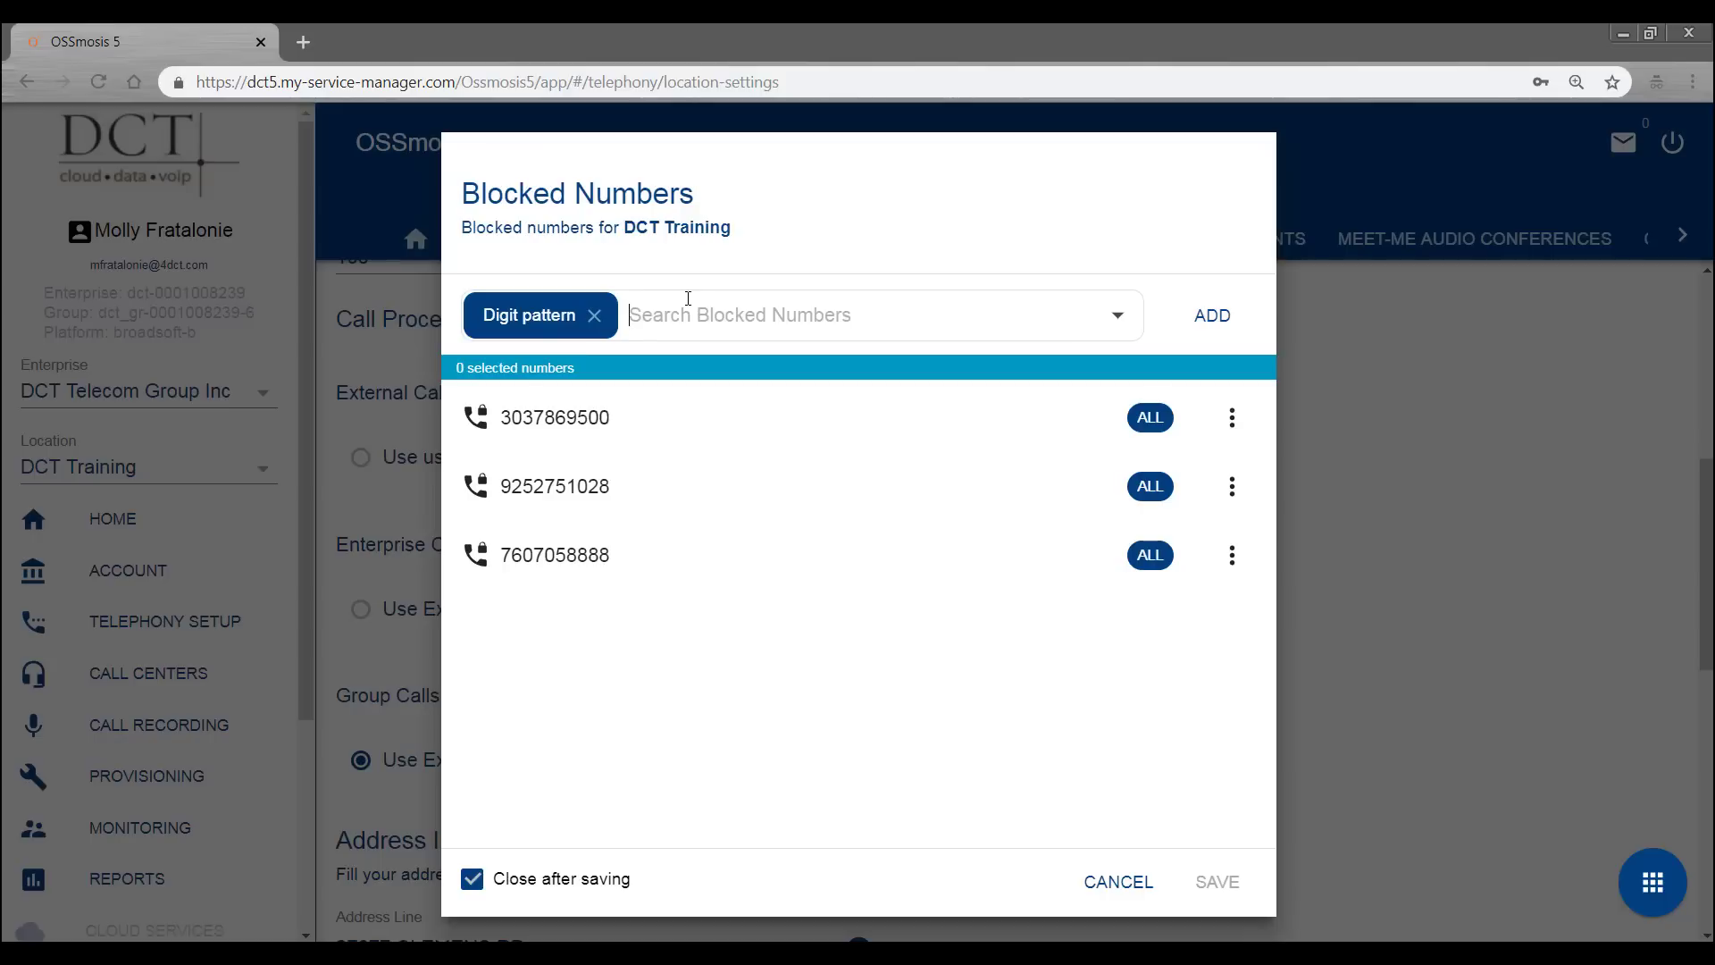
{"action": "left_click", "coordinate": [1212, 315]}
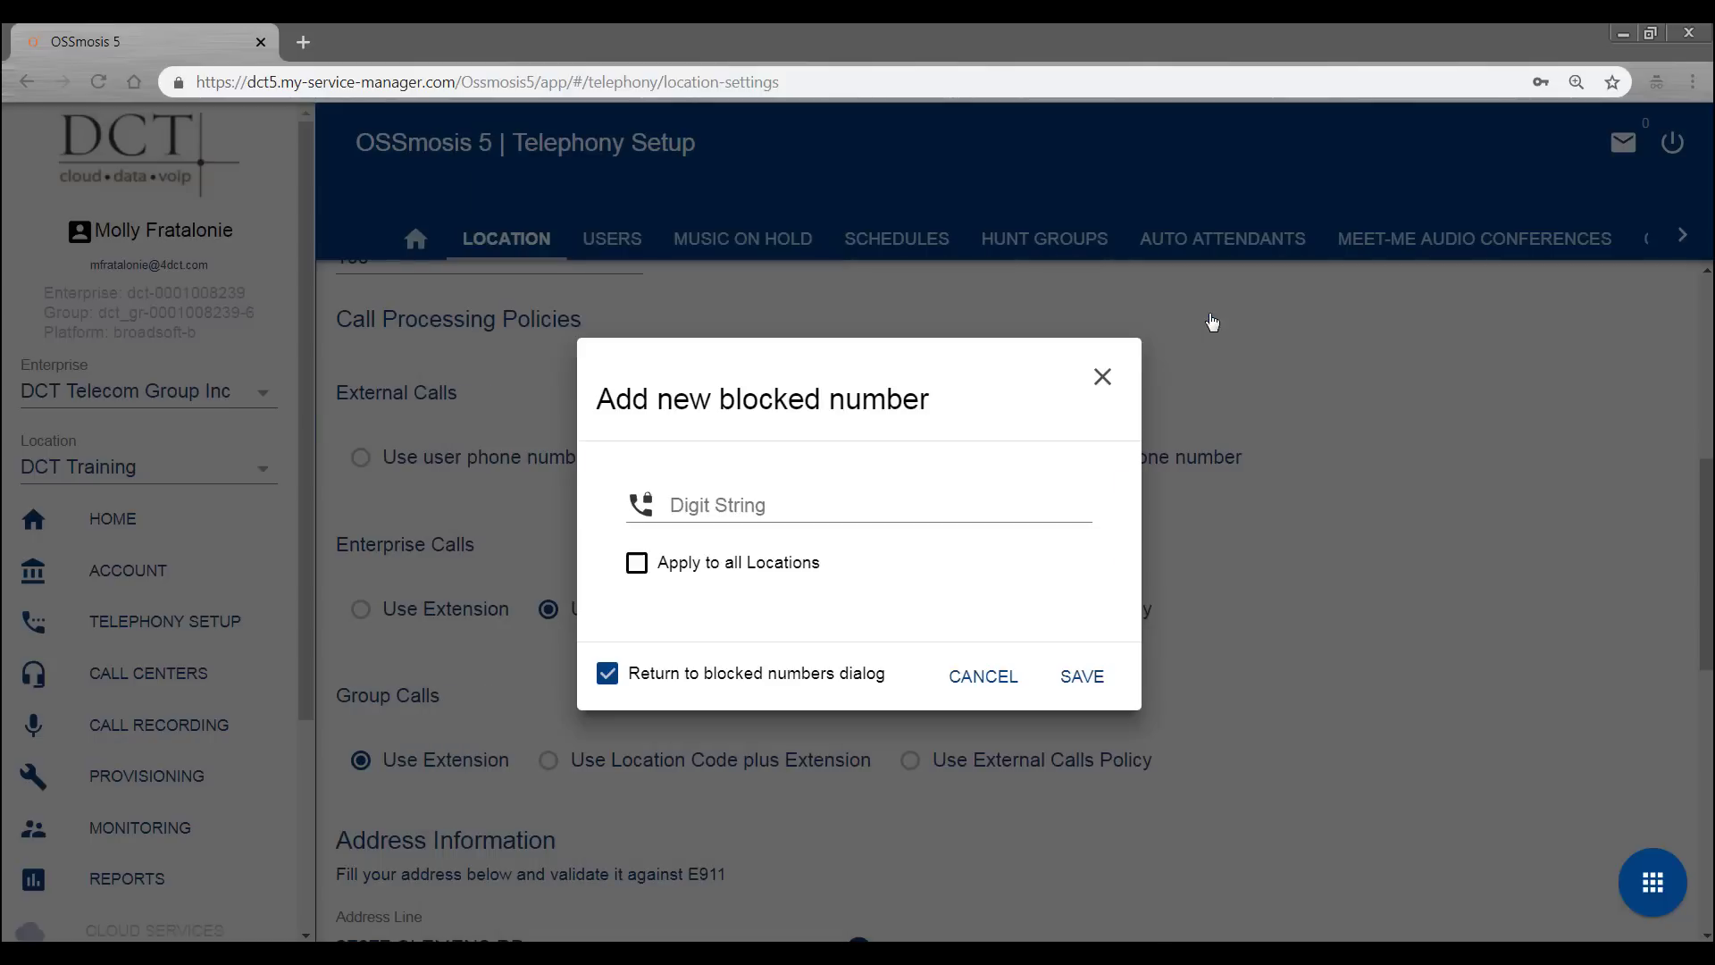
{"action": "left_click", "coordinate": [831, 506]}
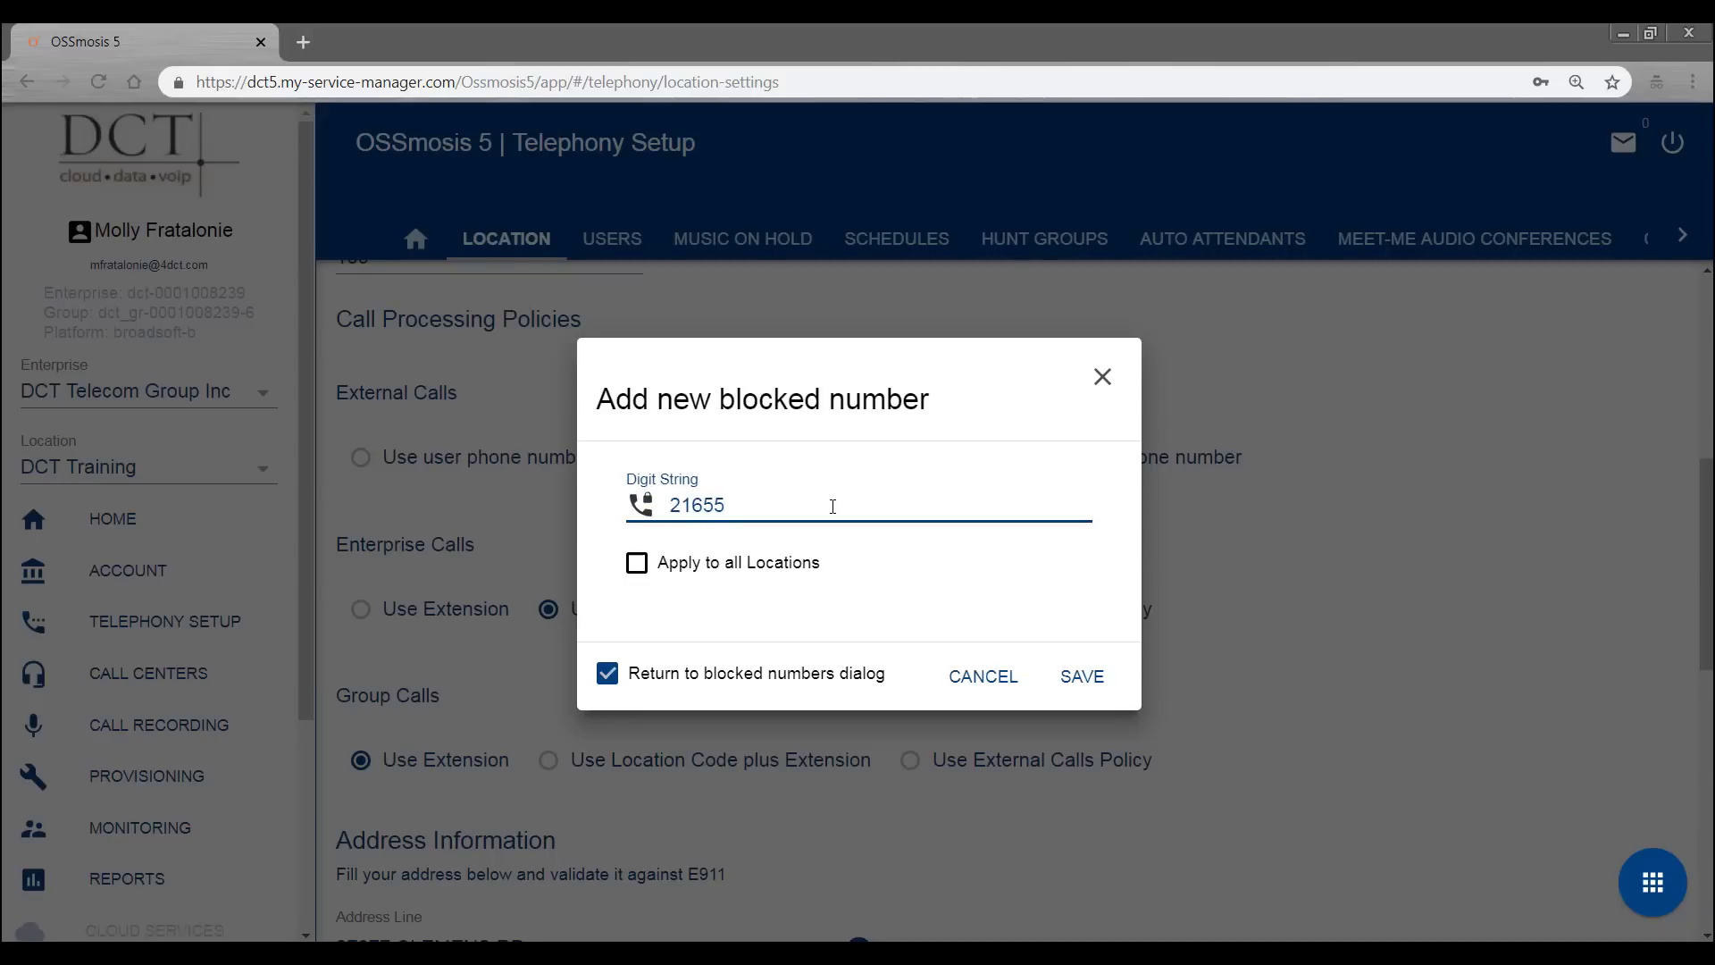
- Save the new blocked number, remove it again leaving the original three, then go to Users
{"action": "left_click", "coordinate": [1082, 677]}
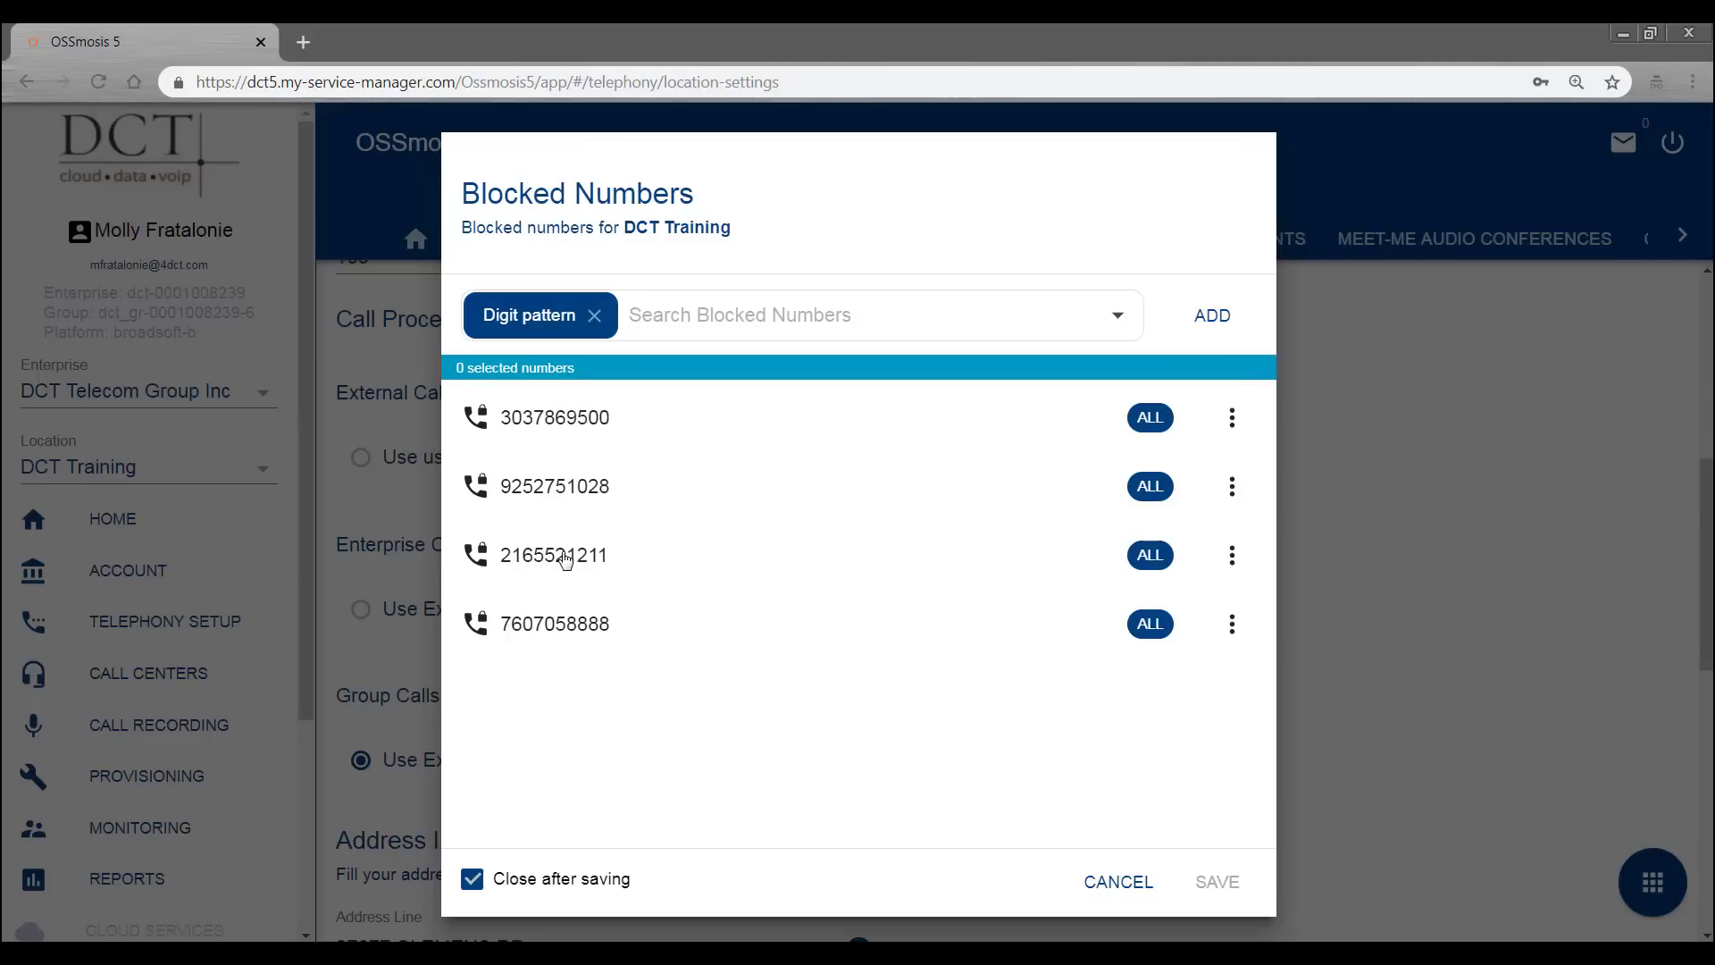
{"action": "left_click", "coordinate": [1233, 558]}
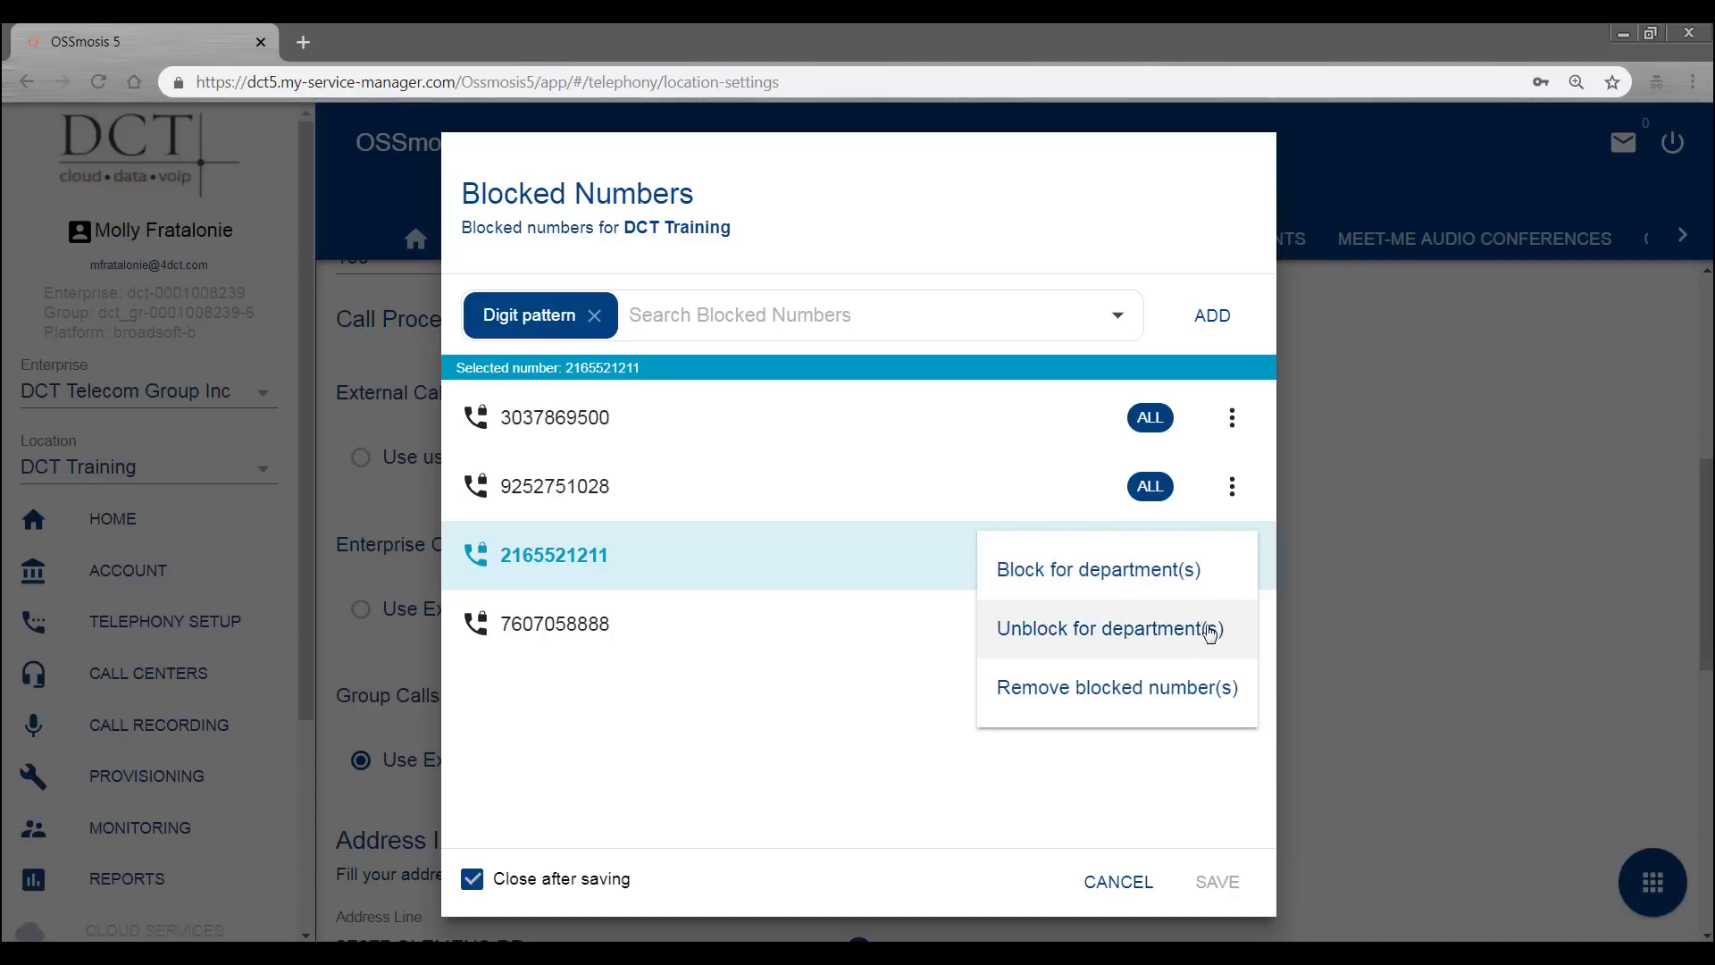
{"action": "left_click", "coordinate": [1206, 692]}
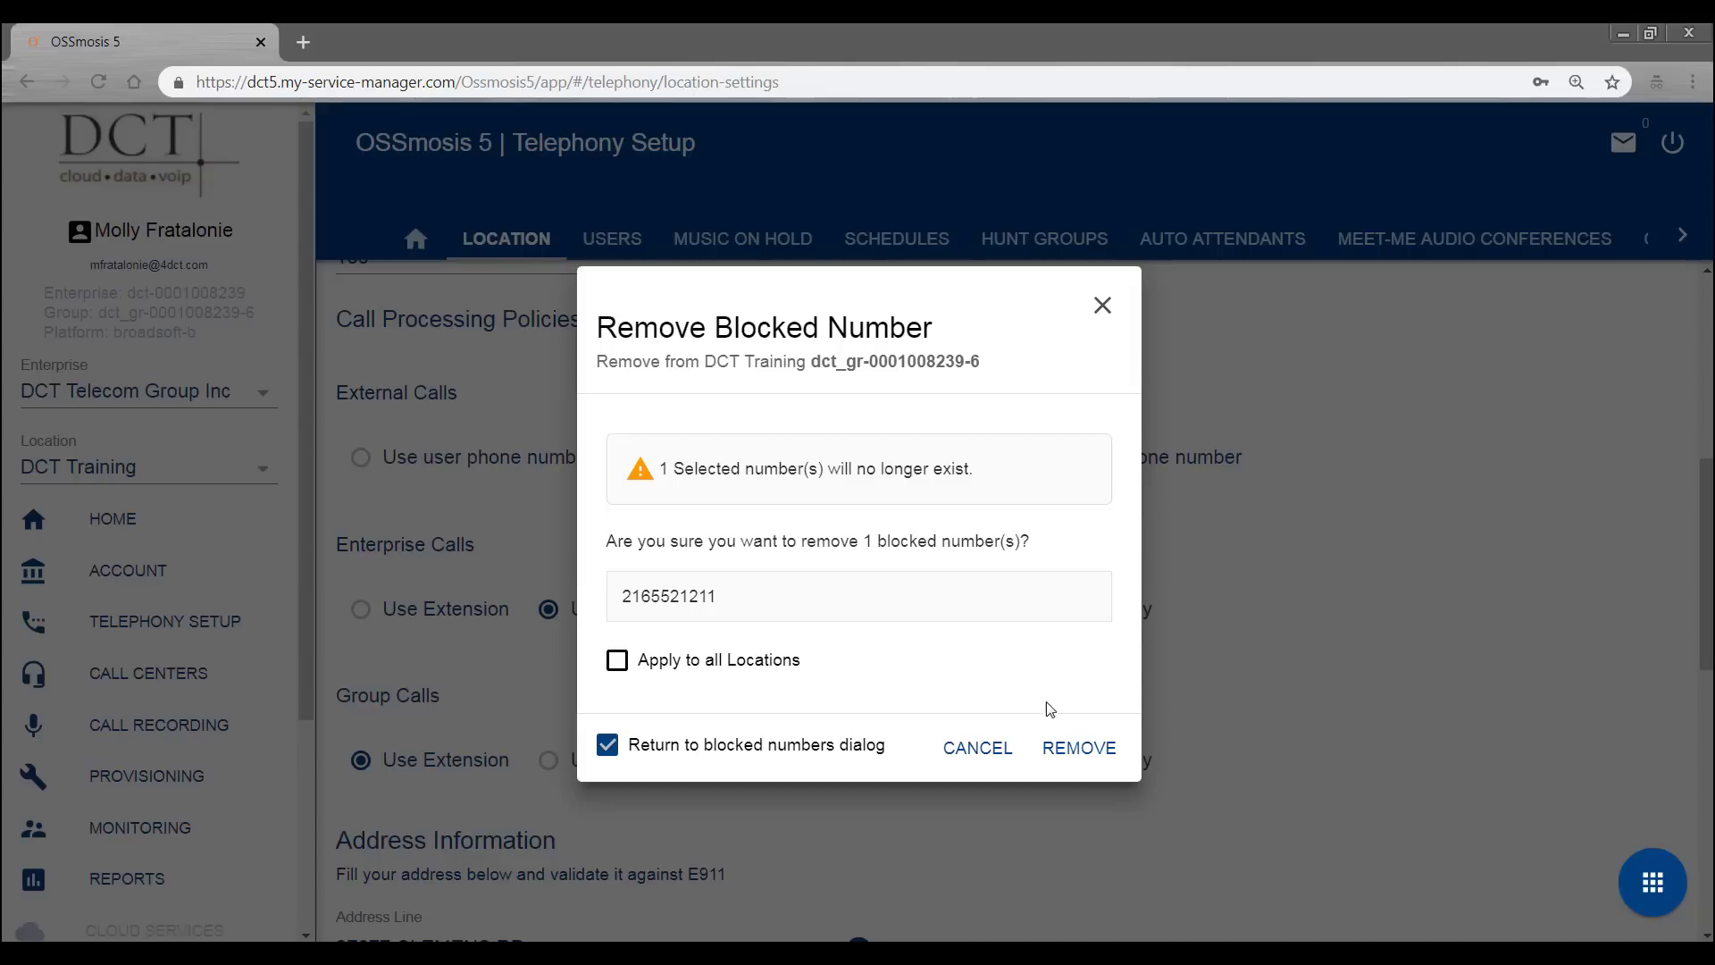
{"action": "left_click", "coordinate": [1080, 748]}
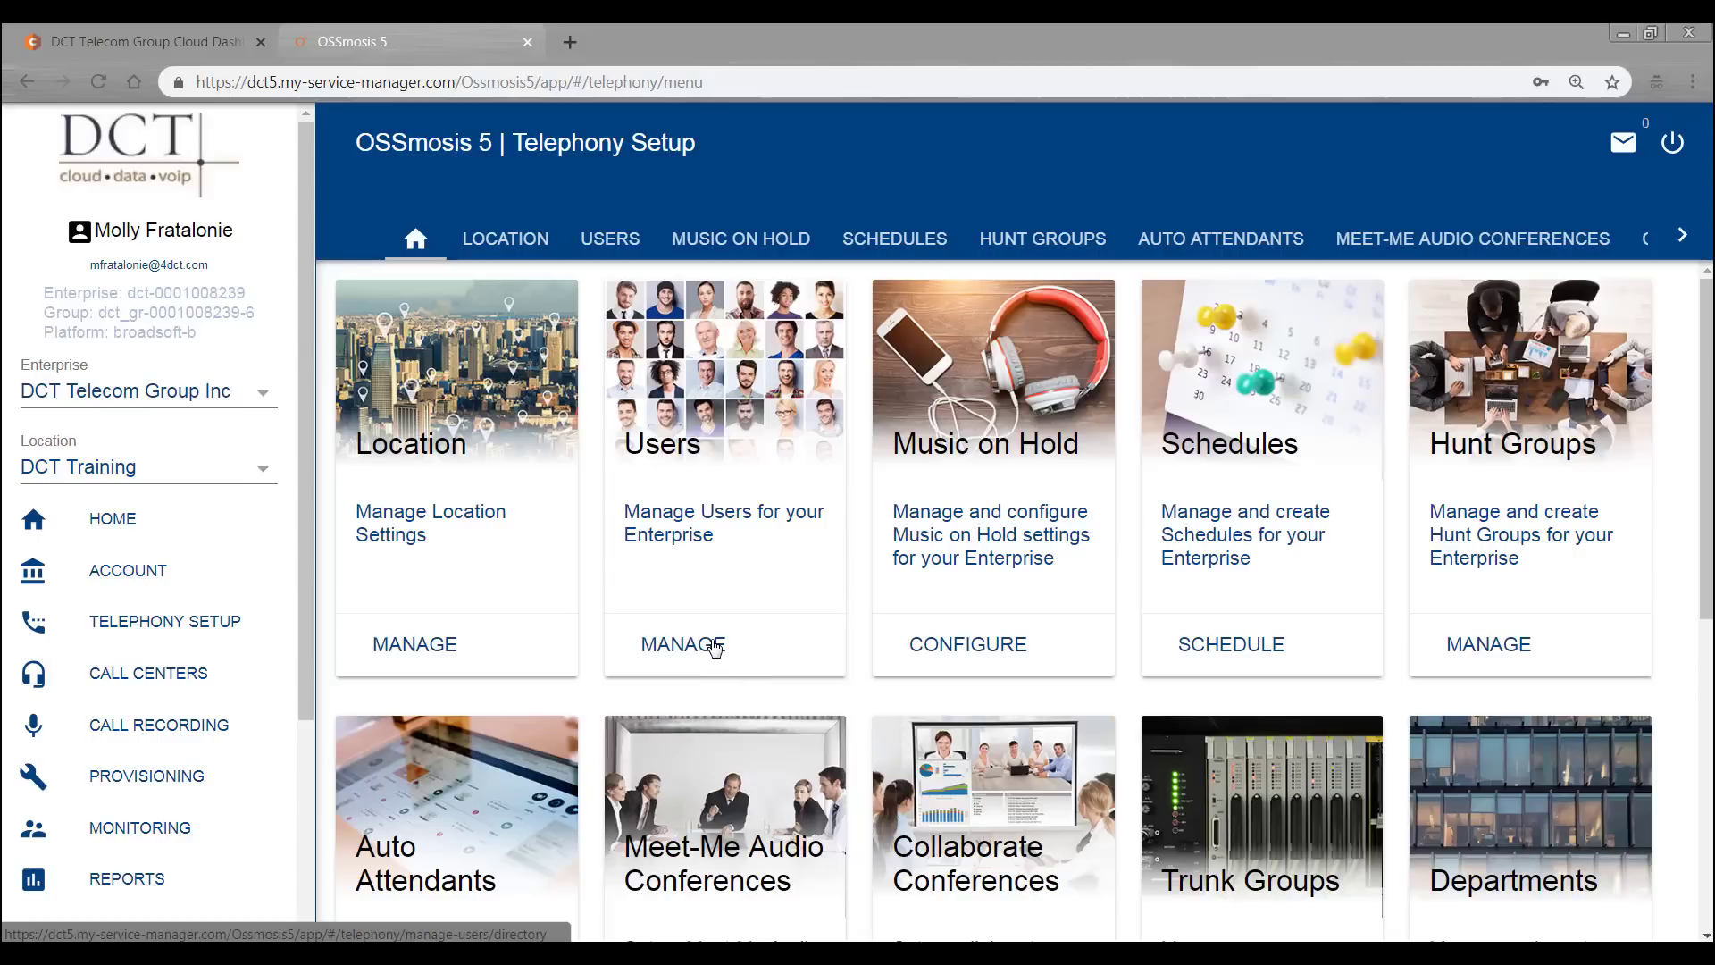
{"action": "left_click", "coordinate": [714, 645]}
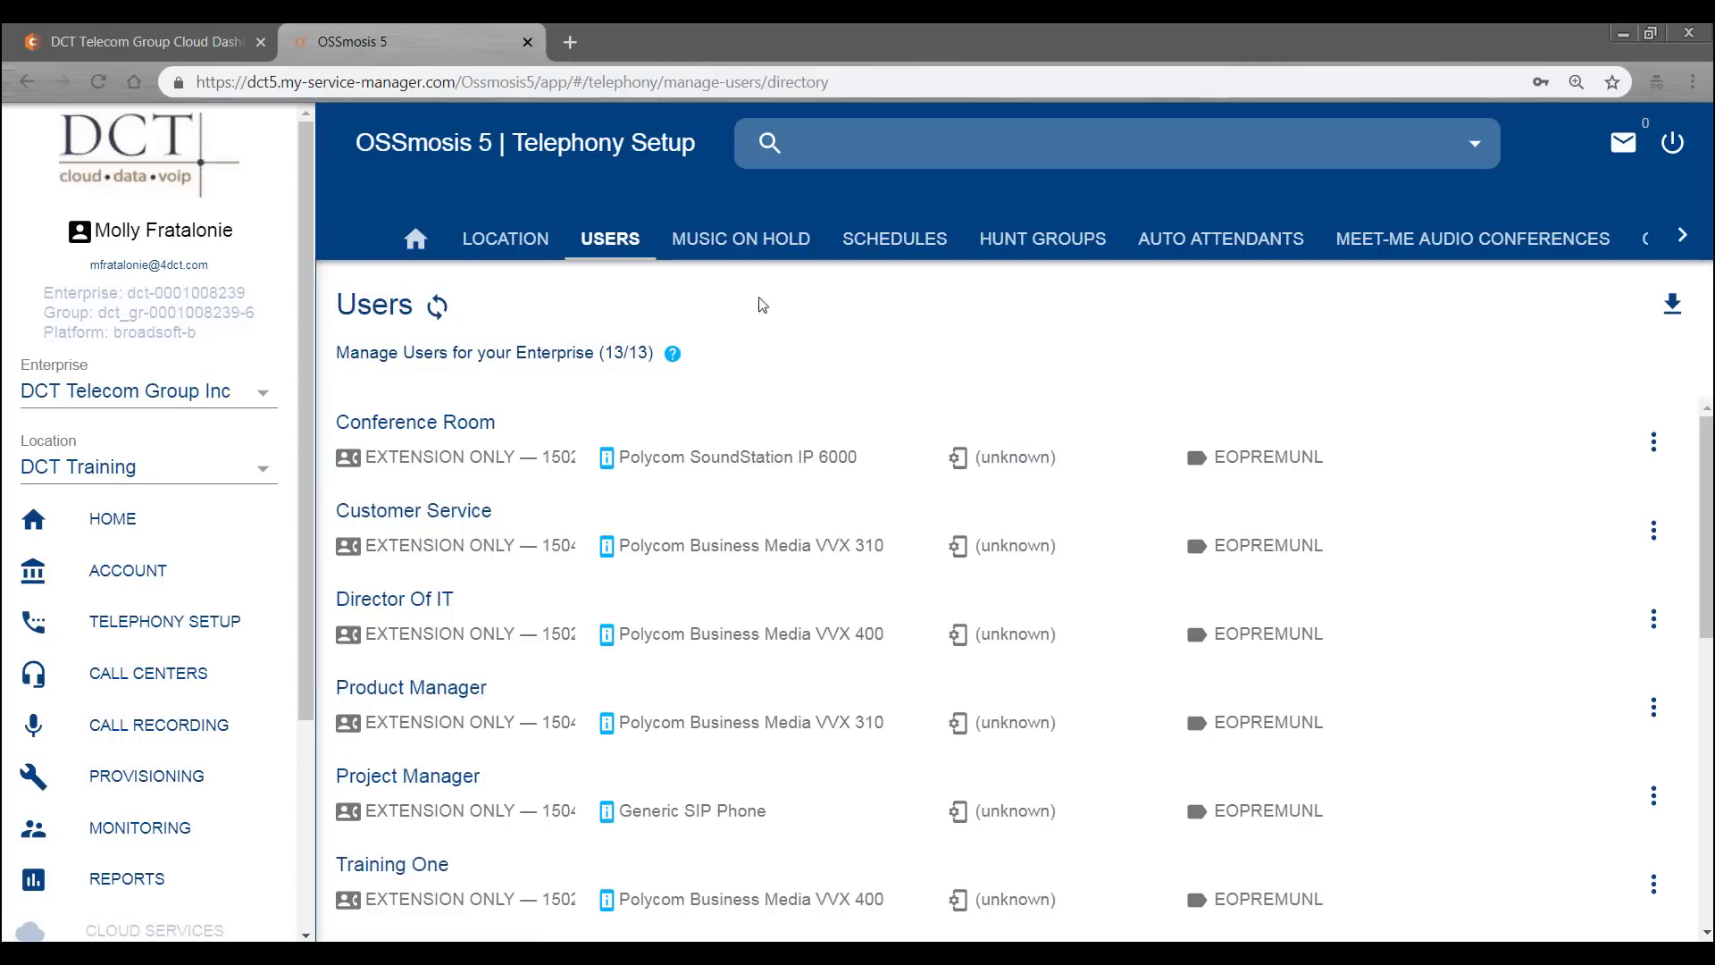
- Filter the Users directory by 'prod' to show only Product Manager, extension 1504
{"action": "type", "text": "prod"}
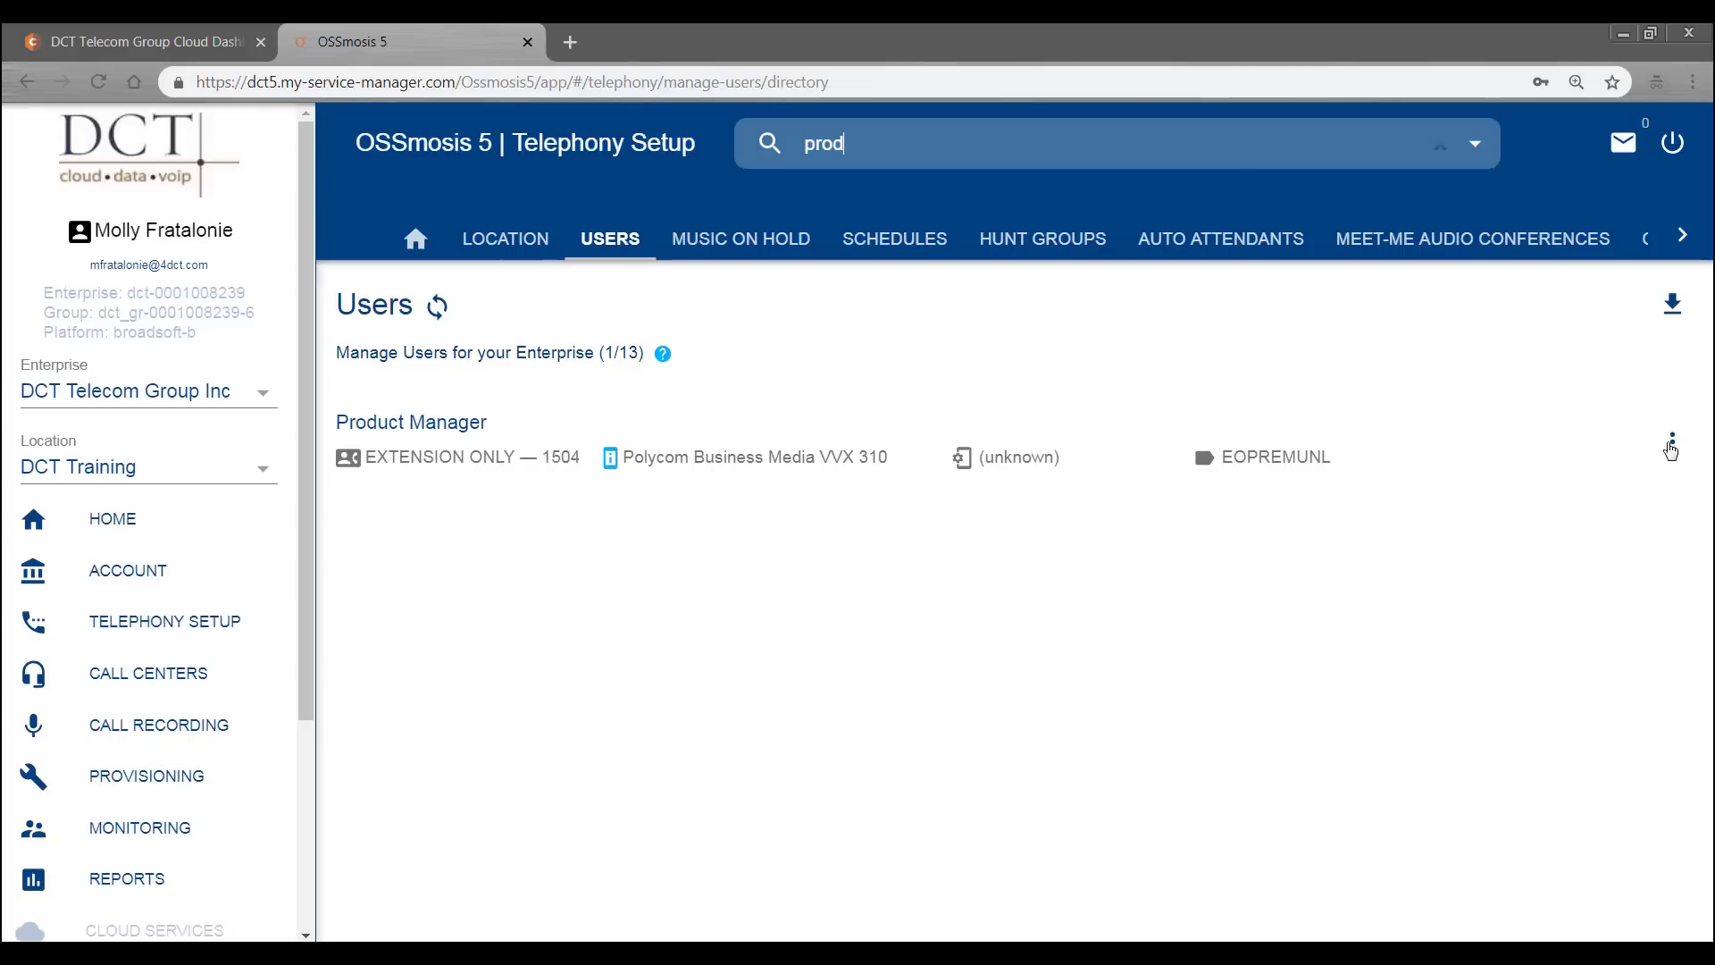
- Choose Edit from the Product Manager row's actions menu
{"action": "left_click", "coordinate": [1671, 442]}
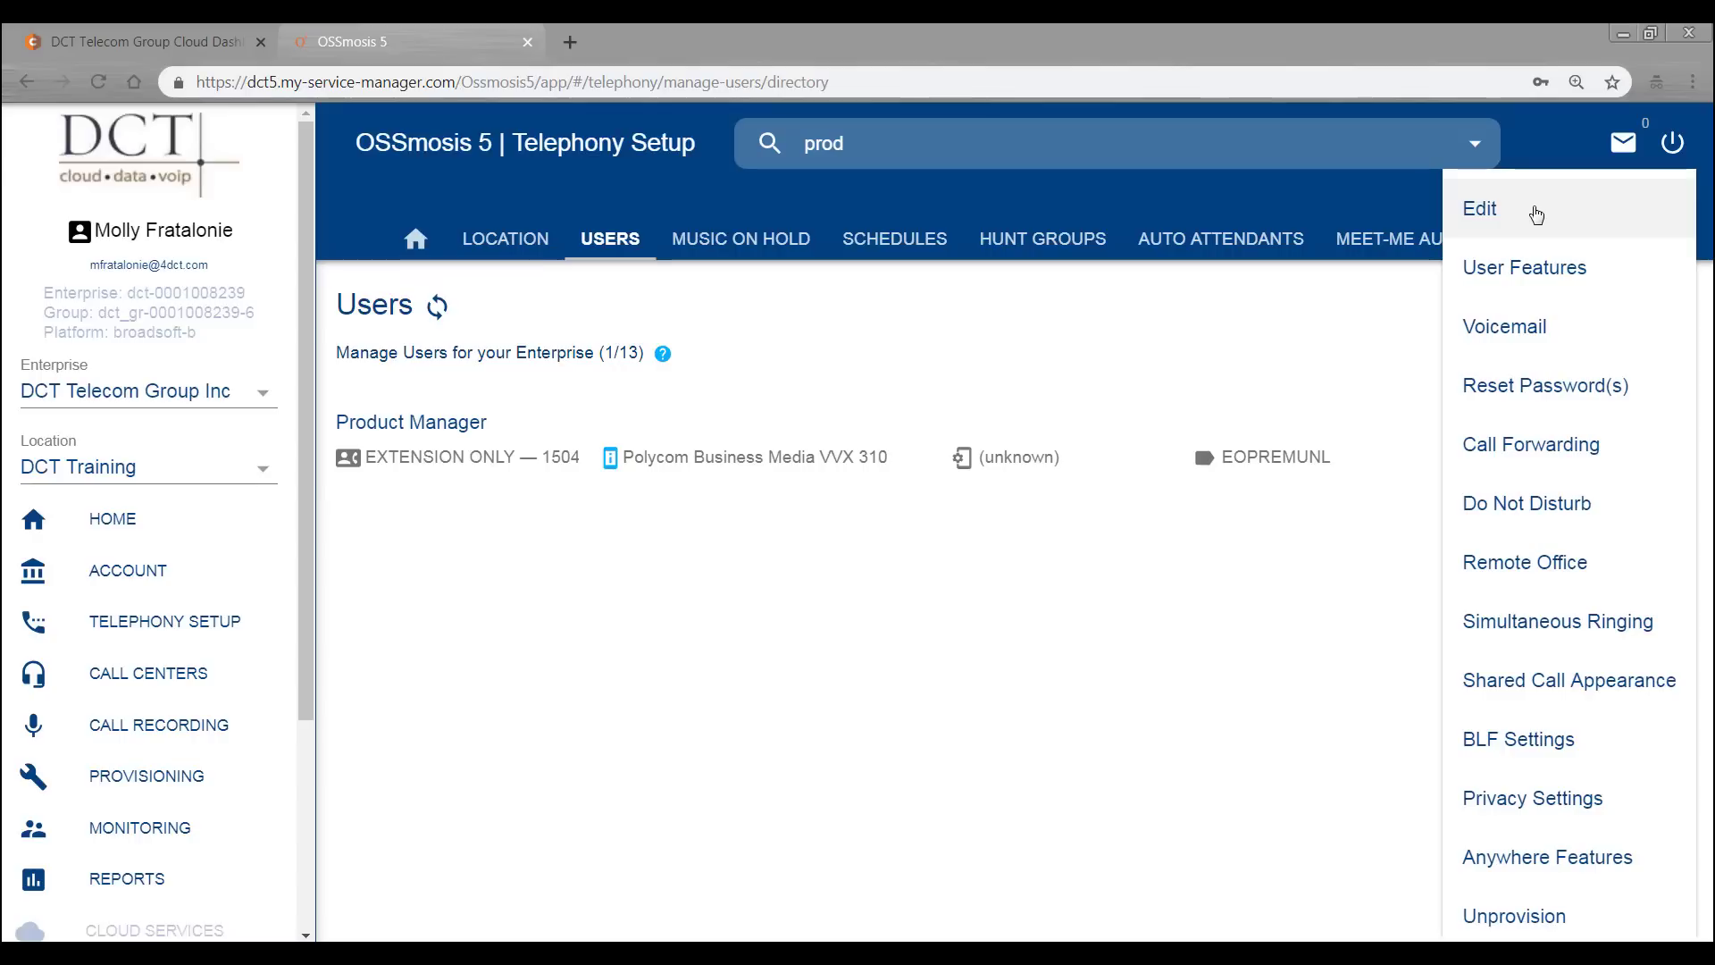
{"action": "left_click", "coordinate": [1536, 214]}
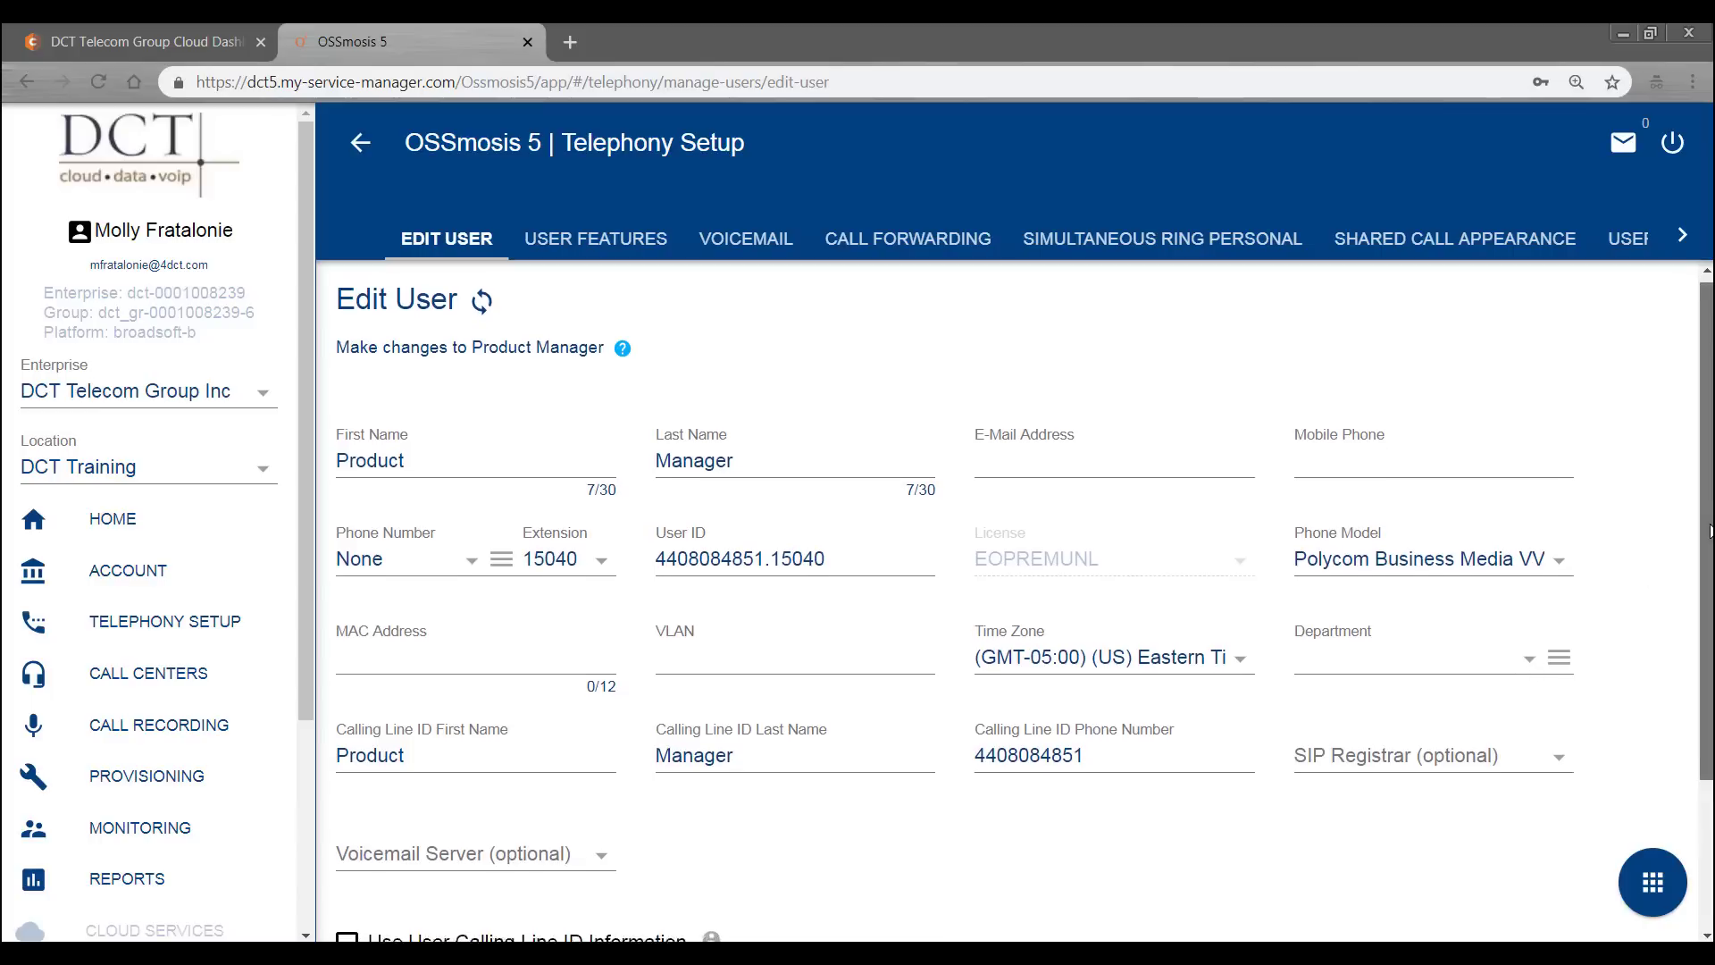
- Review the Product Manager's edit form, then view its User Features page
{"action": "left_click_drag", "start_coordinate": [1706, 522], "coordinate": [1699, 690]}
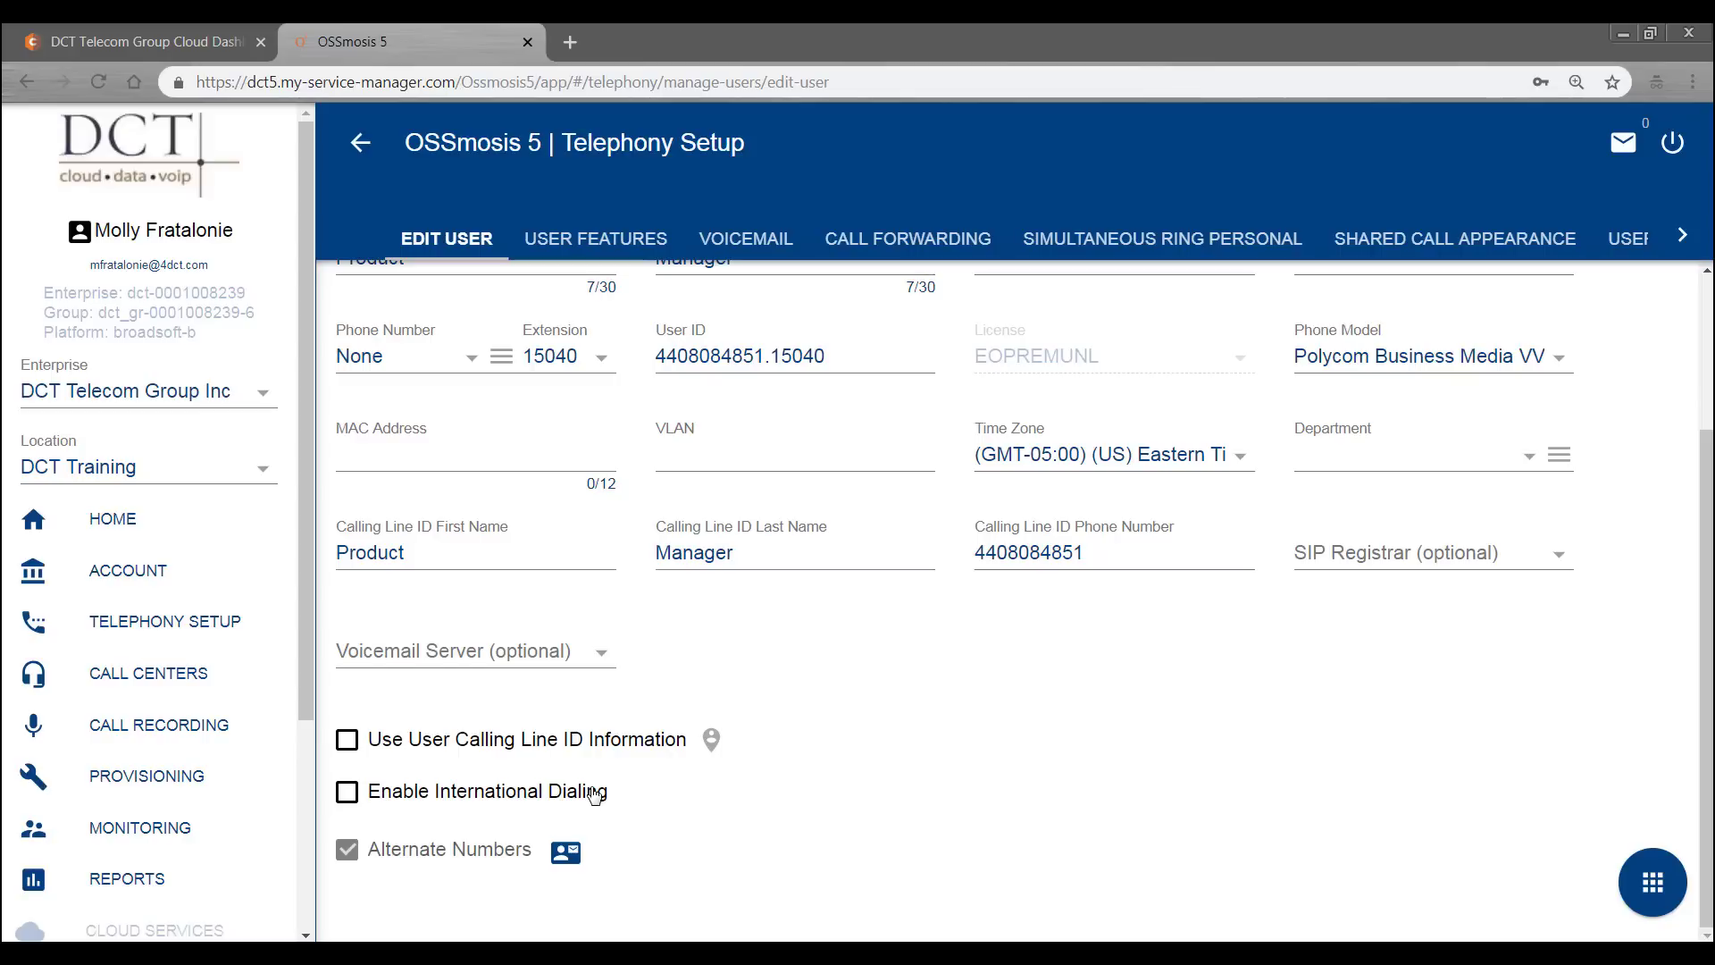
{"action": "scroll", "coordinate": [594, 794], "scroll_direction": "up", "scroll_amount": 3}
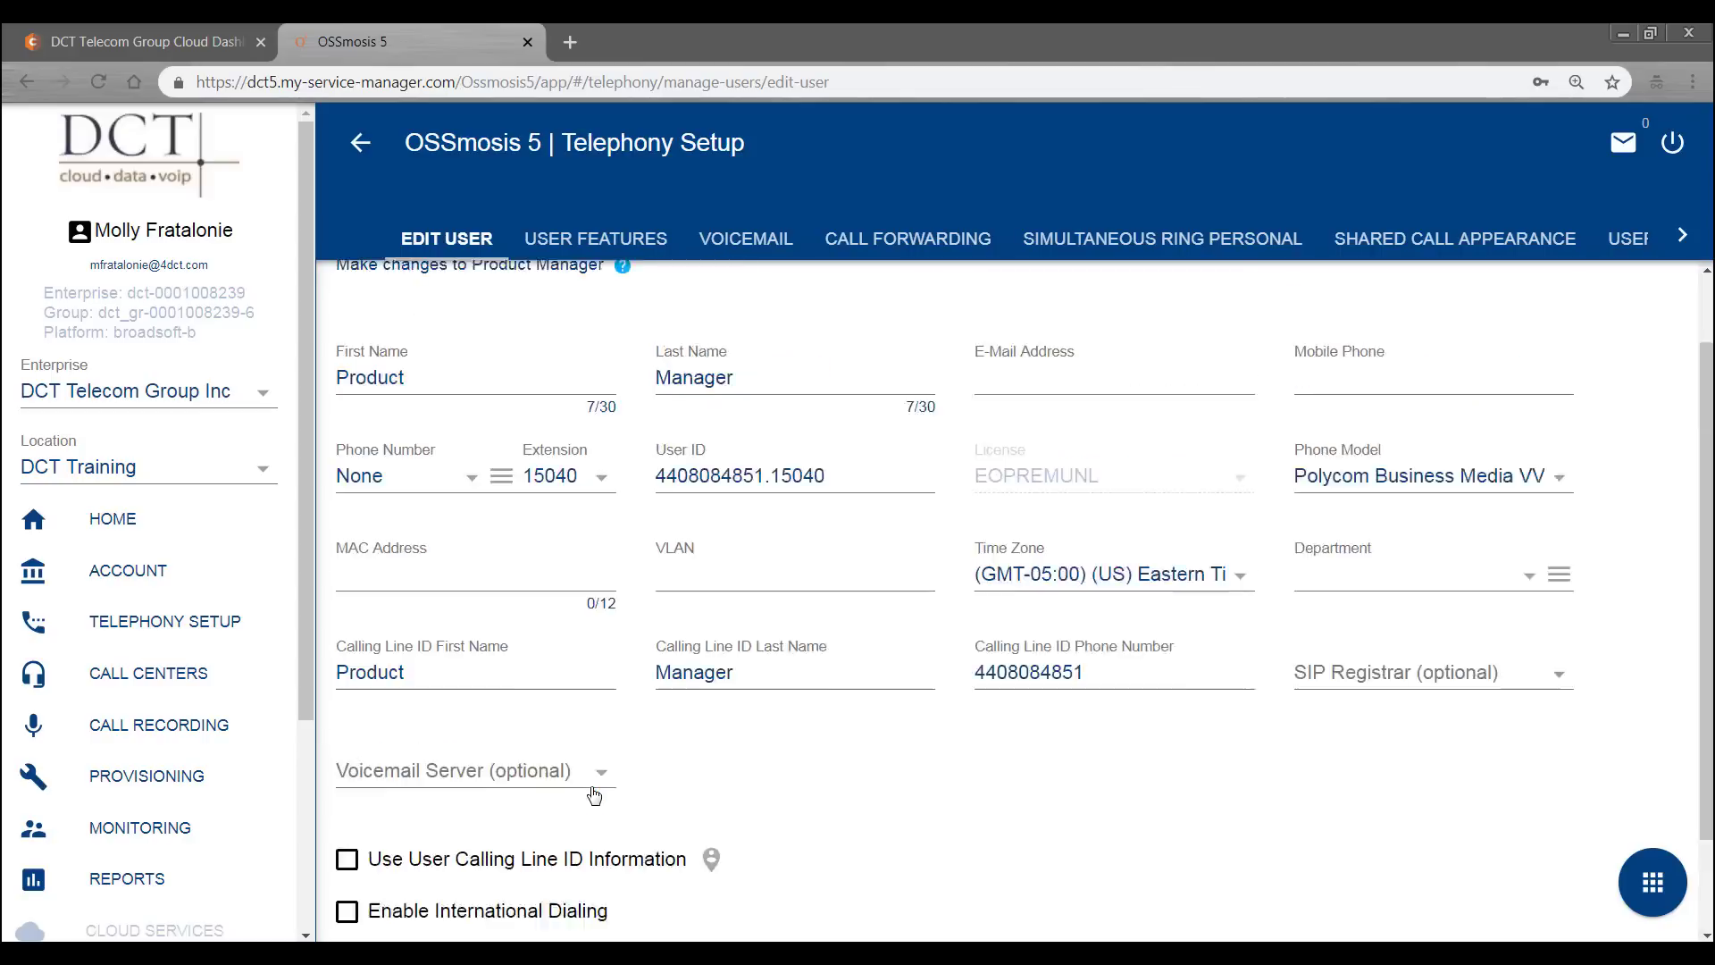
{"action": "left_click", "coordinate": [594, 241]}
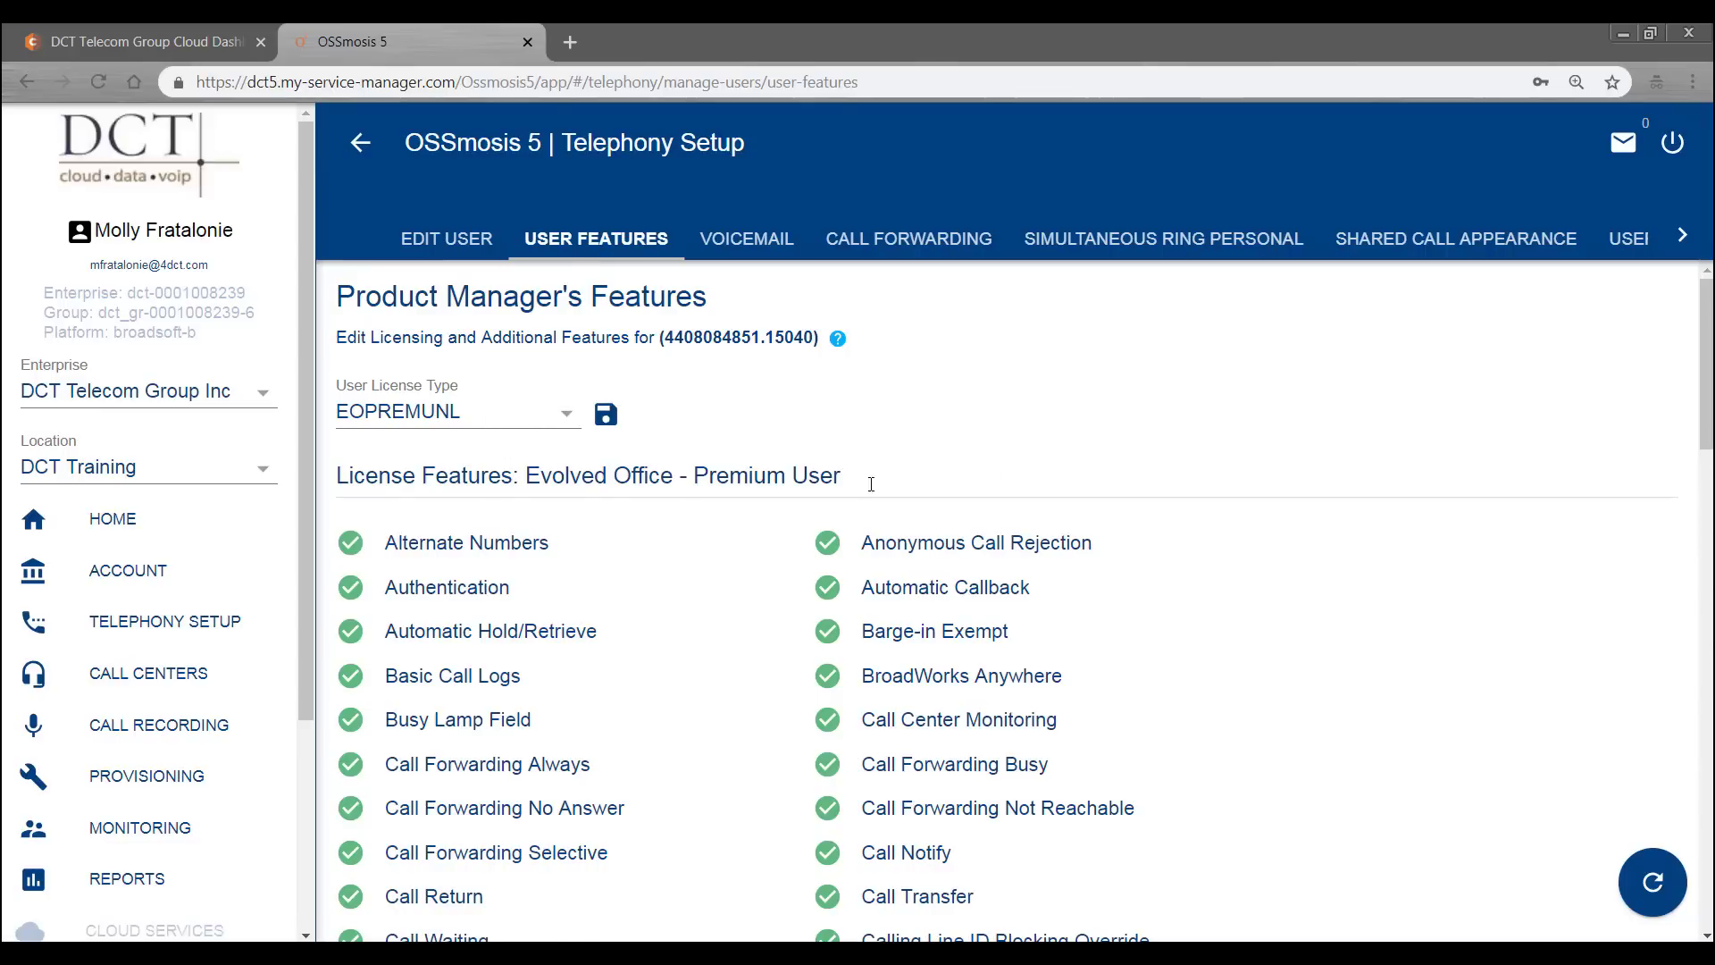
{"action": "scroll", "coordinate": [1147, 460], "scroll_direction": "down", "scroll_amount": 1}
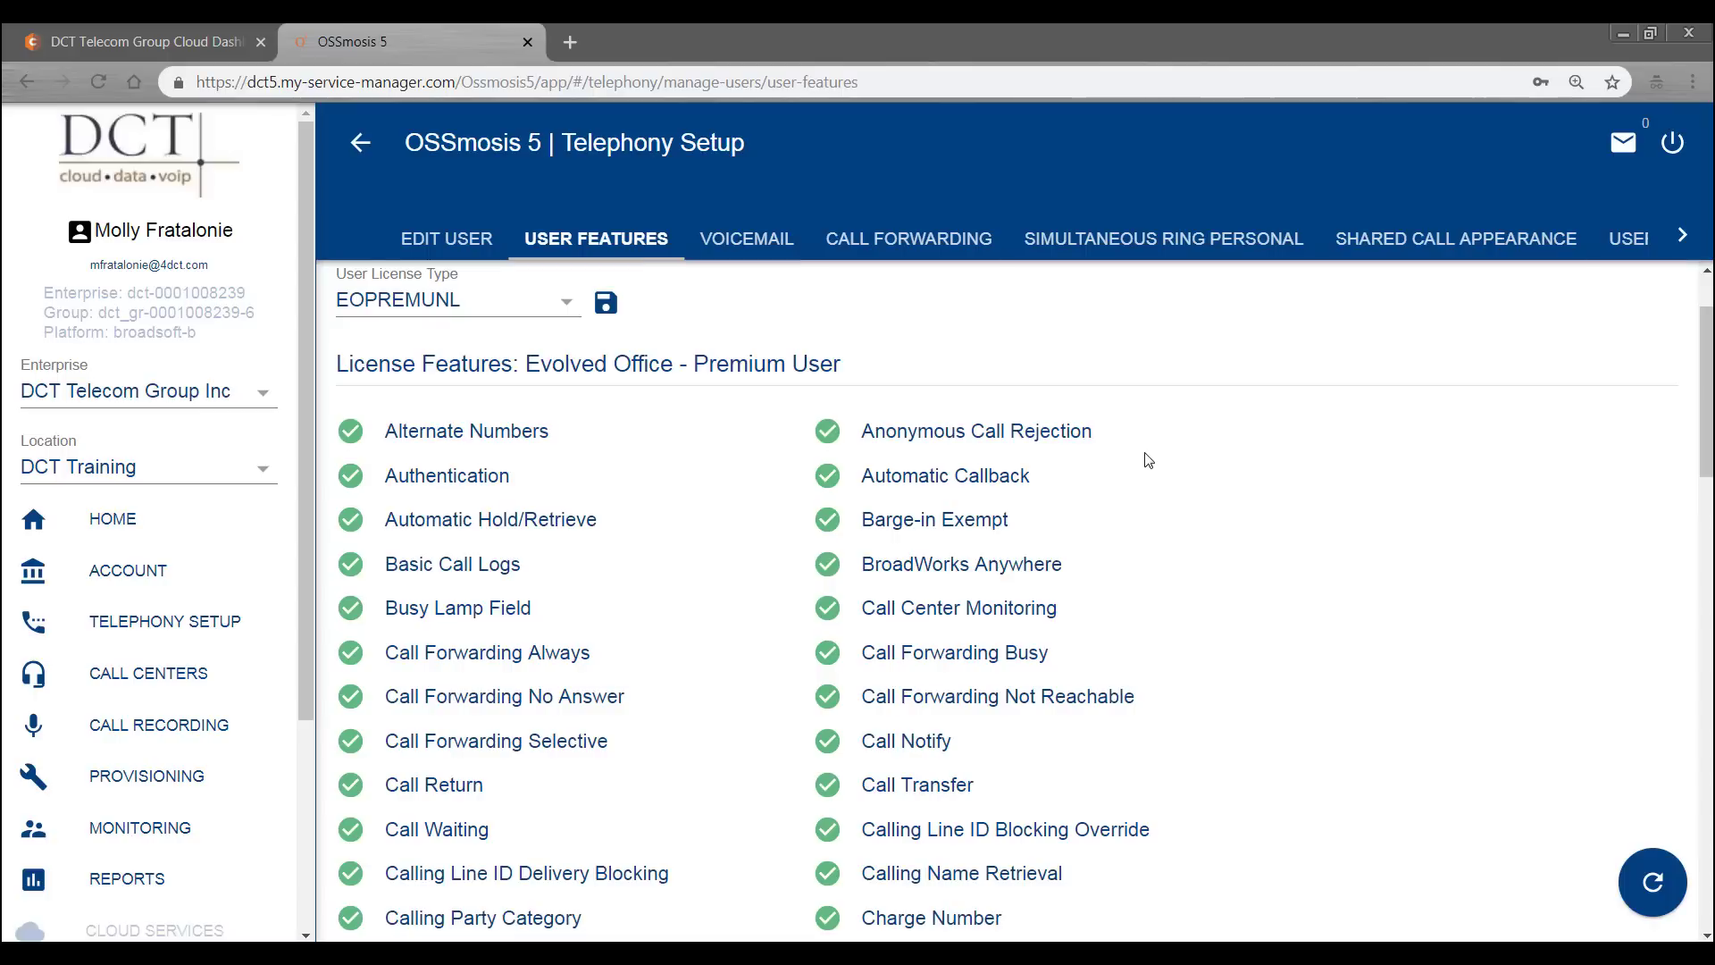
{"action": "scroll", "coordinate": [1146, 462], "scroll_direction": "down", "scroll_amount": 1}
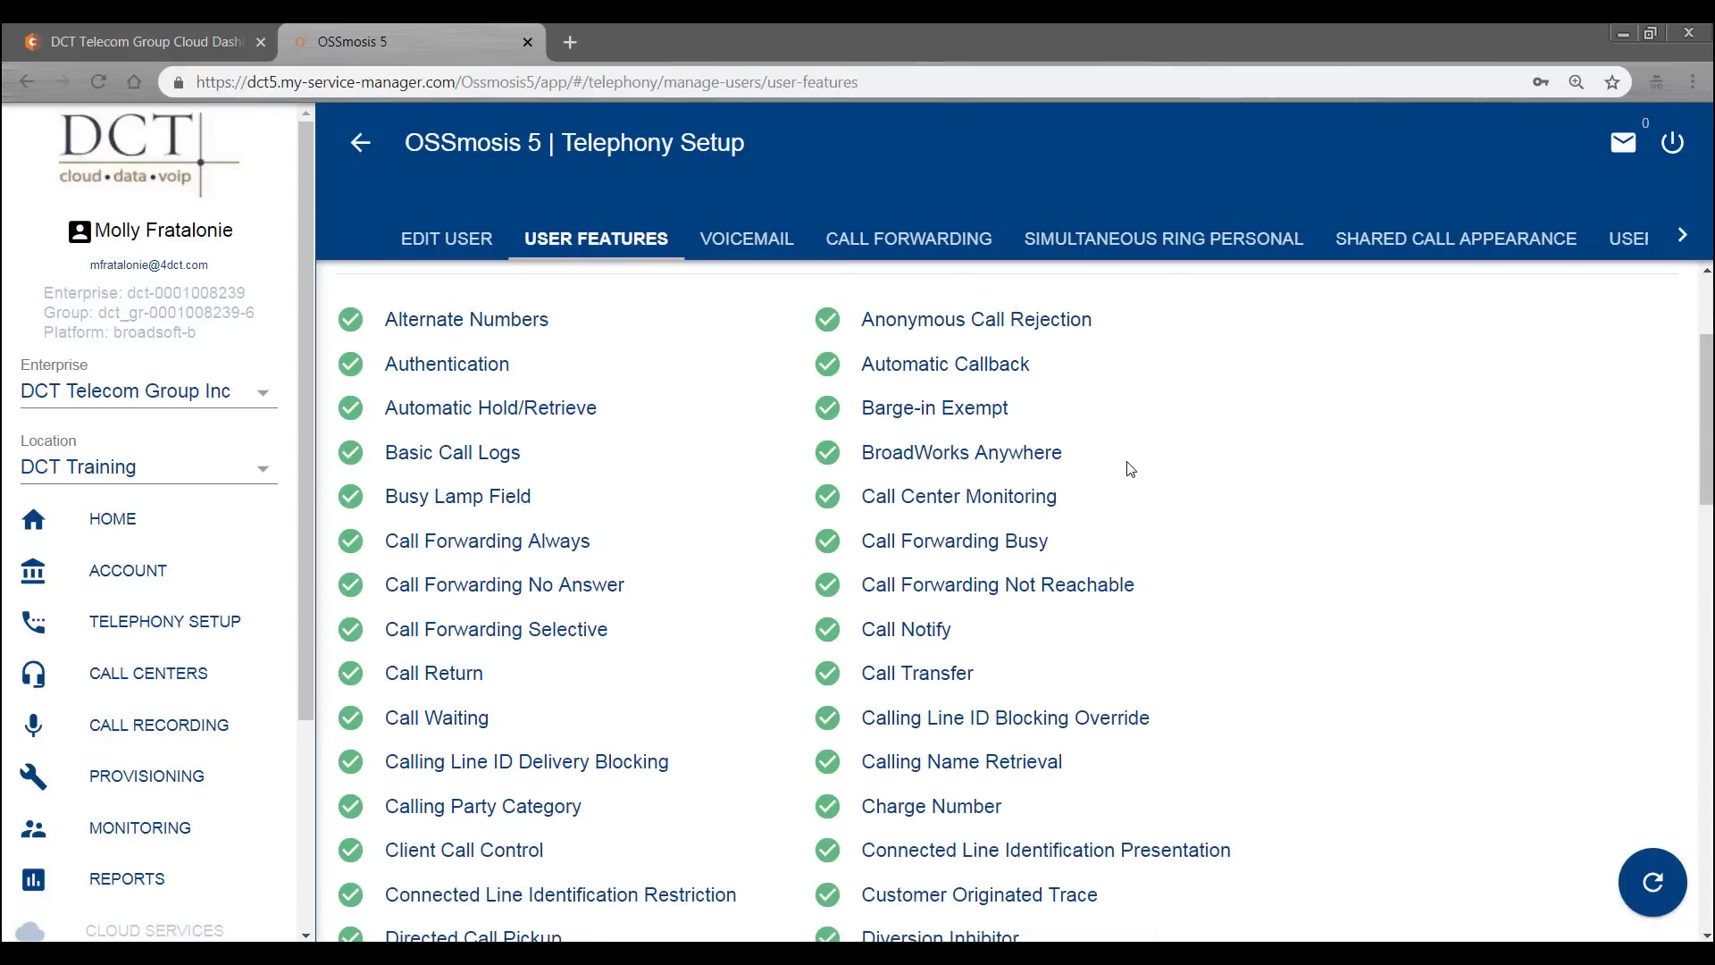
{"action": "scroll", "coordinate": [1129, 469], "scroll_direction": "down", "scroll_amount": 6}
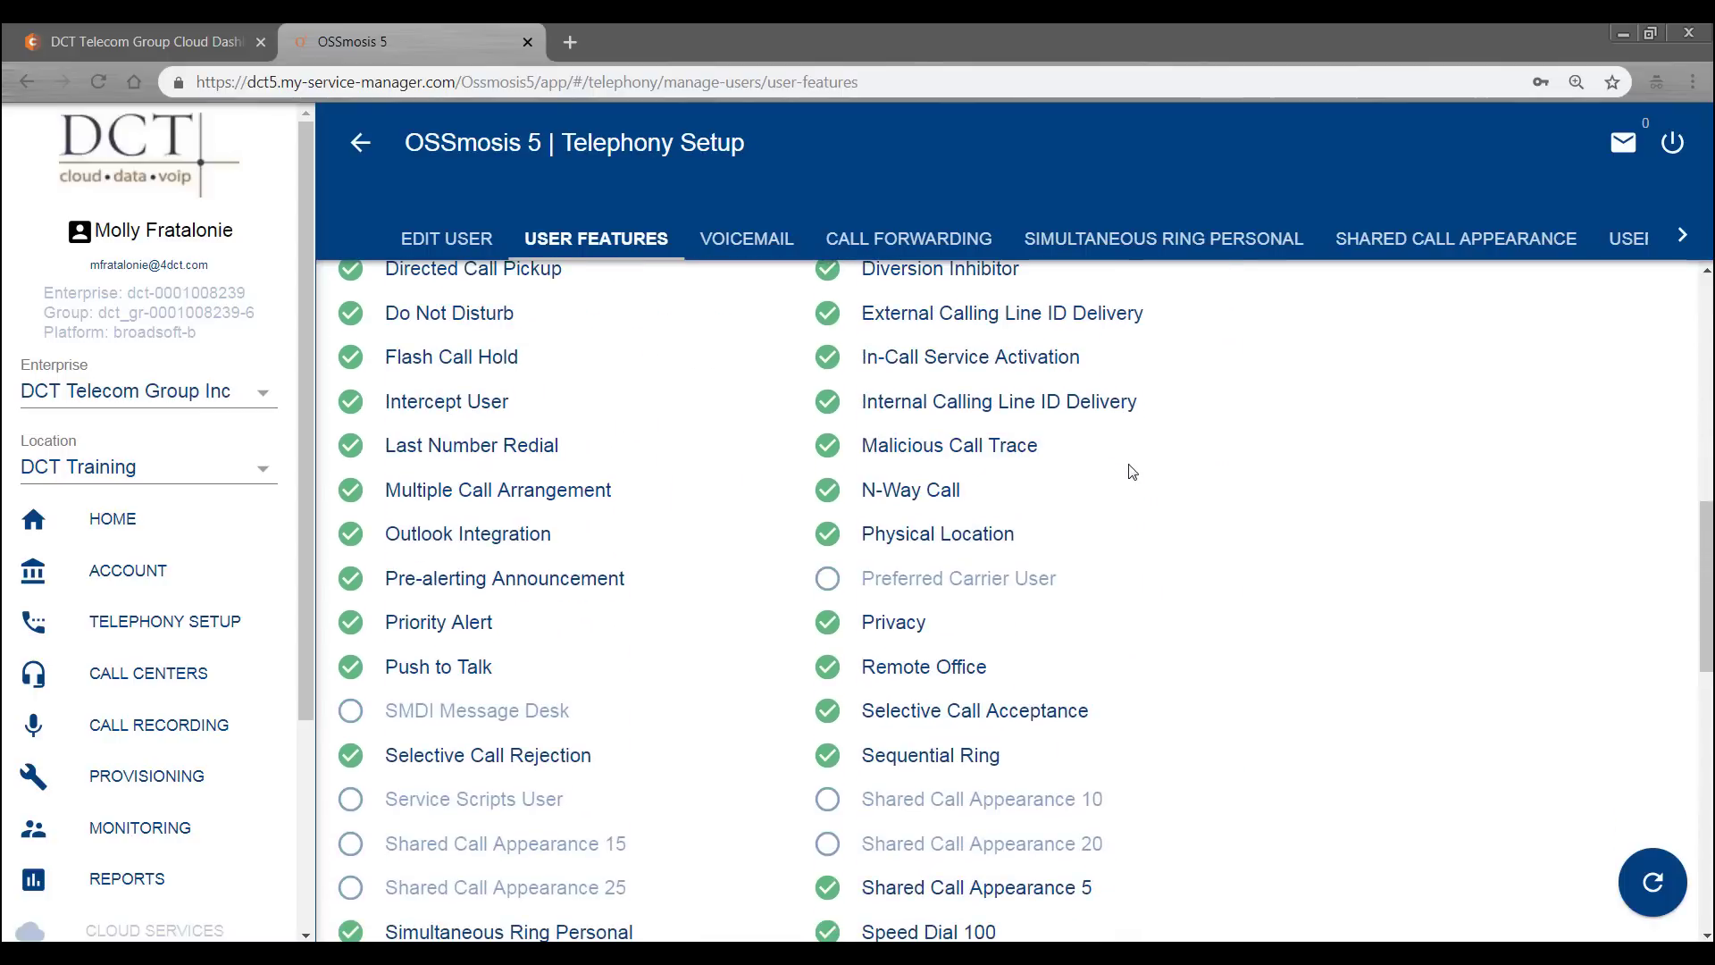
{"action": "scroll", "coordinate": [1132, 471], "scroll_direction": "down", "scroll_amount": 3}
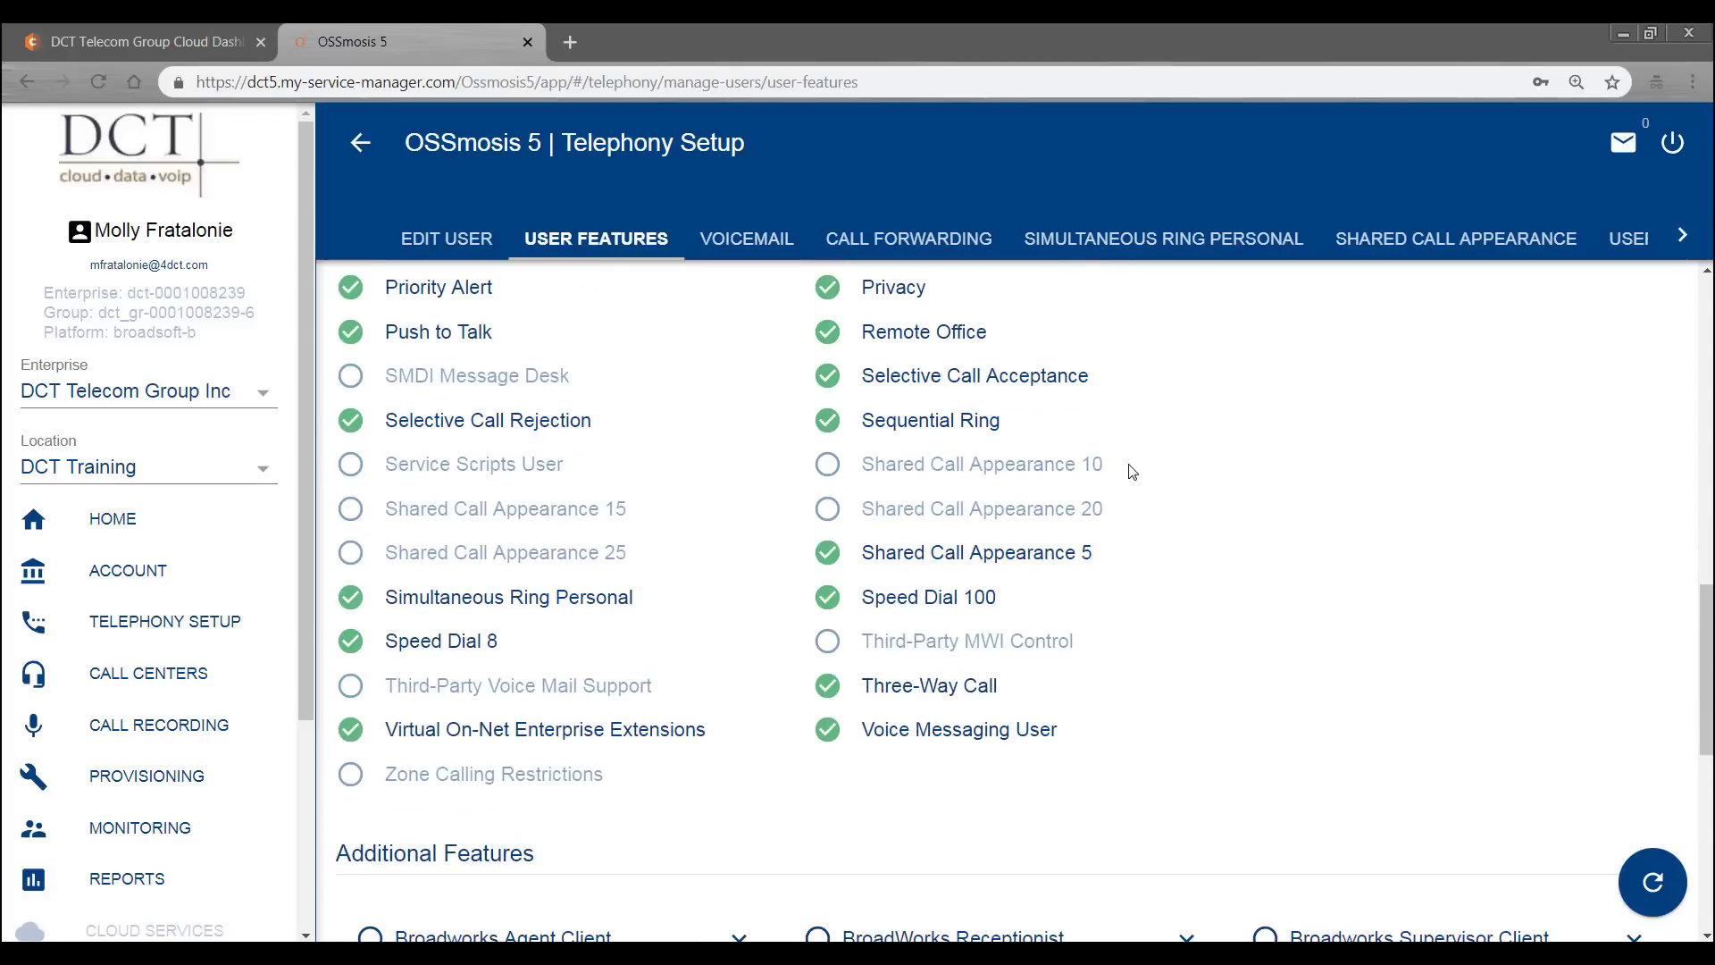
{"action": "scroll", "coordinate": [1481, 468], "scroll_direction": "down", "scroll_amount": 3}
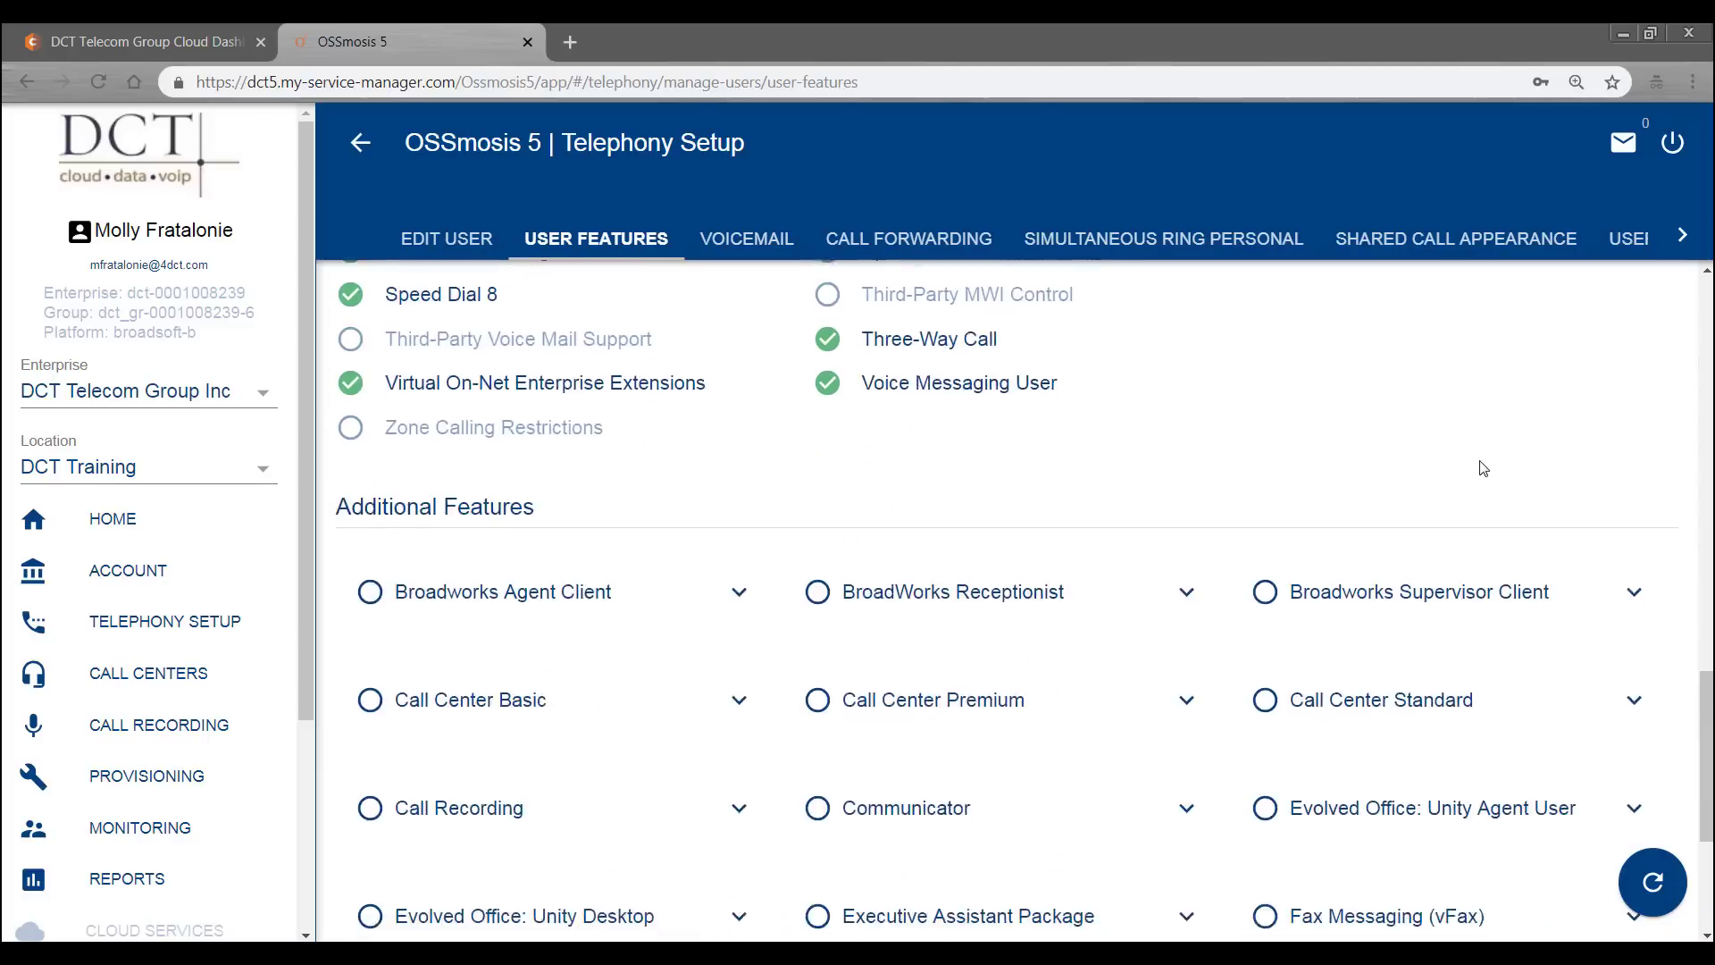
{"action": "scroll", "coordinate": [1483, 468], "scroll_direction": "down", "scroll_amount": 2}
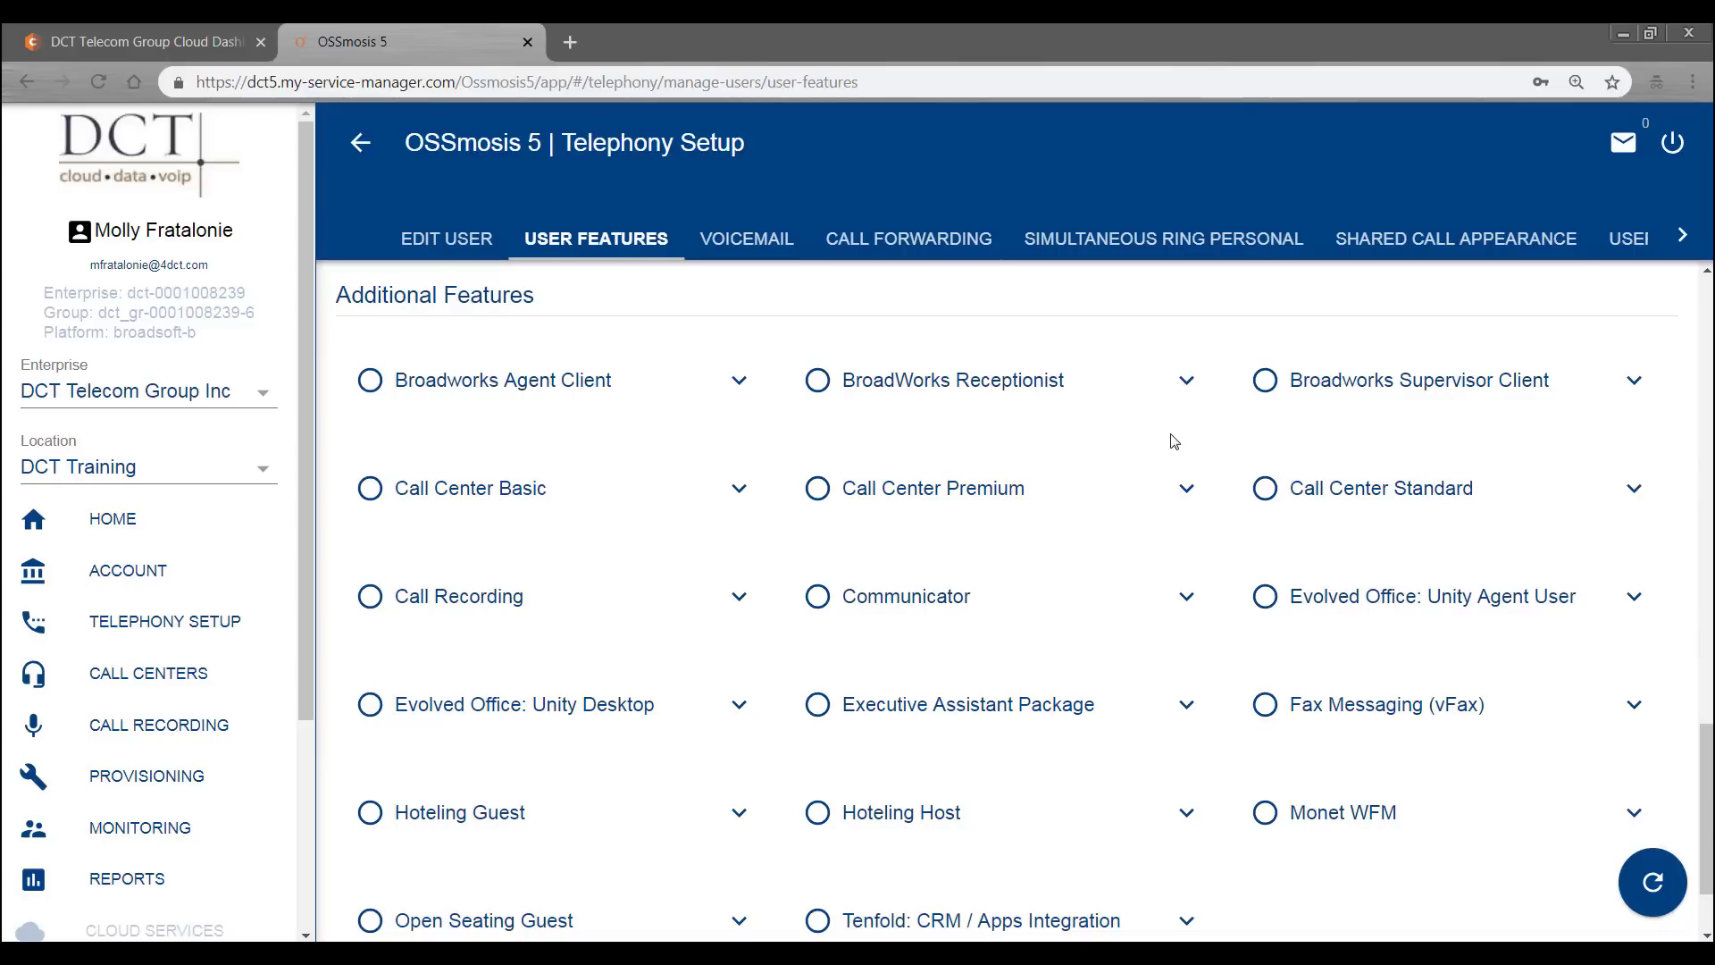
{"action": "scroll", "coordinate": [1173, 442], "scroll_direction": "up", "scroll_amount": 10}
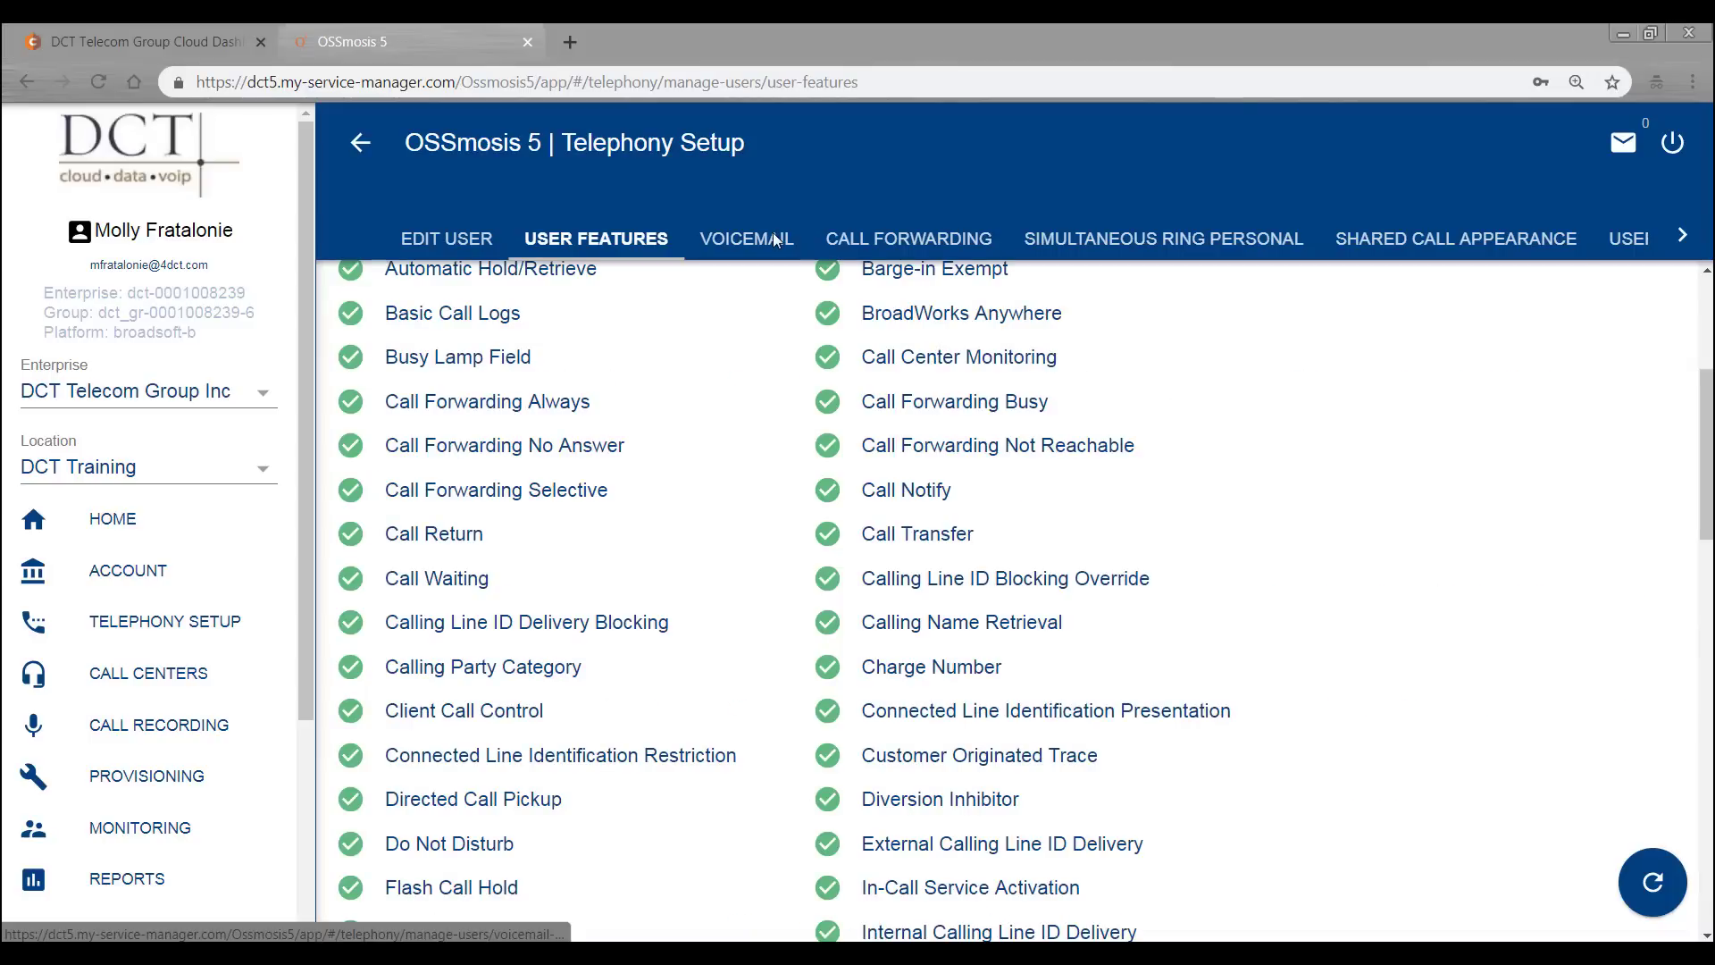
- Open the Product Manager's voicemail settings and view the top, with busy and unanswered calls going to voicemail
{"action": "left_click", "coordinate": [773, 240]}
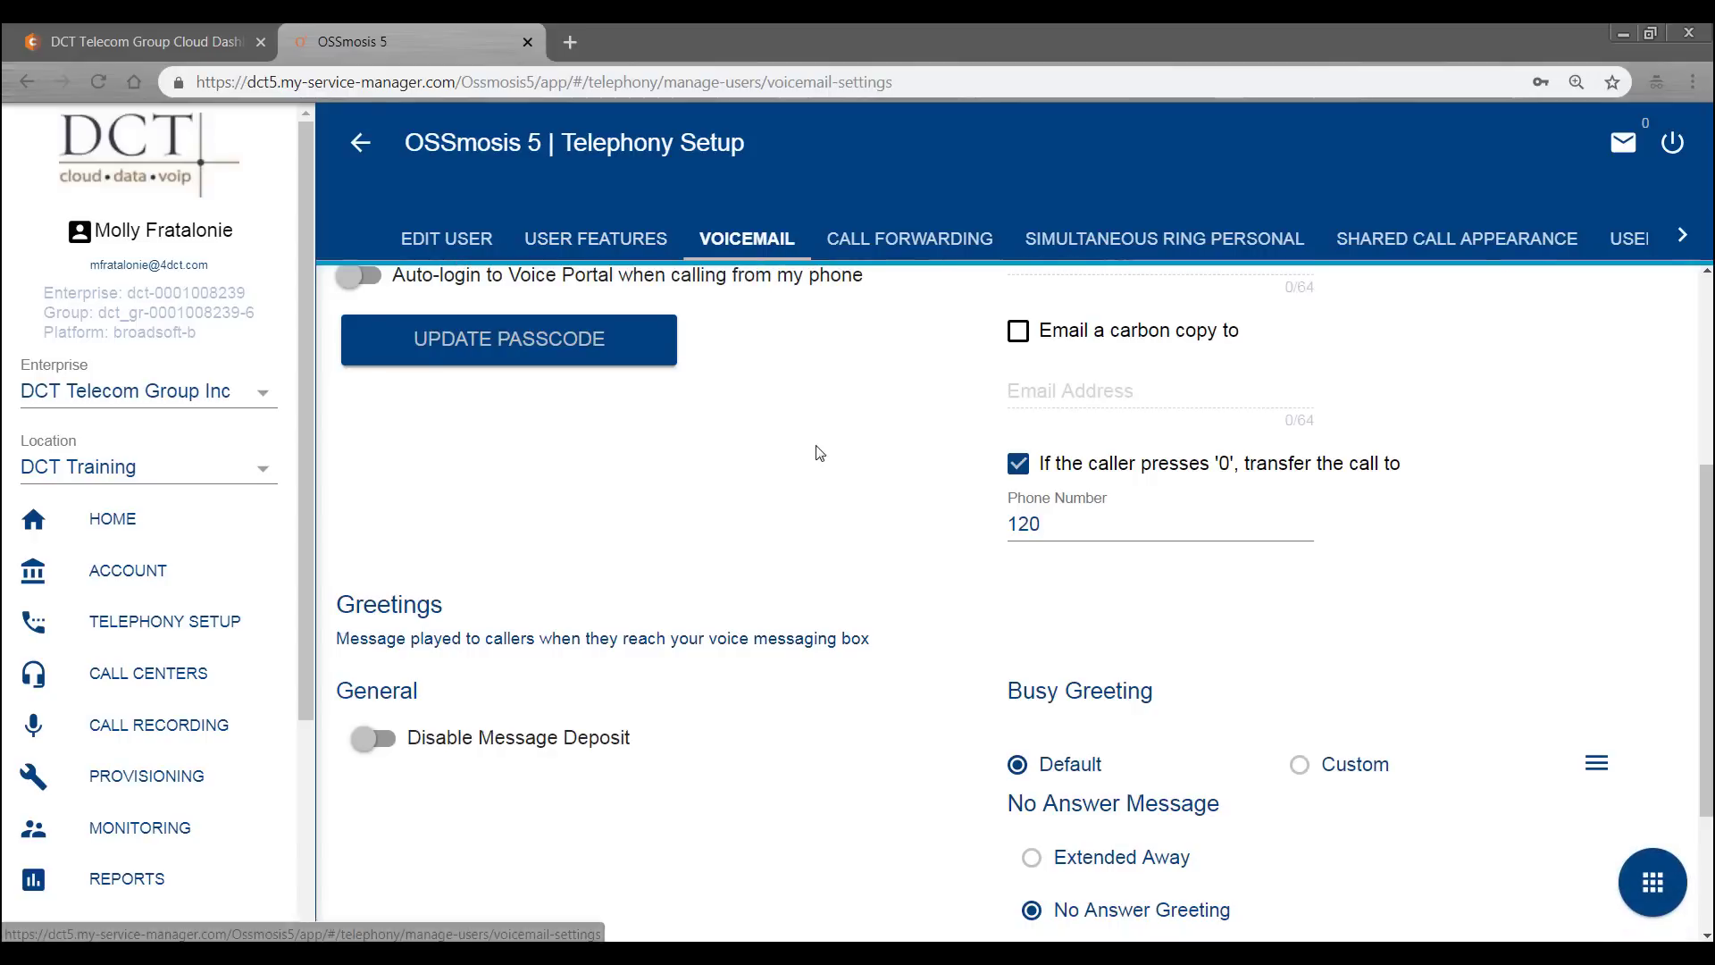
{"action": "scroll", "coordinate": [819, 453], "scroll_direction": "up", "scroll_amount": 4}
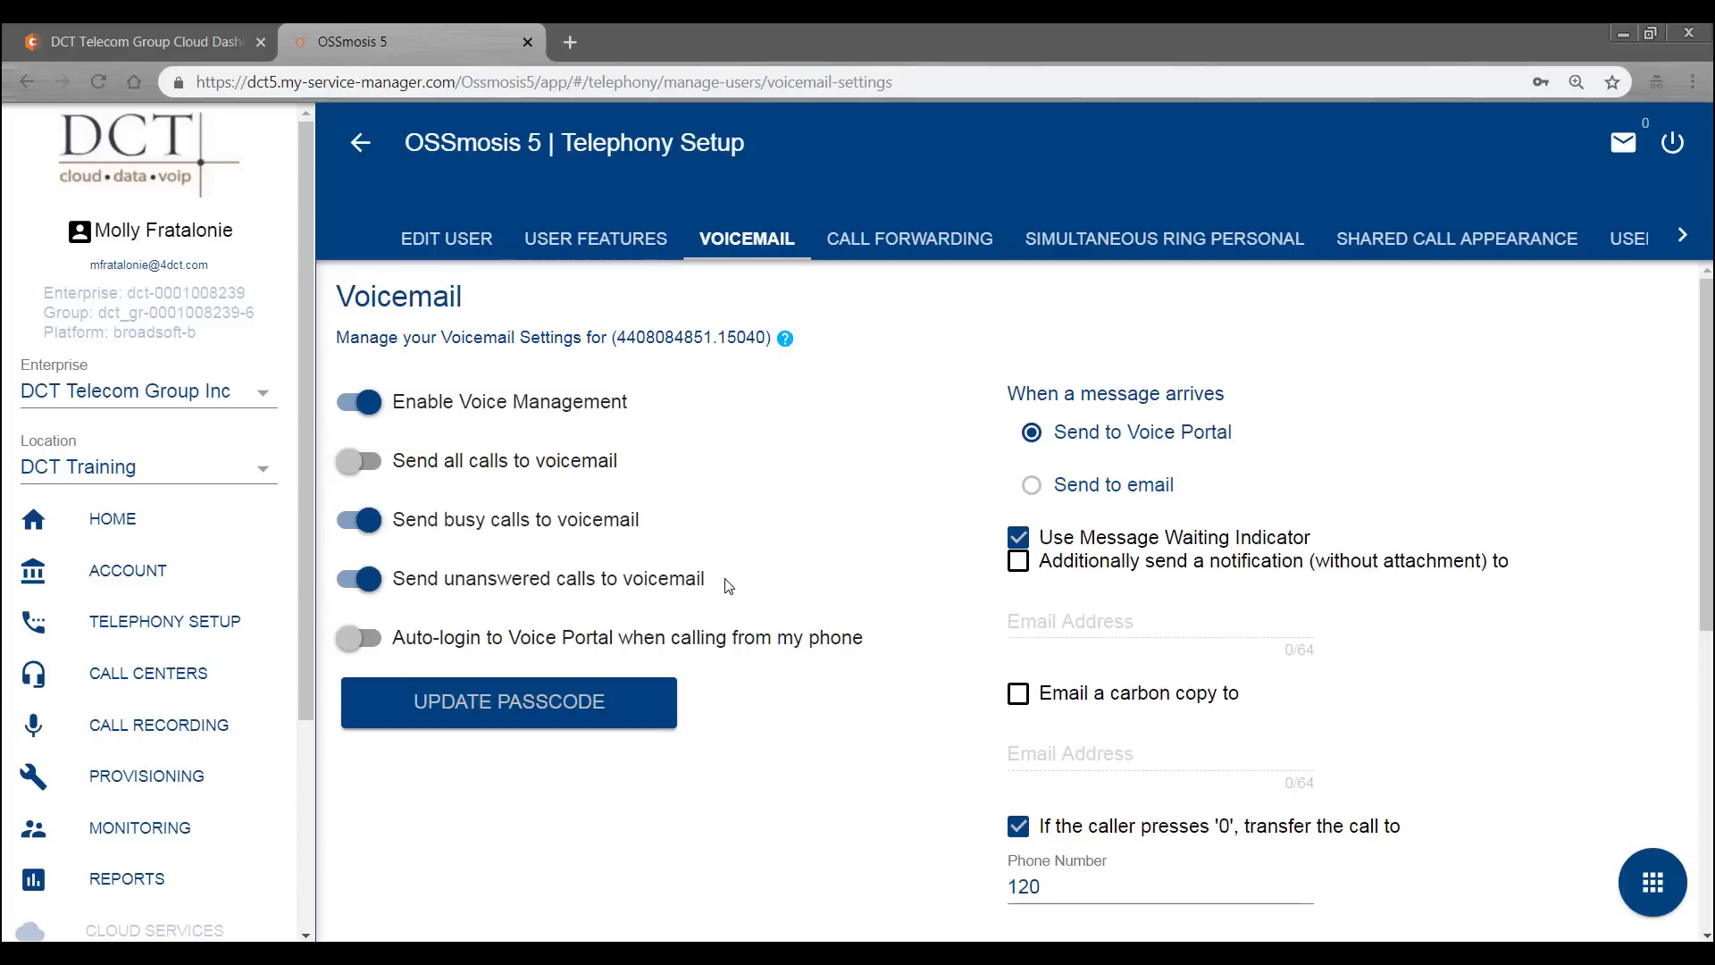
{"action": "left_click", "coordinate": [628, 711]}
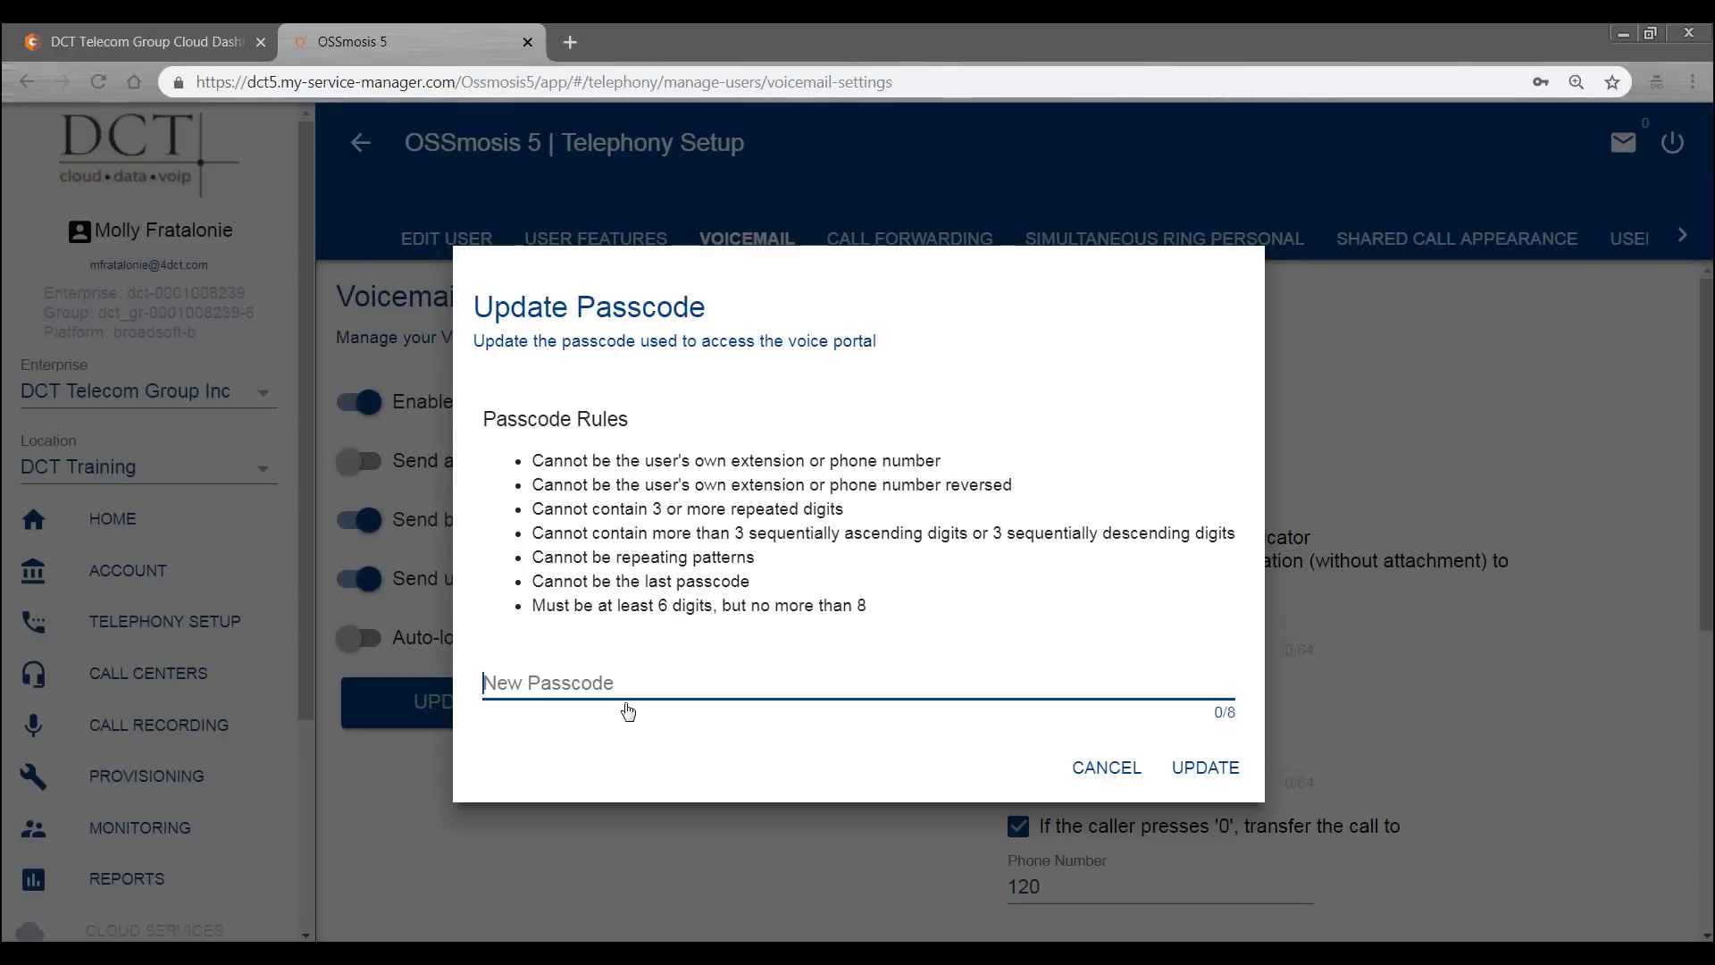
{"action": "left_click", "coordinate": [1091, 771]}
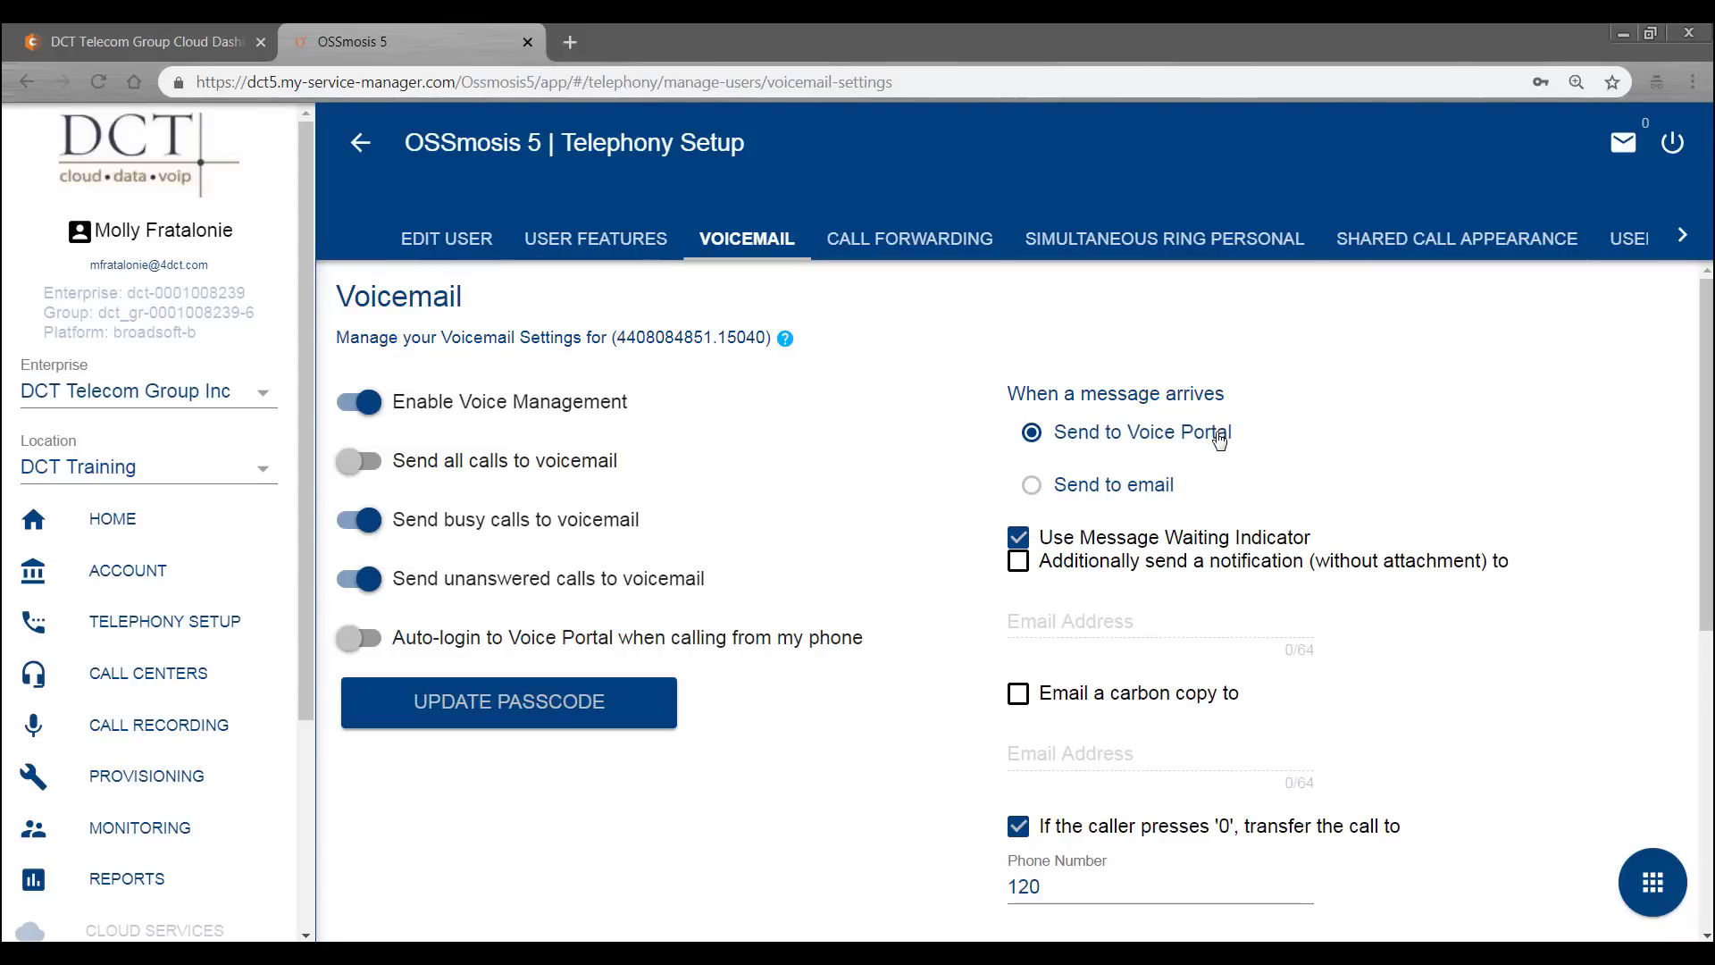
- Try email delivery, revert to the Voice Portal, and check 'Email a carbon copy to'
{"action": "left_click", "coordinate": [1032, 487]}
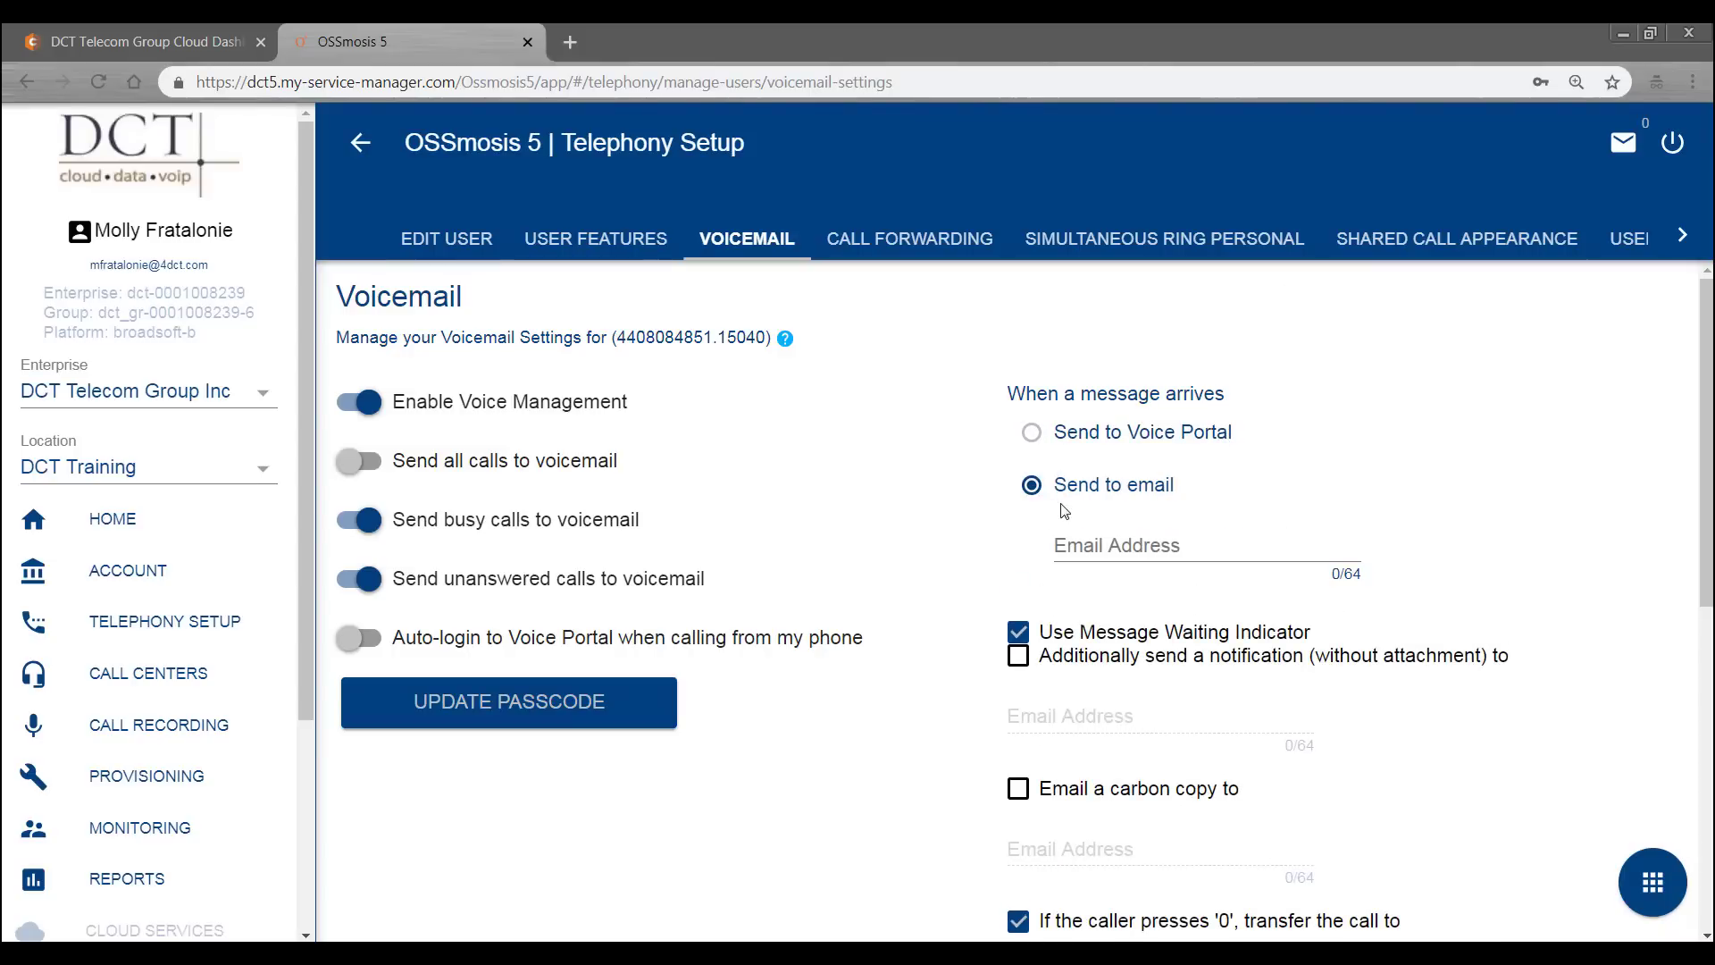
{"action": "left_click", "coordinate": [1032, 433]}
{"action": "scroll", "coordinate": [1036, 460], "scroll_direction": "down", "scroll_amount": 1}
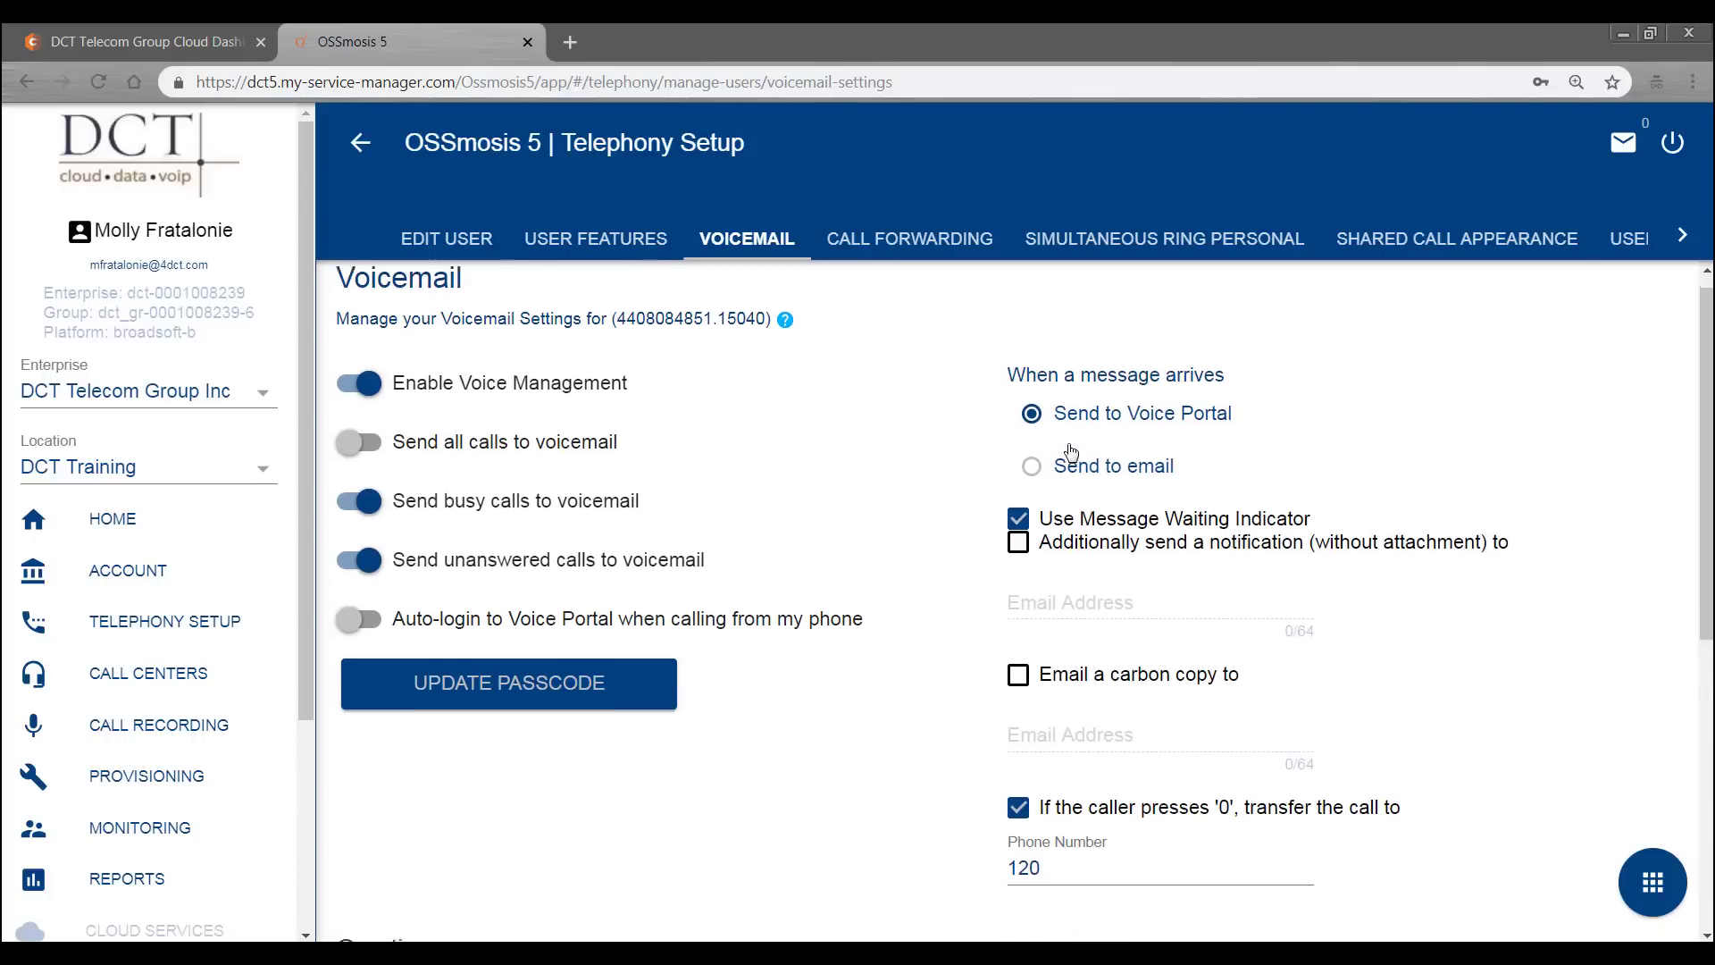
{"action": "left_click", "coordinate": [1018, 581]}
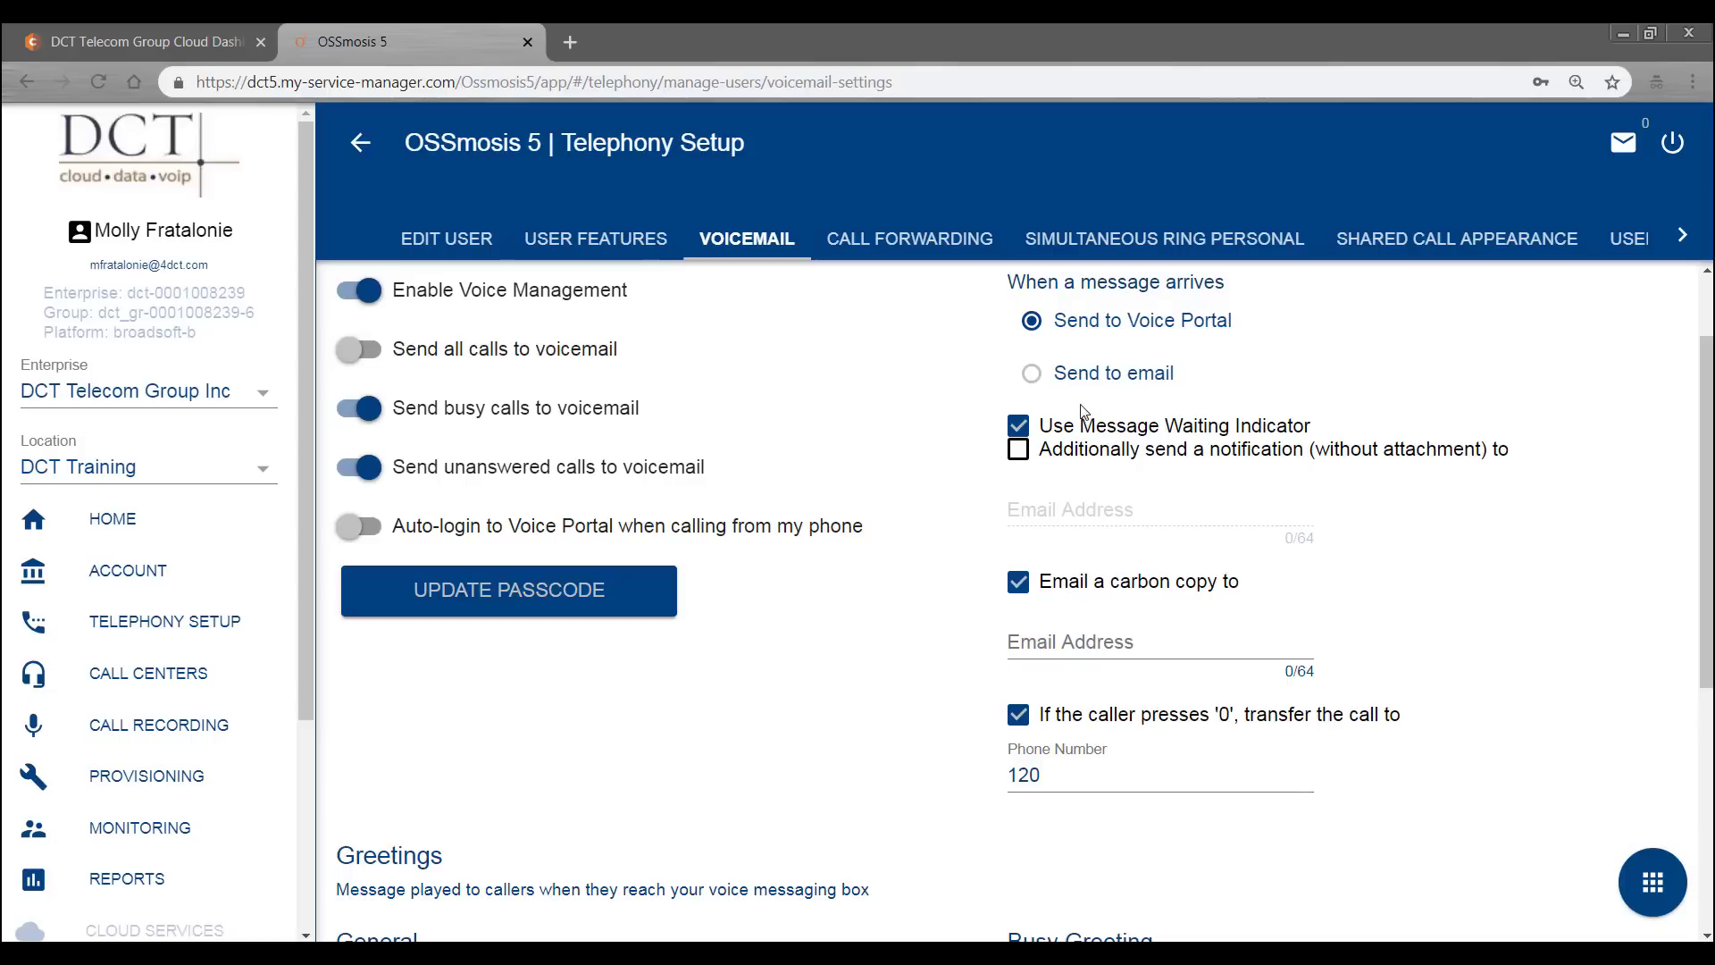
- Toggle message delivery to email and back to the Voice Portal, then open and close the save/reset menu
{"action": "left_click", "coordinate": [1033, 374]}
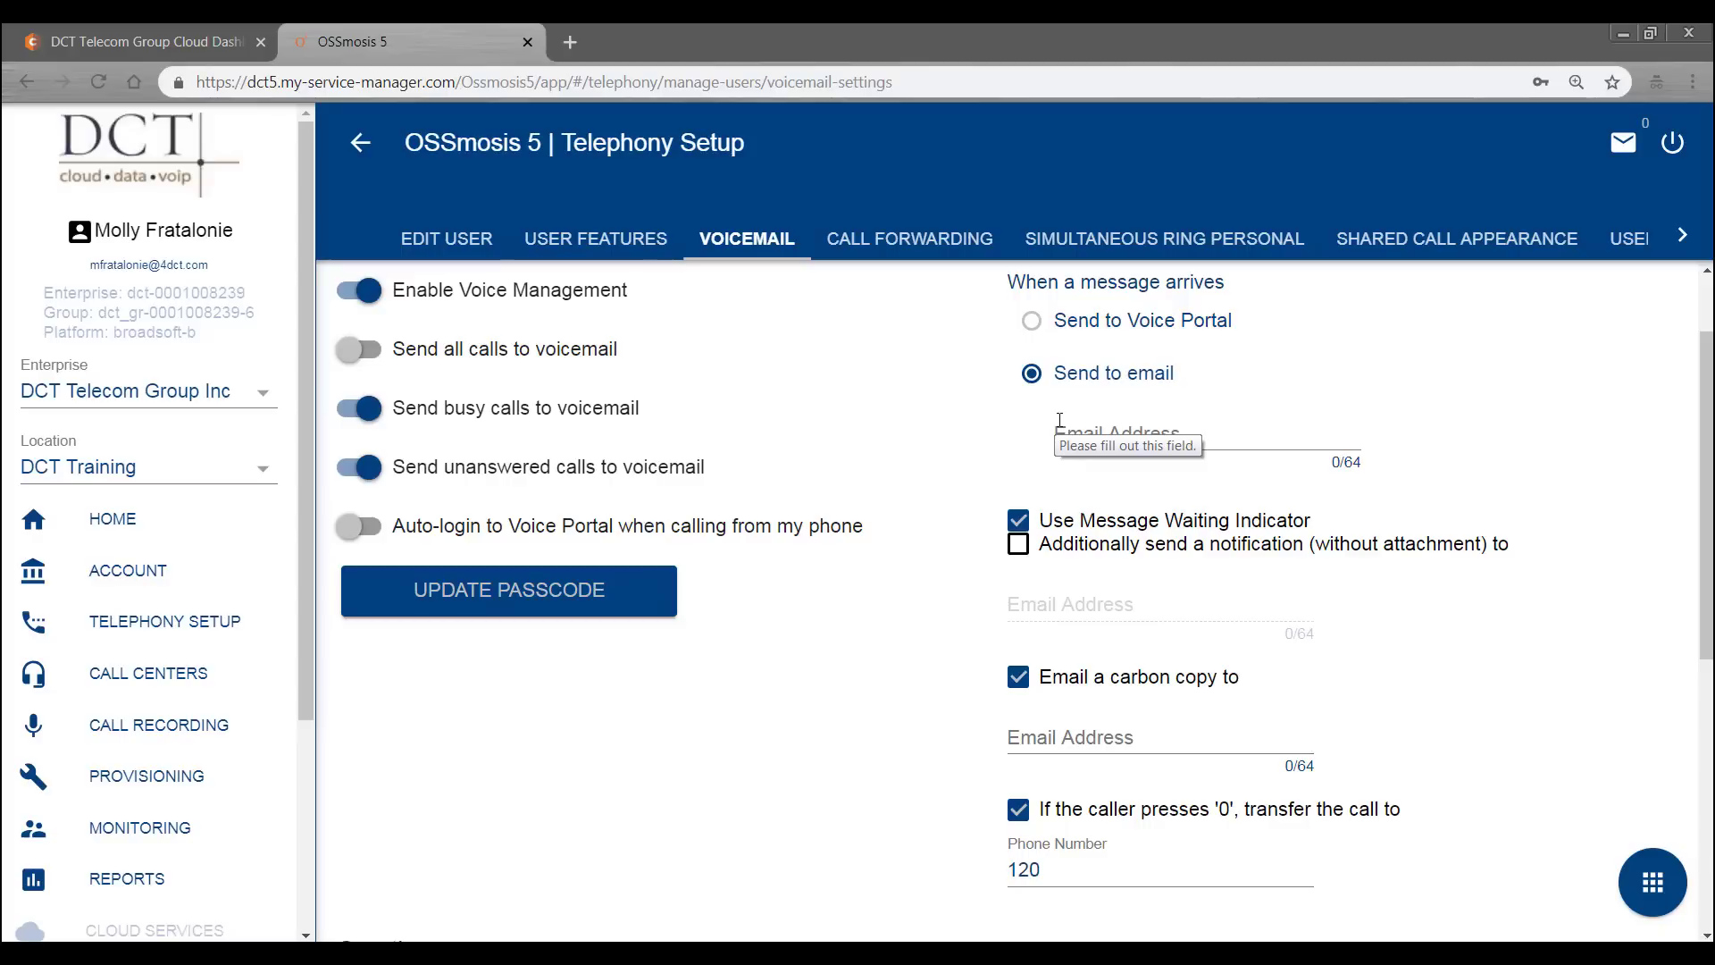
{"action": "left_click", "coordinate": [1031, 320]}
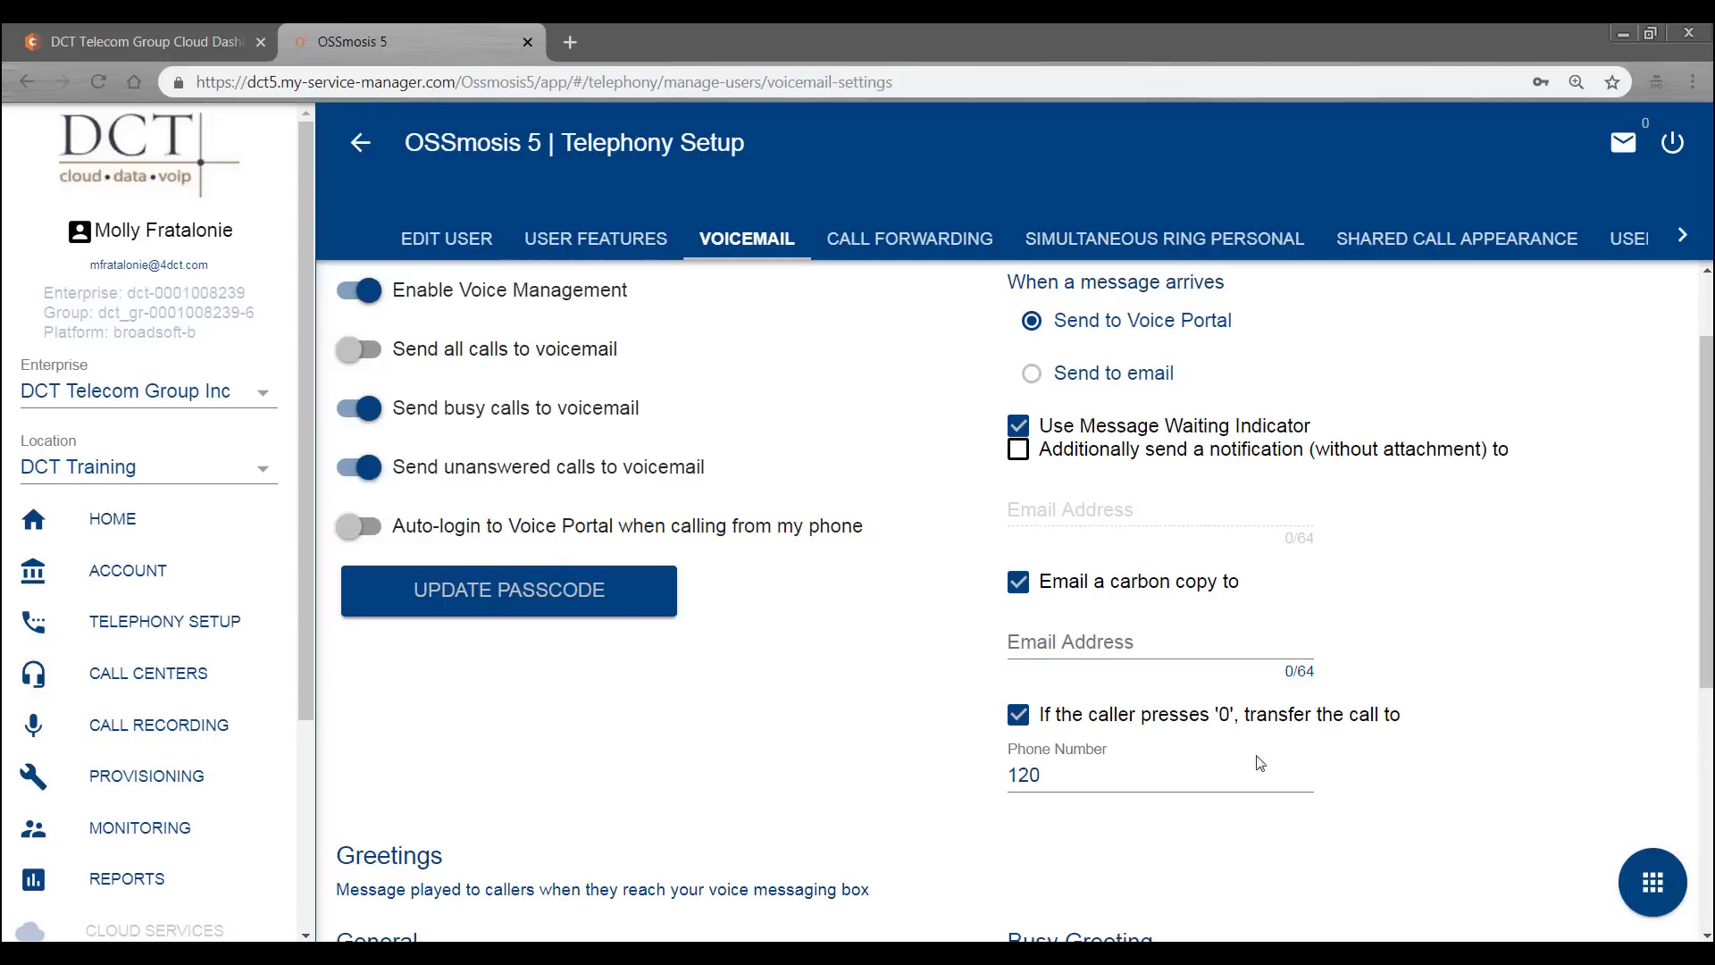
{"action": "left_click", "coordinate": [1652, 884]}
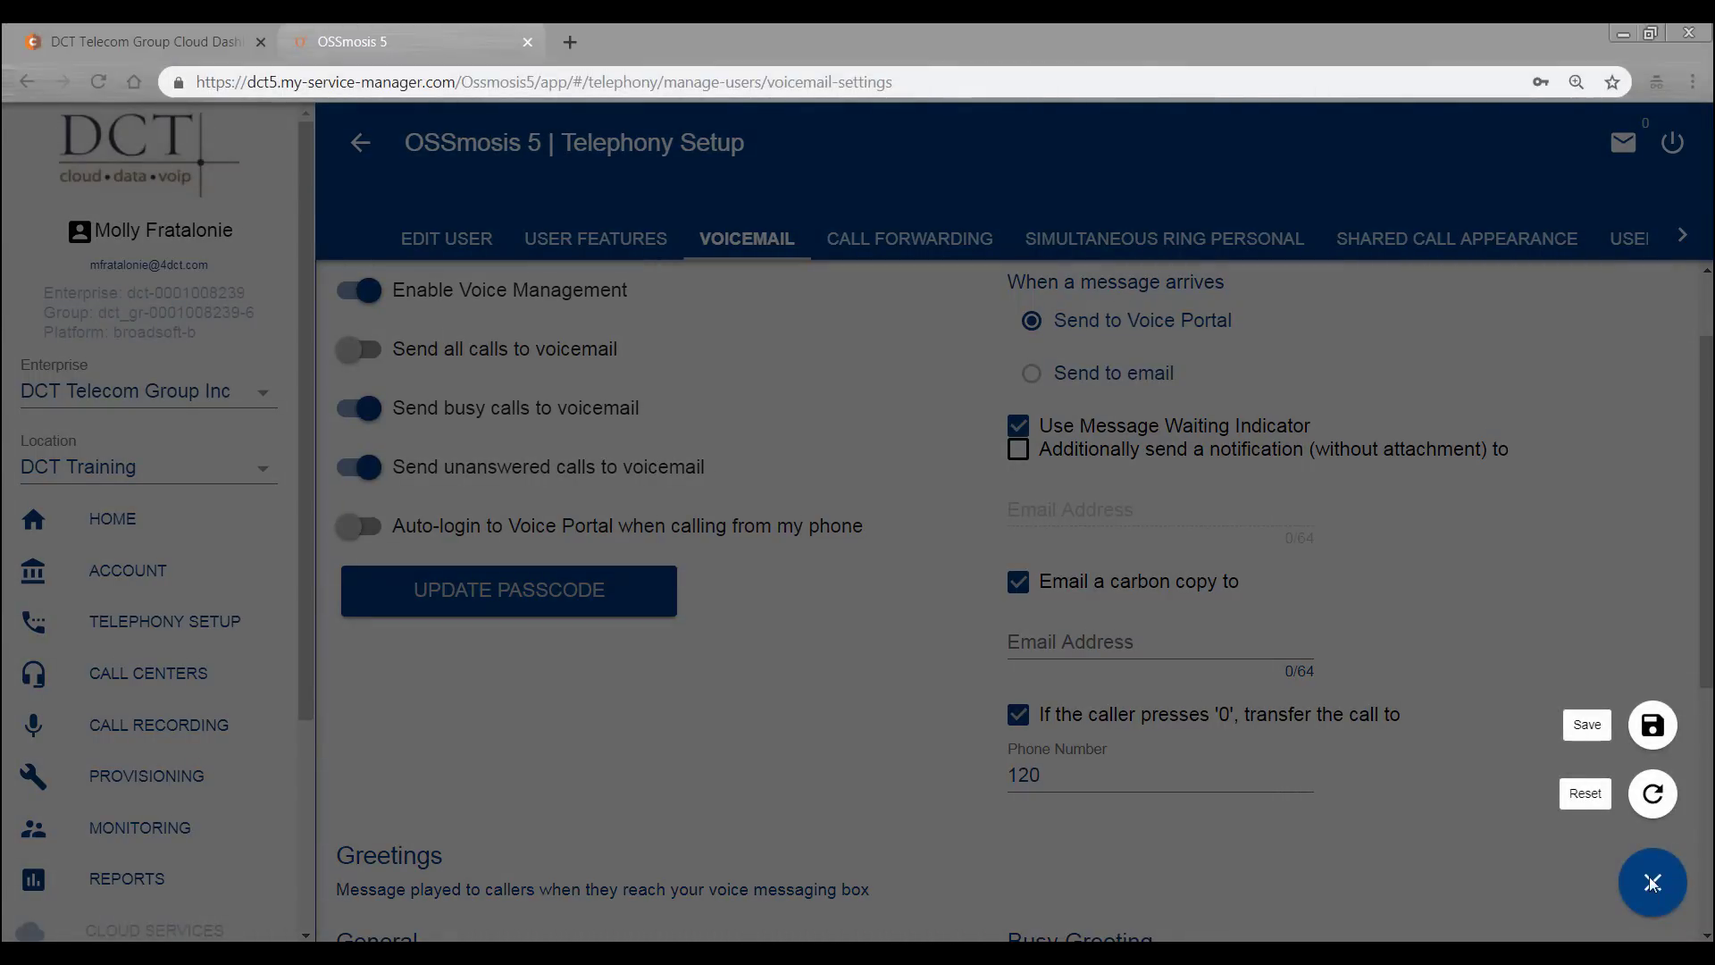
{"action": "left_click", "coordinate": [1652, 889]}
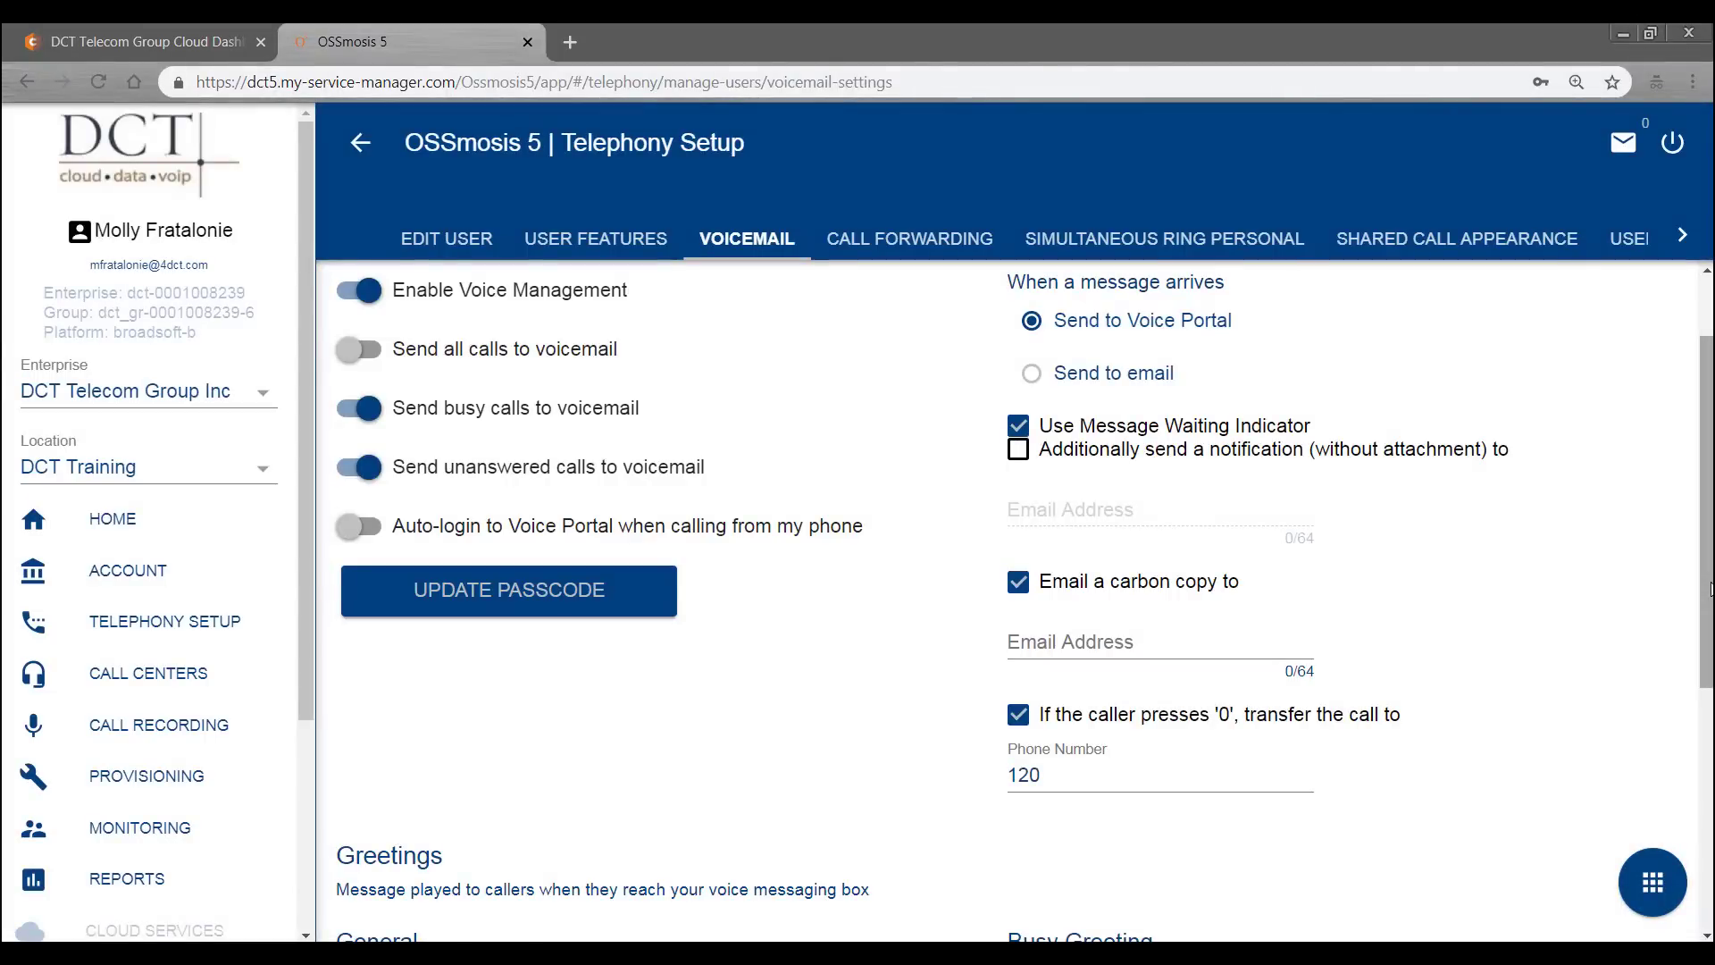
{"action": "left_click_drag", "start_coordinate": [1706, 588], "coordinate": [1702, 828]}
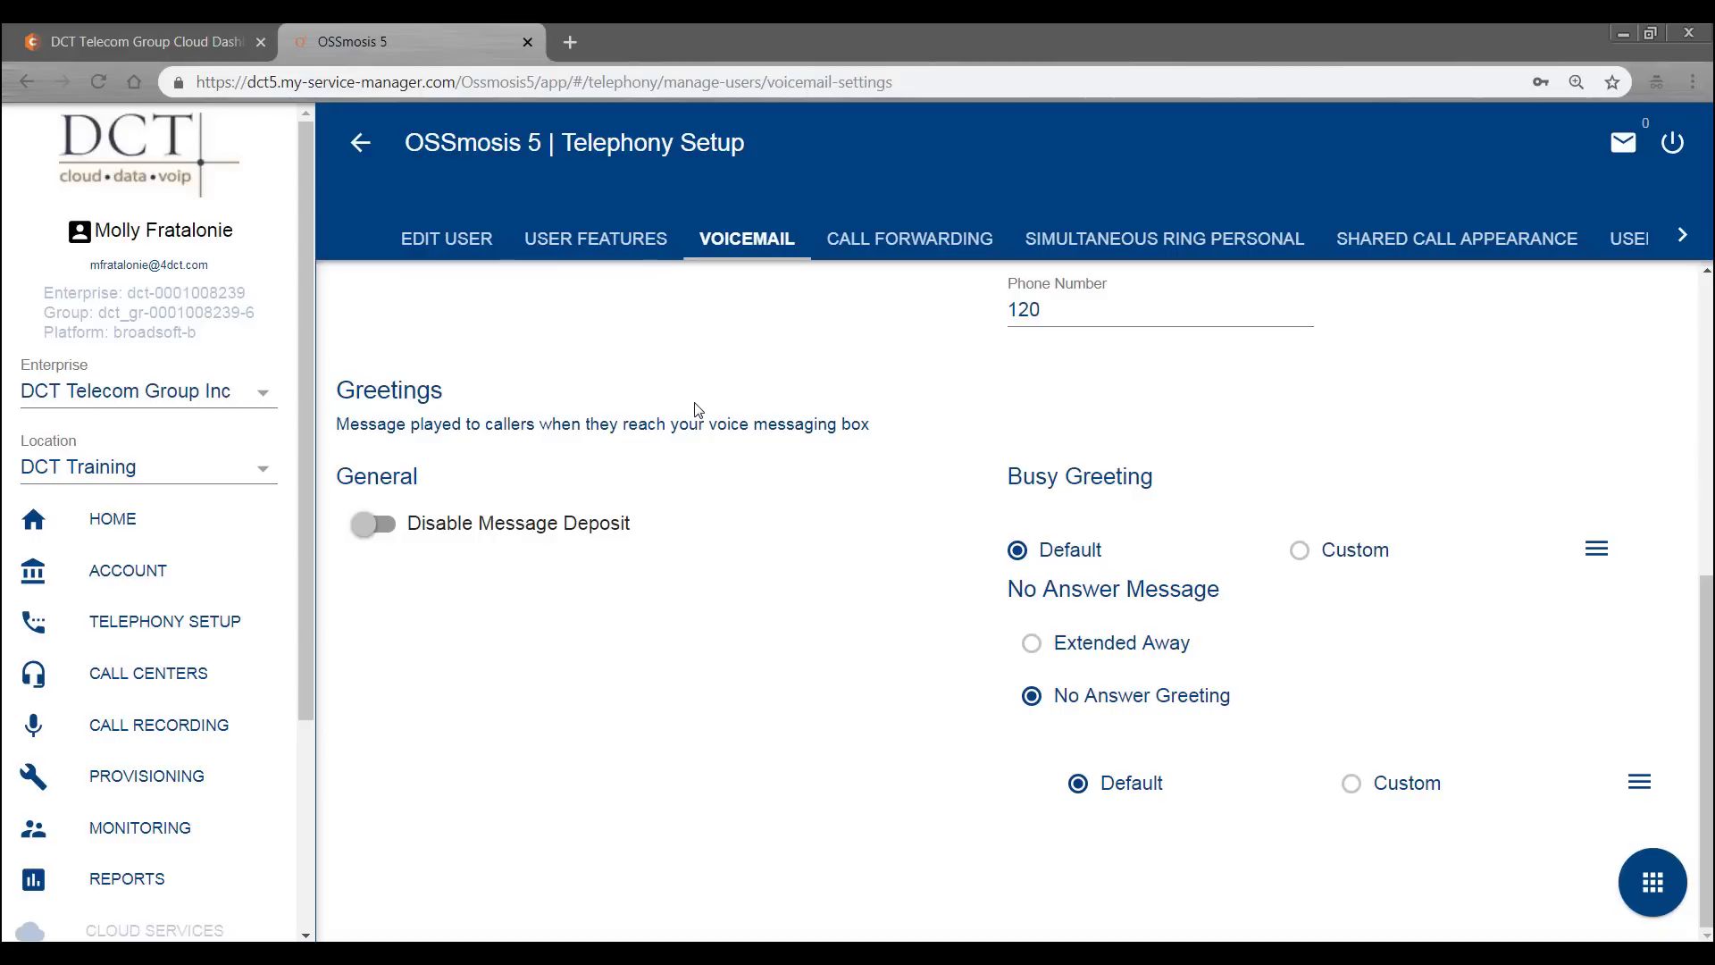
- Disable message deposit, forward callers after the greeting, and pick a custom busy greeting
{"action": "left_click", "coordinate": [359, 525]}
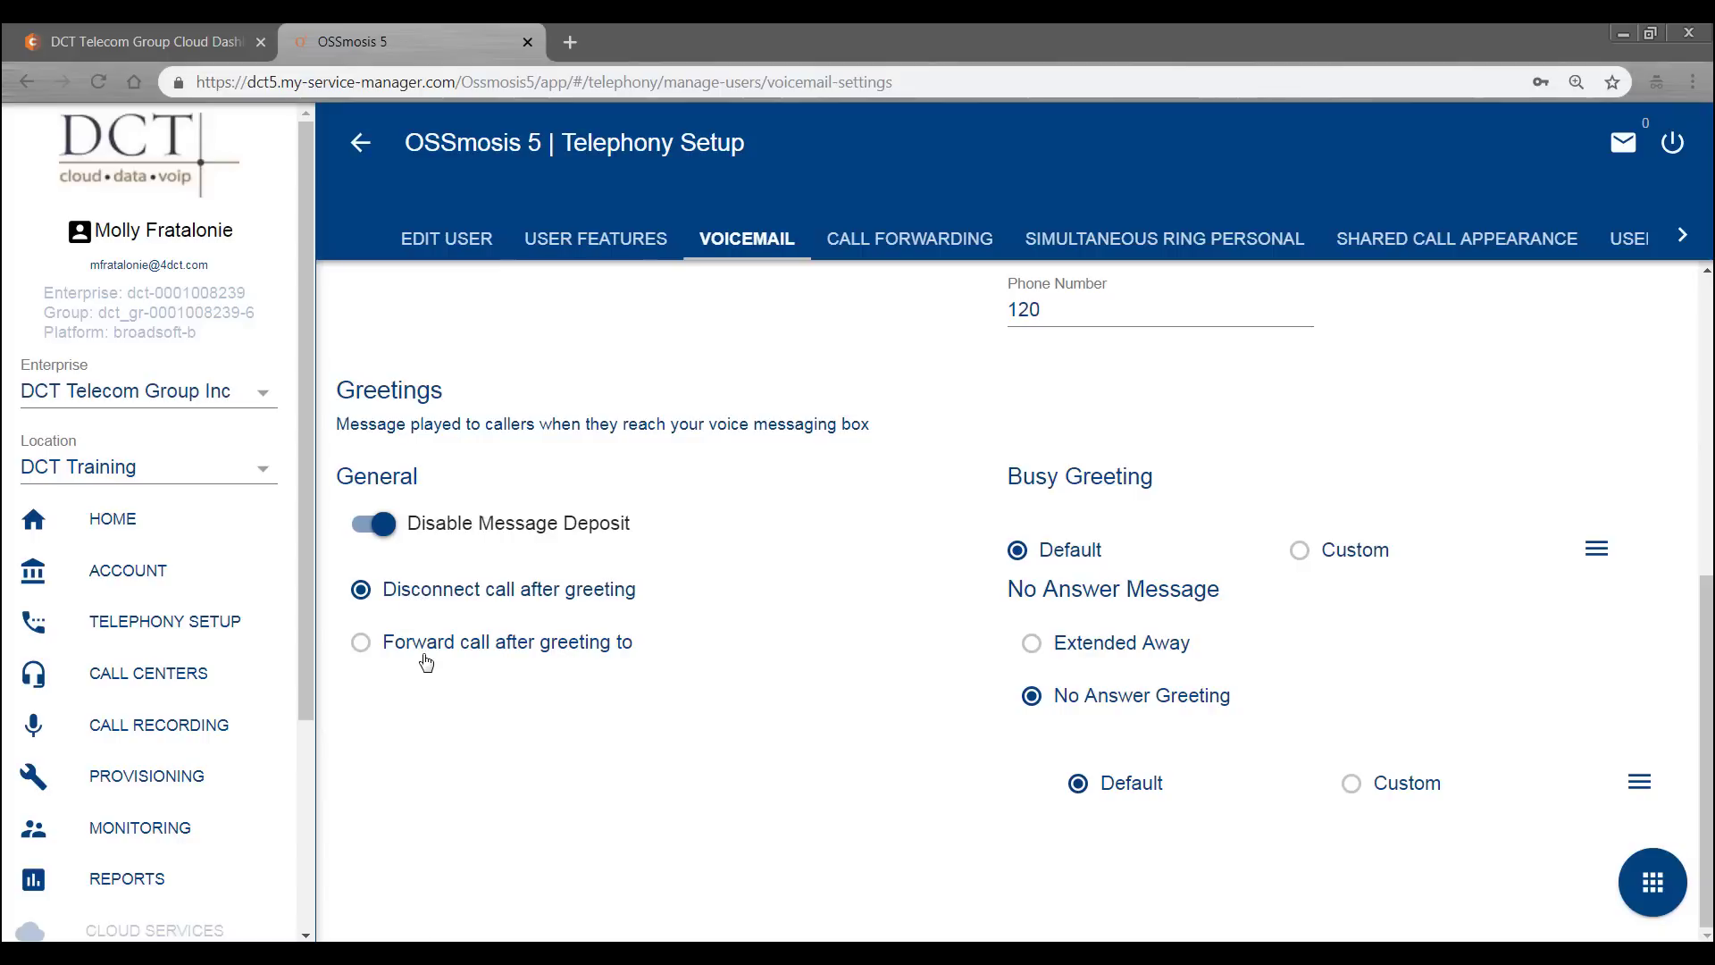
{"action": "left_click", "coordinate": [362, 645]}
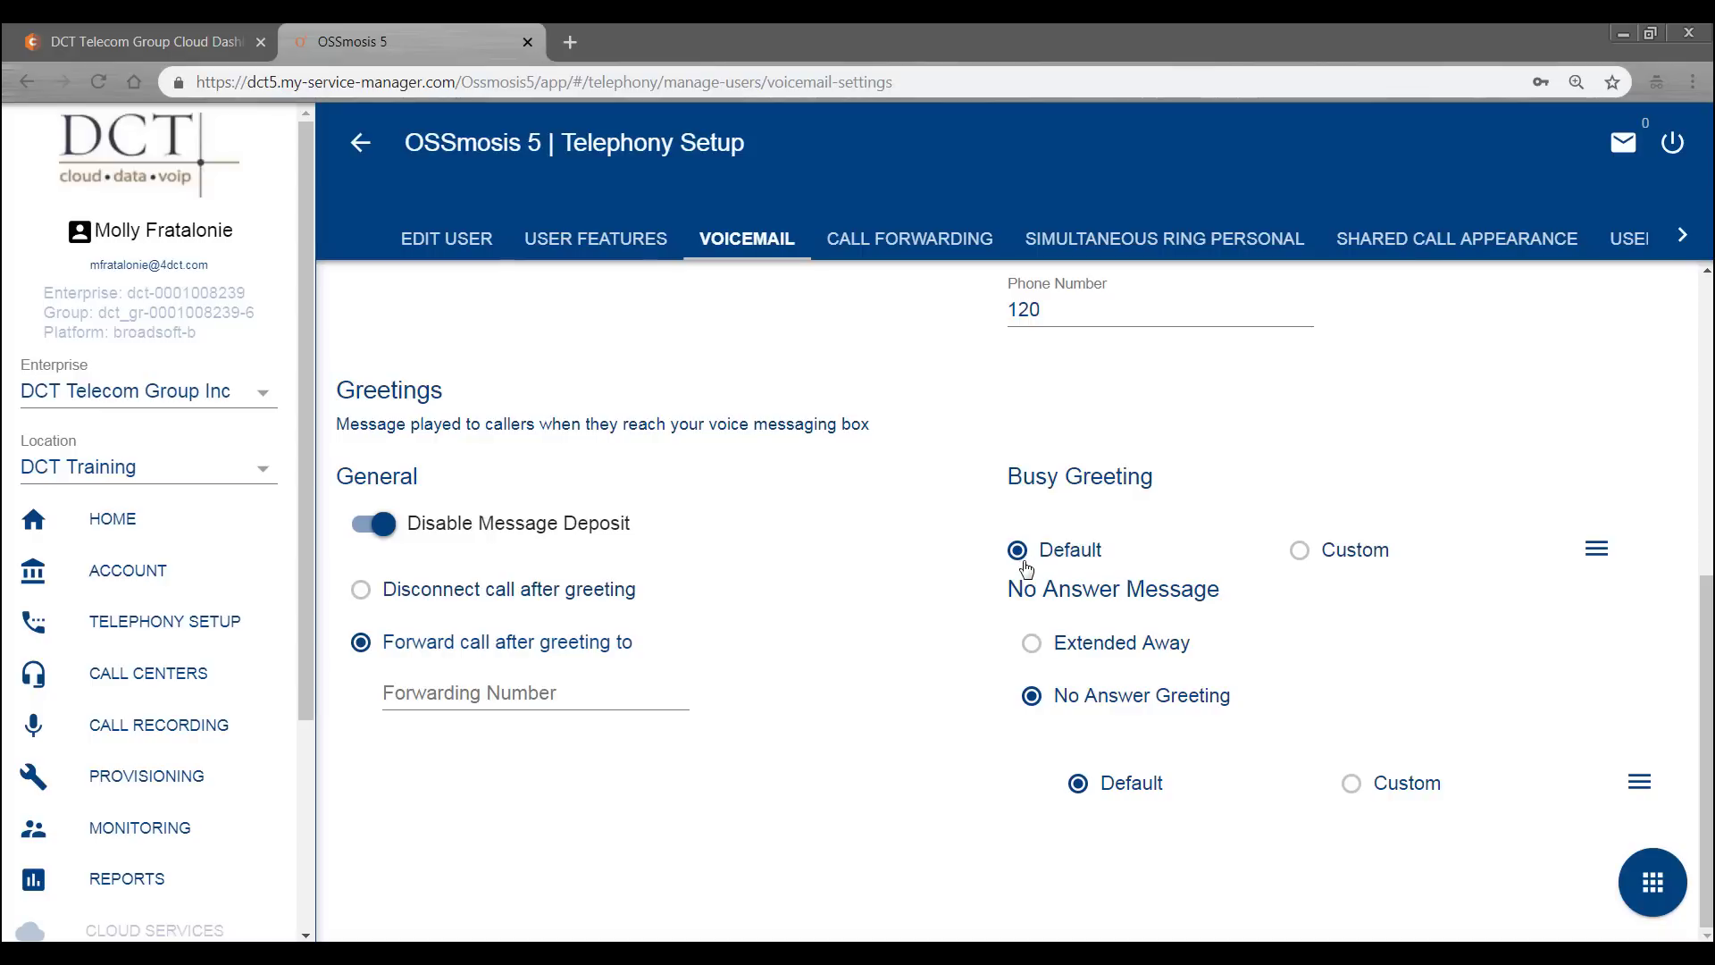
{"action": "left_click", "coordinate": [1335, 558]}
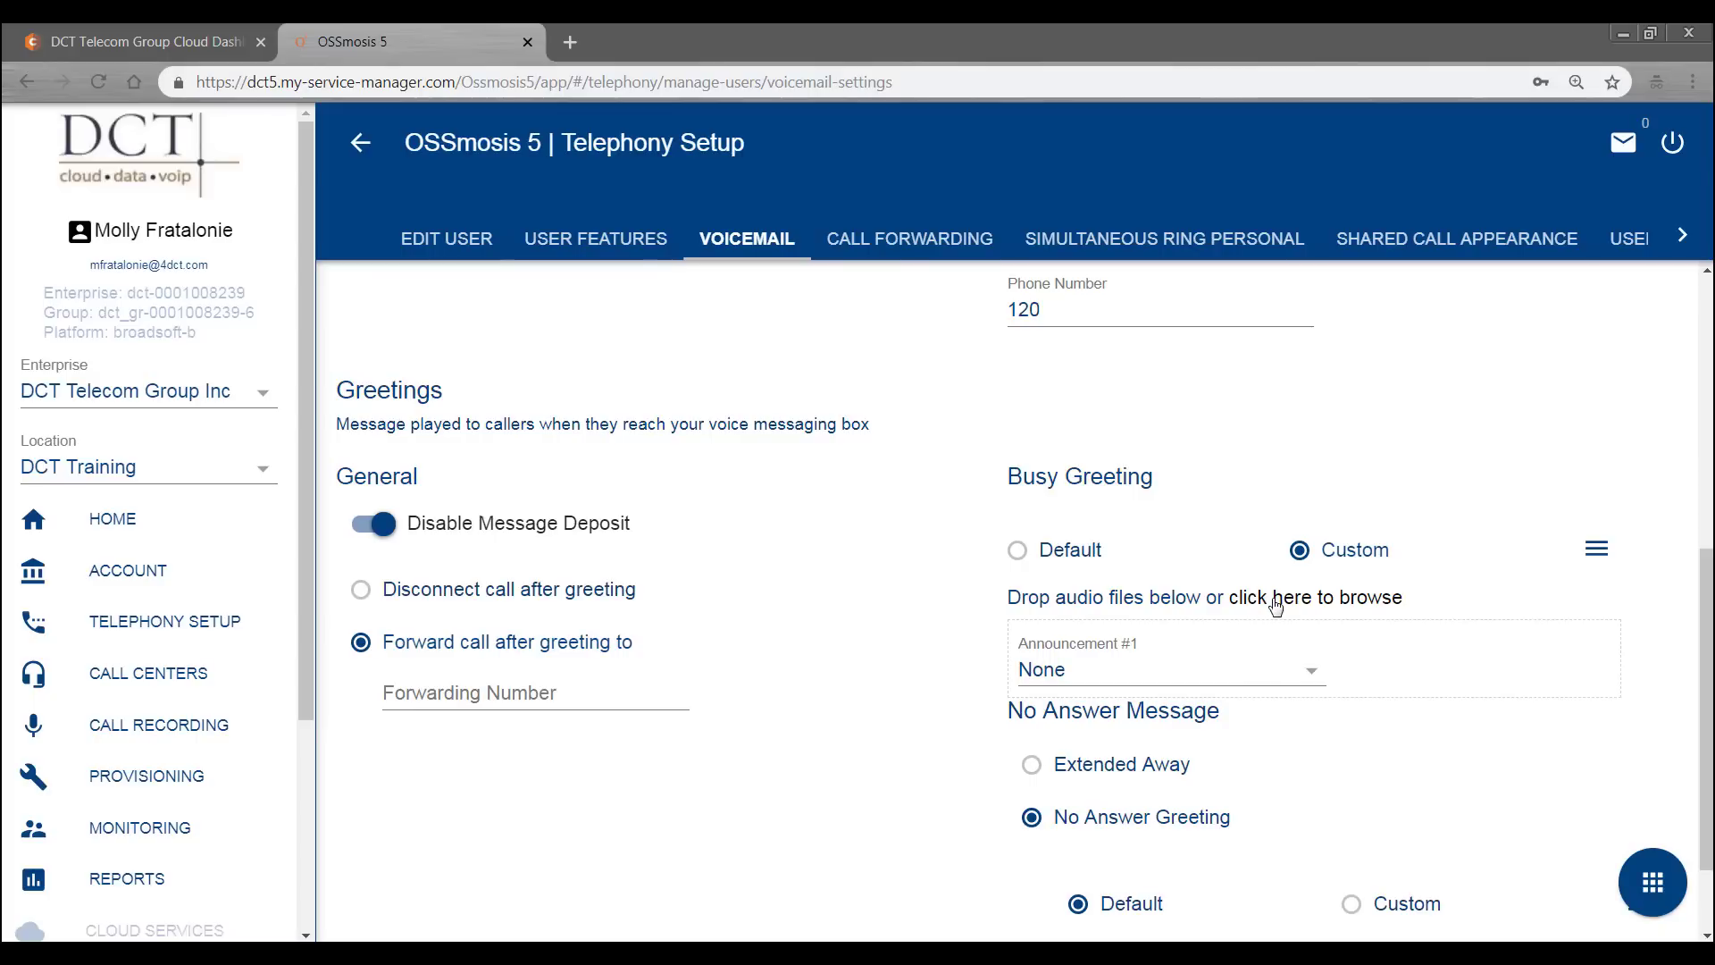
- Leave the busy greeting's Announcement #1 on None and return Busy Greeting to Default
{"action": "left_click", "coordinate": [1311, 672]}
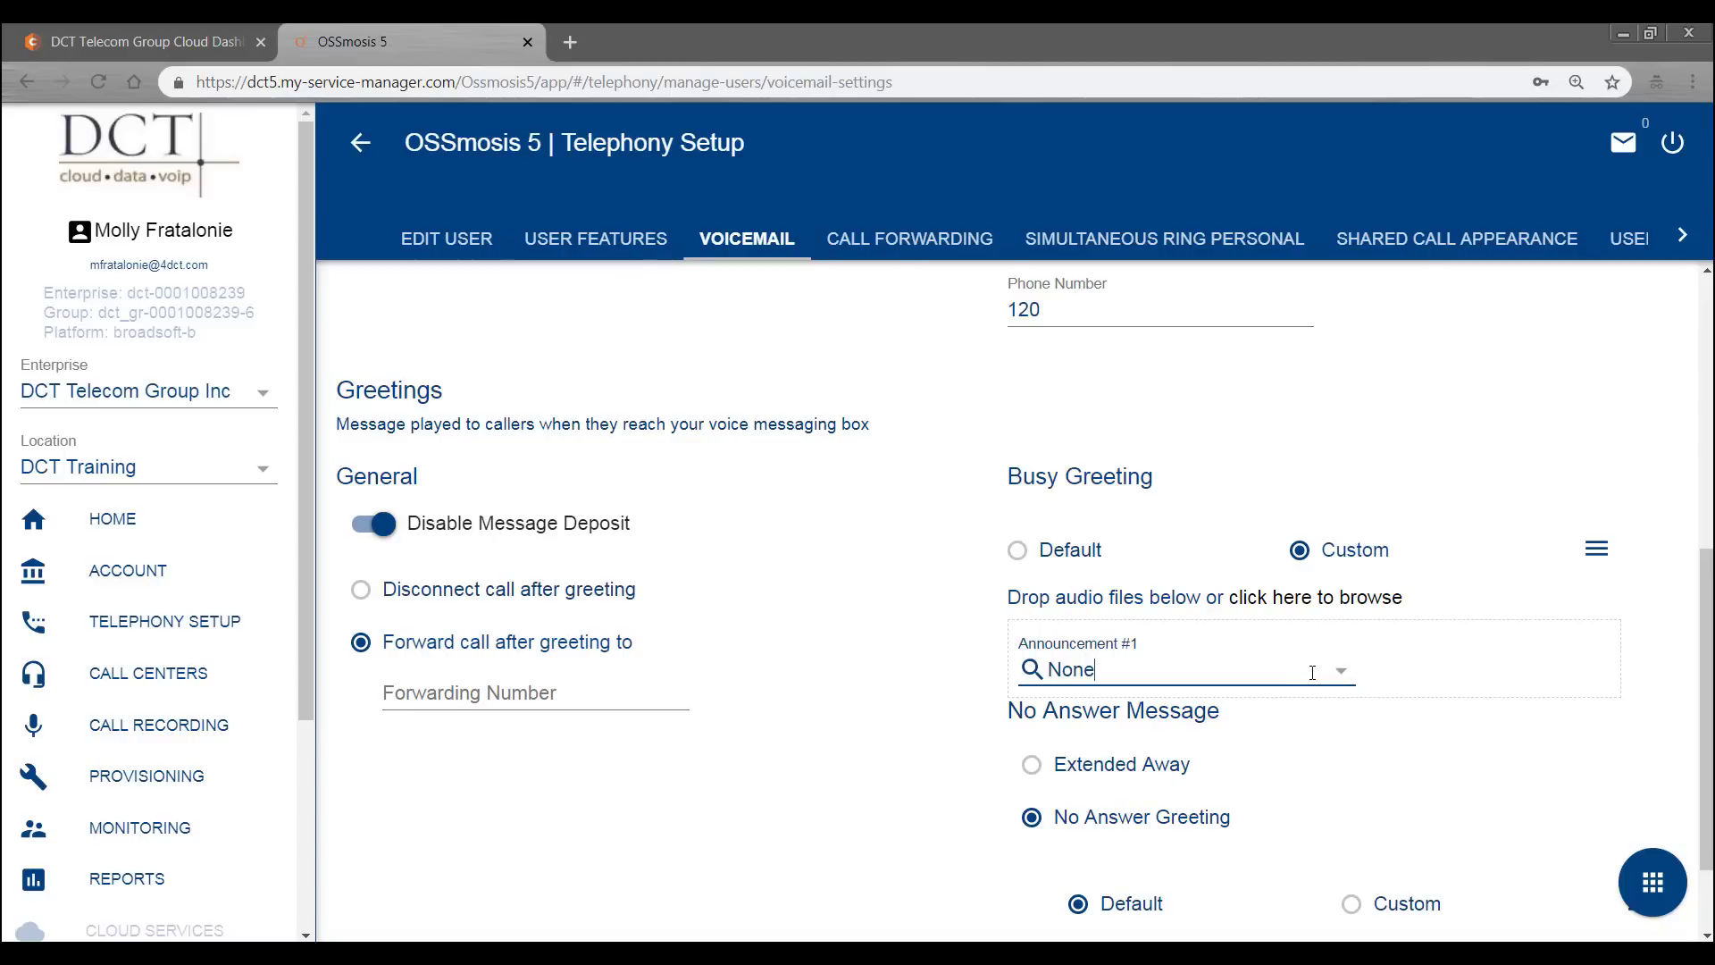
{"action": "left_click", "coordinate": [1311, 673]}
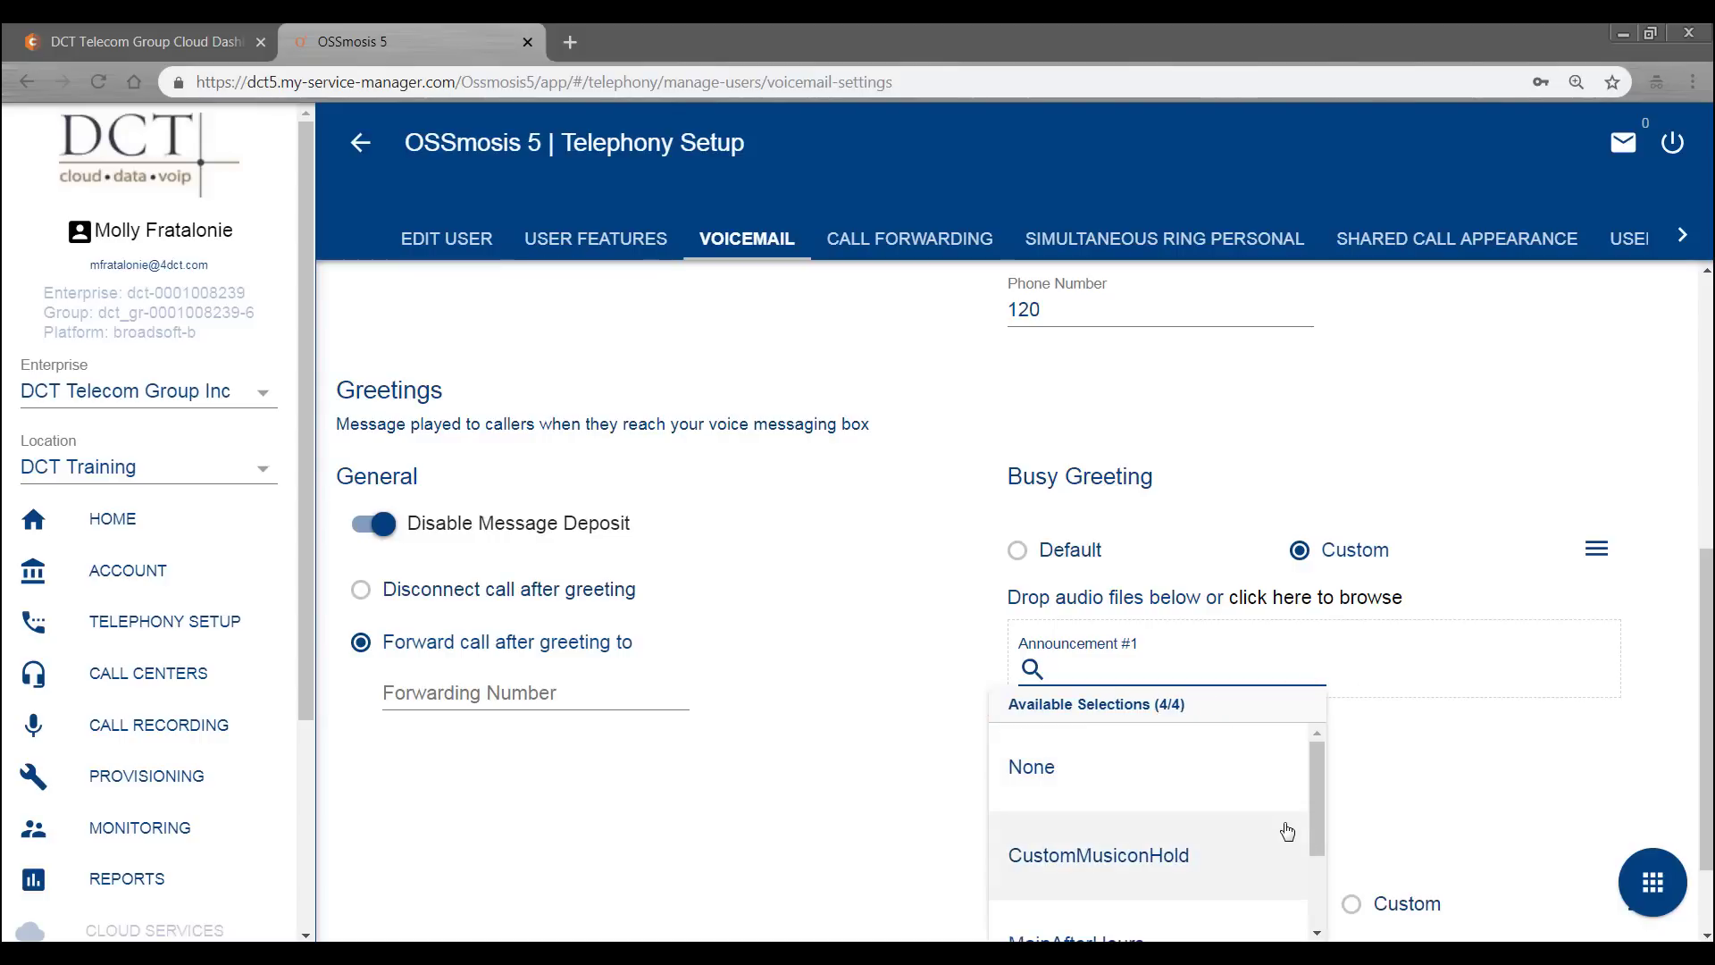
{"action": "scroll", "coordinate": [1286, 831], "scroll_direction": "down", "scroll_amount": 2}
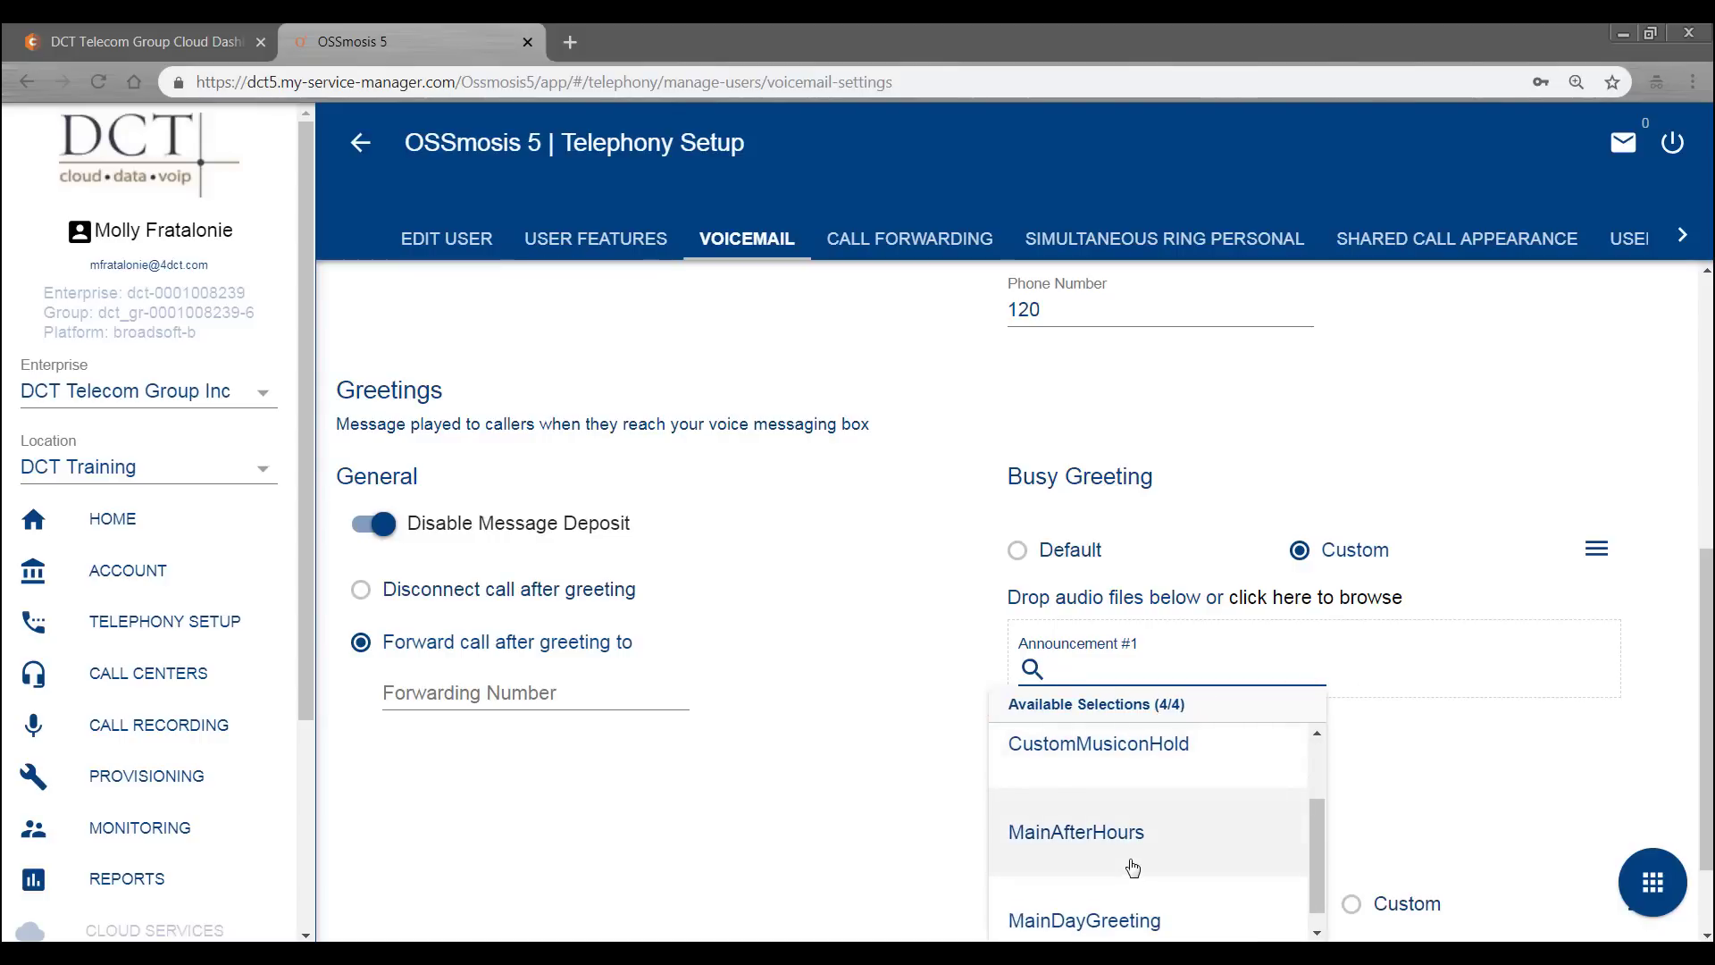
{"action": "left_click", "coordinate": [896, 727]}
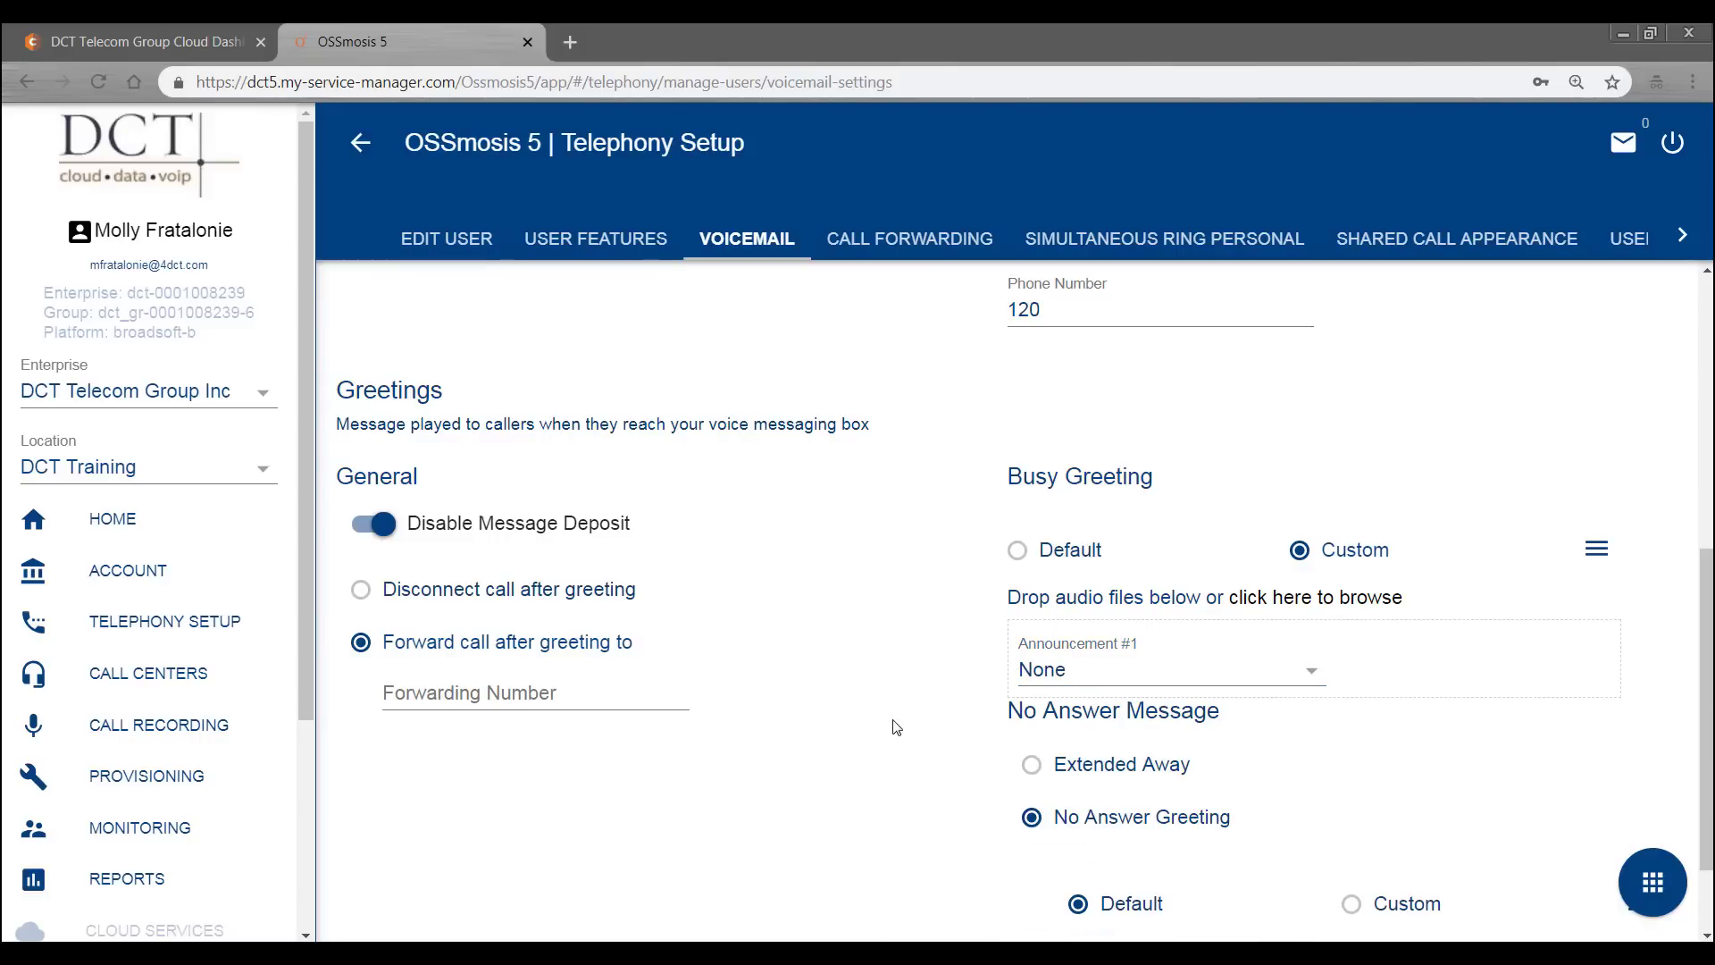
{"action": "left_click", "coordinate": [1017, 550]}
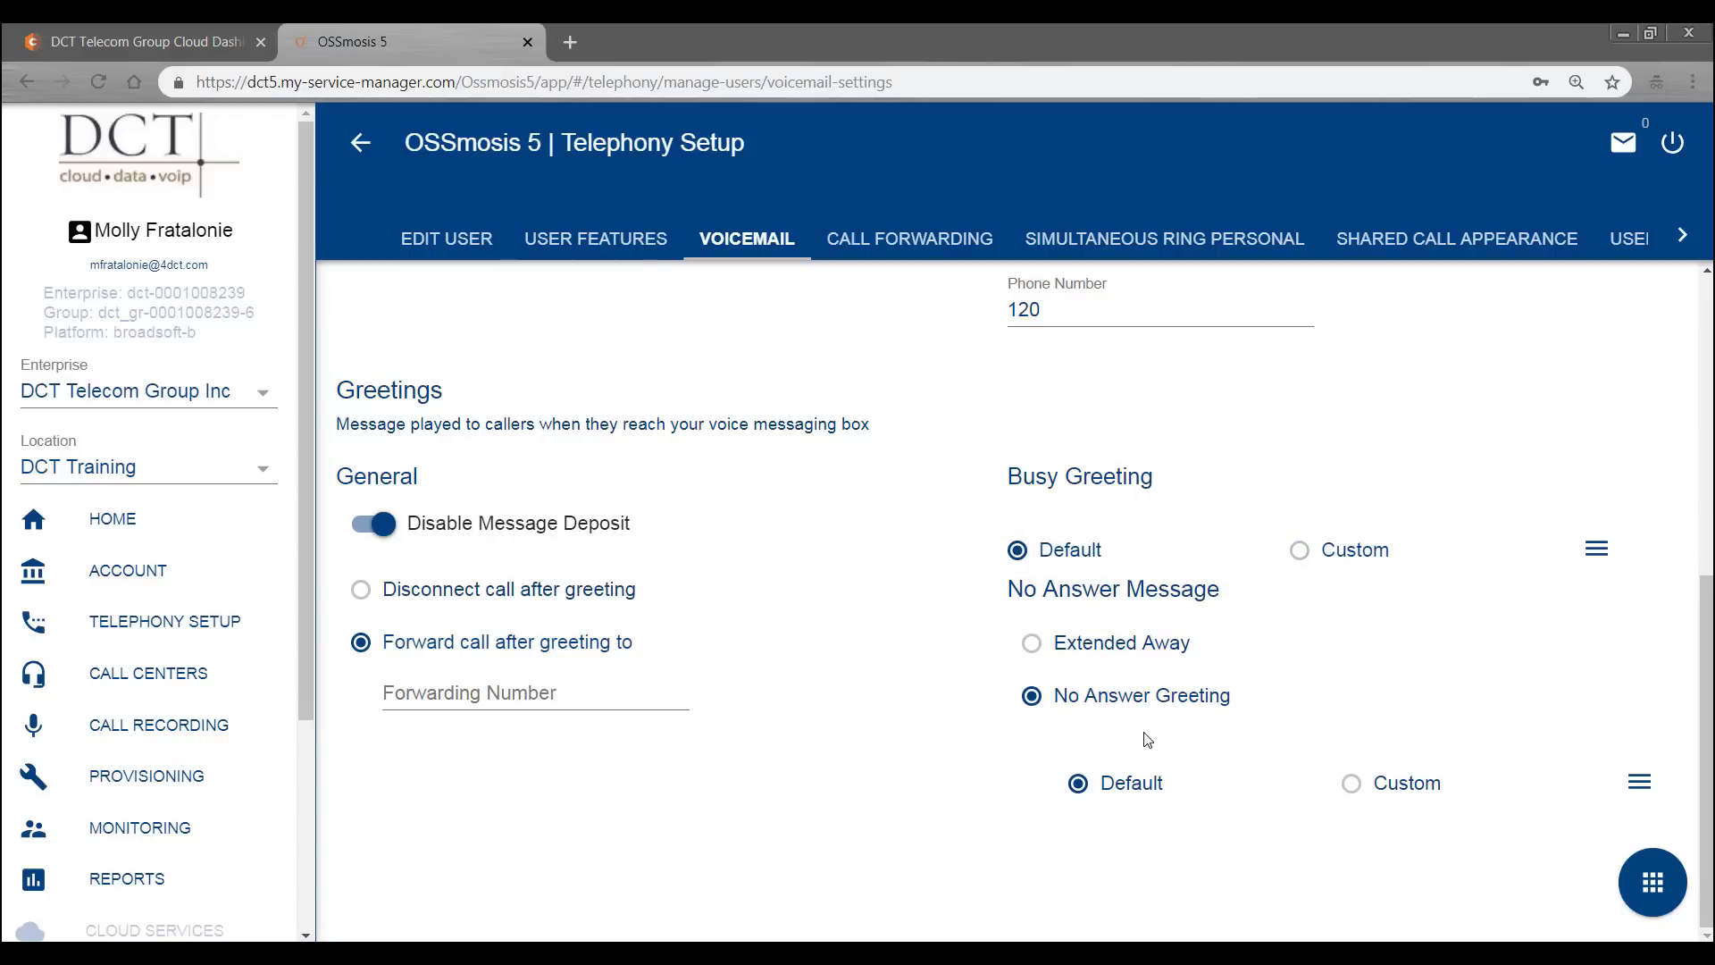
{"action": "left_click", "coordinate": [1653, 884]}
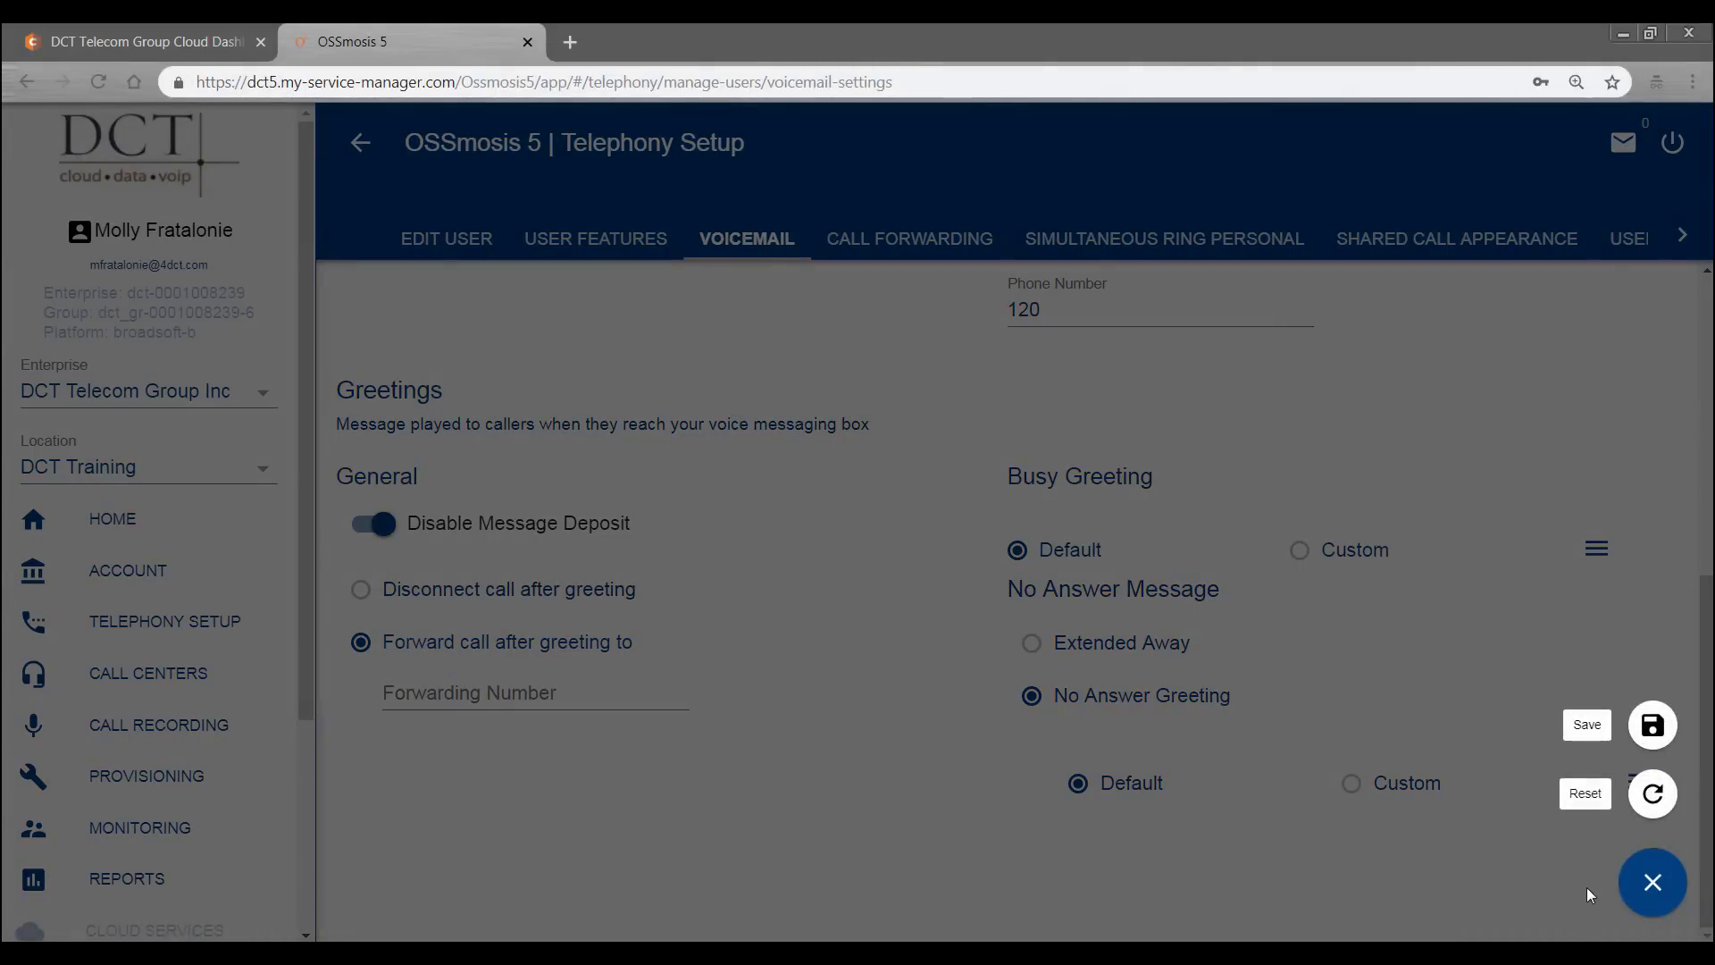
- Close the save options, go to Call Forwarding, and leave the voicemail page discarding changes
{"action": "left_click", "coordinate": [1615, 886]}
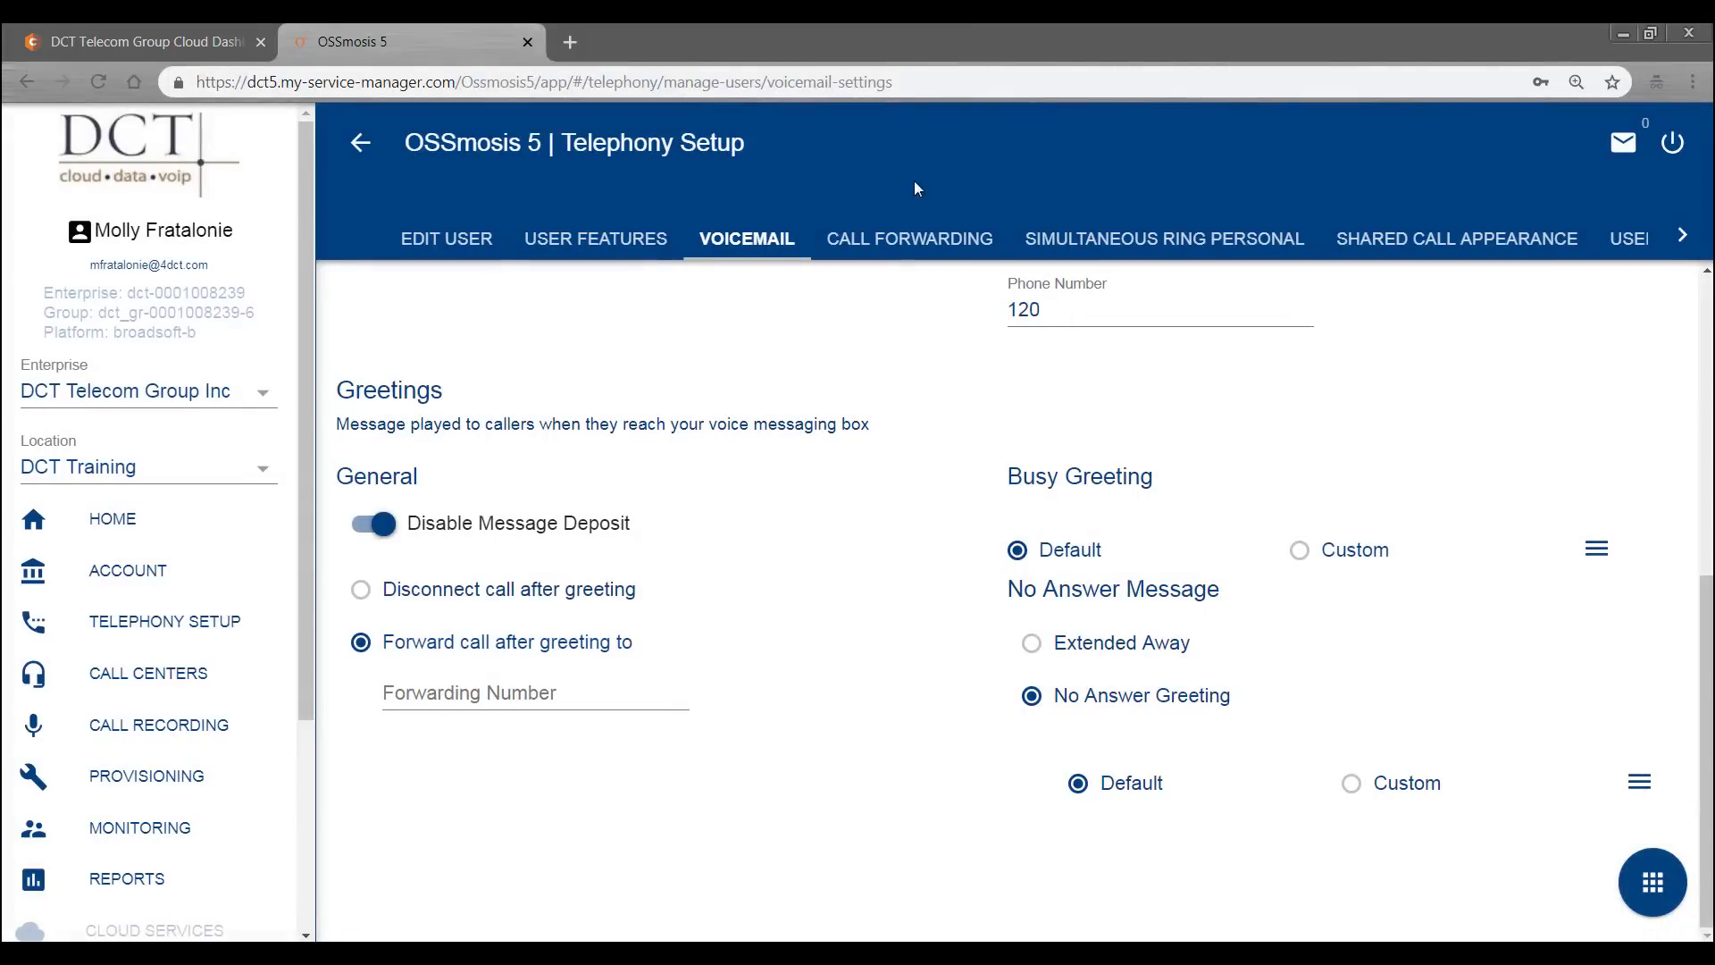
{"action": "left_click", "coordinate": [903, 235]}
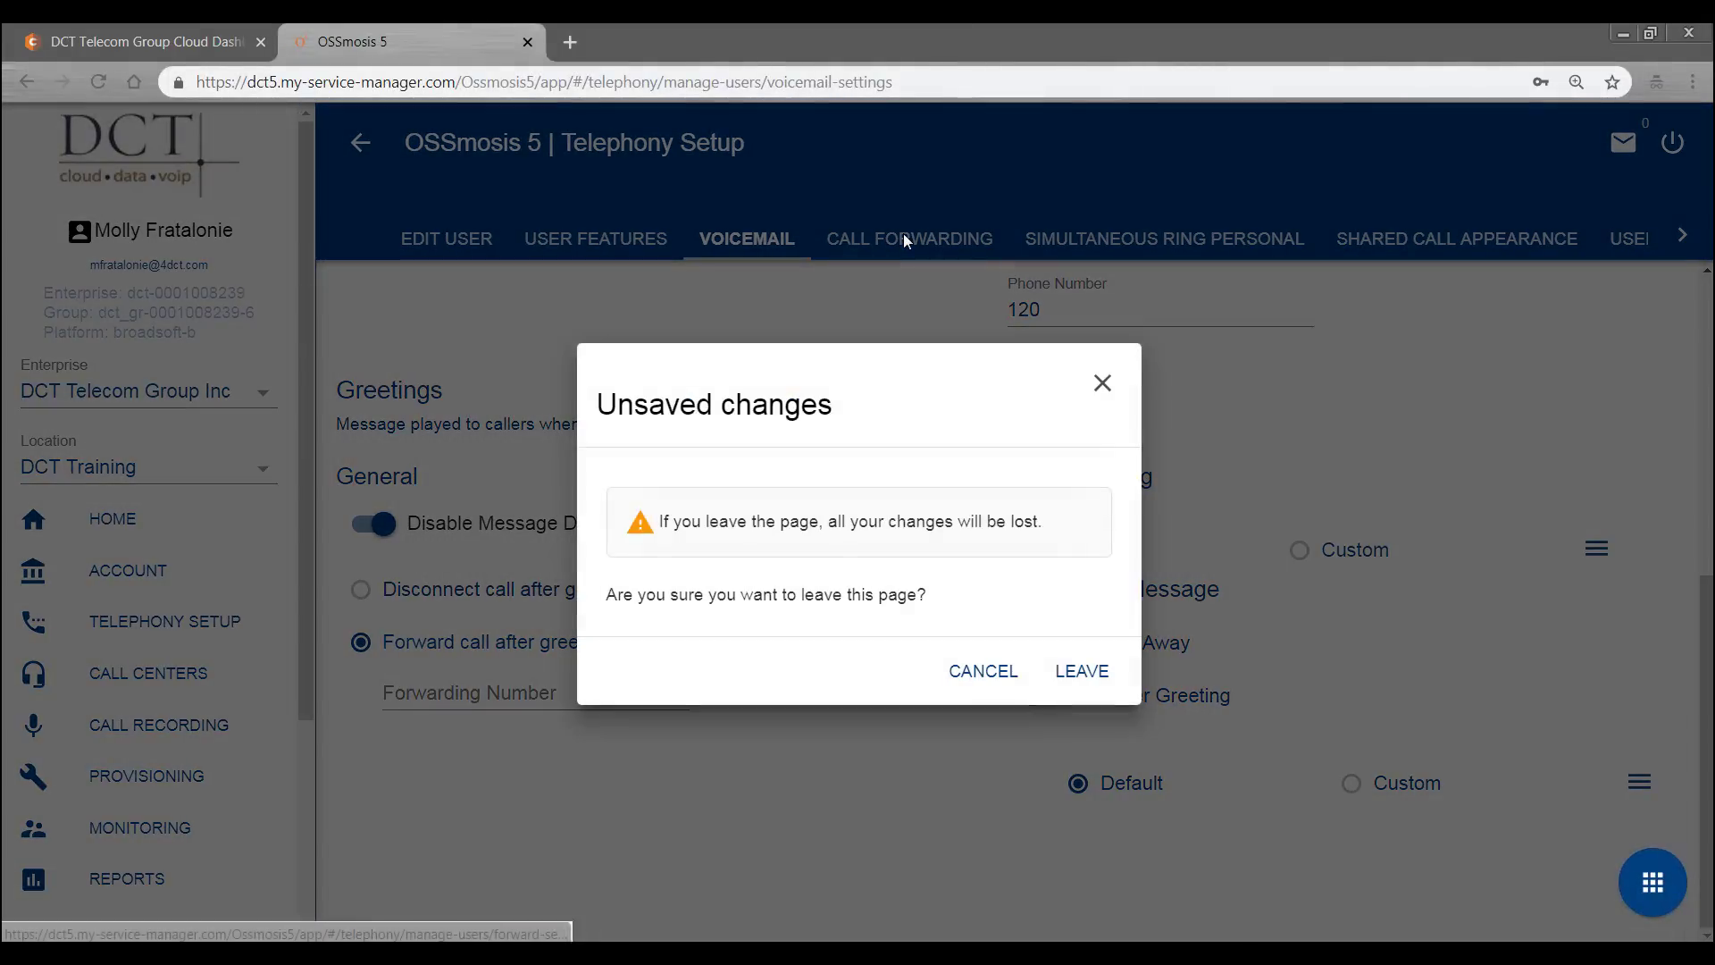
{"action": "left_click", "coordinate": [1091, 670]}
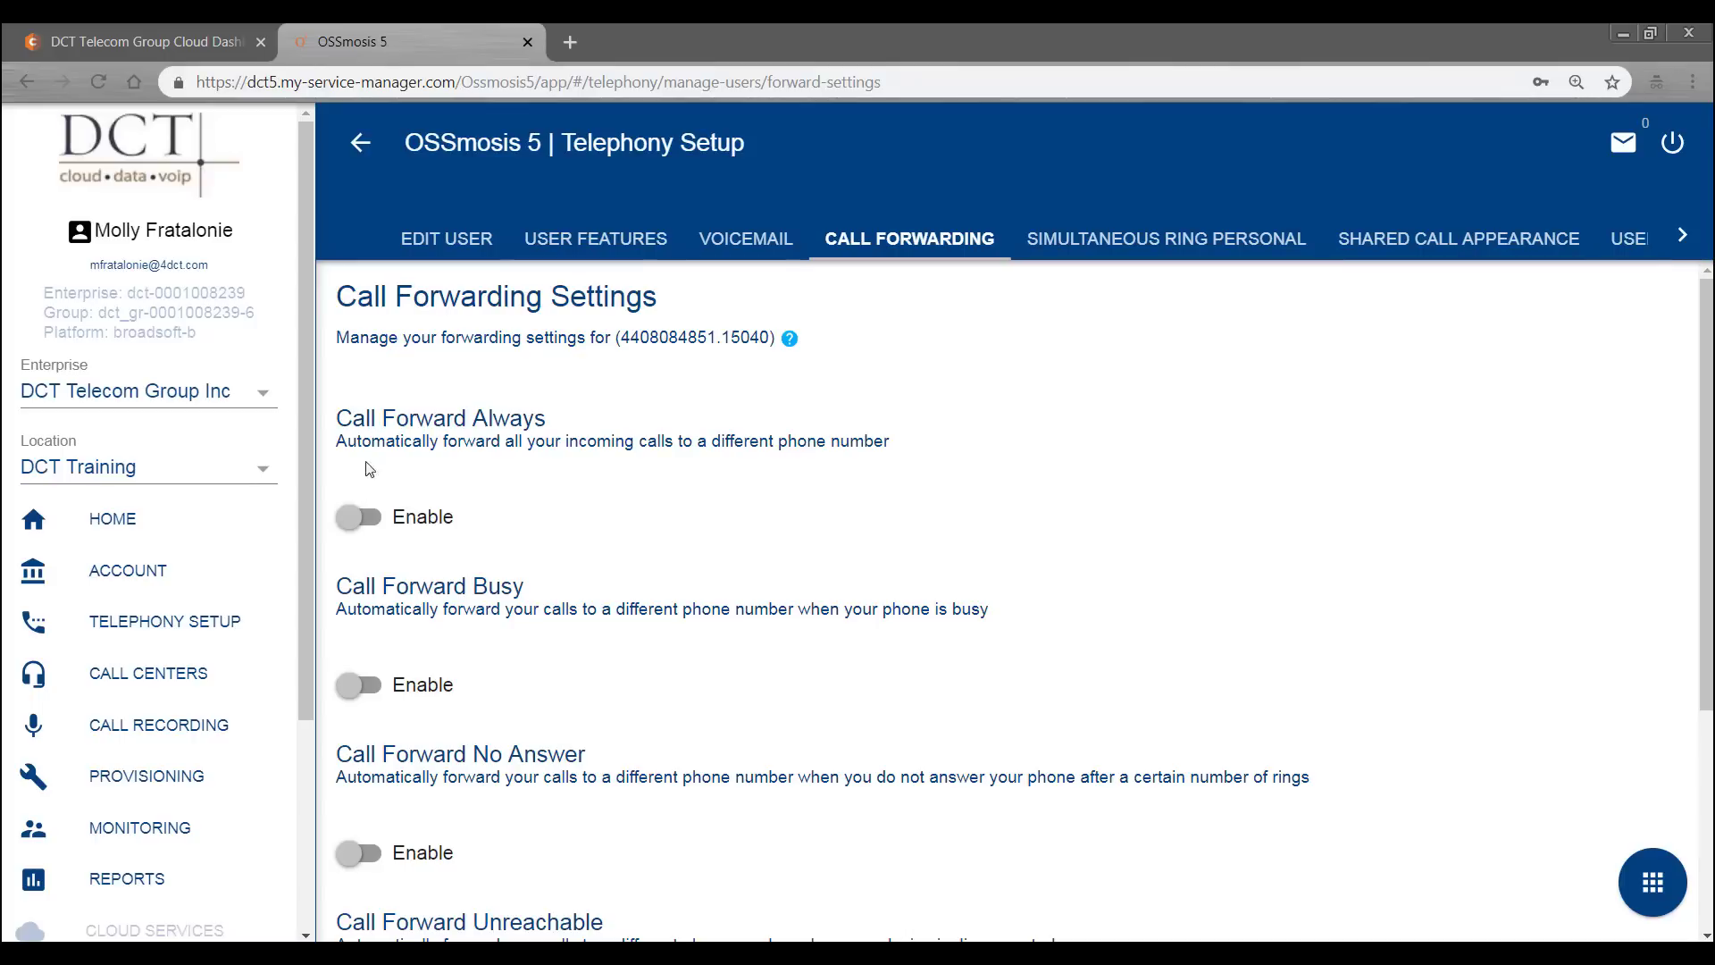
{"action": "left_click", "coordinate": [350, 520]}
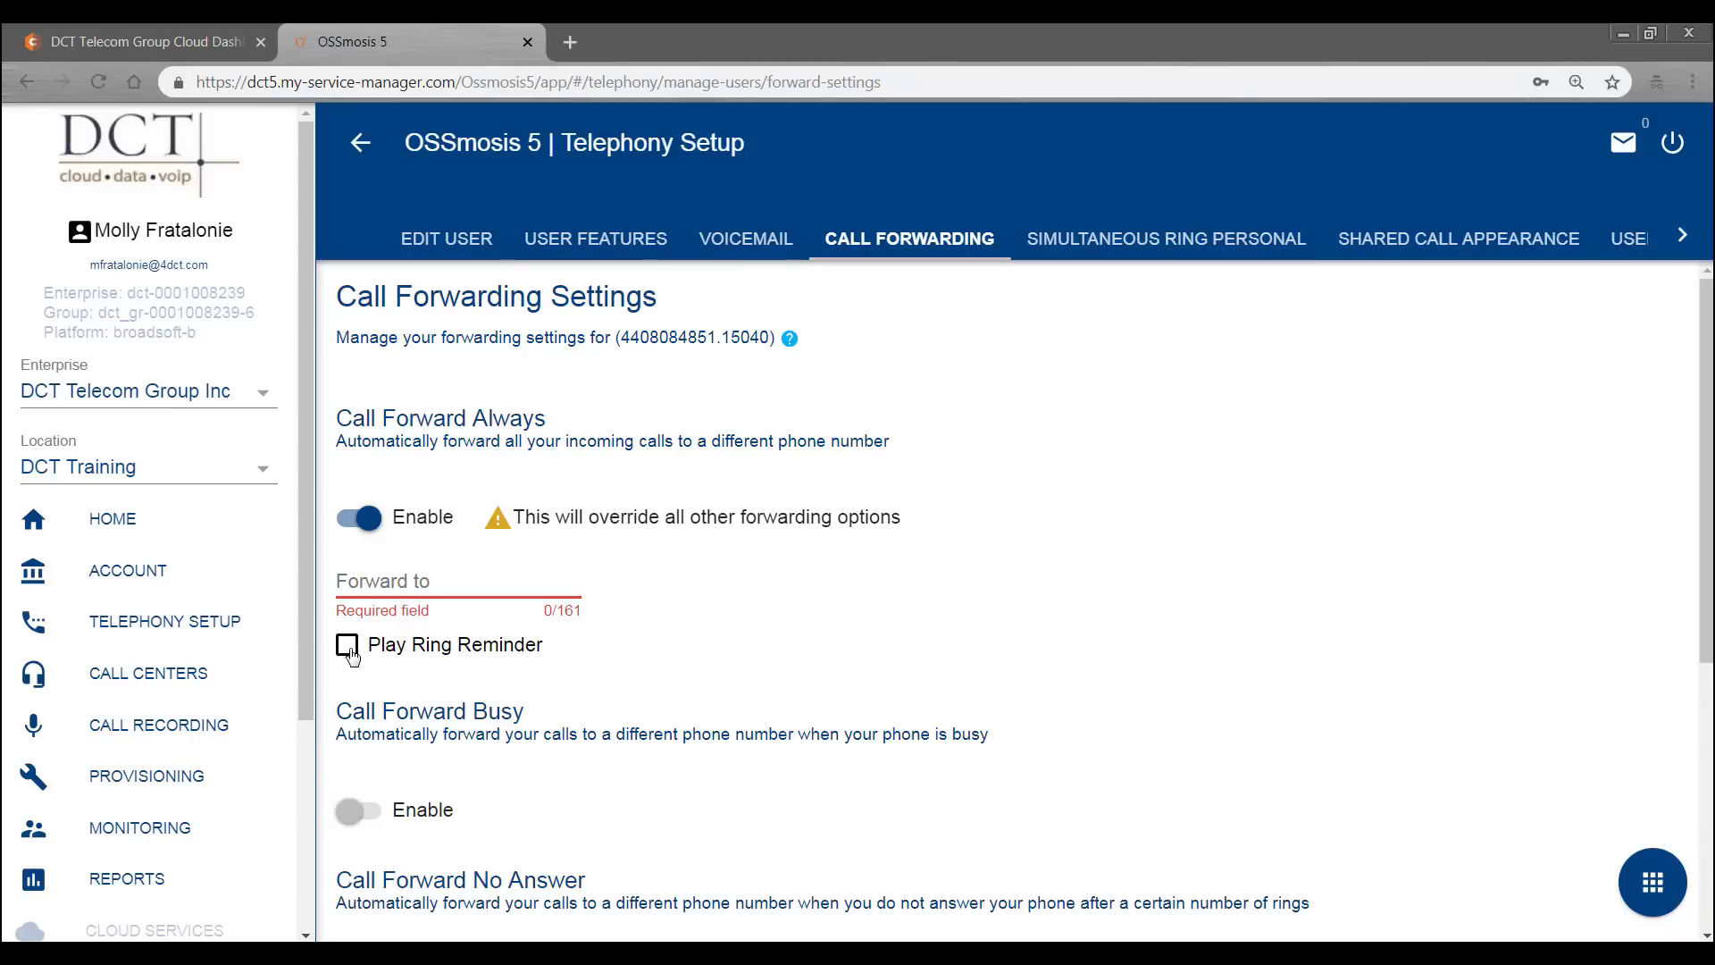
{"action": "left_click", "coordinate": [364, 516]}
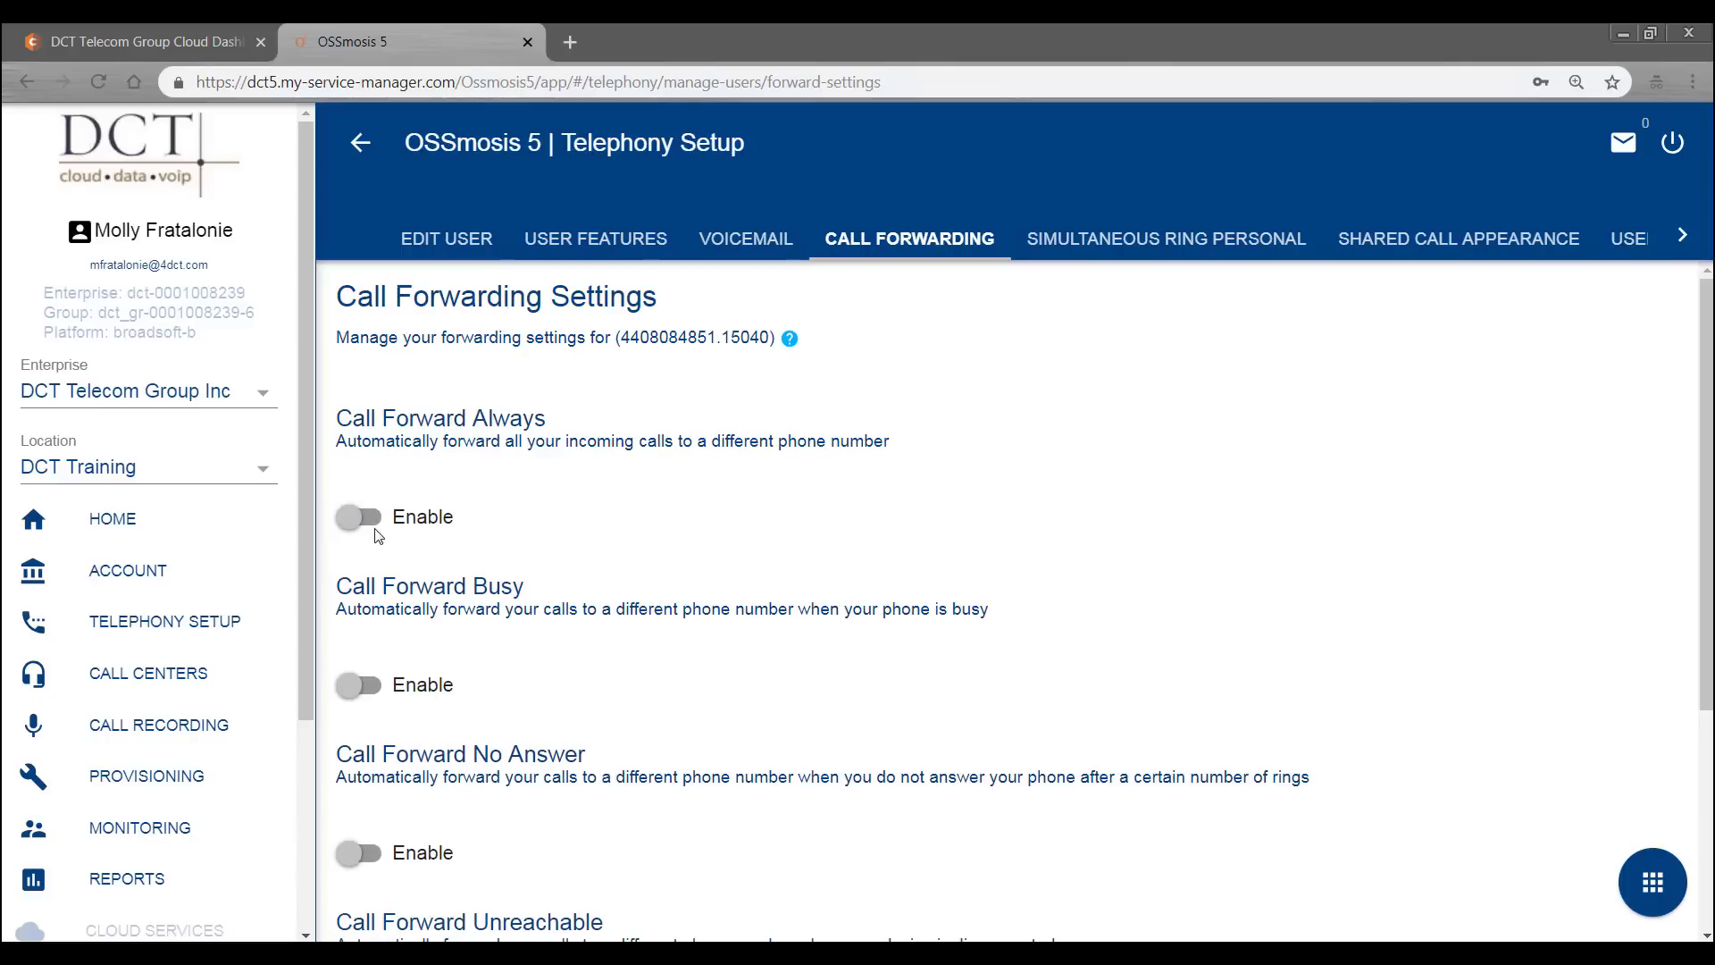
{"action": "scroll", "coordinate": [375, 534], "scroll_direction": "down", "scroll_amount": 1}
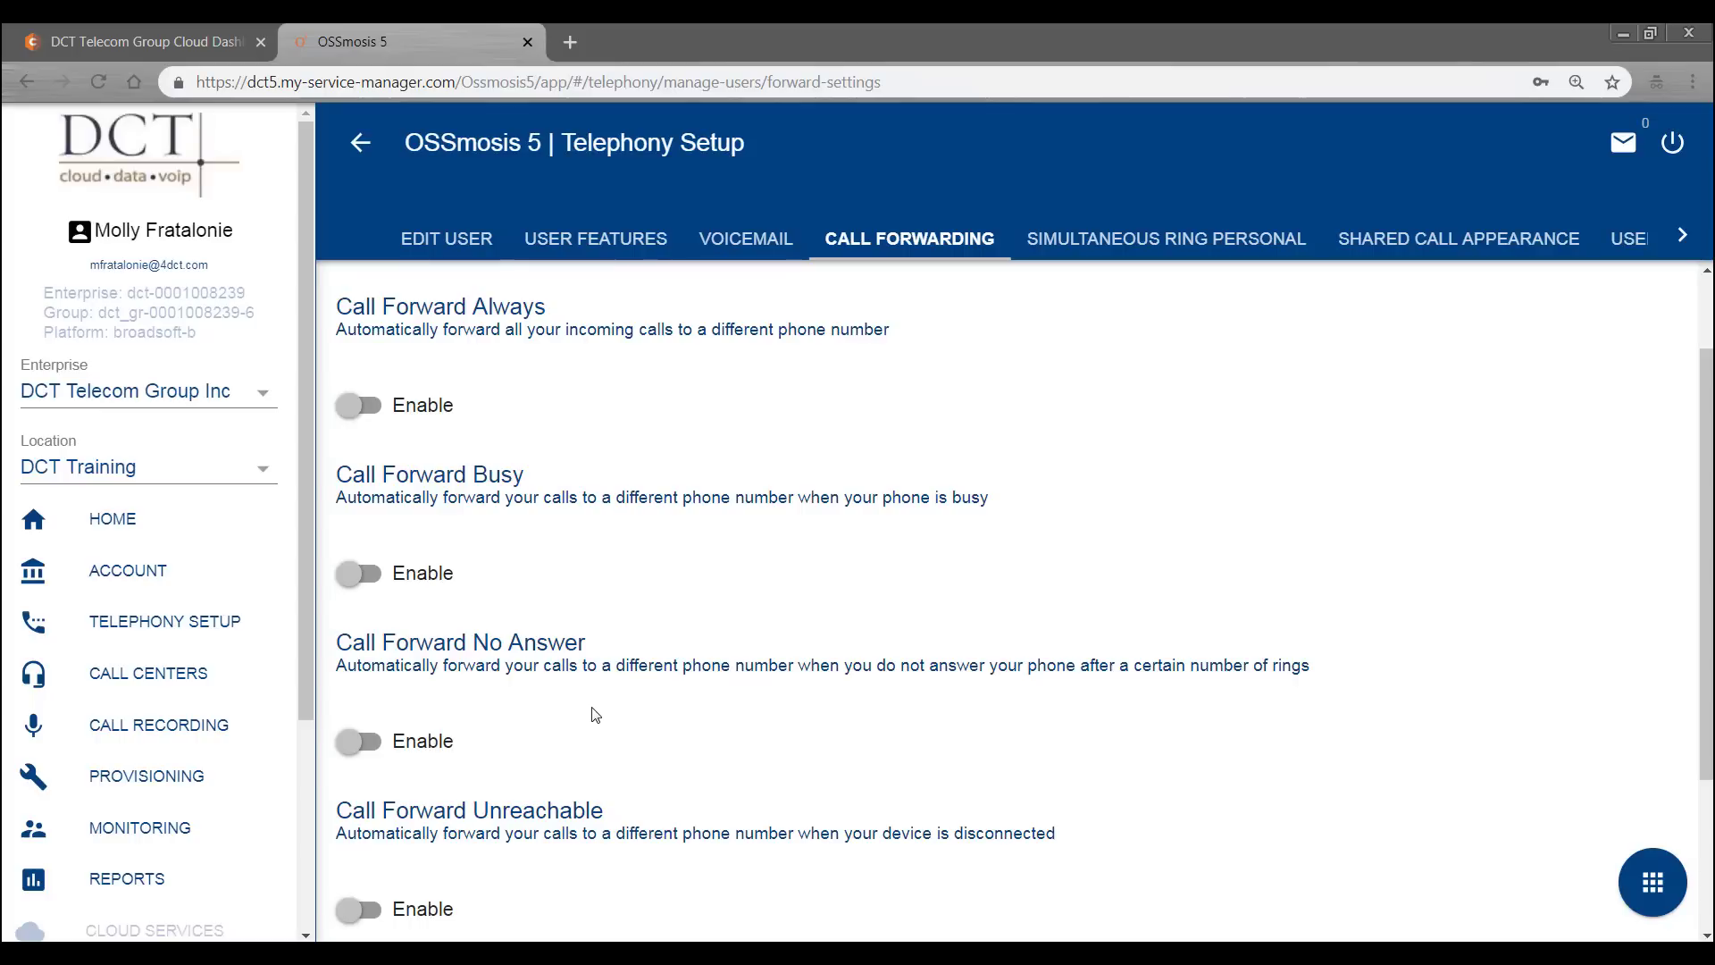
{"action": "scroll", "coordinate": [593, 714], "scroll_direction": "down", "scroll_amount": 1}
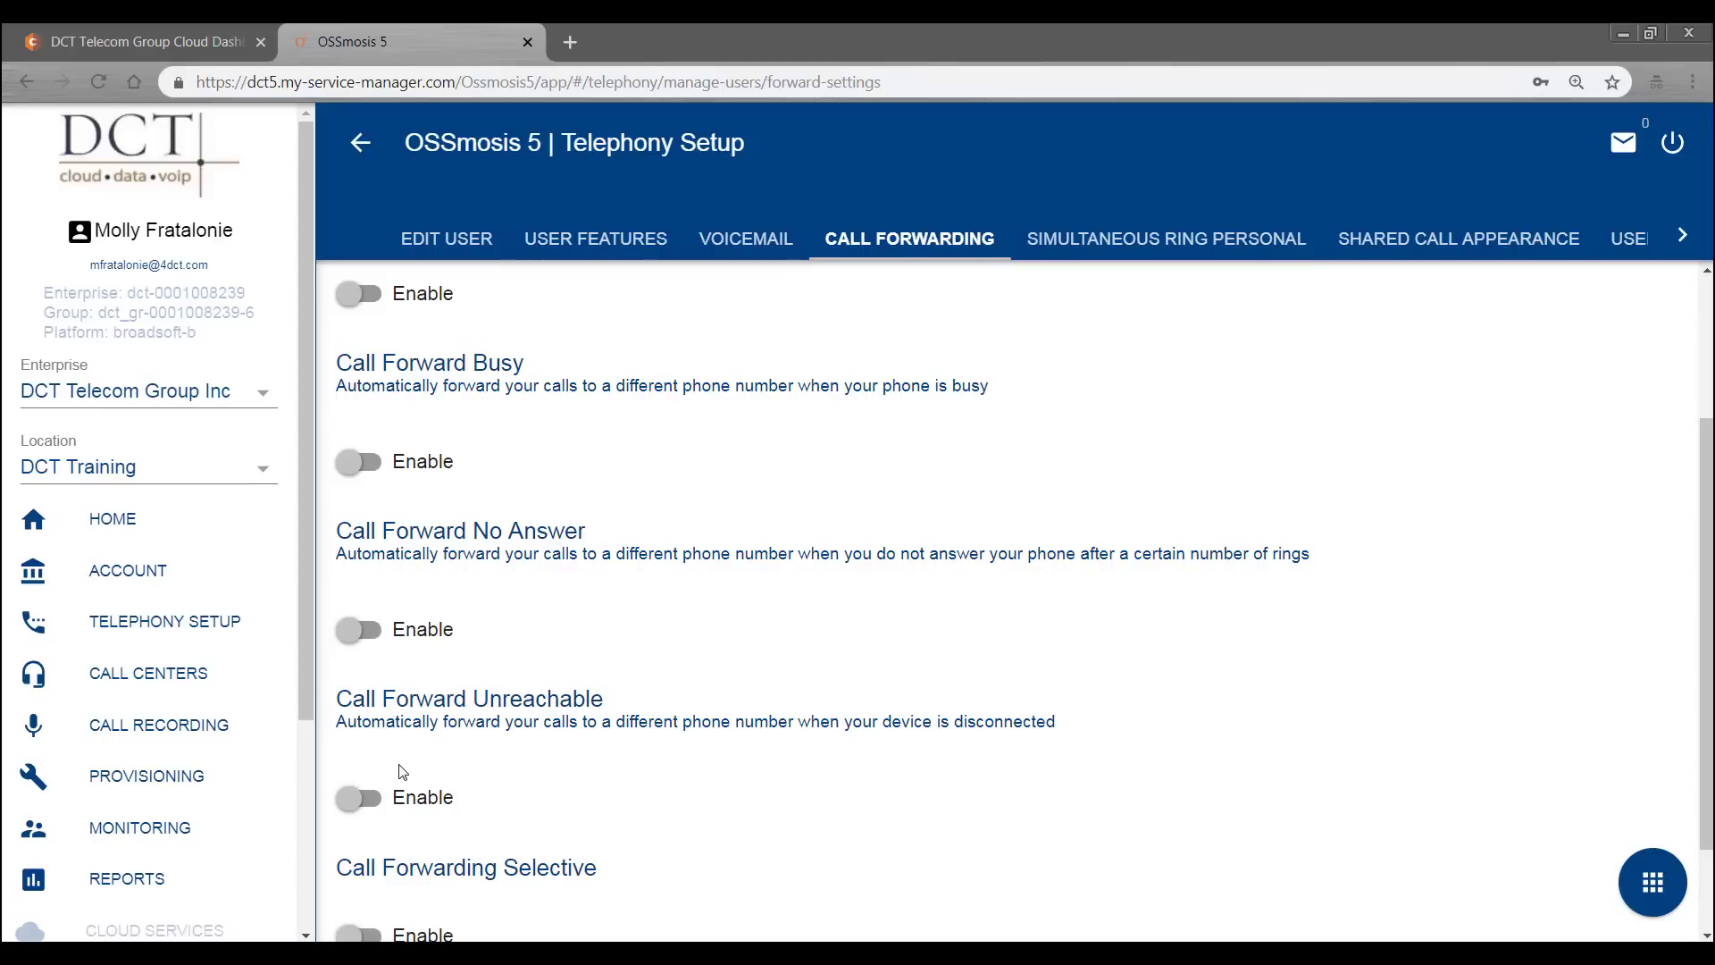
{"action": "left_click", "coordinate": [356, 799]}
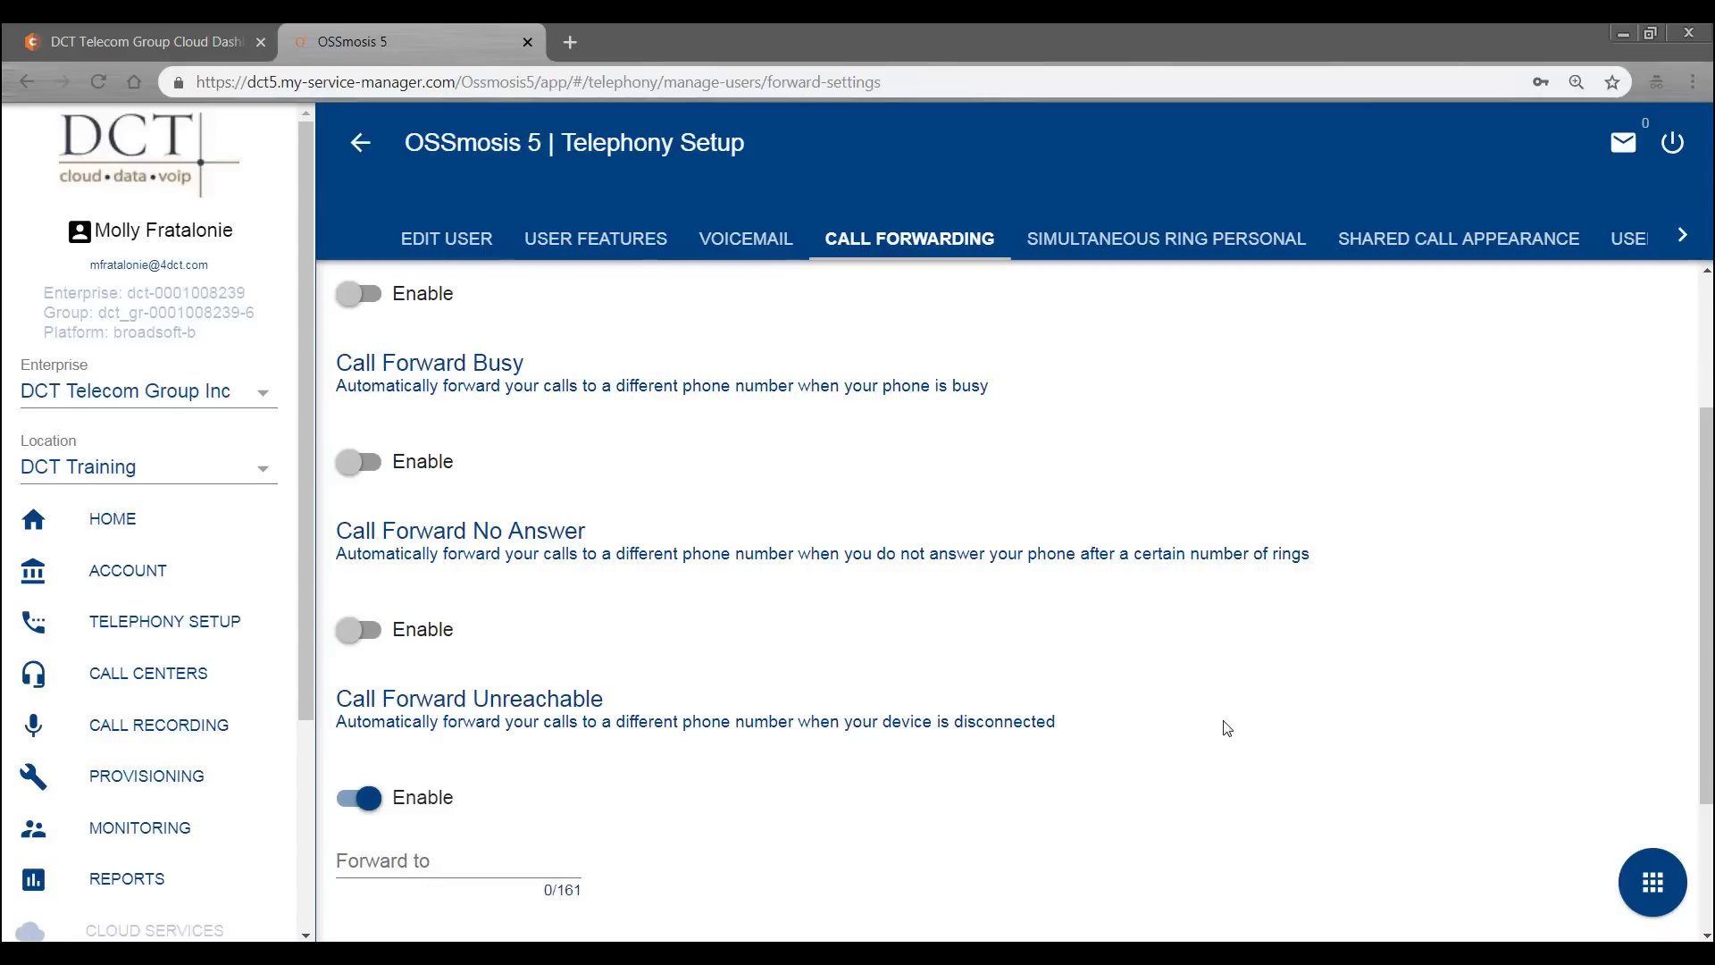
{"action": "scroll", "coordinate": [1226, 728], "scroll_direction": "down", "scroll_amount": 2}
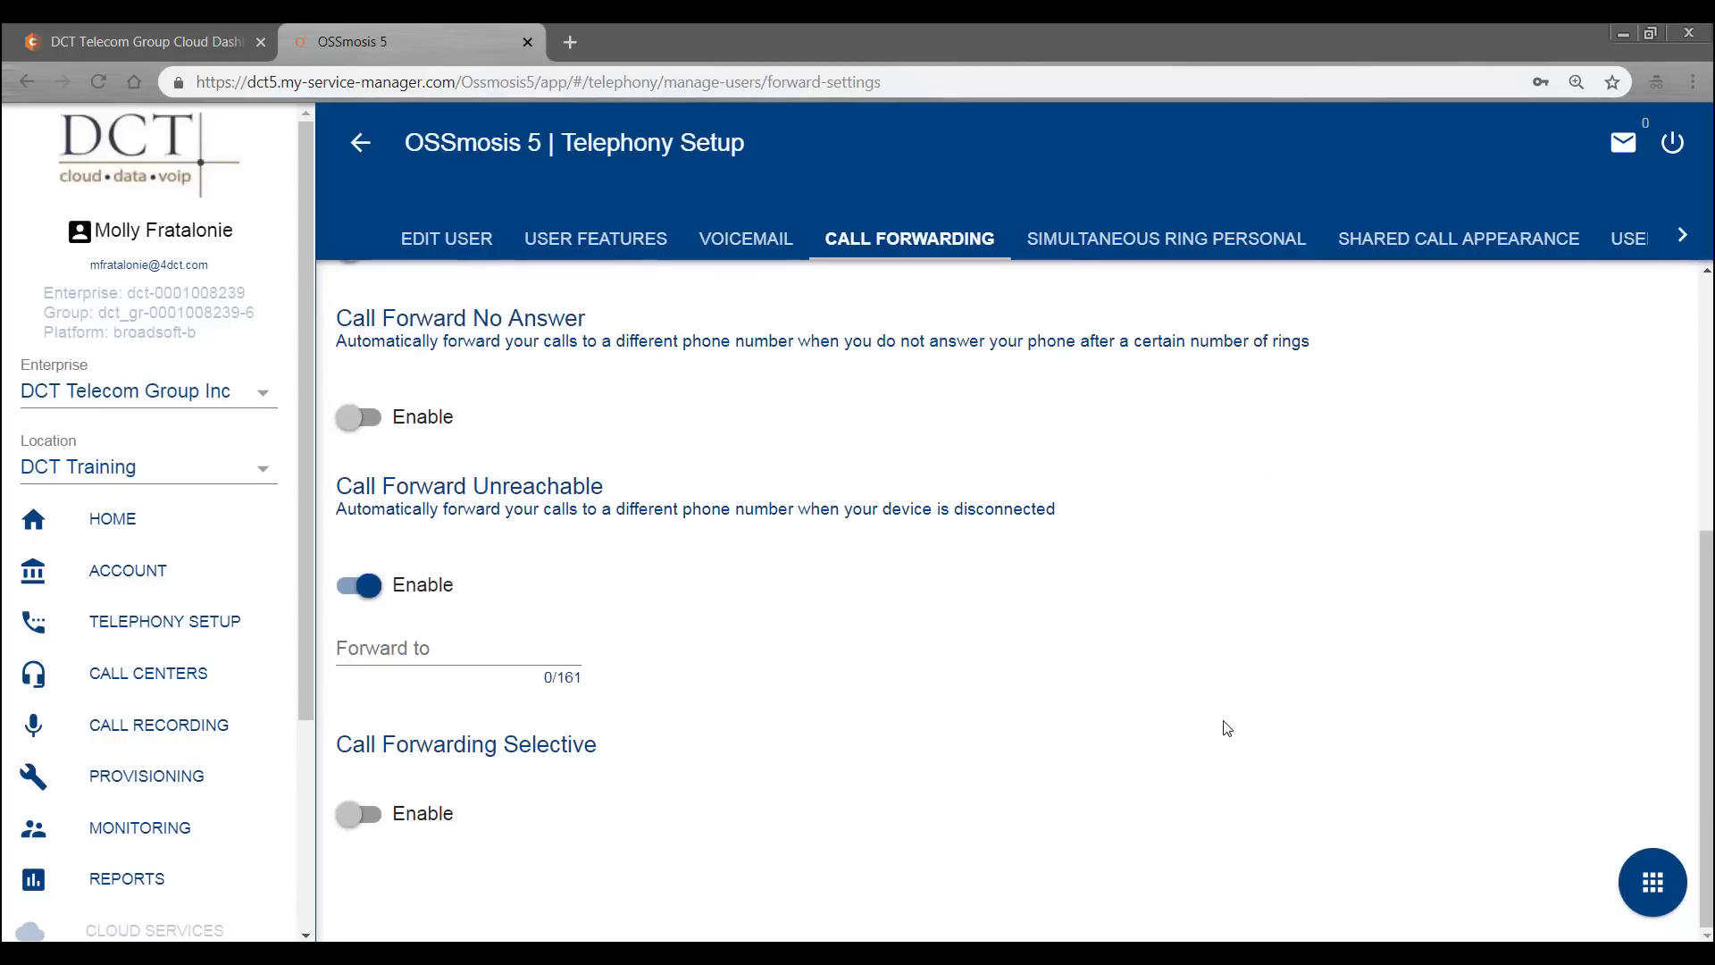
{"action": "left_click", "coordinate": [379, 582]}
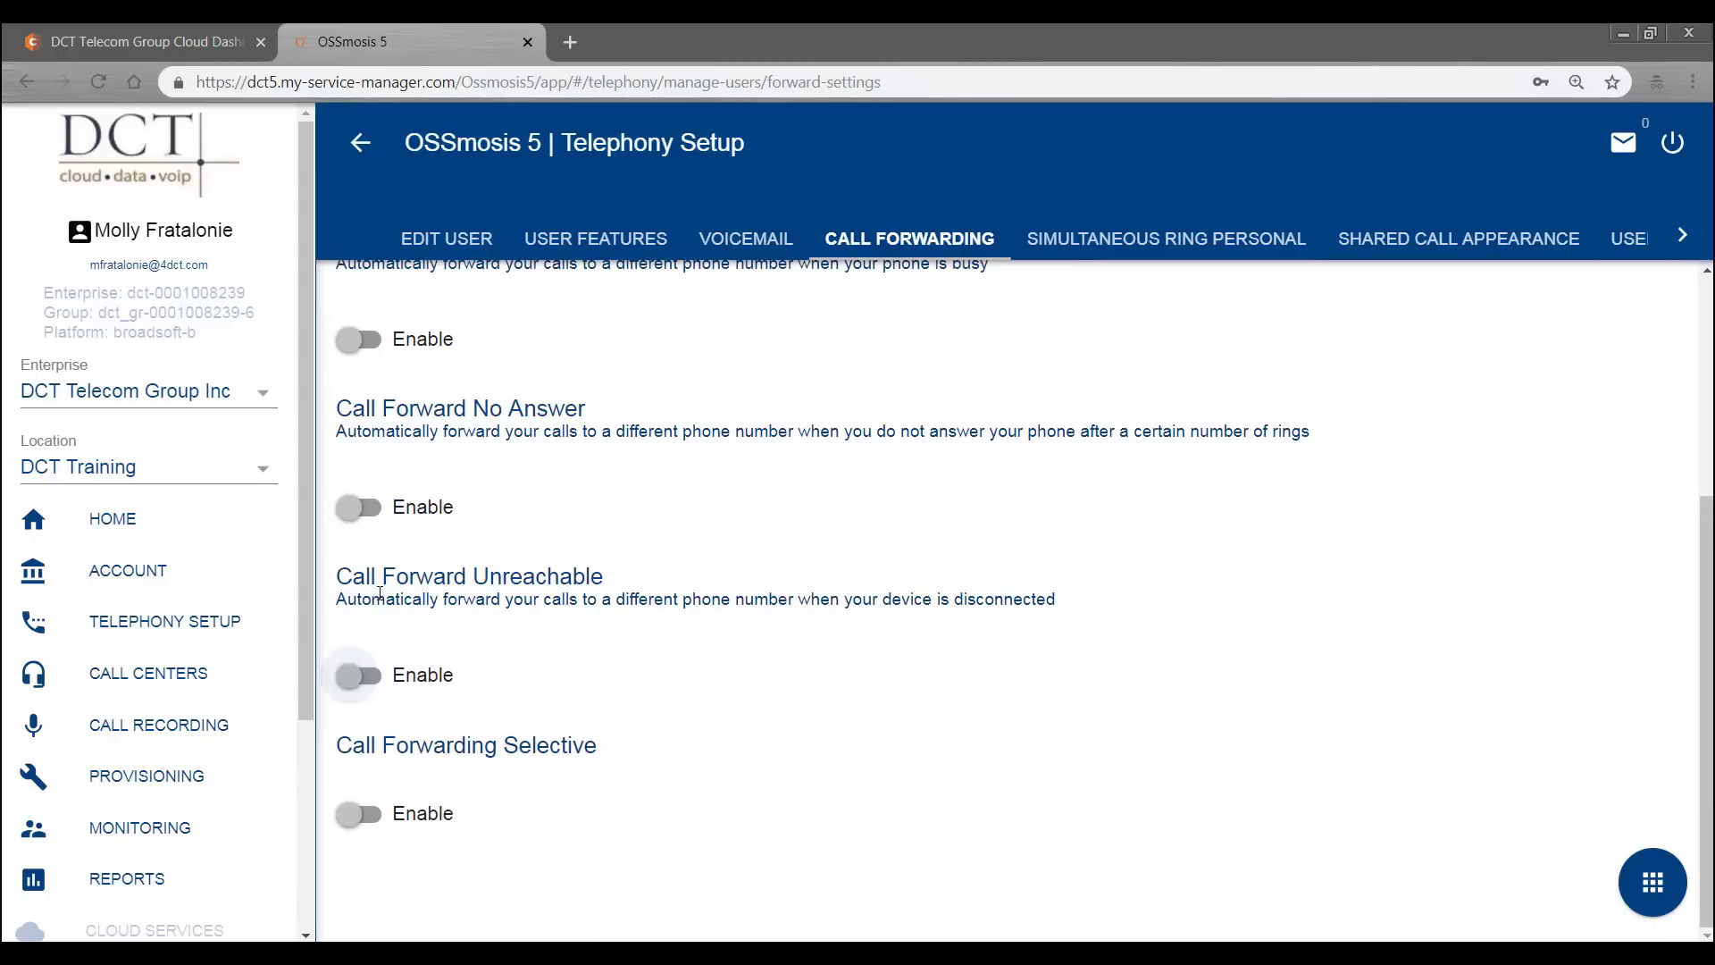
{"action": "left_click", "coordinate": [358, 813]}
{"action": "scroll", "coordinate": [703, 688], "scroll_direction": "down", "scroll_amount": 1}
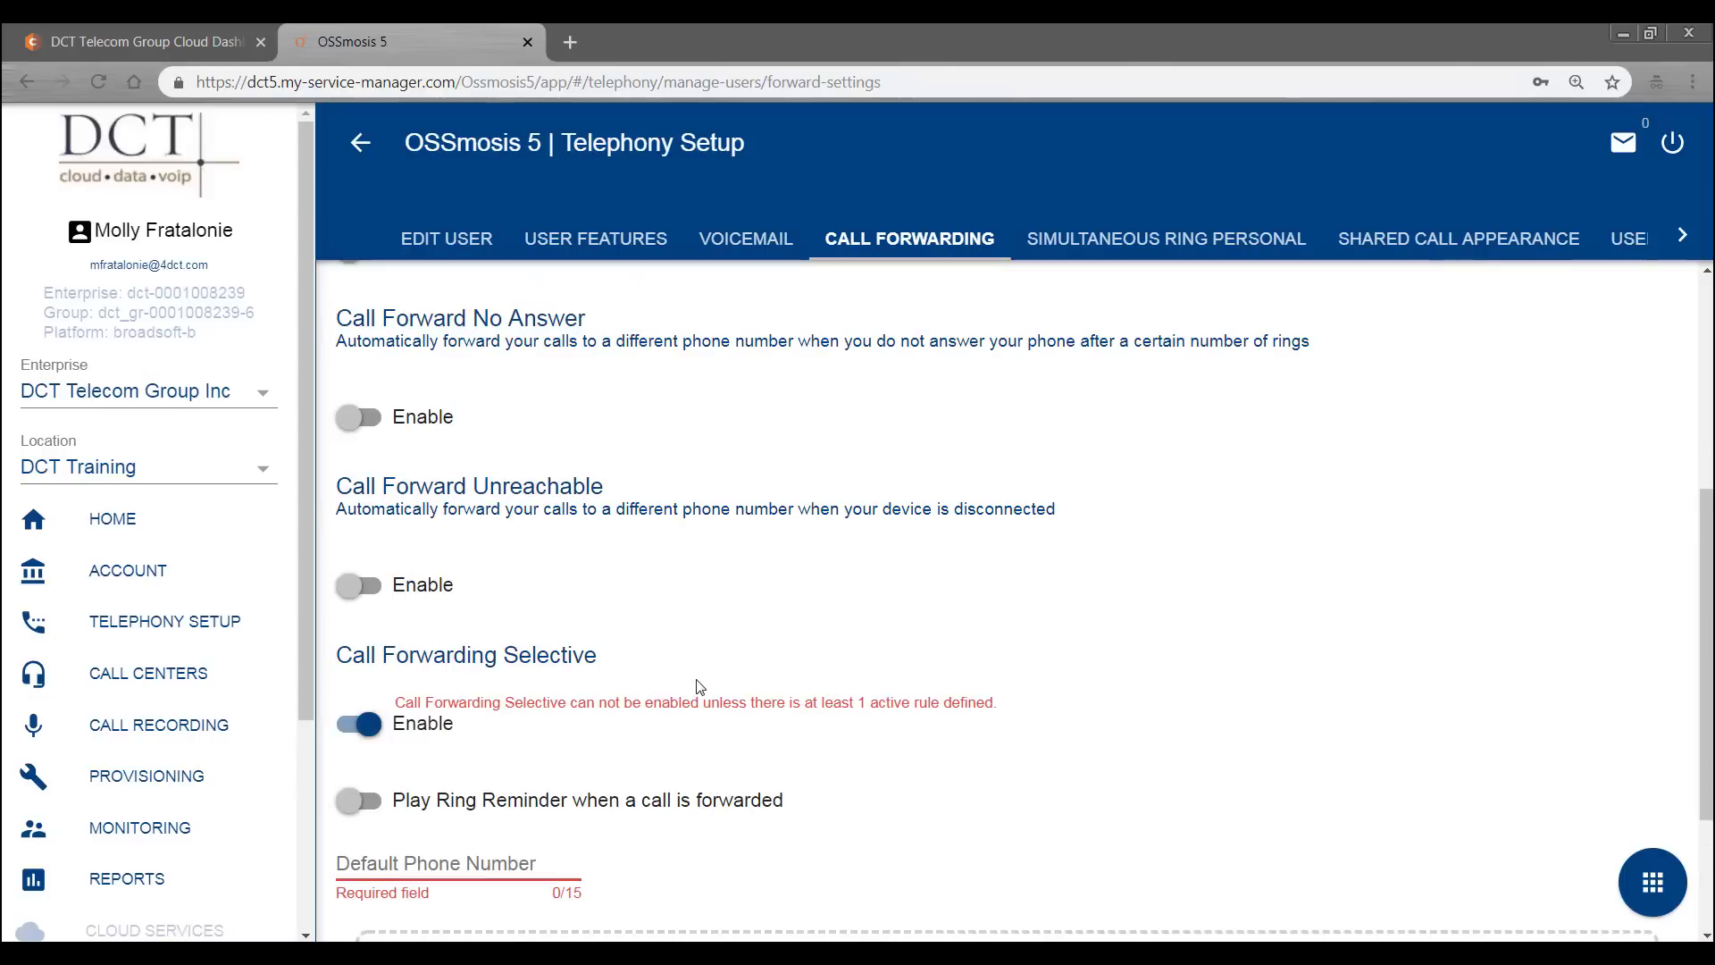
{"action": "scroll", "coordinate": [704, 688], "scroll_direction": "down", "scroll_amount": 1}
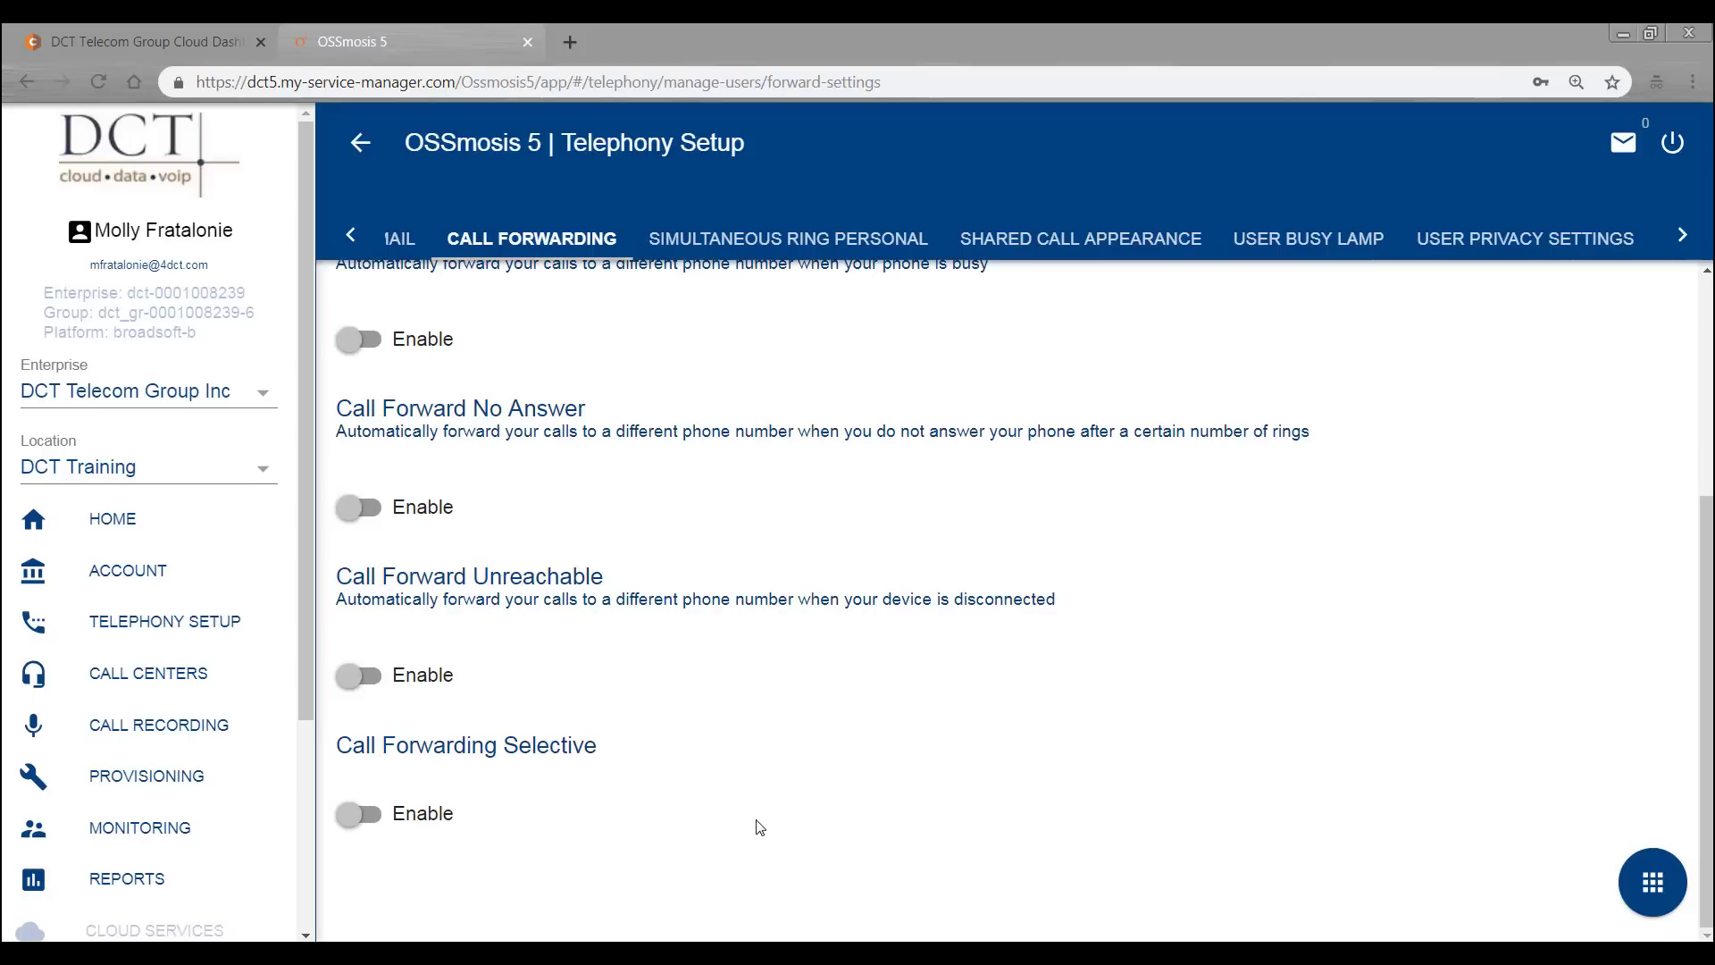
{"action": "left_click", "coordinate": [747, 239]}
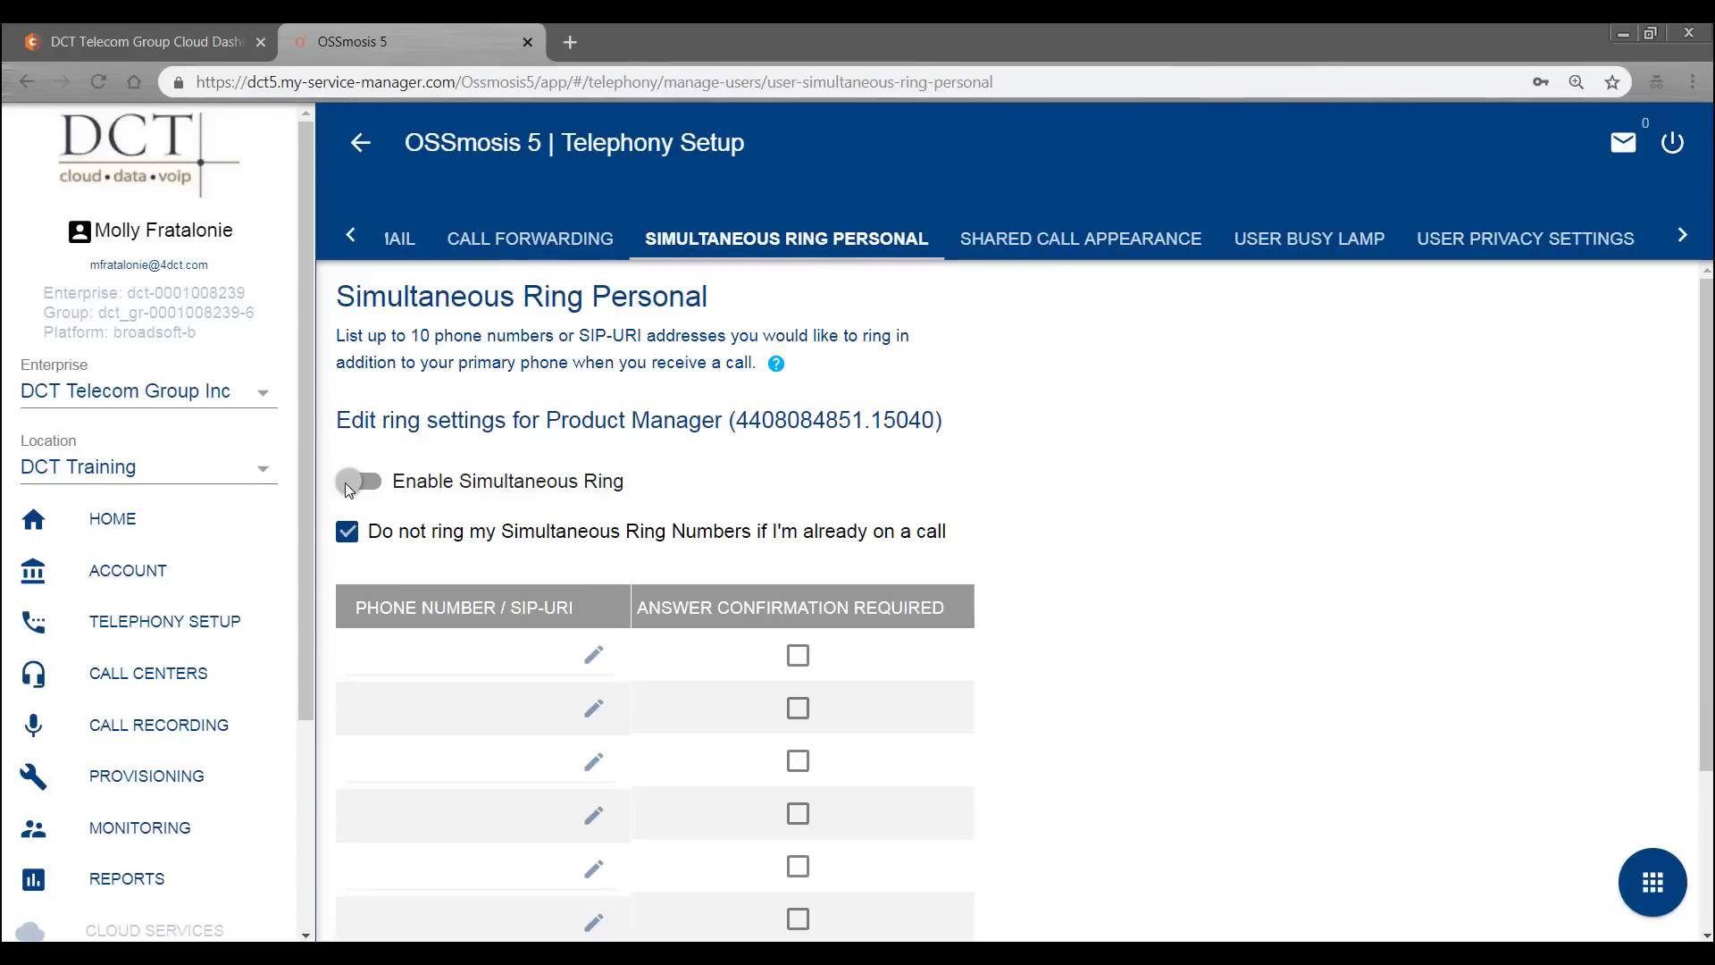
{"action": "left_click", "coordinate": [594, 655]}
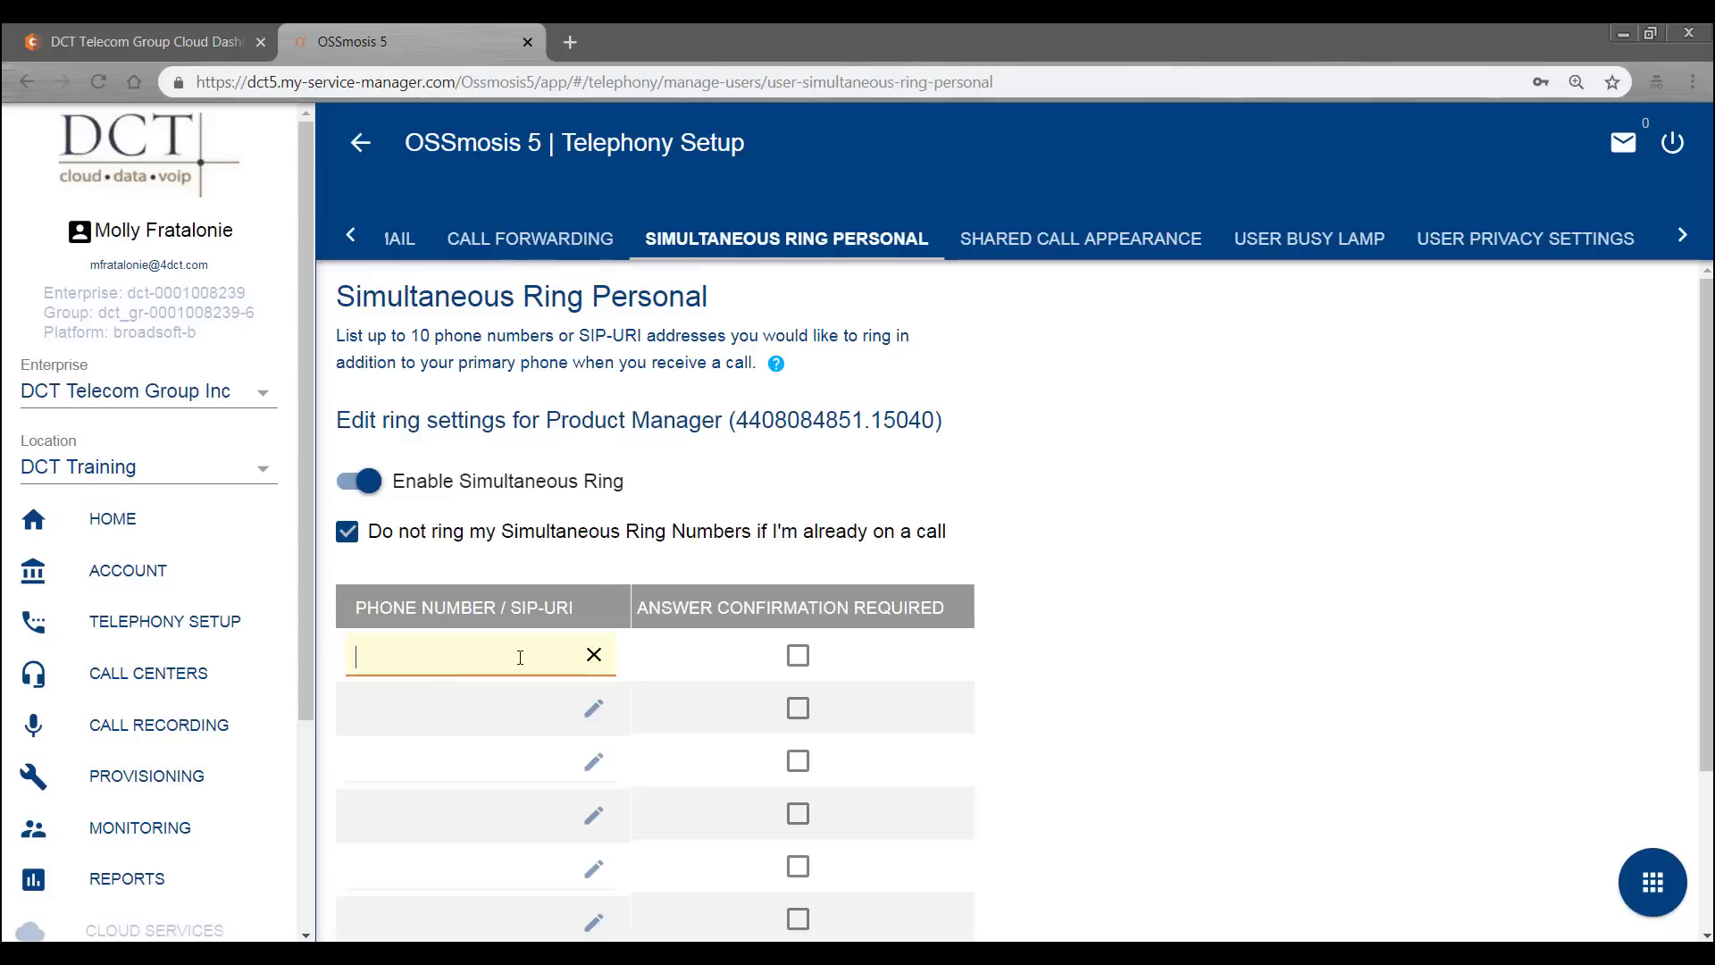
{"action": "left_click", "coordinate": [798, 656]}
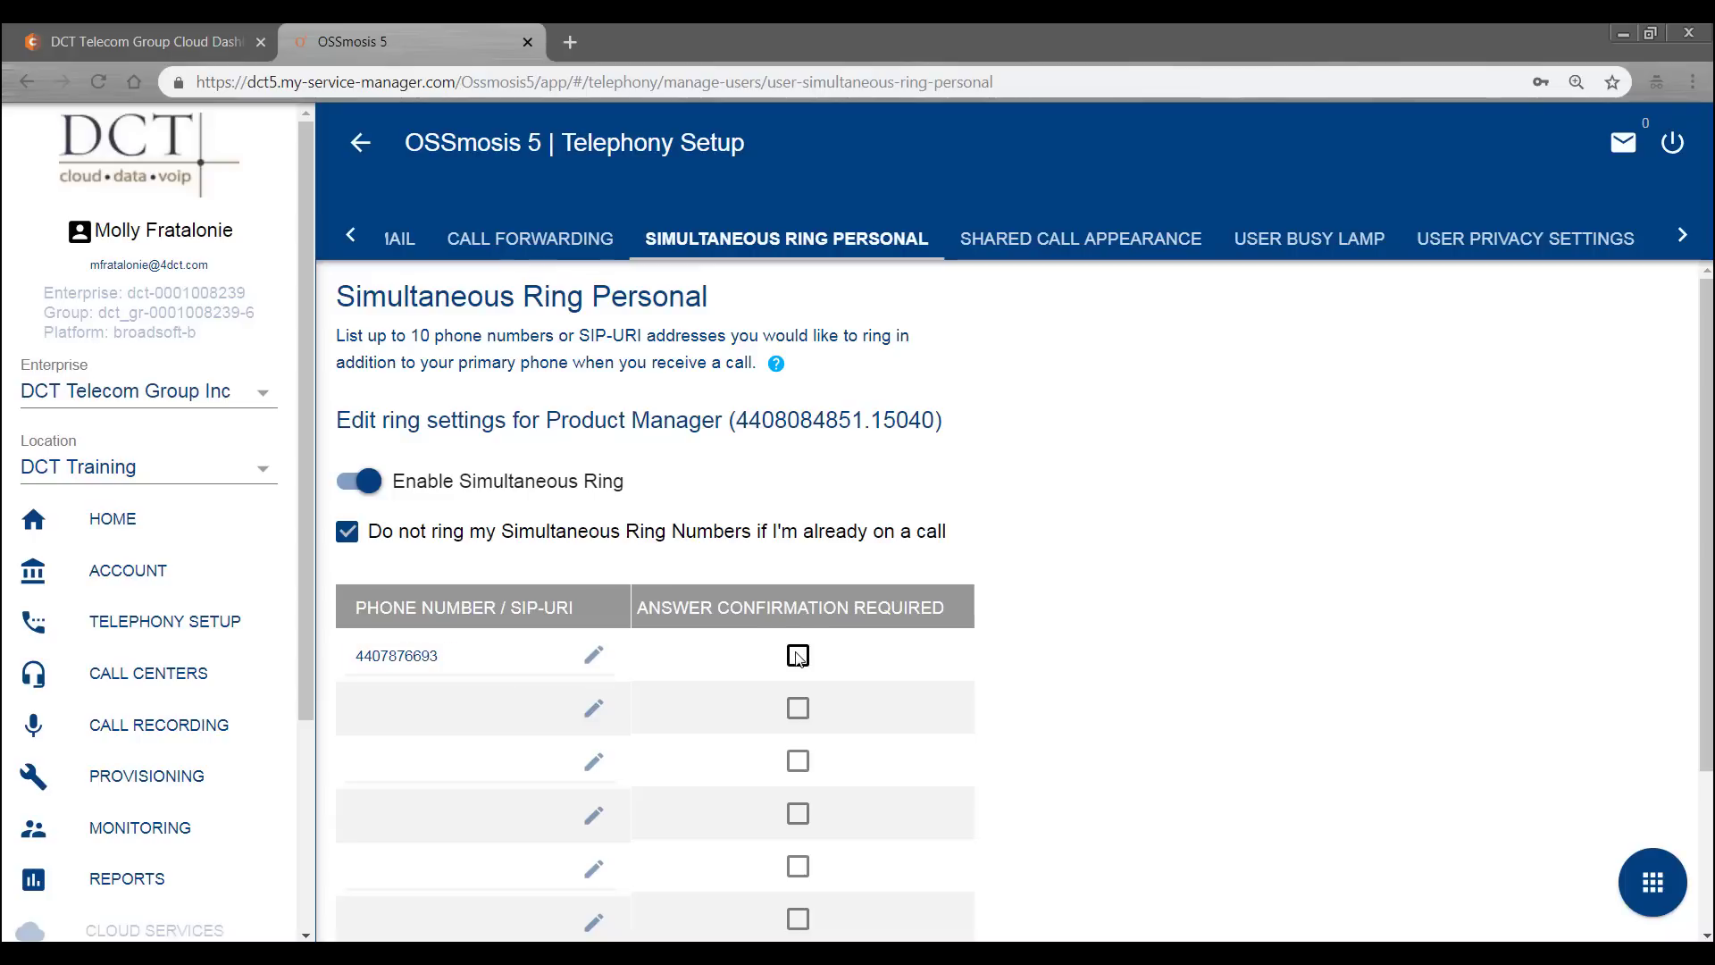
{"action": "left_click", "coordinate": [797, 657]}
{"action": "left_click", "coordinate": [1655, 891]}
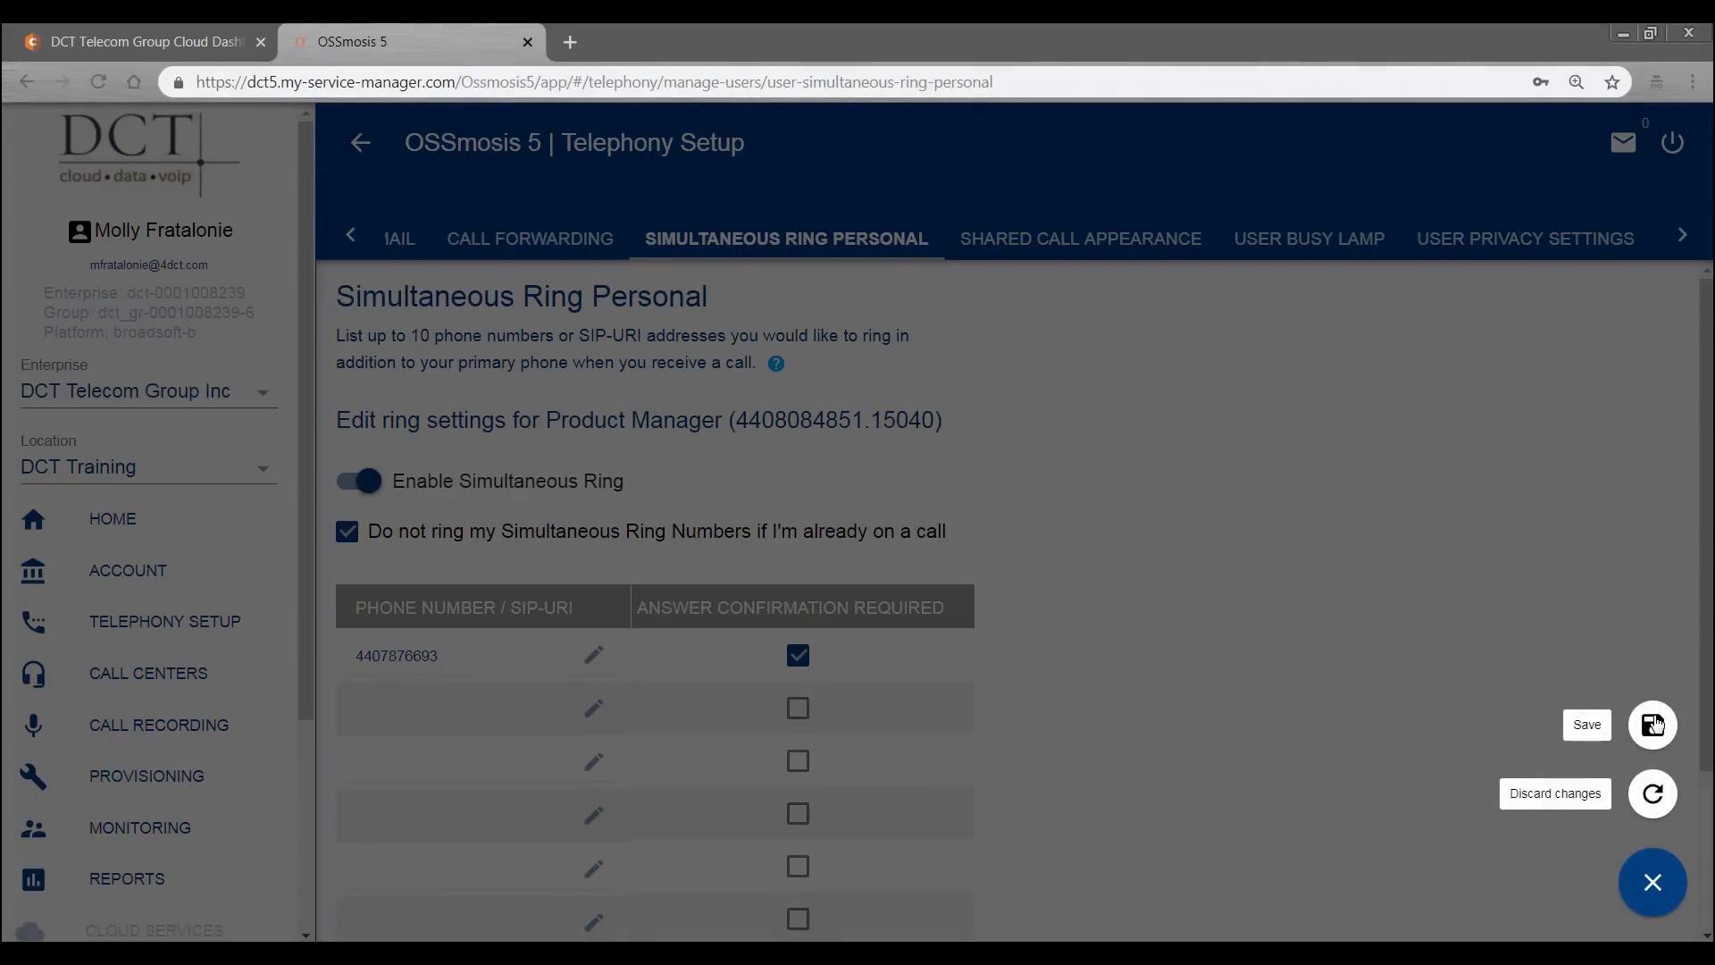
{"action": "left_click", "coordinate": [1651, 803]}
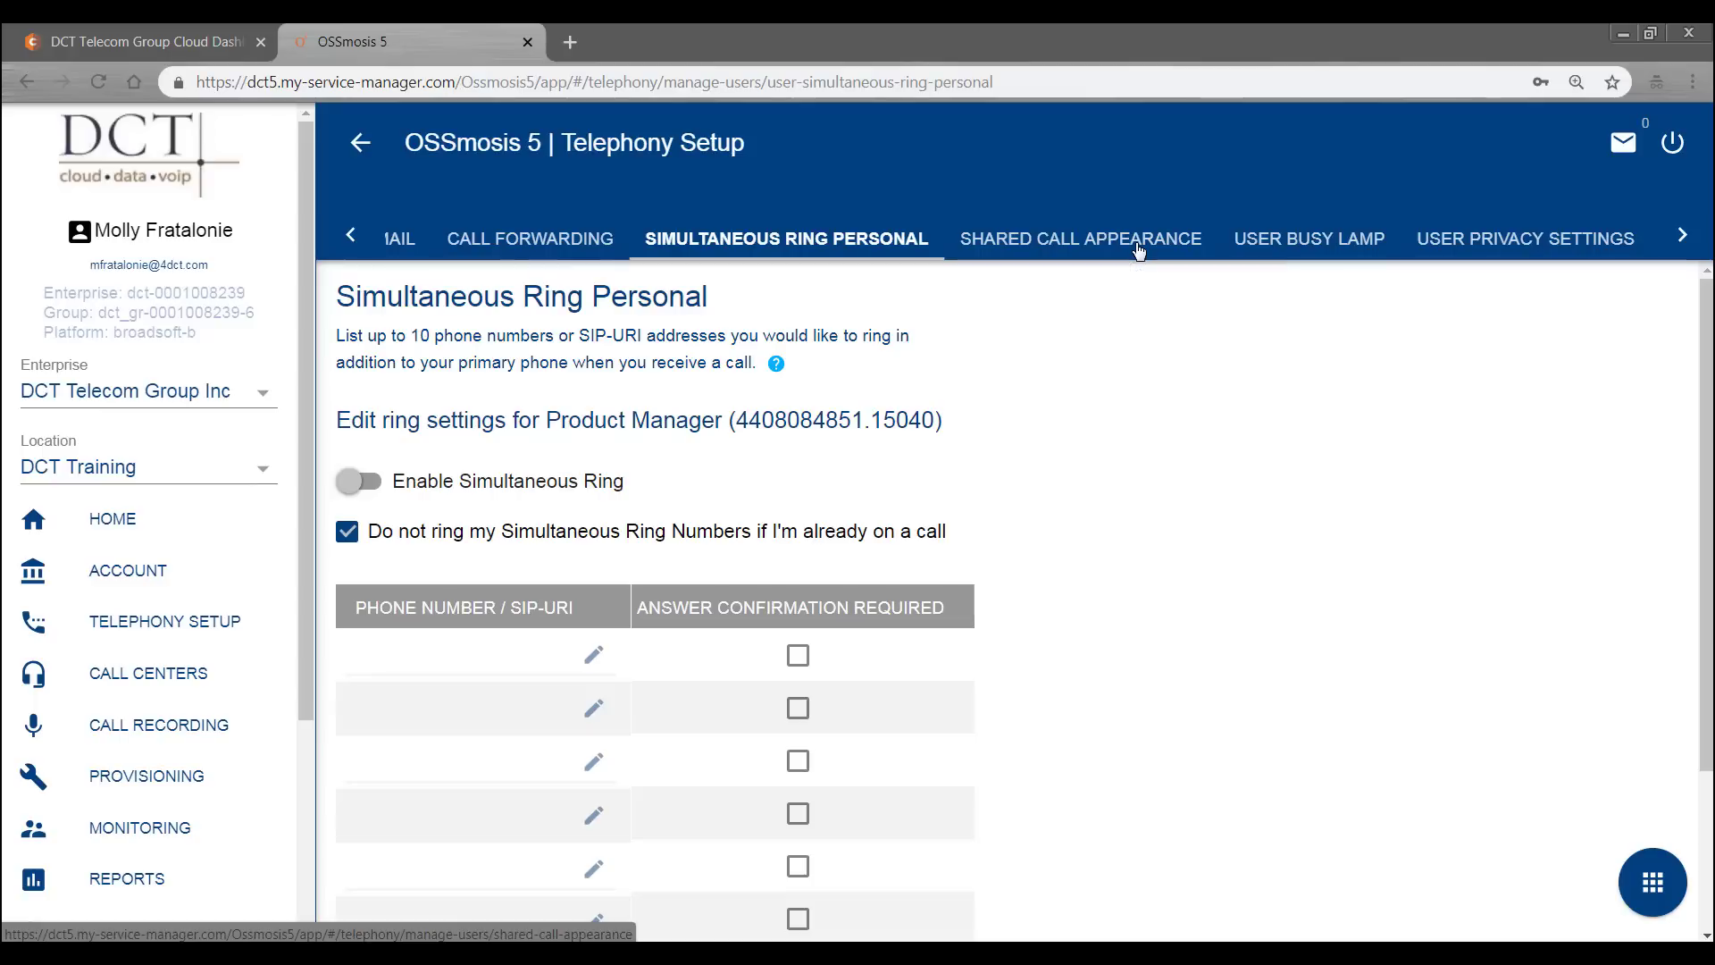
- View User Privacy Settings, then the Product Manager's actions menu and Reset Password dialog
{"action": "left_click", "coordinate": [1608, 240]}
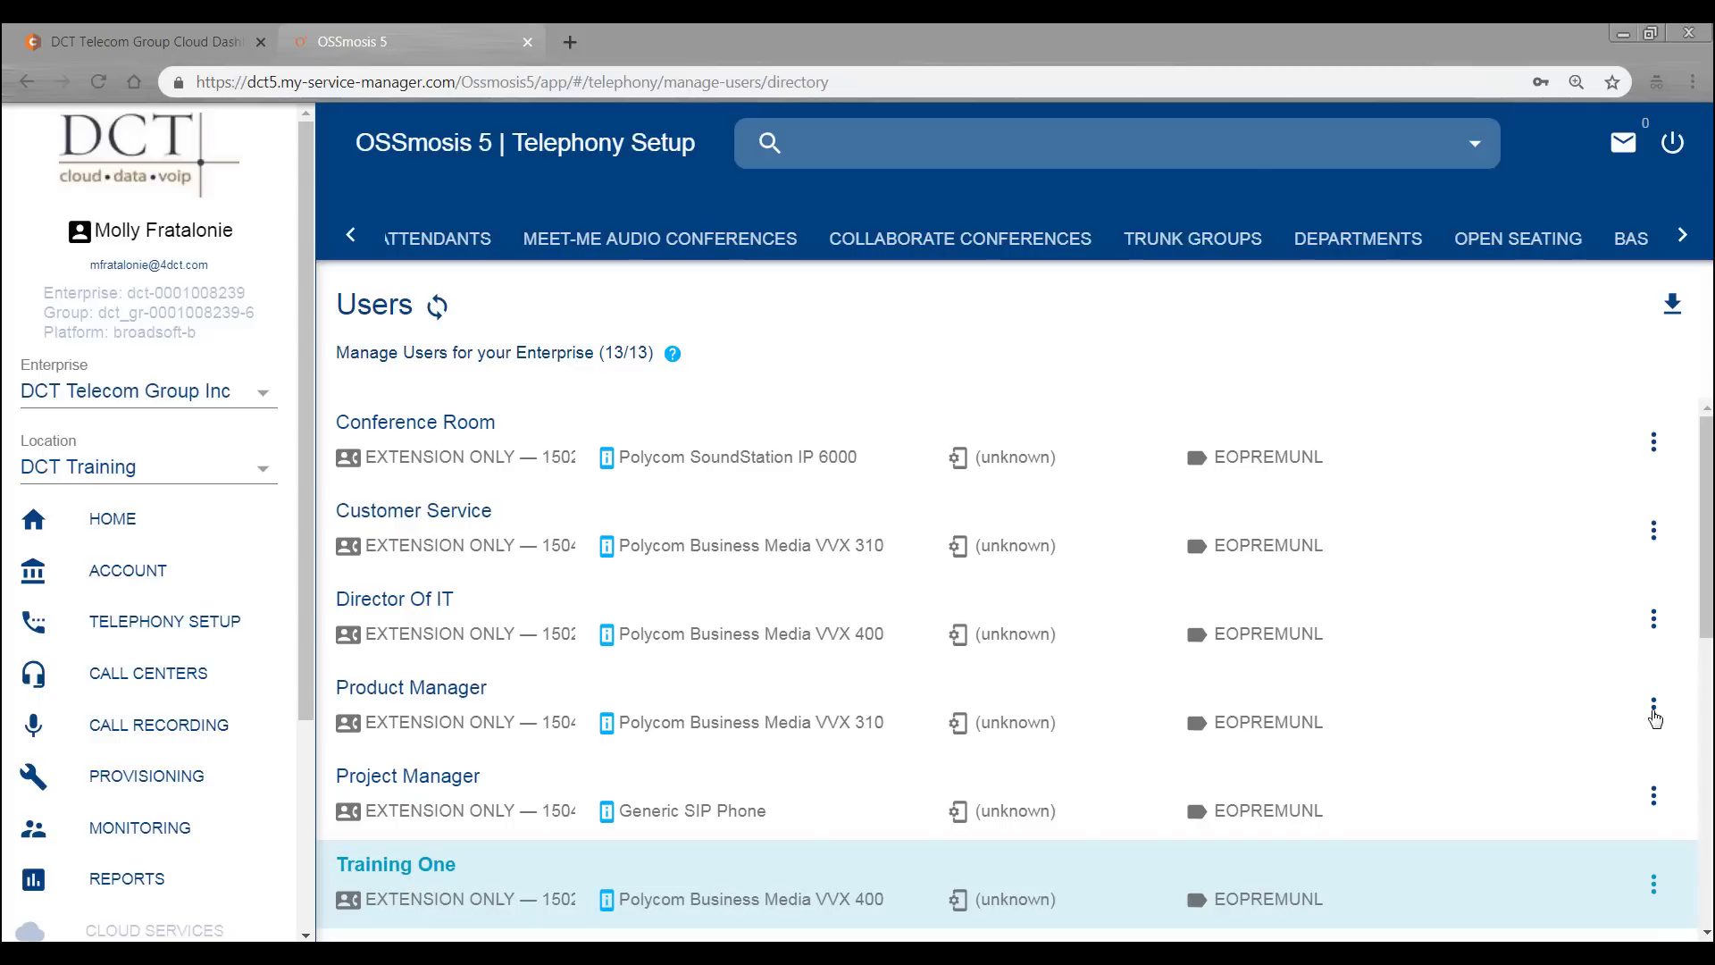
{"action": "left_click", "coordinate": [1653, 712]}
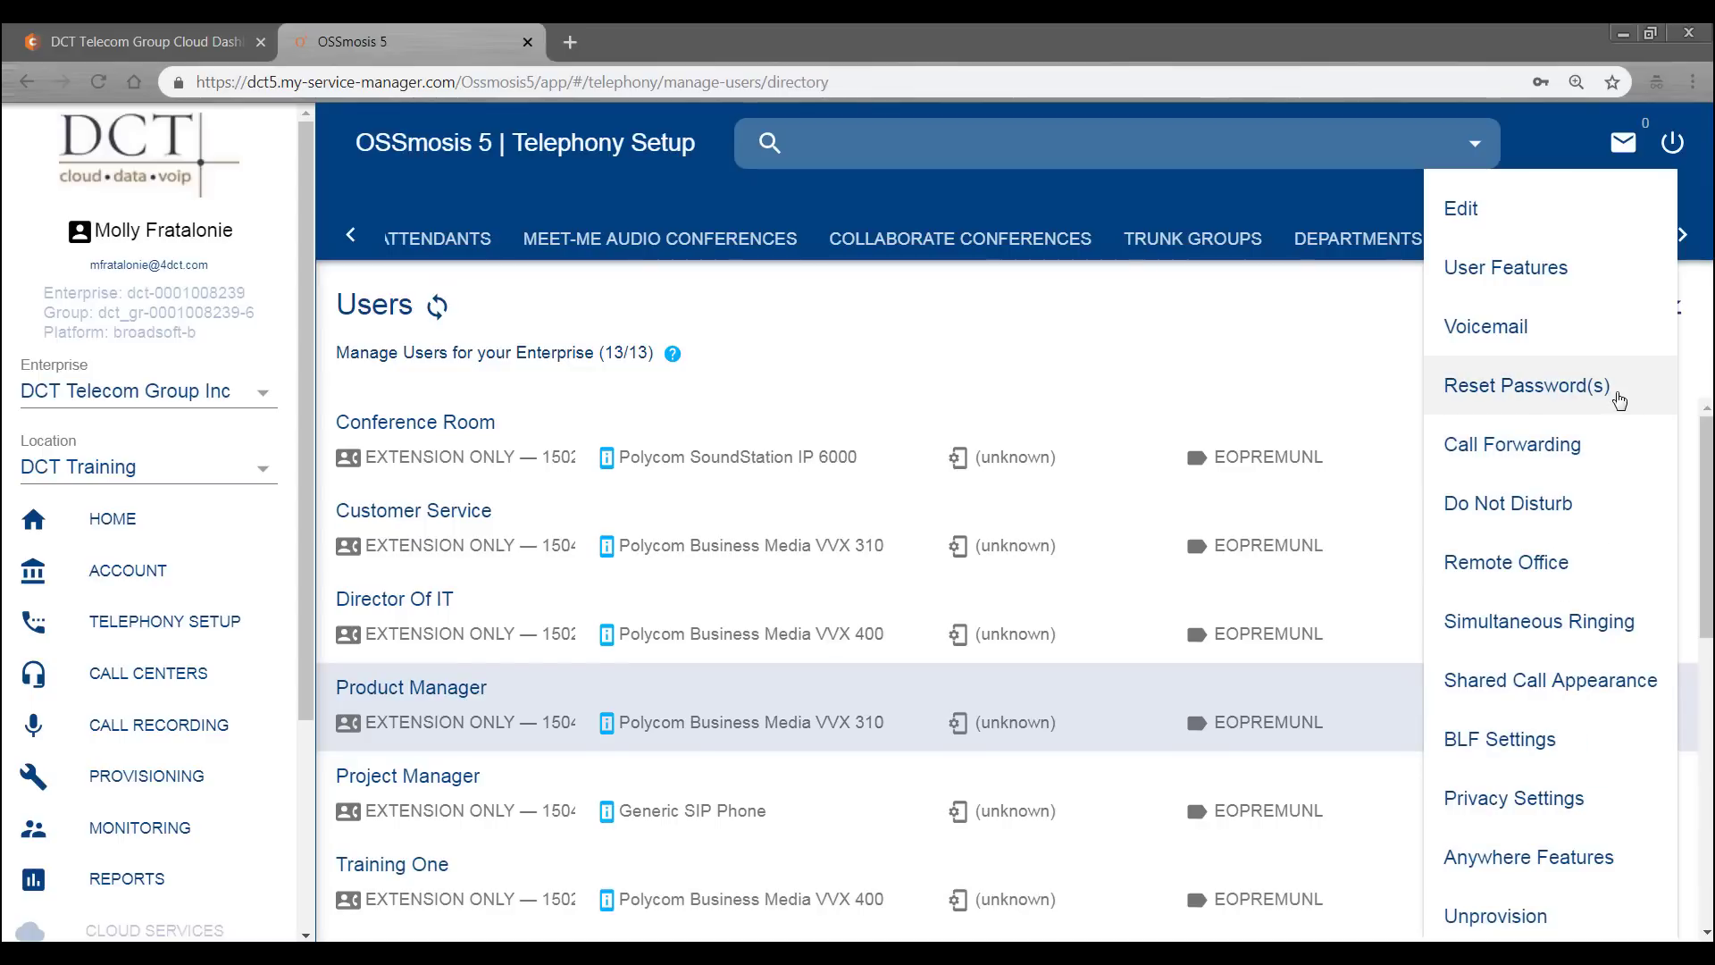
{"action": "left_click", "coordinate": [1618, 399]}
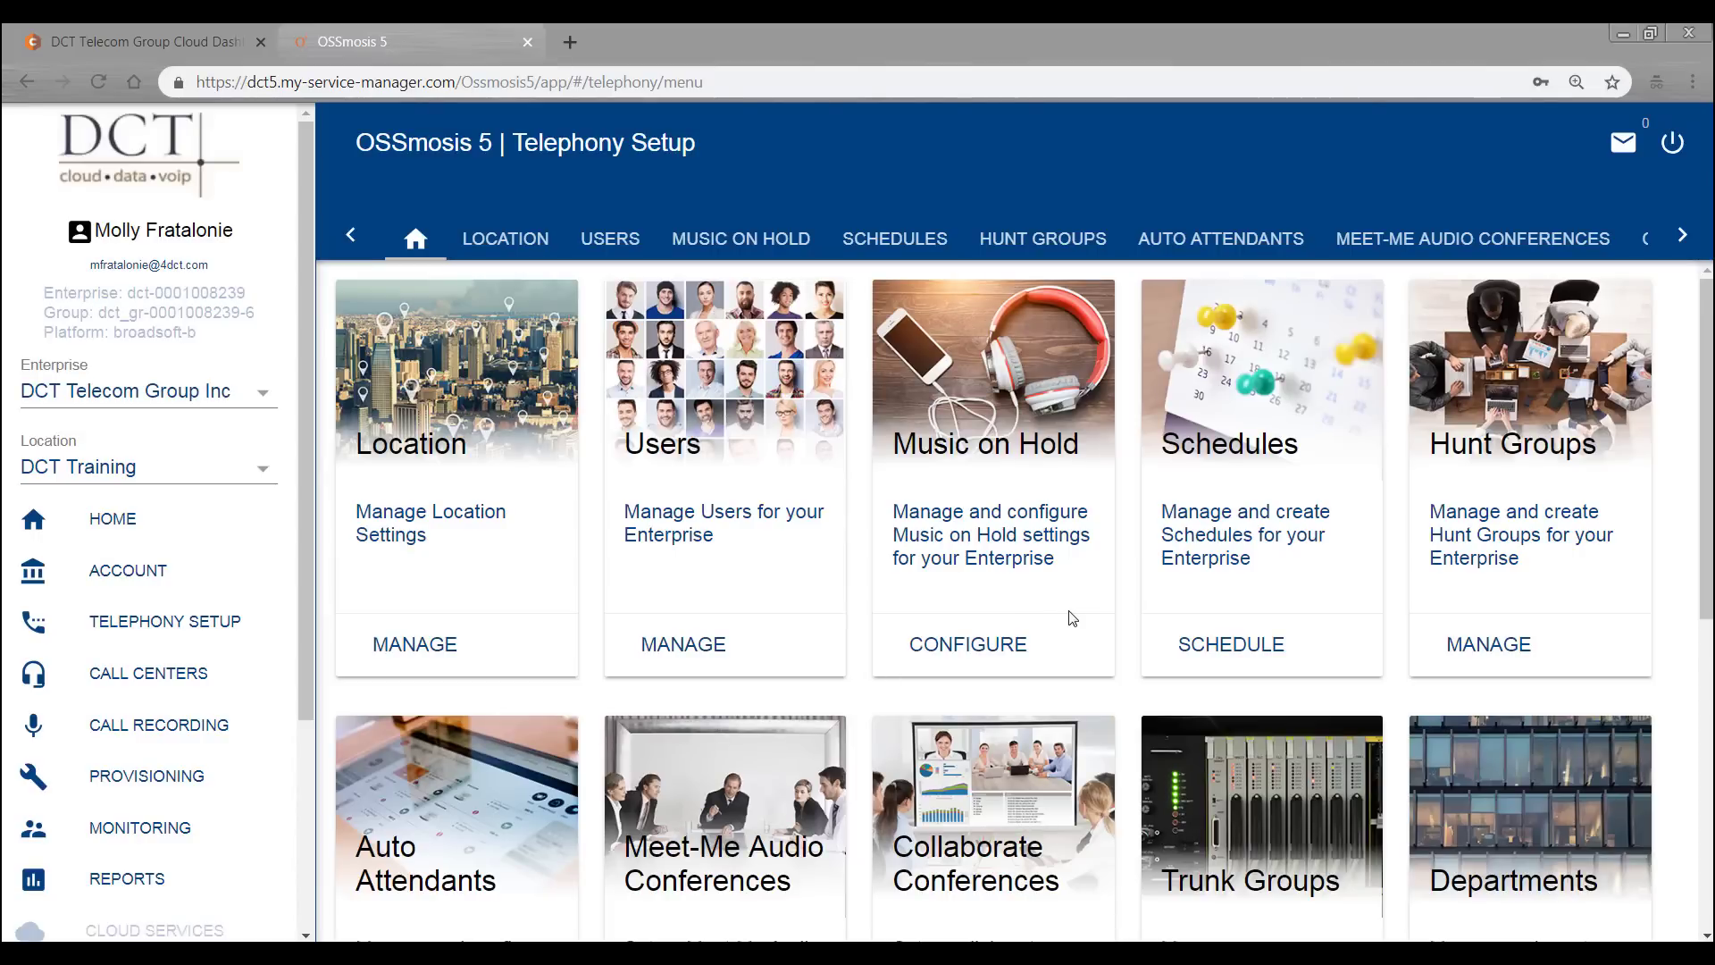
- Set group Music on Hold to Custom and browse for an audio file to upload
{"action": "left_click", "coordinate": [1000, 644]}
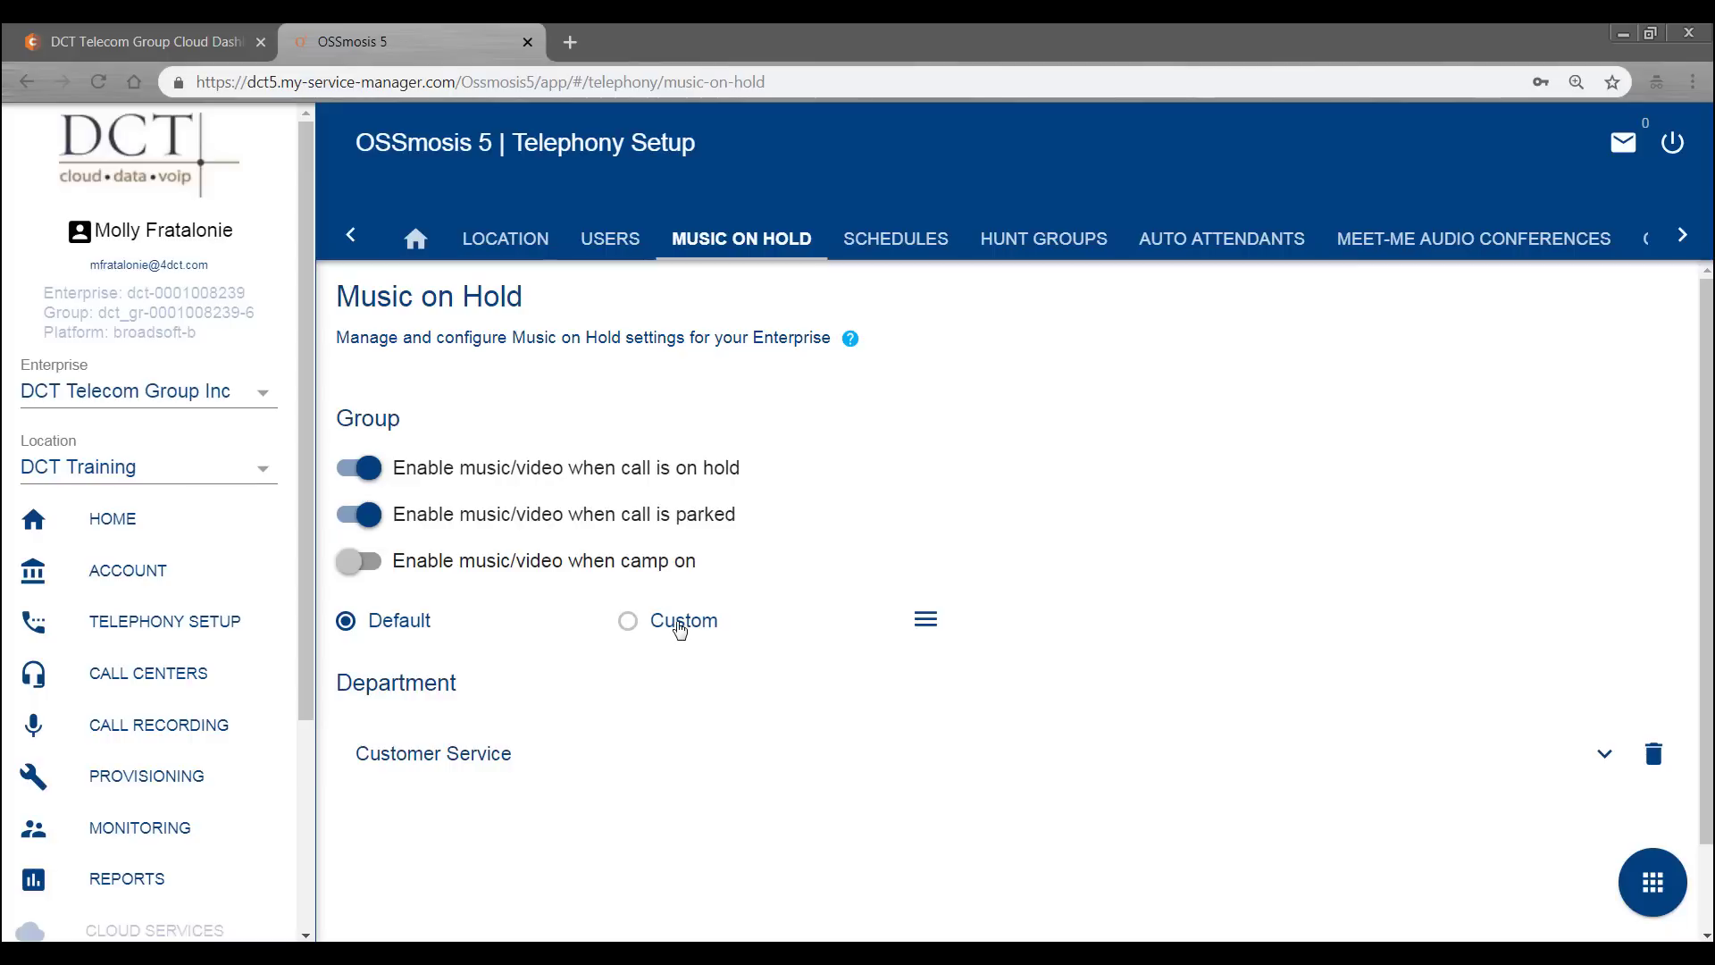
{"action": "left_click", "coordinate": [677, 625]}
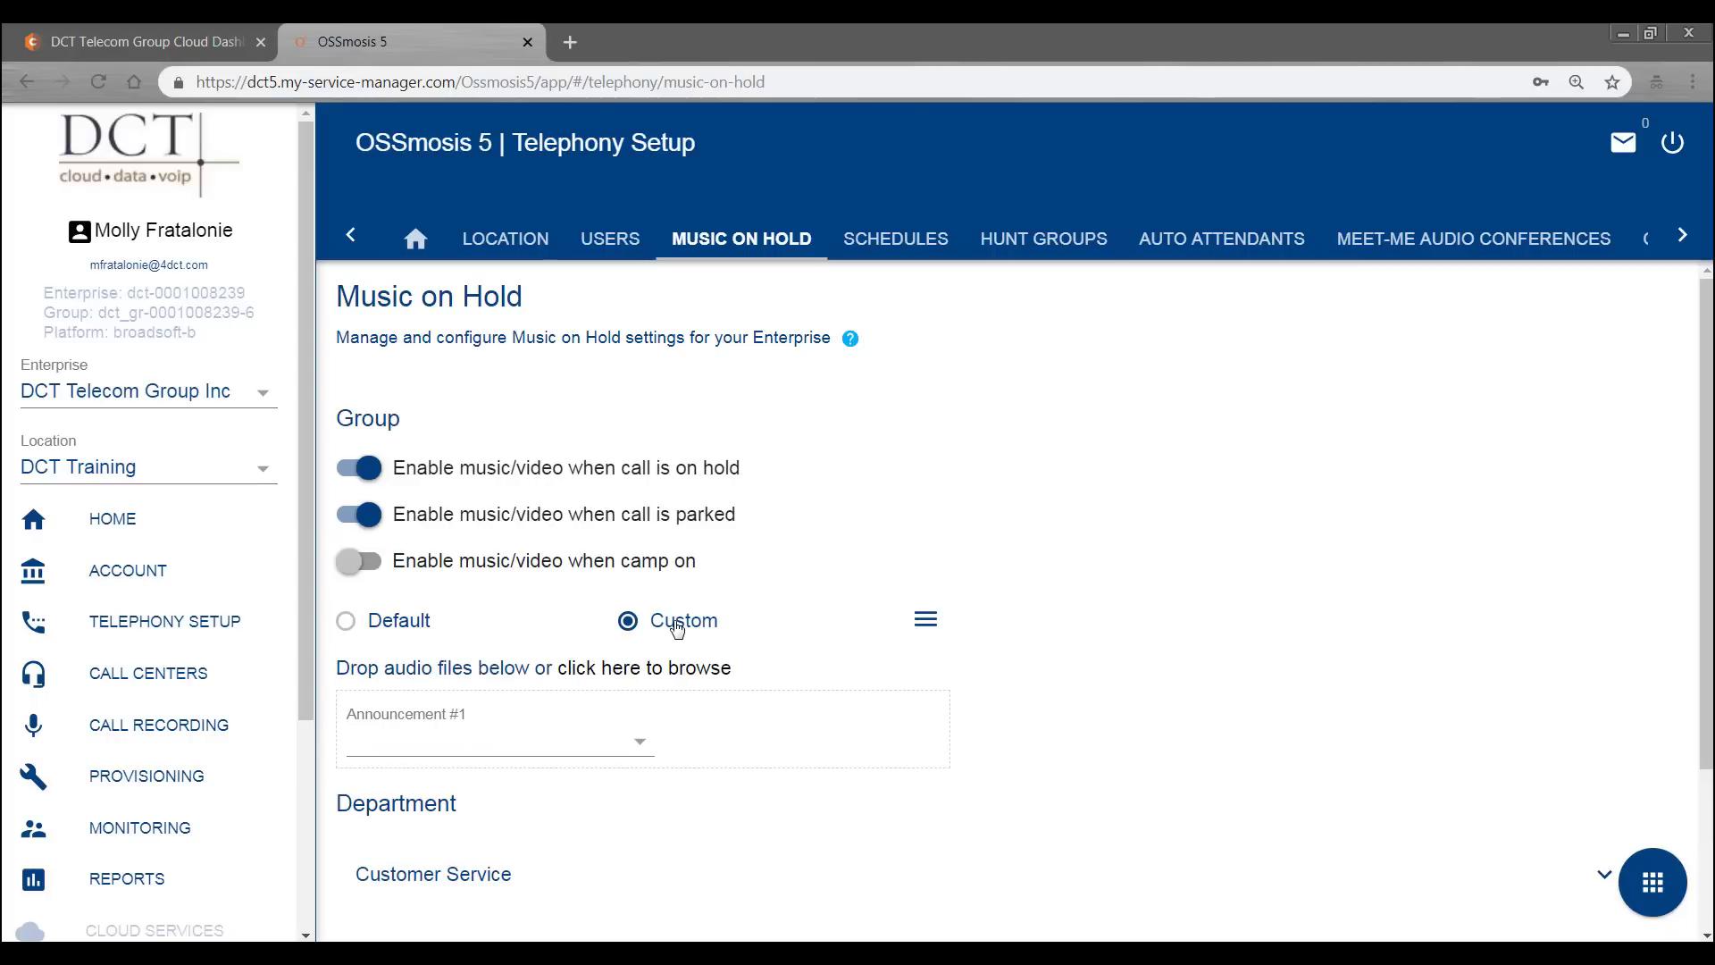
{"action": "left_click", "coordinate": [658, 672]}
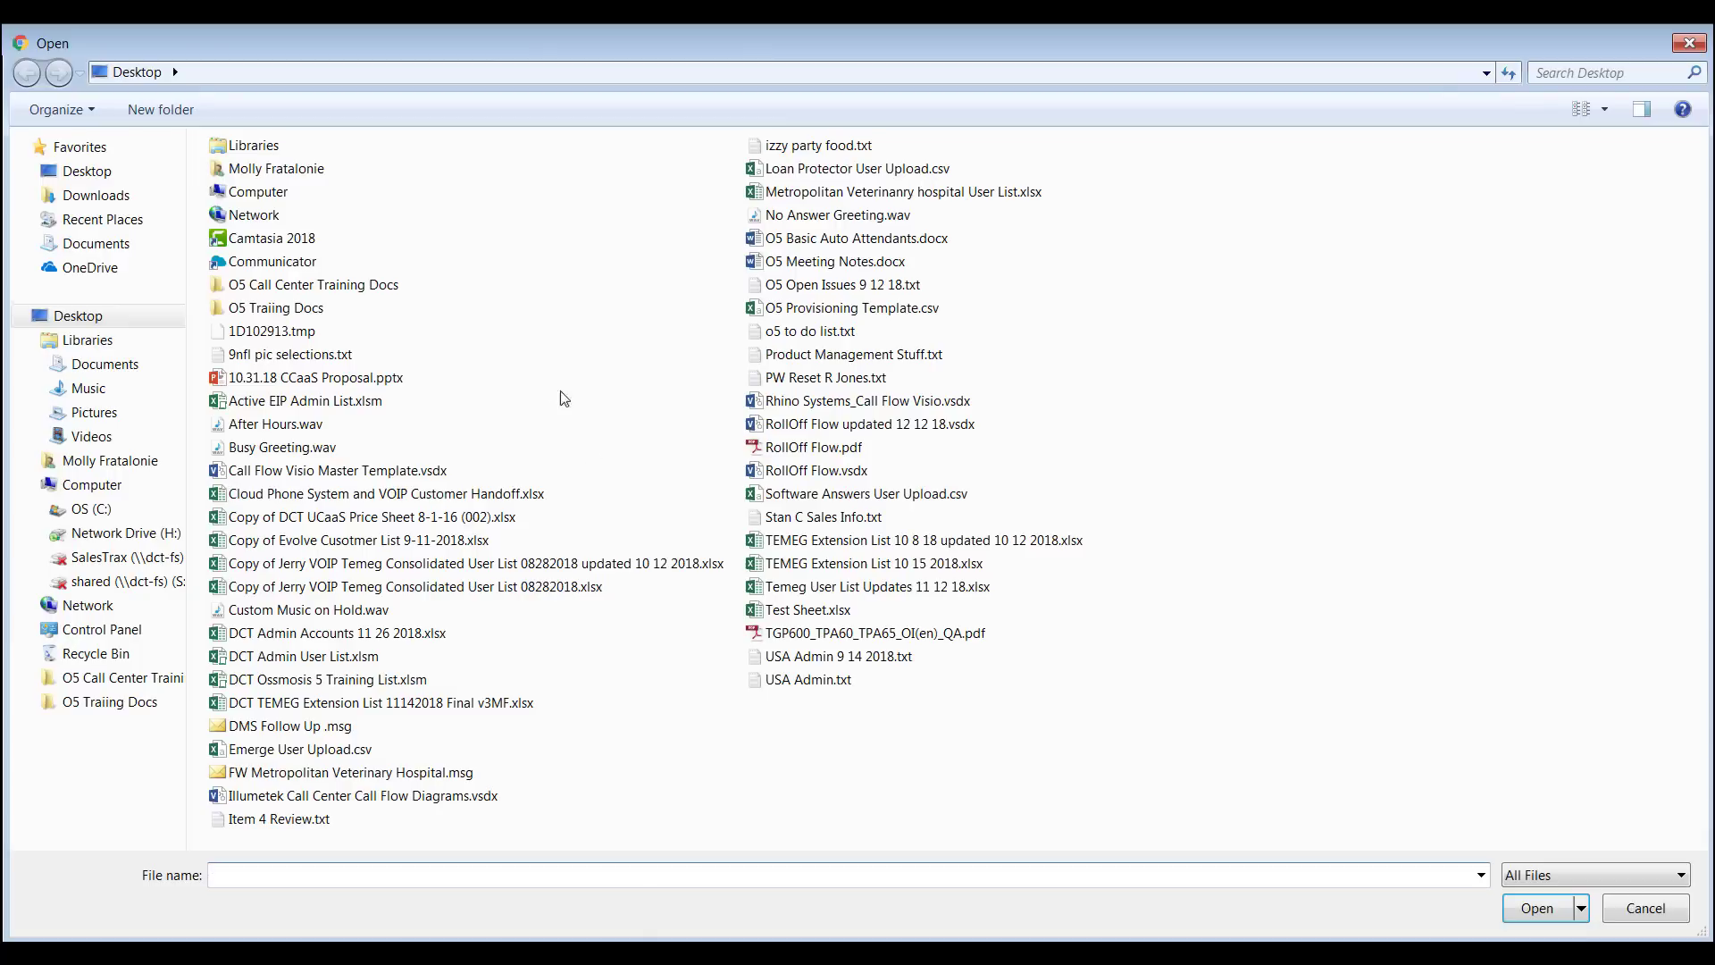
- Cancel uploading Busy Greeting.wav and set Announcement #1 to CustomMusiconHold
{"action": "double_click", "coordinate": [302, 447]}
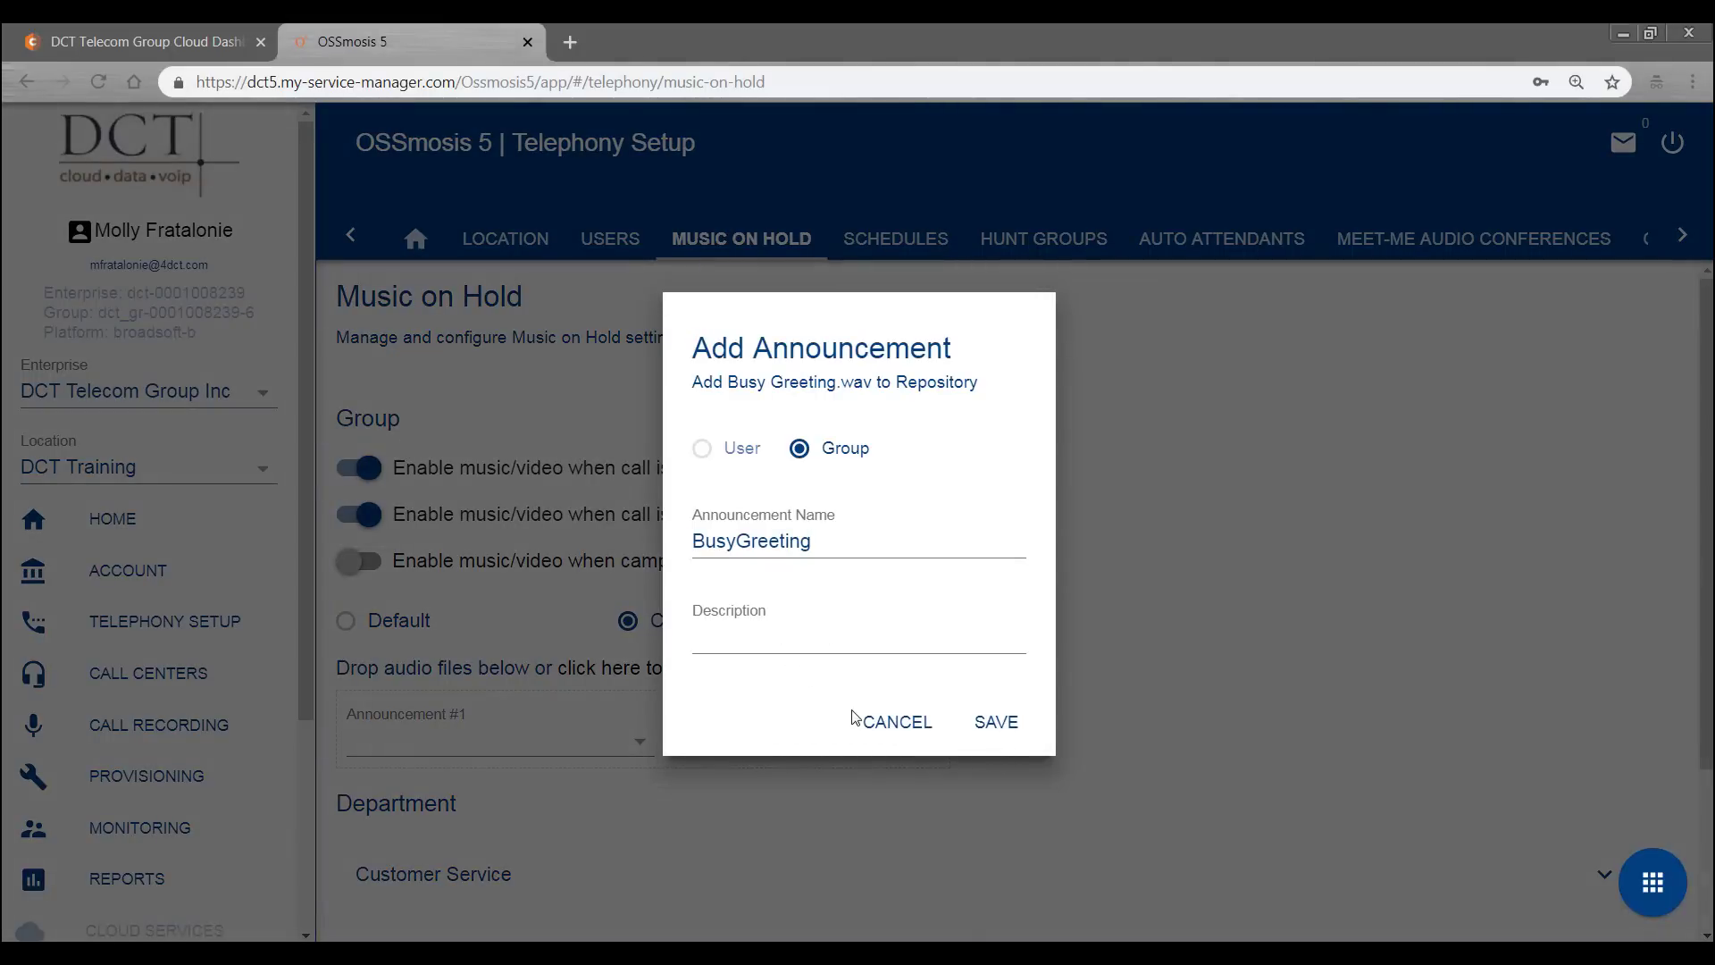
{"action": "left_click", "coordinate": [905, 728]}
{"action": "left_click", "coordinate": [641, 746]}
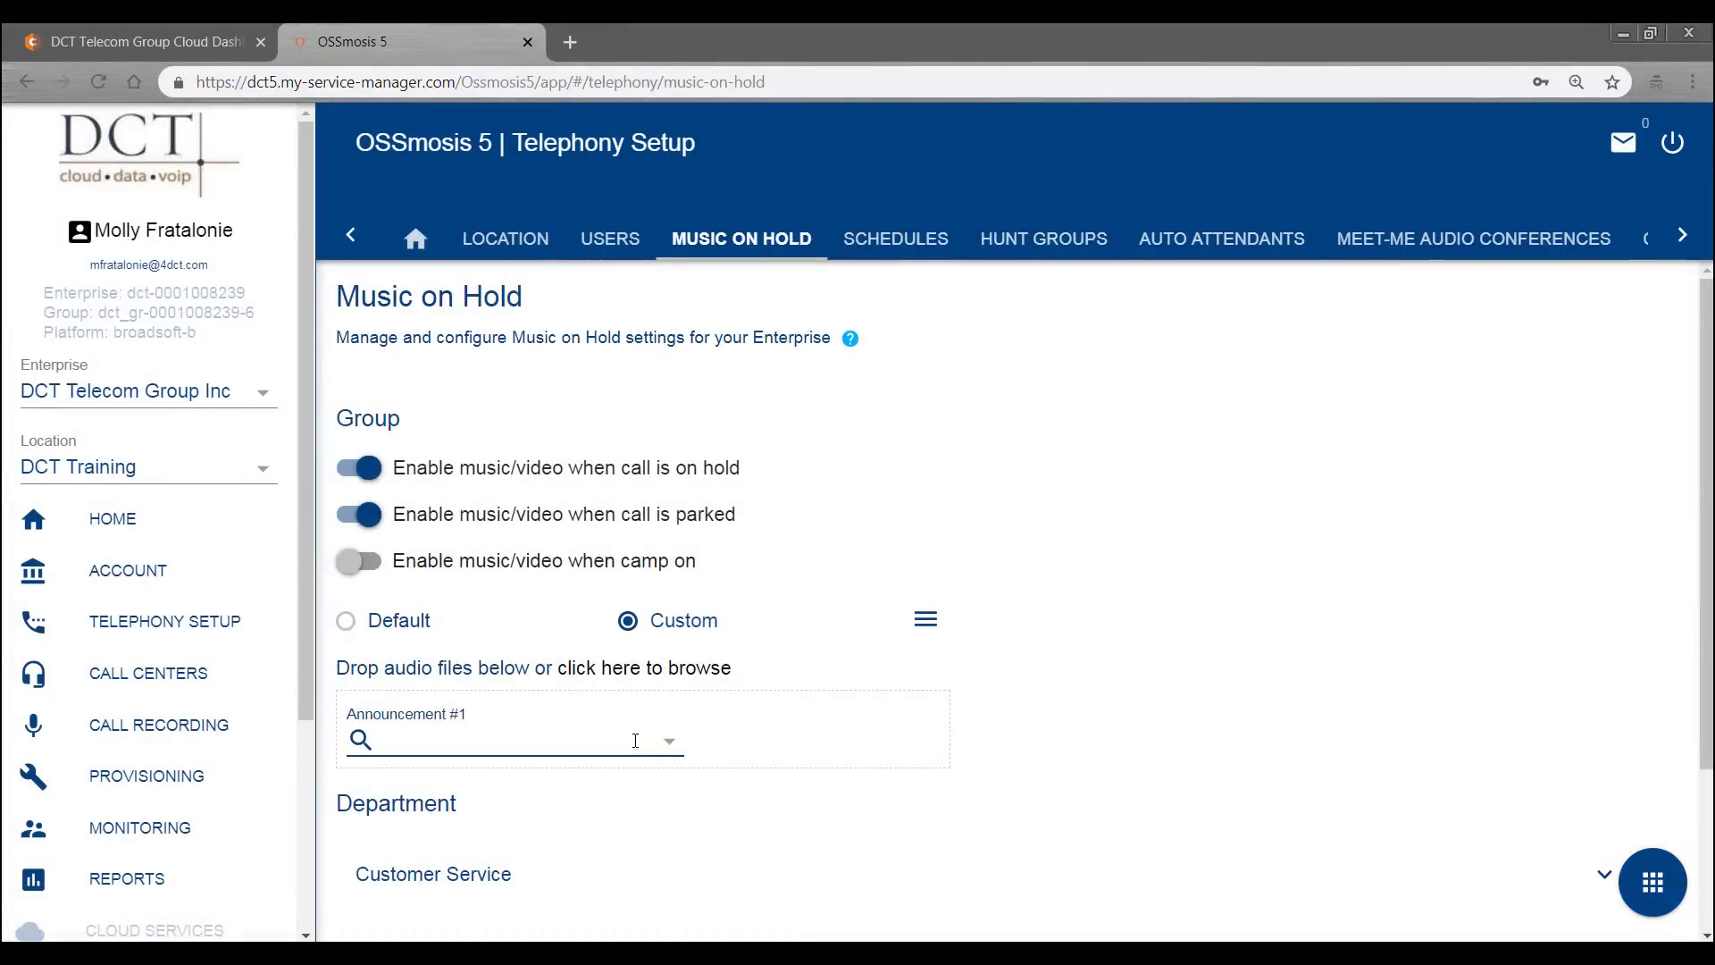
{"action": "left_click", "coordinate": [678, 747]}
{"action": "left_click", "coordinate": [513, 773]}
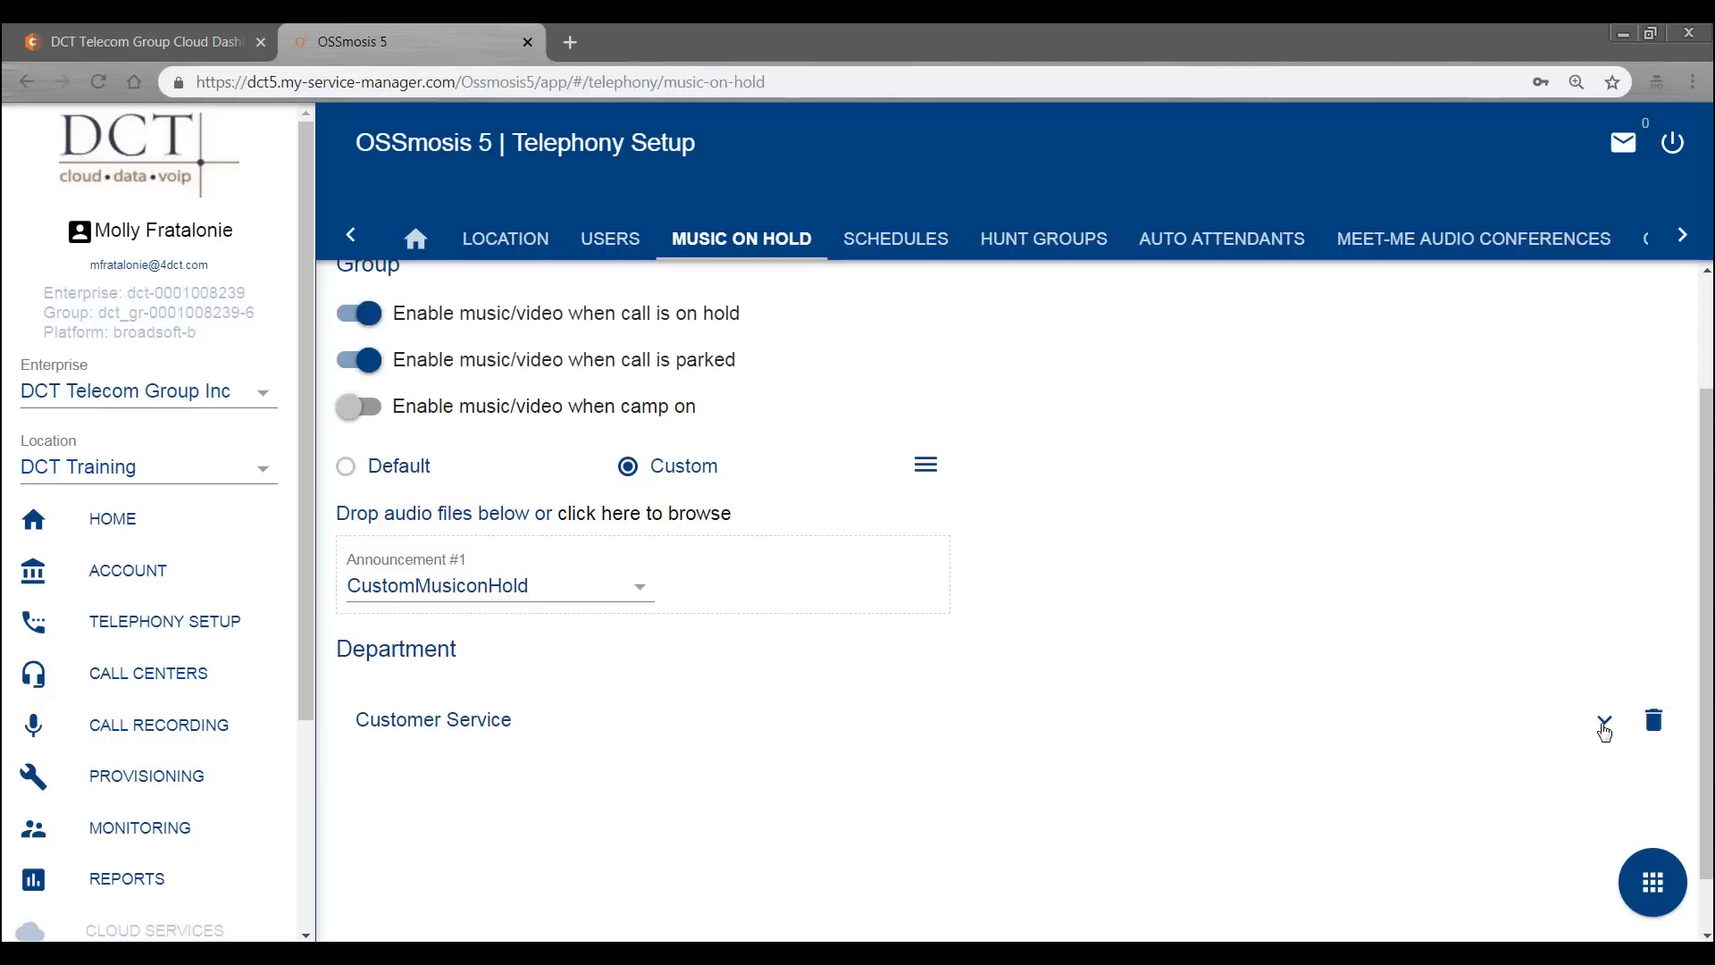
- Expand Customer Service's hold settings, show the page actions, and return to the Telephony Setup overview
{"action": "left_click", "coordinate": [1604, 727]}
{"action": "scroll", "coordinate": [1253, 642], "scroll_direction": "down", "scroll_amount": 3}
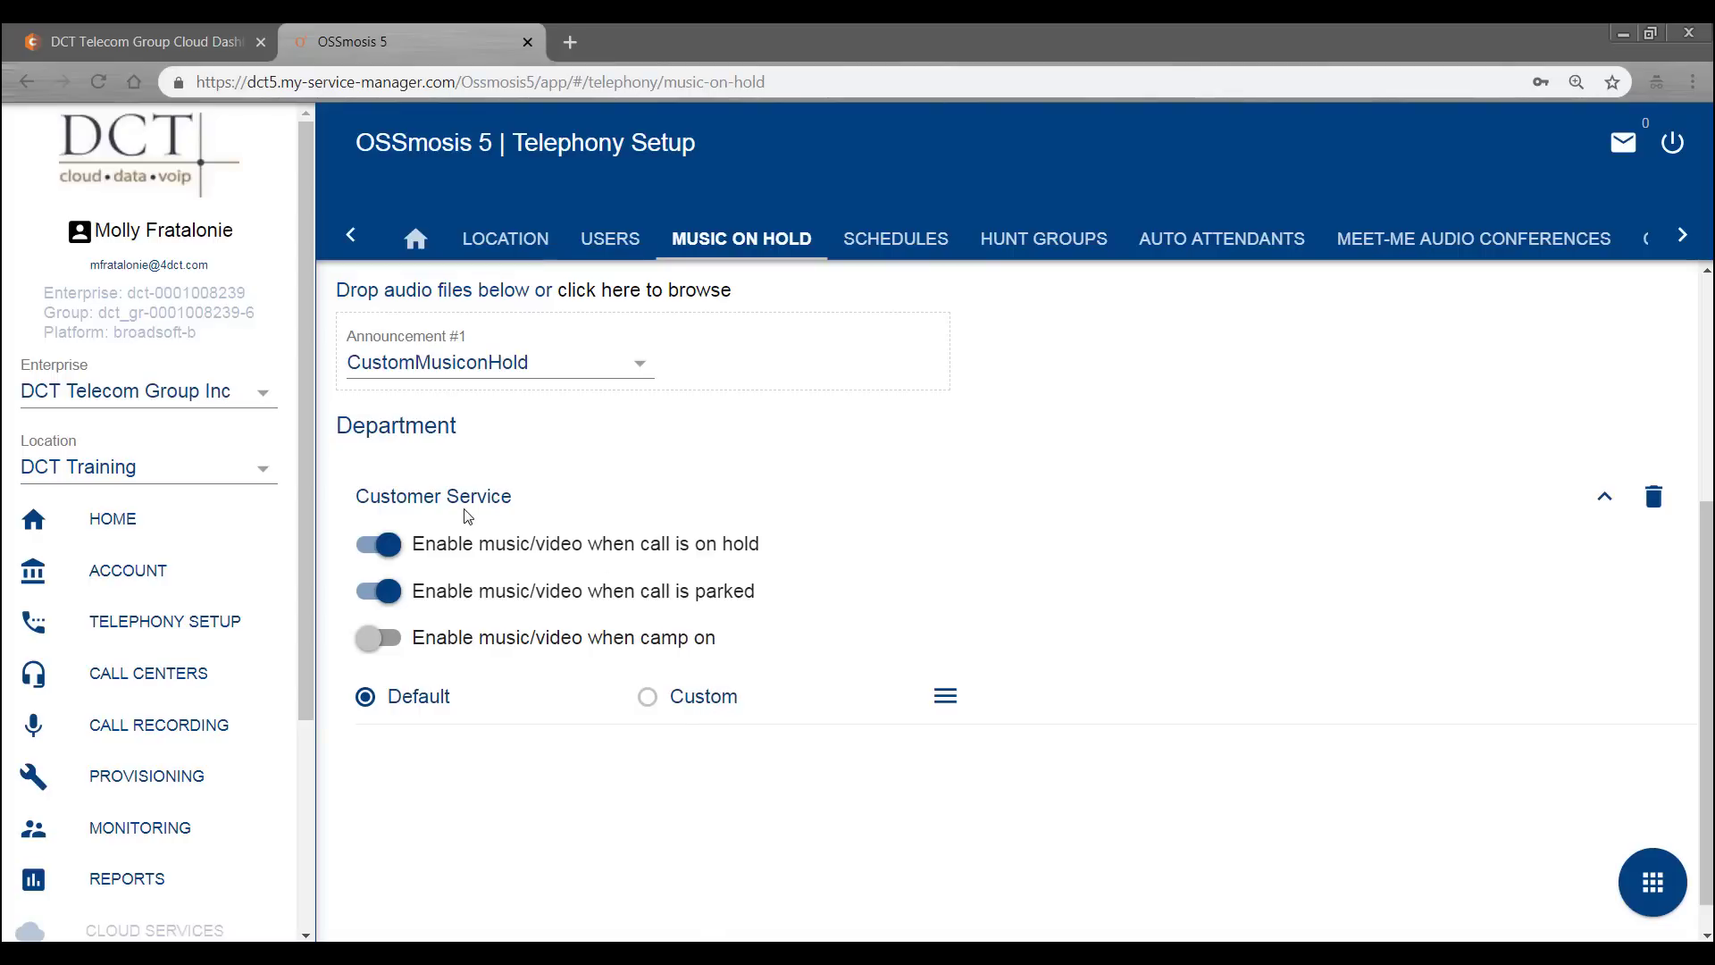
{"action": "scroll", "coordinate": [468, 516], "scroll_direction": "up", "scroll_amount": 1}
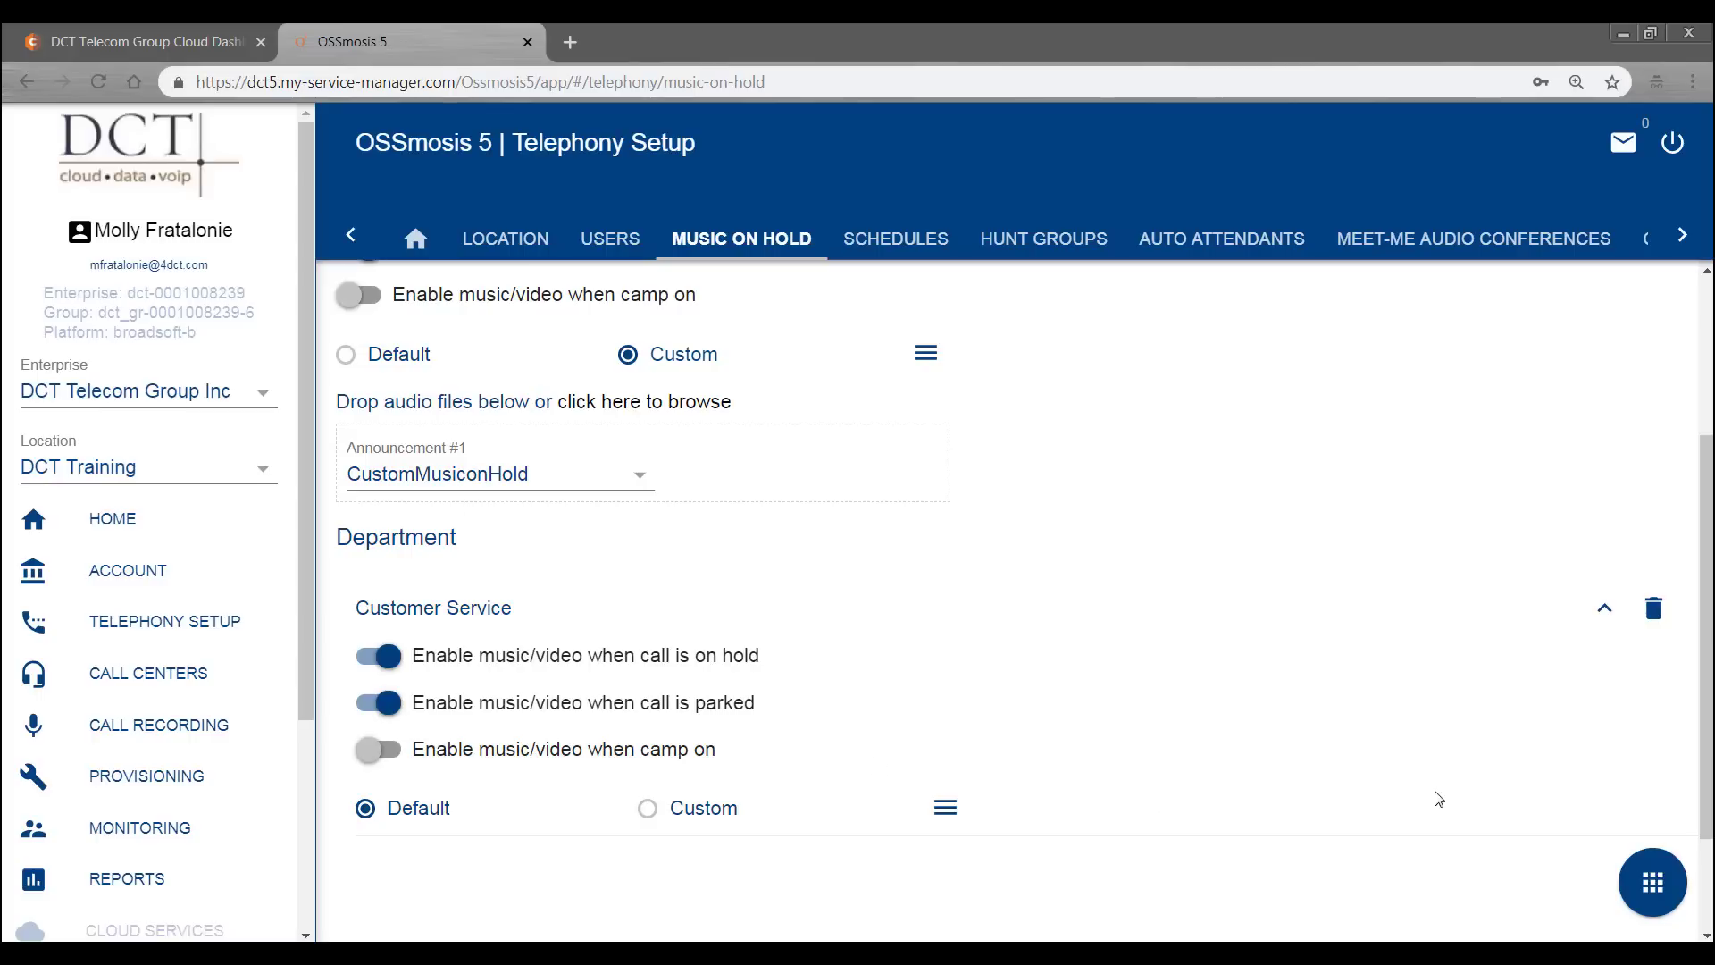
{"action": "left_click", "coordinate": [1652, 874]}
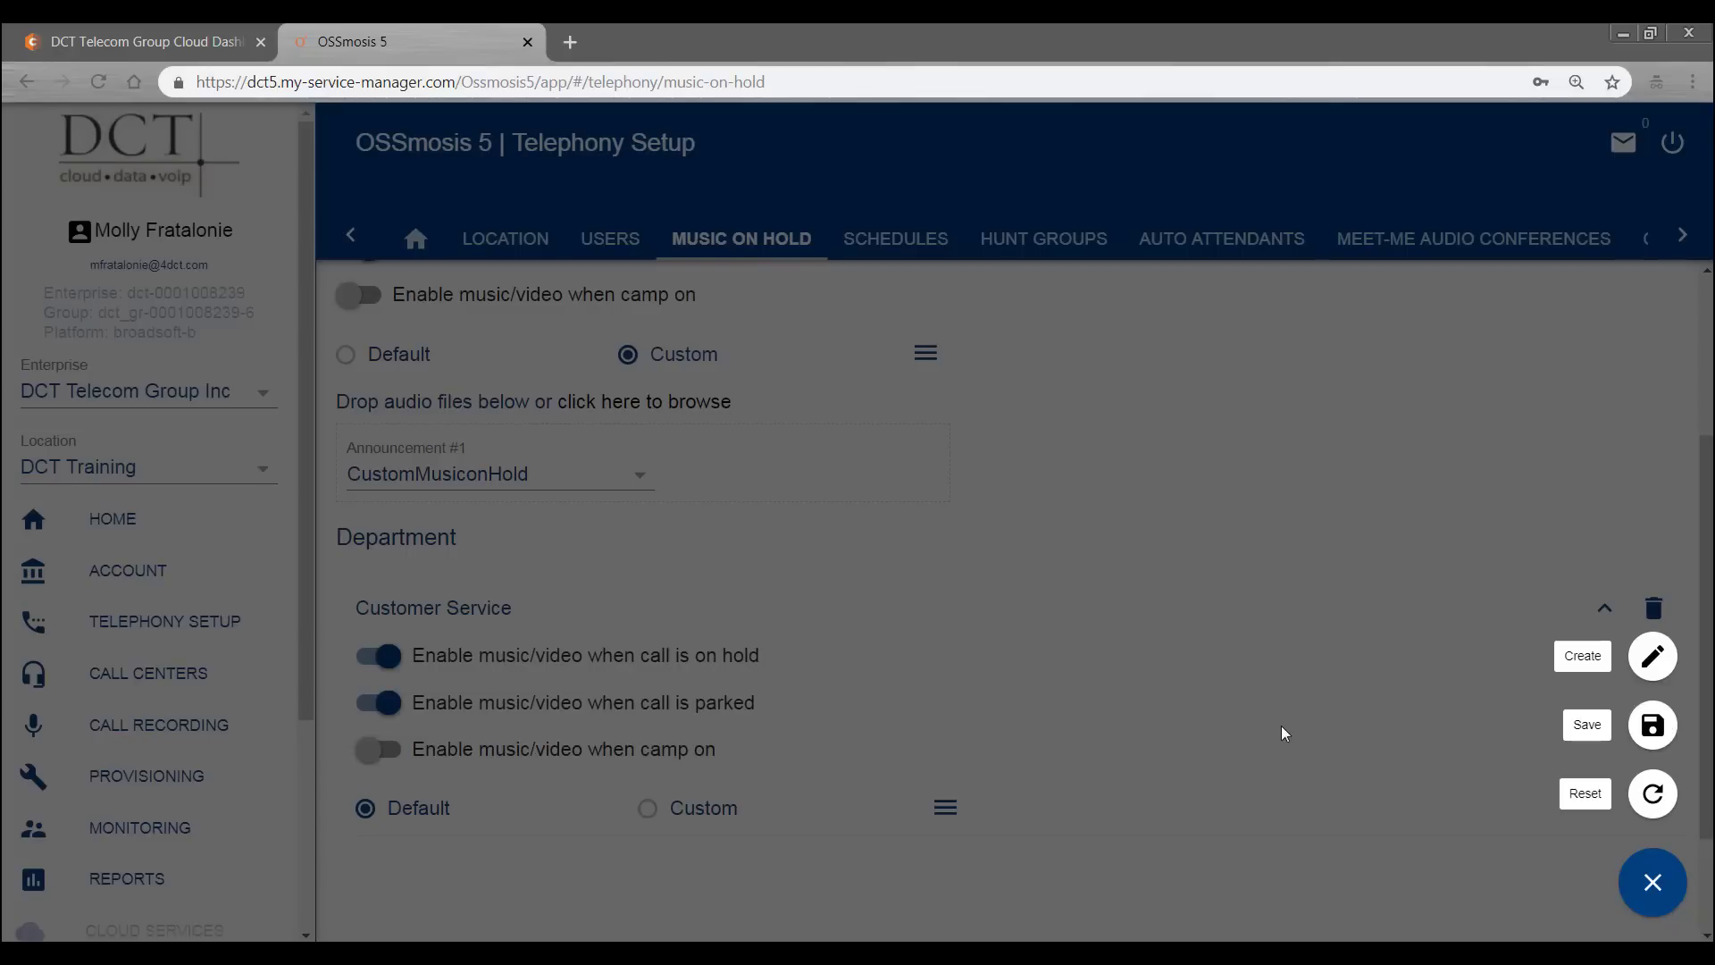
{"action": "left_click", "coordinate": [1653, 657]}
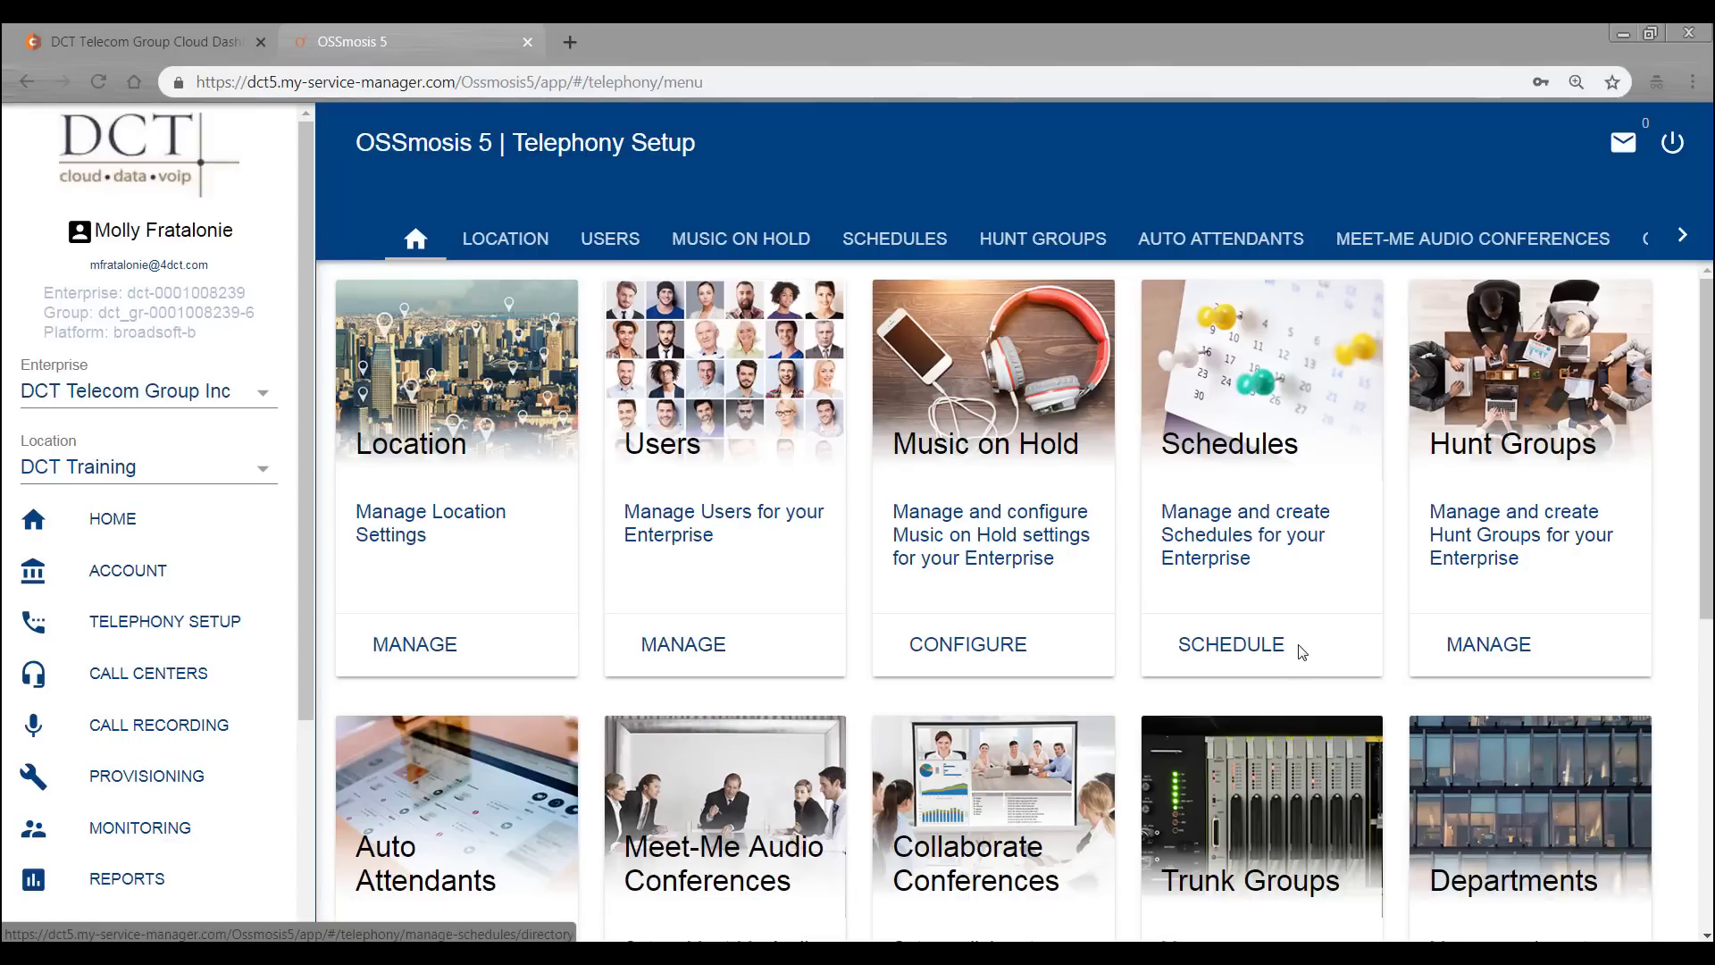
- Open Schedules, toggle enterprise-level schedules on and off, and view Holiday then Time schedules
{"action": "left_click", "coordinate": [1232, 645]}
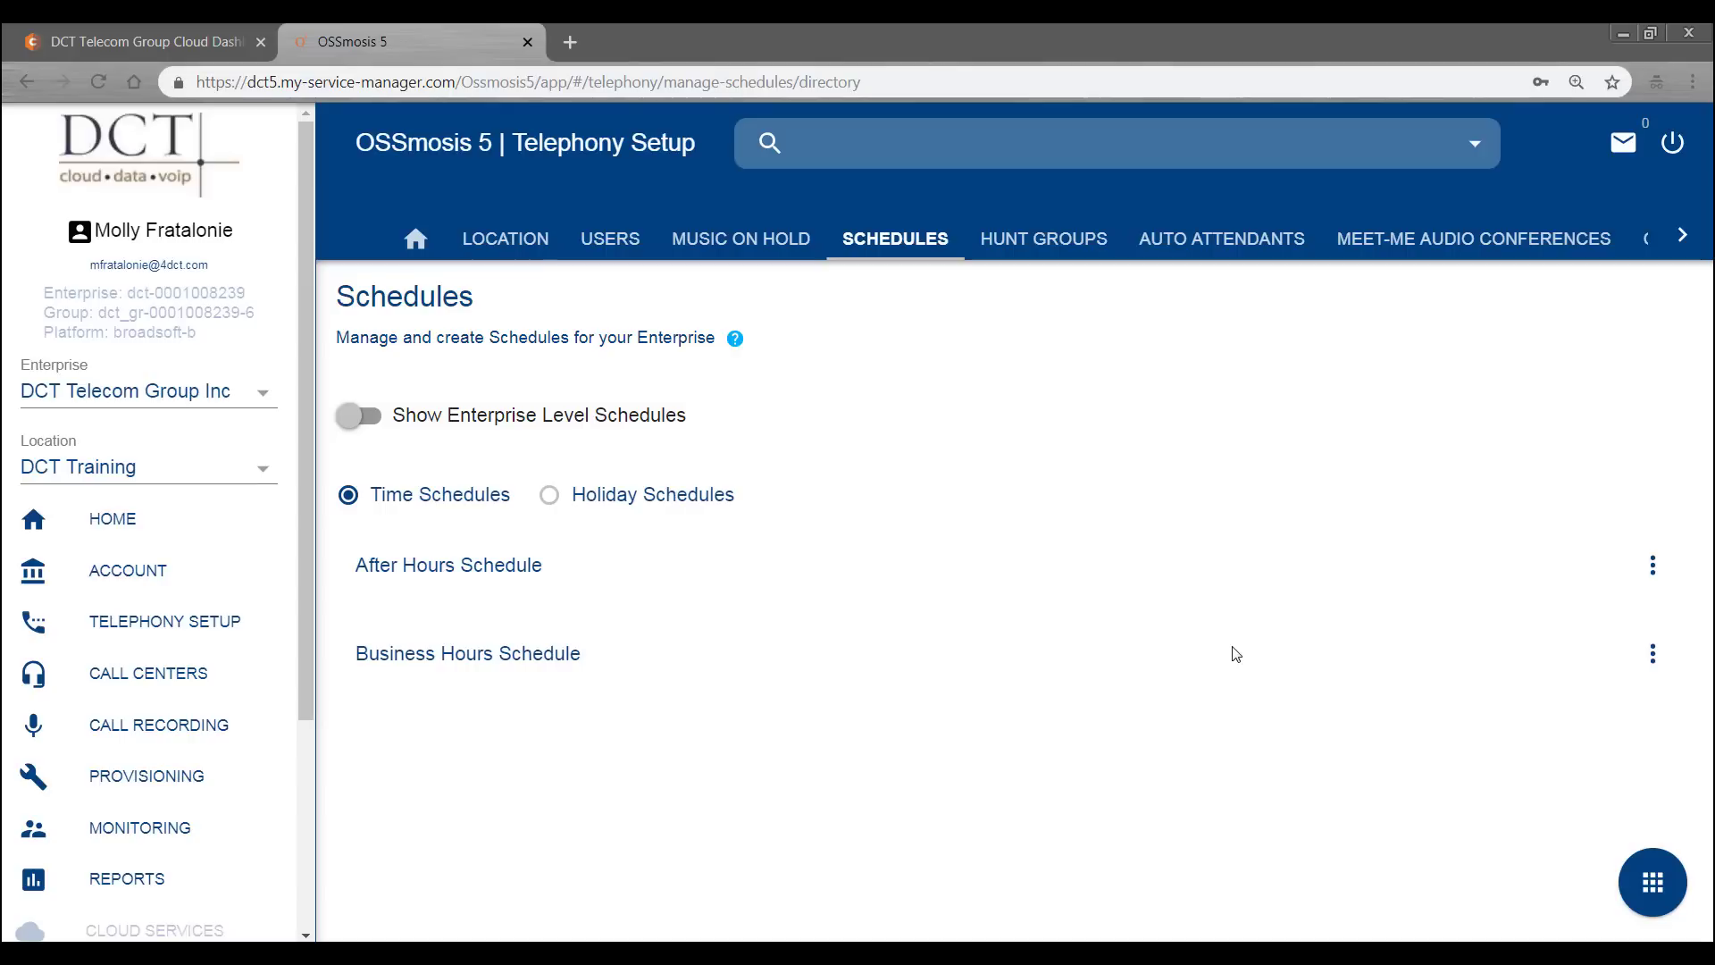
{"action": "left_click", "coordinate": [347, 415]}
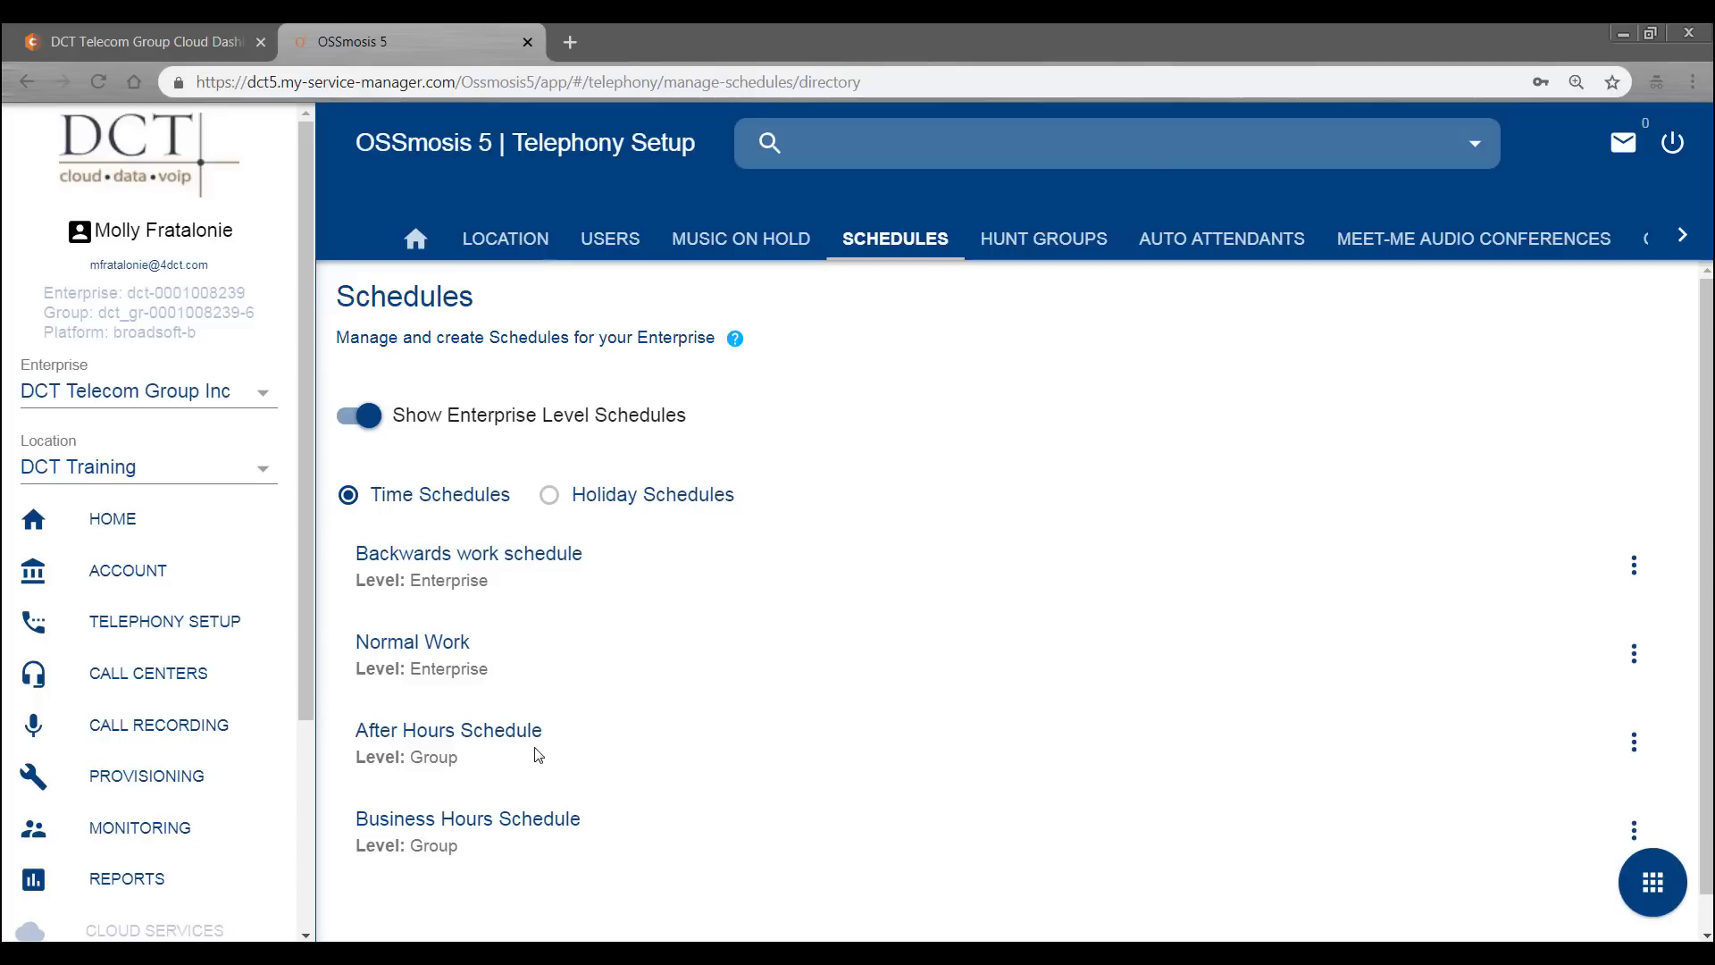
{"action": "left_click", "coordinate": [364, 417]}
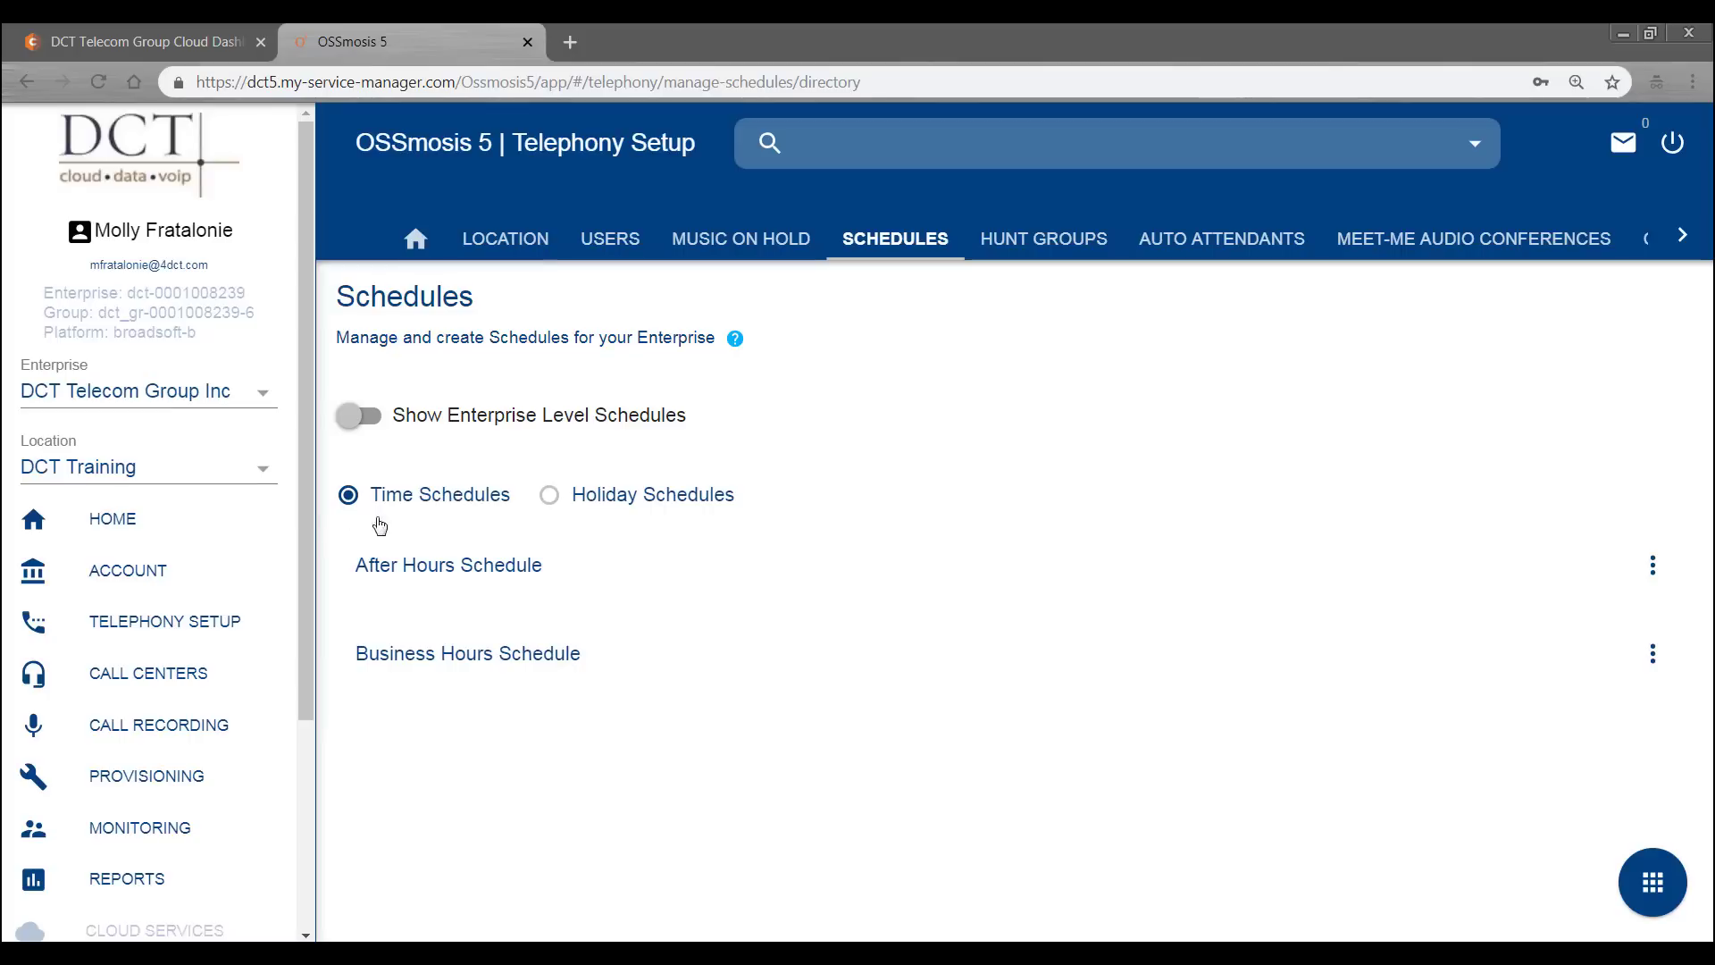
{"action": "left_click", "coordinate": [551, 496]}
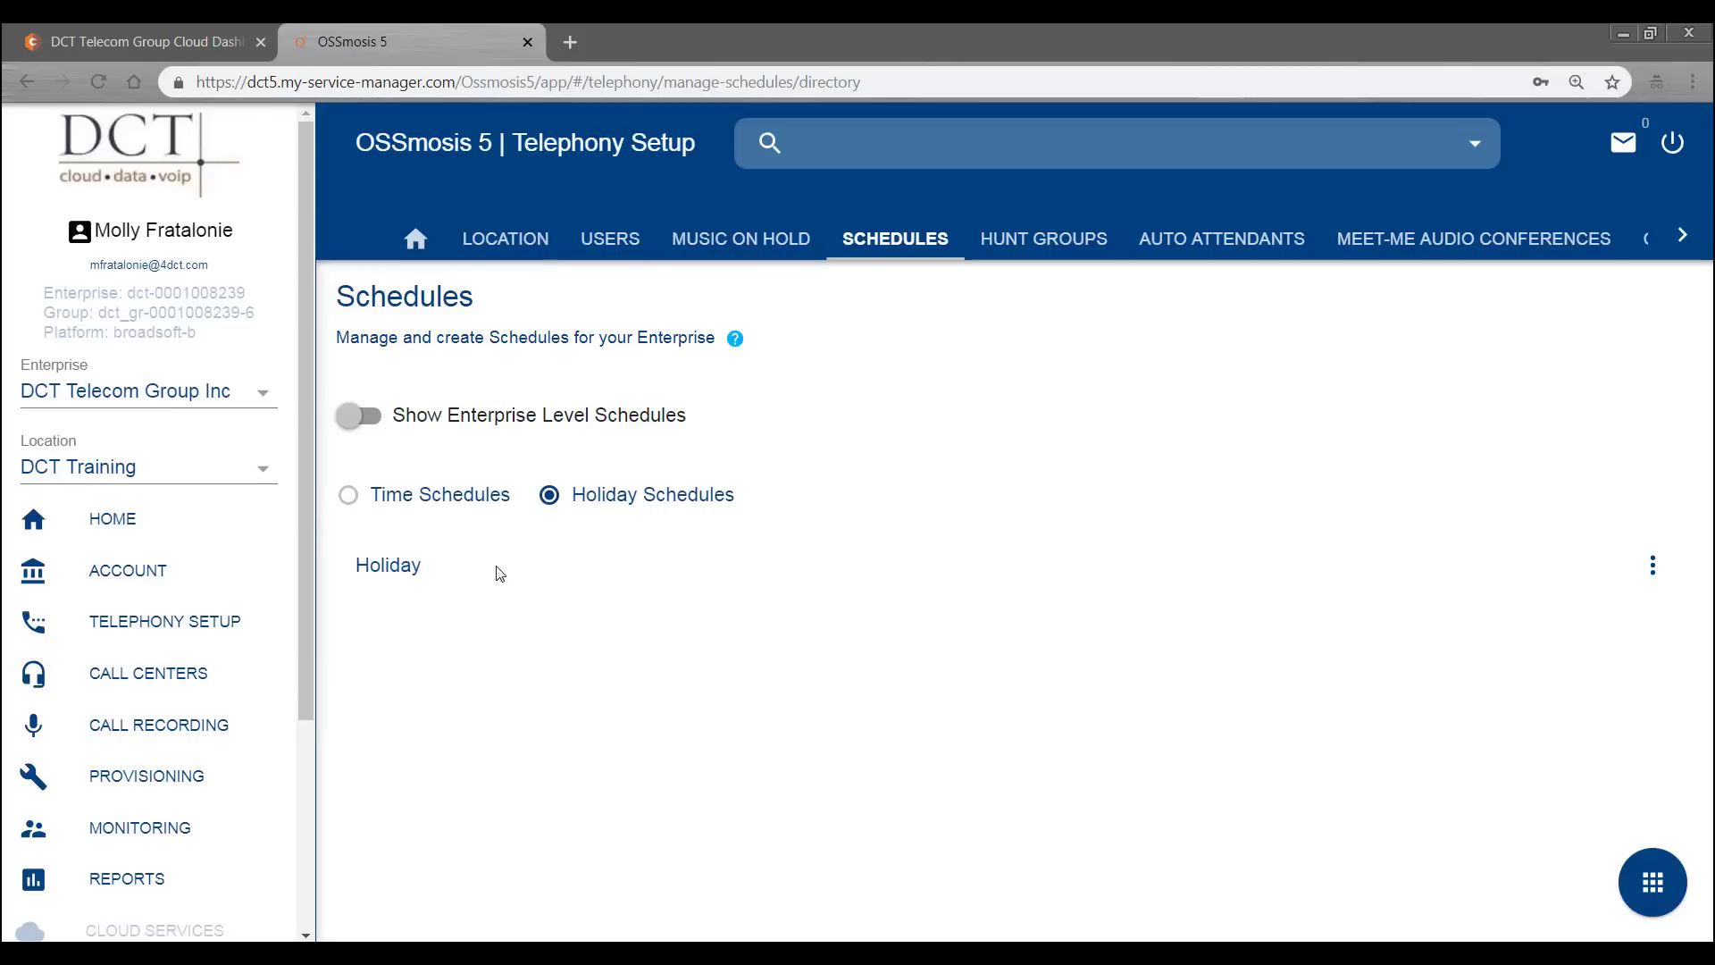
{"action": "left_click", "coordinate": [349, 495]}
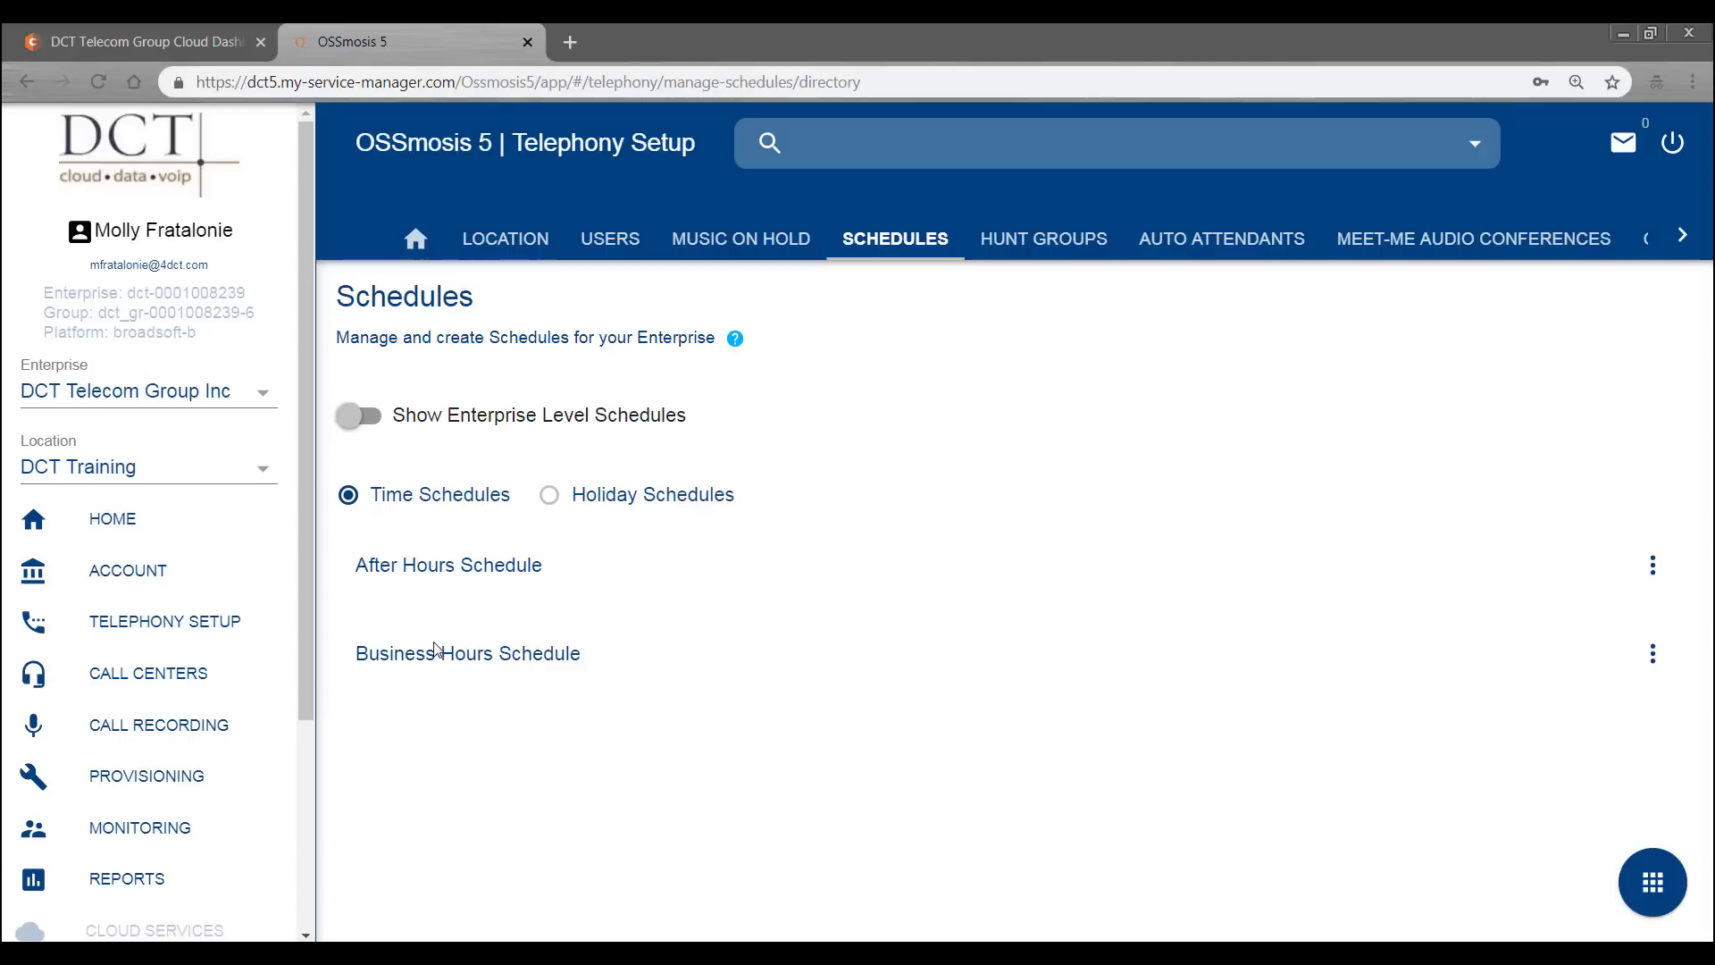
- Remove Saturday's hours from the Business Hours Schedule and save it
{"action": "left_click", "coordinate": [1654, 661]}
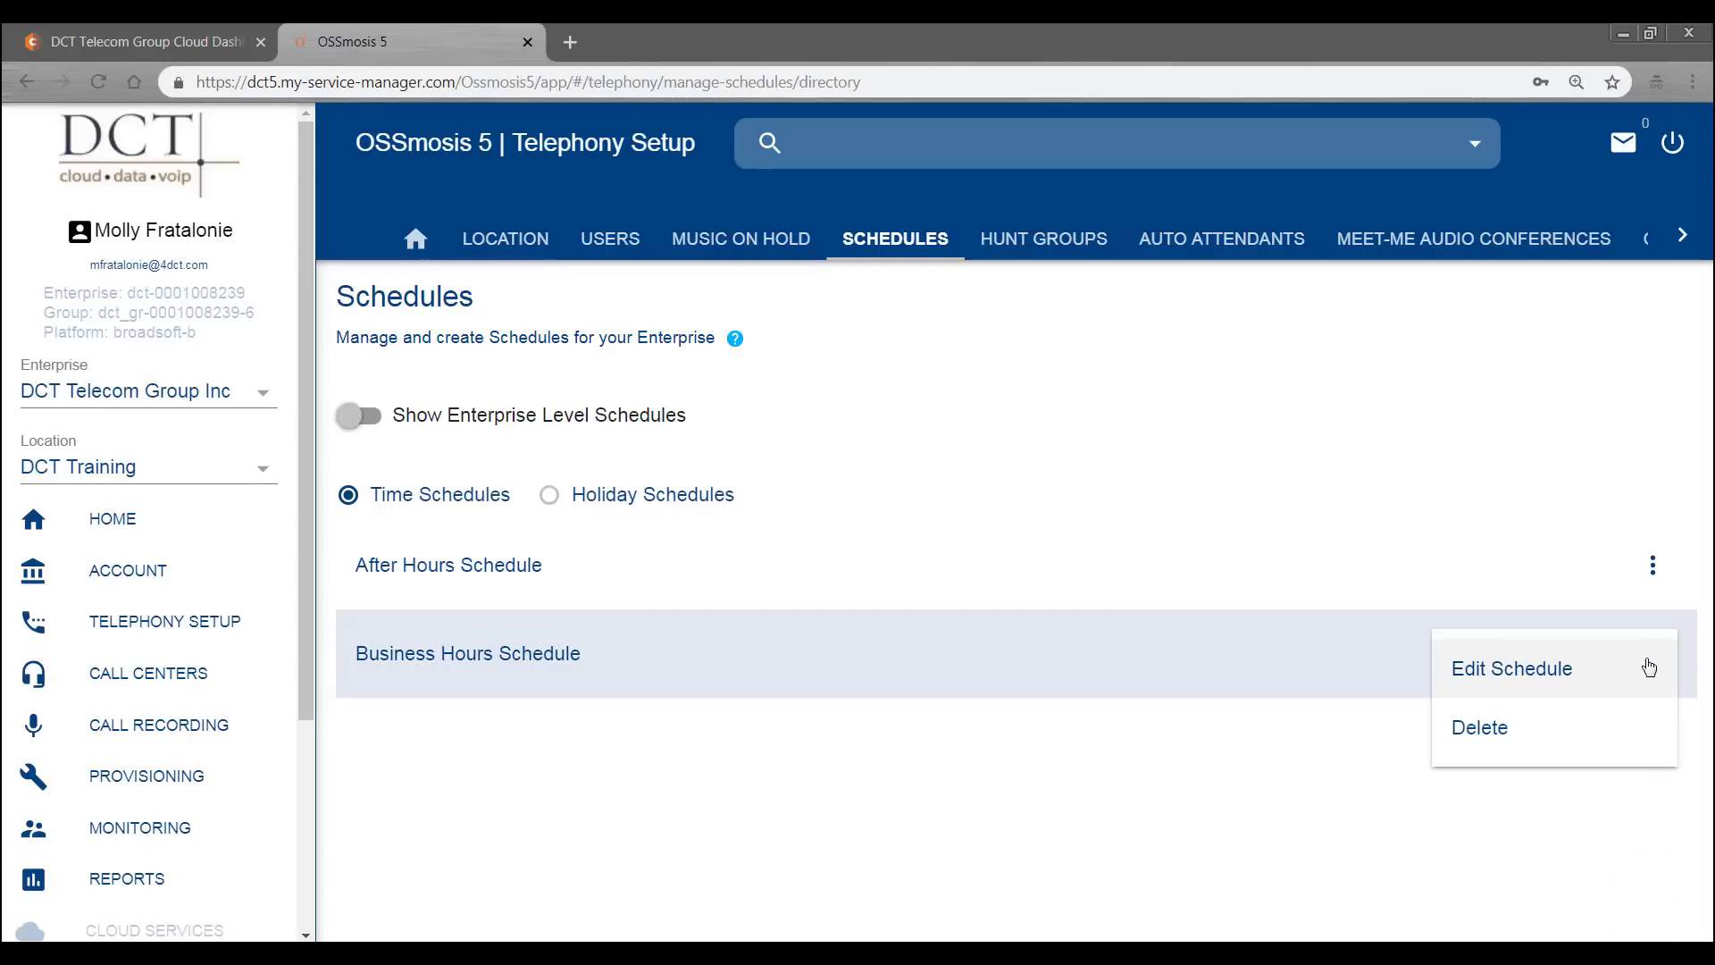
{"action": "left_click", "coordinate": [1649, 667]}
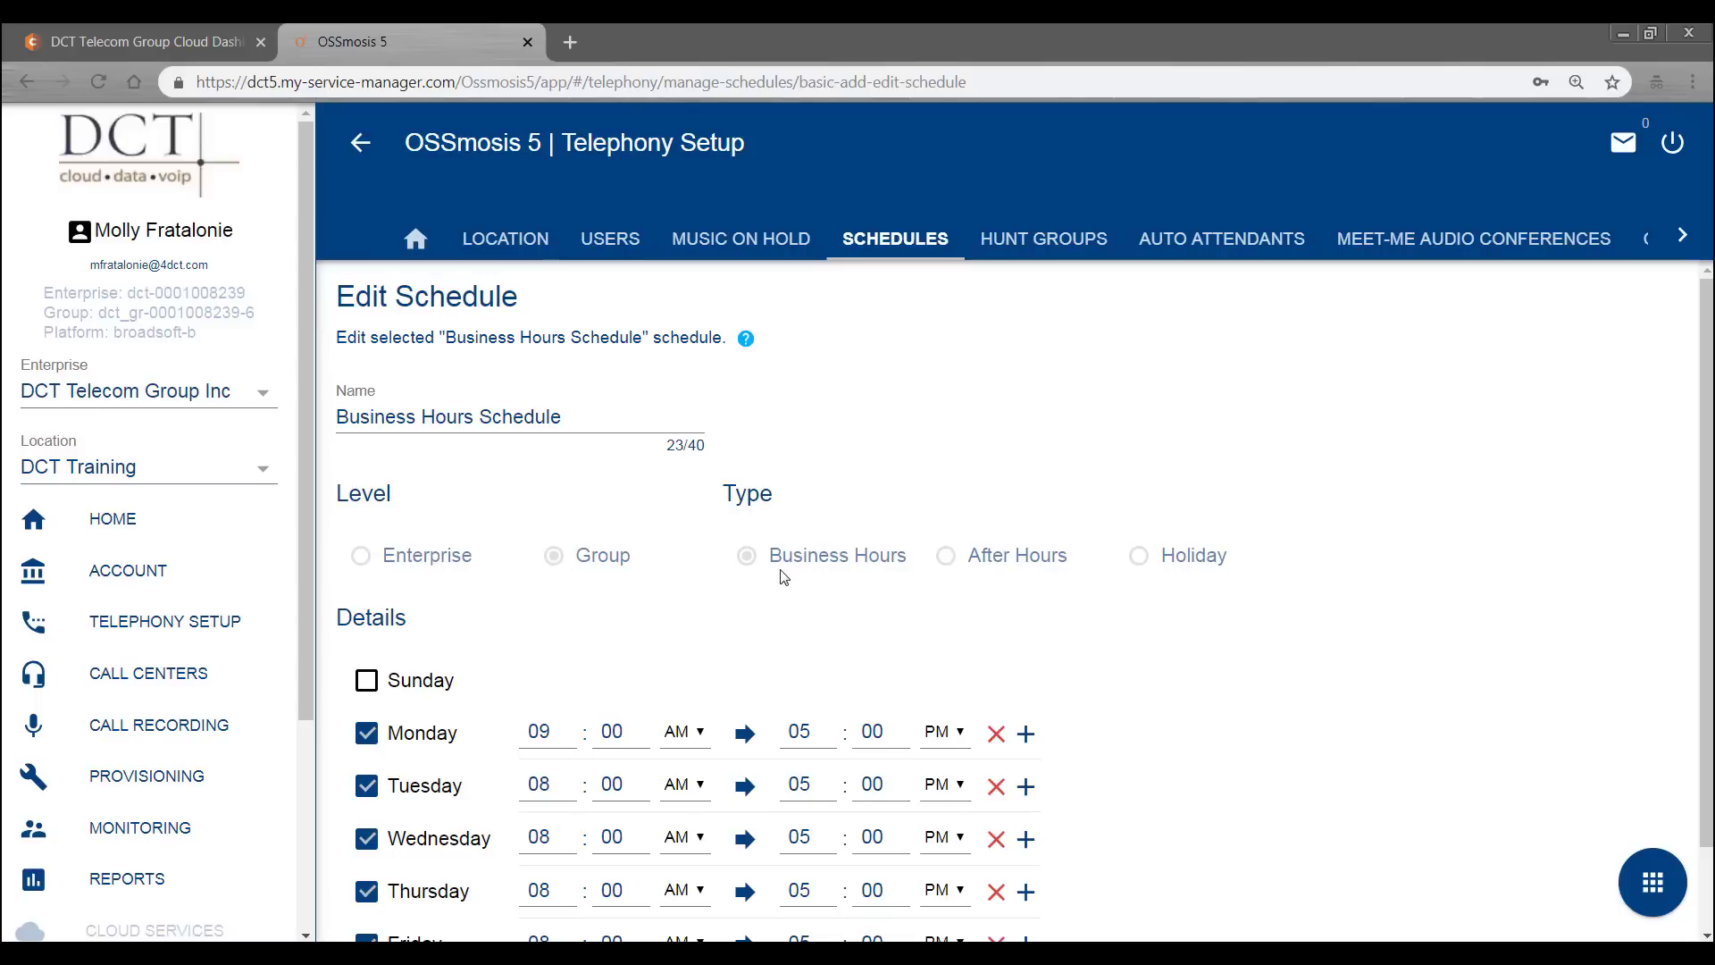
{"action": "scroll", "coordinate": [971, 471], "scroll_direction": "down", "scroll_amount": 1}
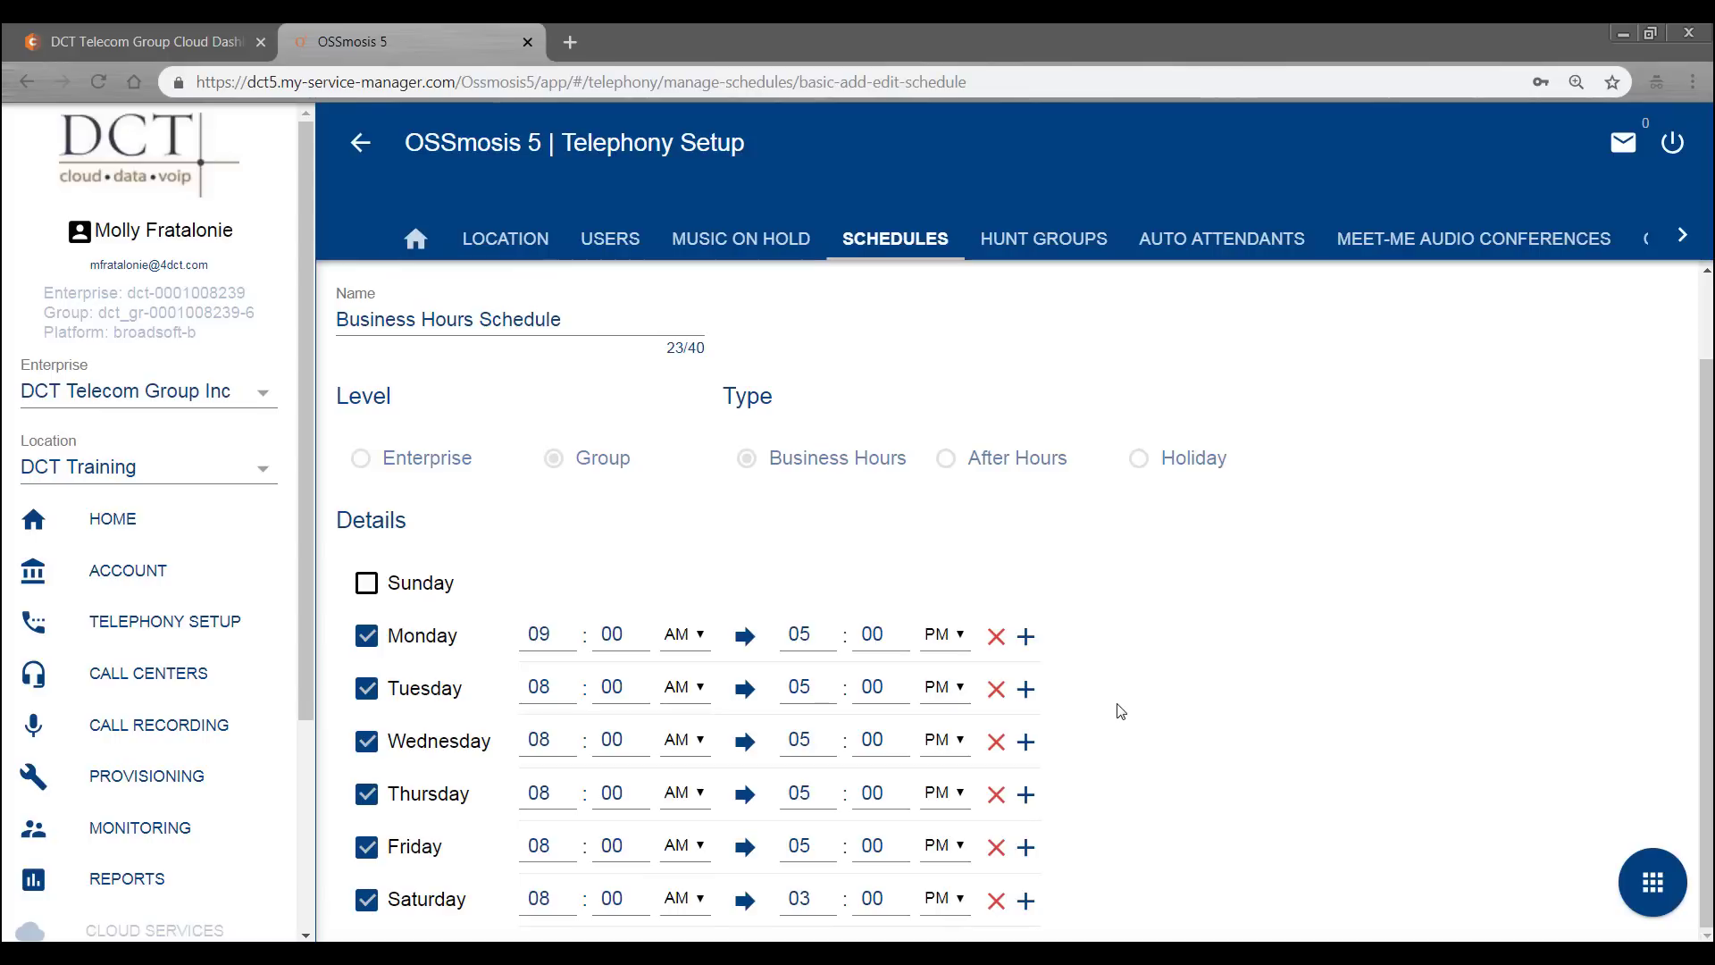
{"action": "left_click", "coordinate": [997, 904]}
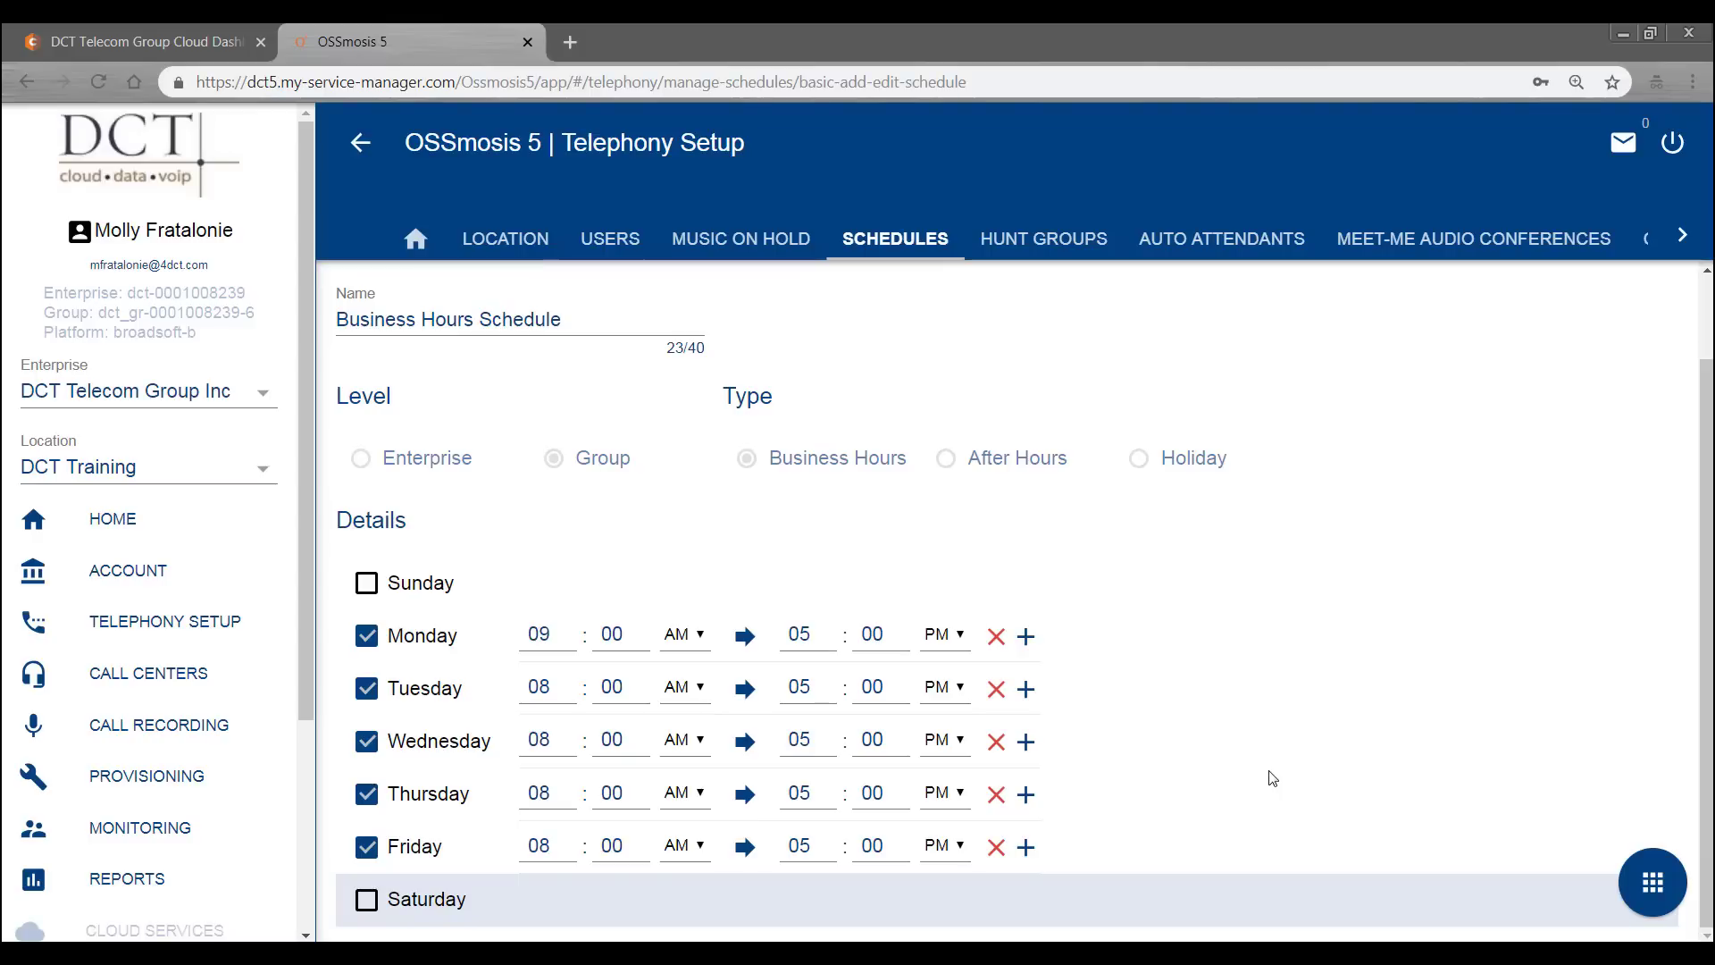
{"action": "left_click", "coordinate": [1652, 880]}
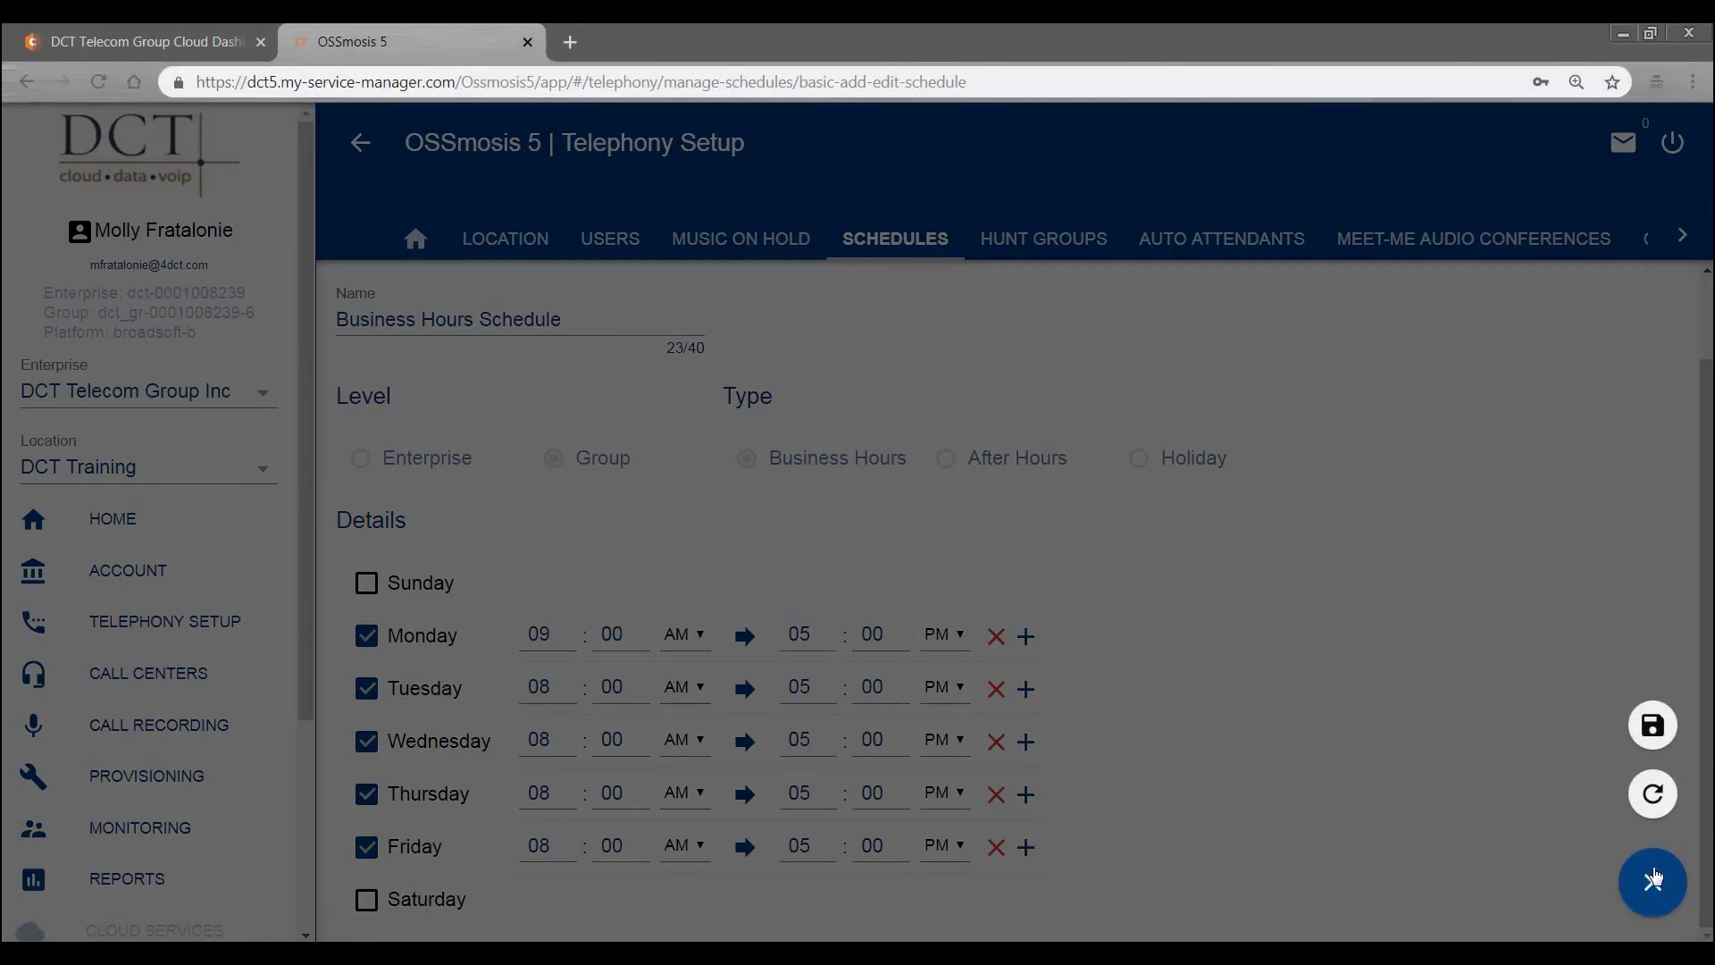
{"action": "left_click", "coordinate": [1650, 730]}
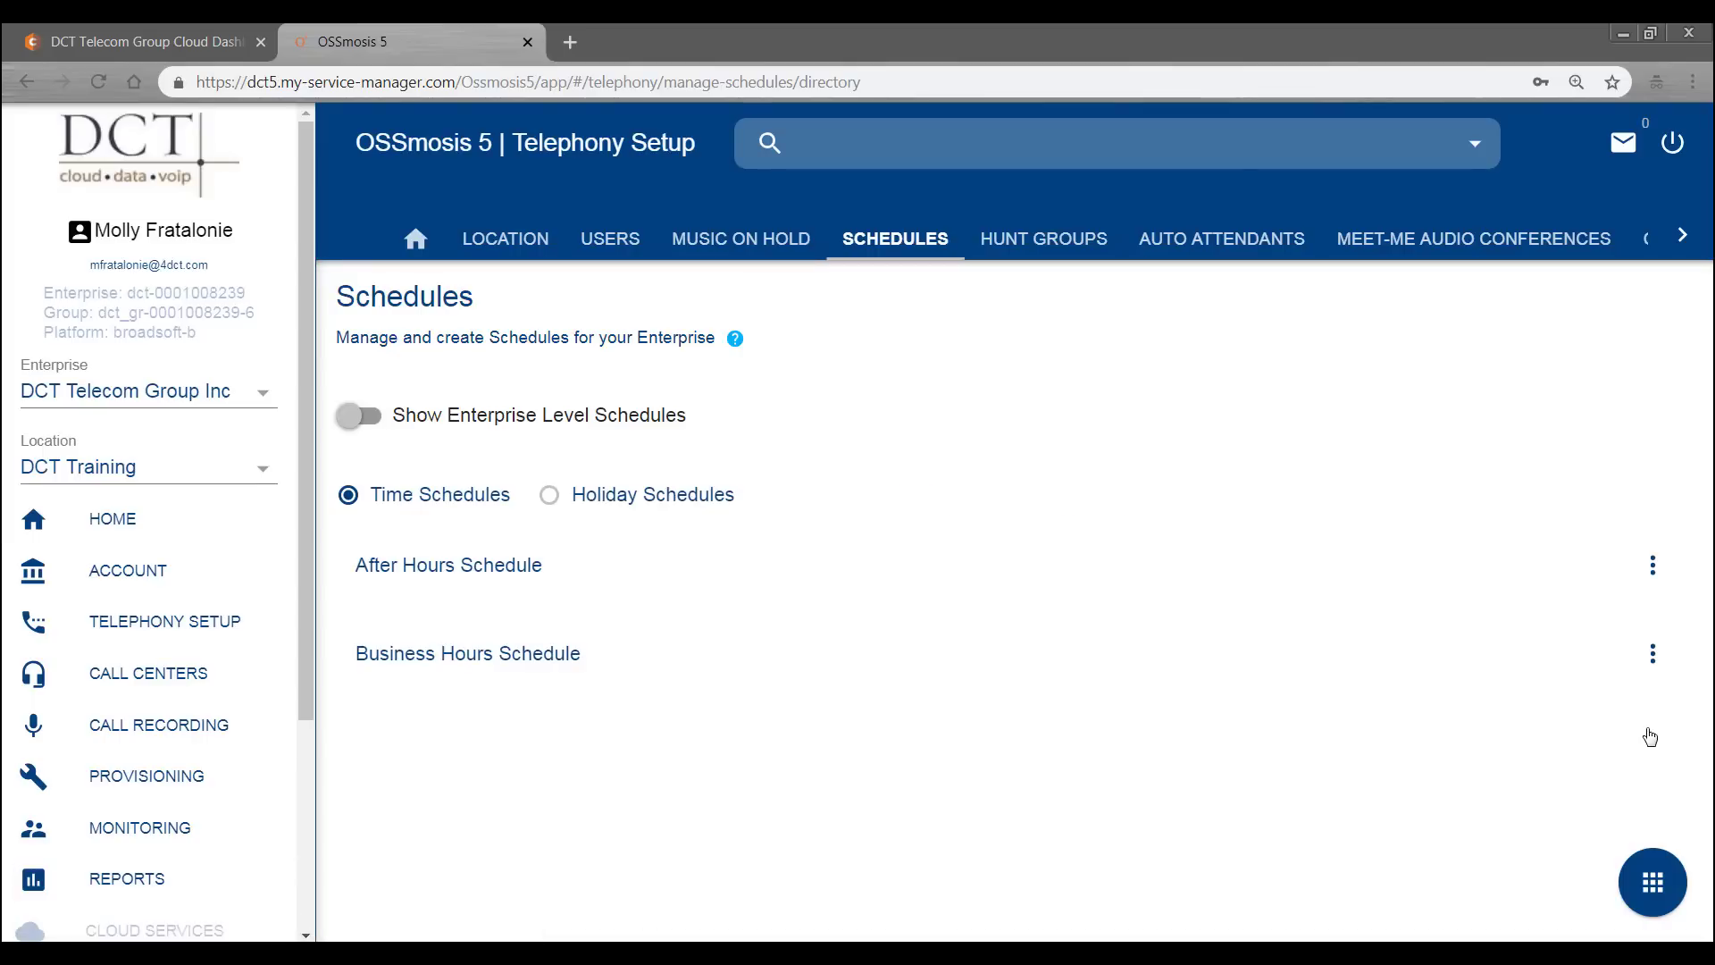
- Start a new schedule draft at Group level with Monday included
{"action": "left_click", "coordinate": [1652, 899]}
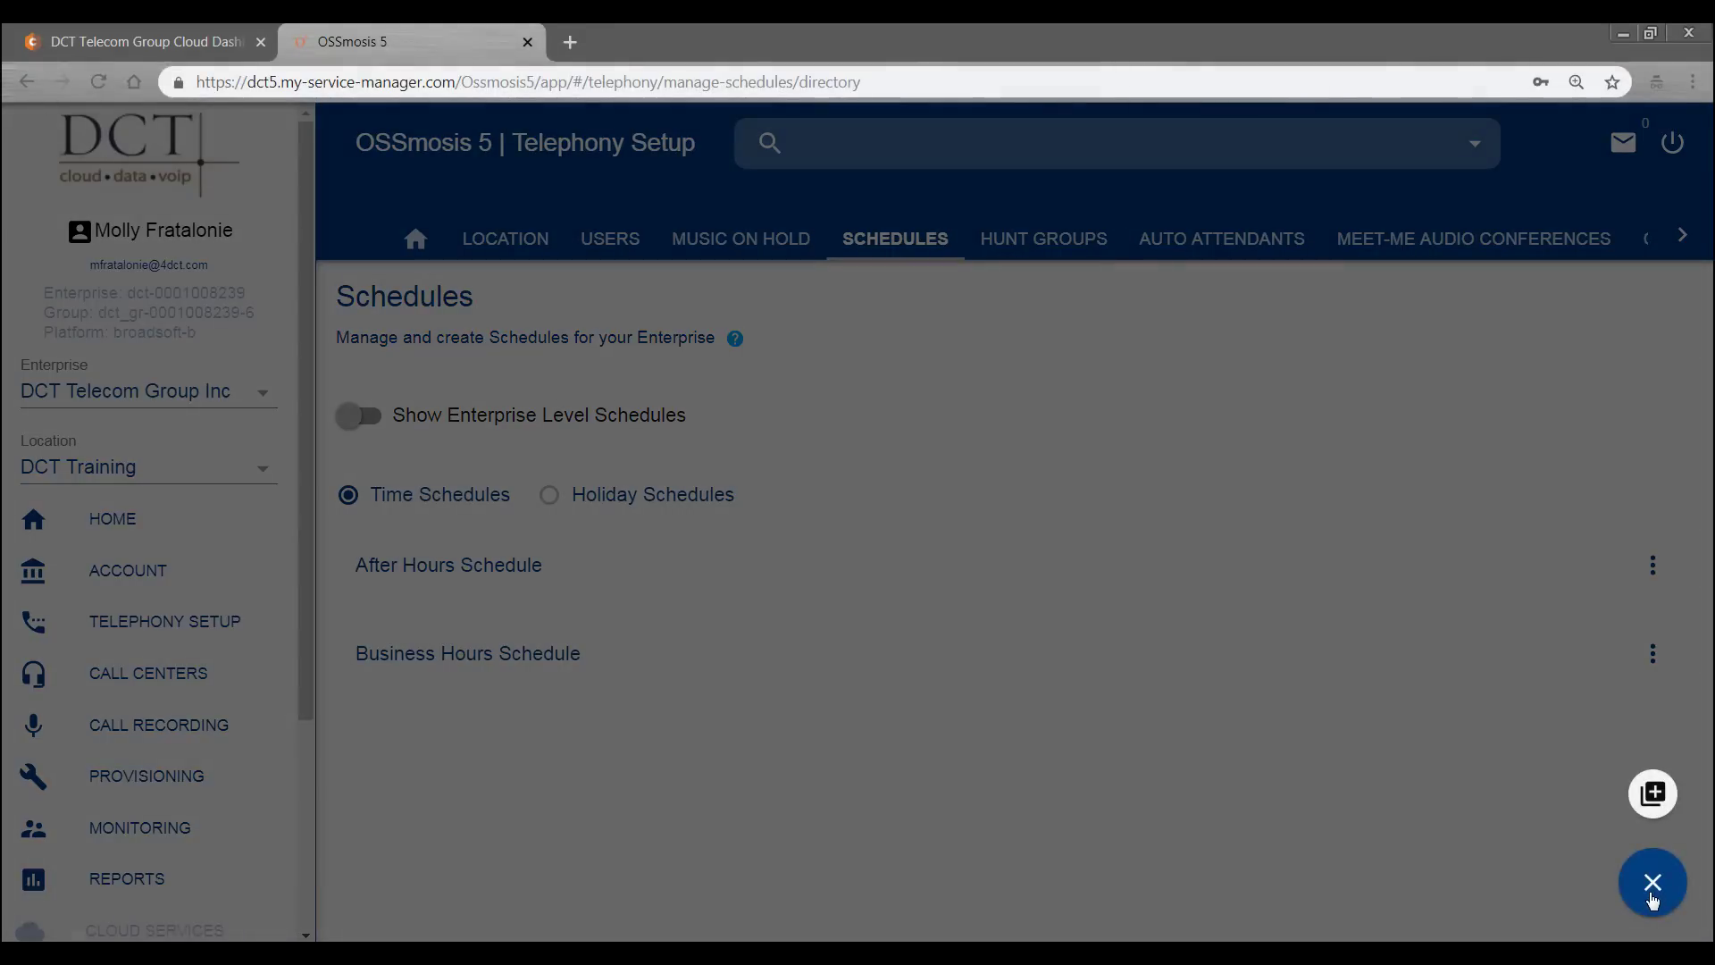
{"action": "left_click", "coordinate": [1654, 795]}
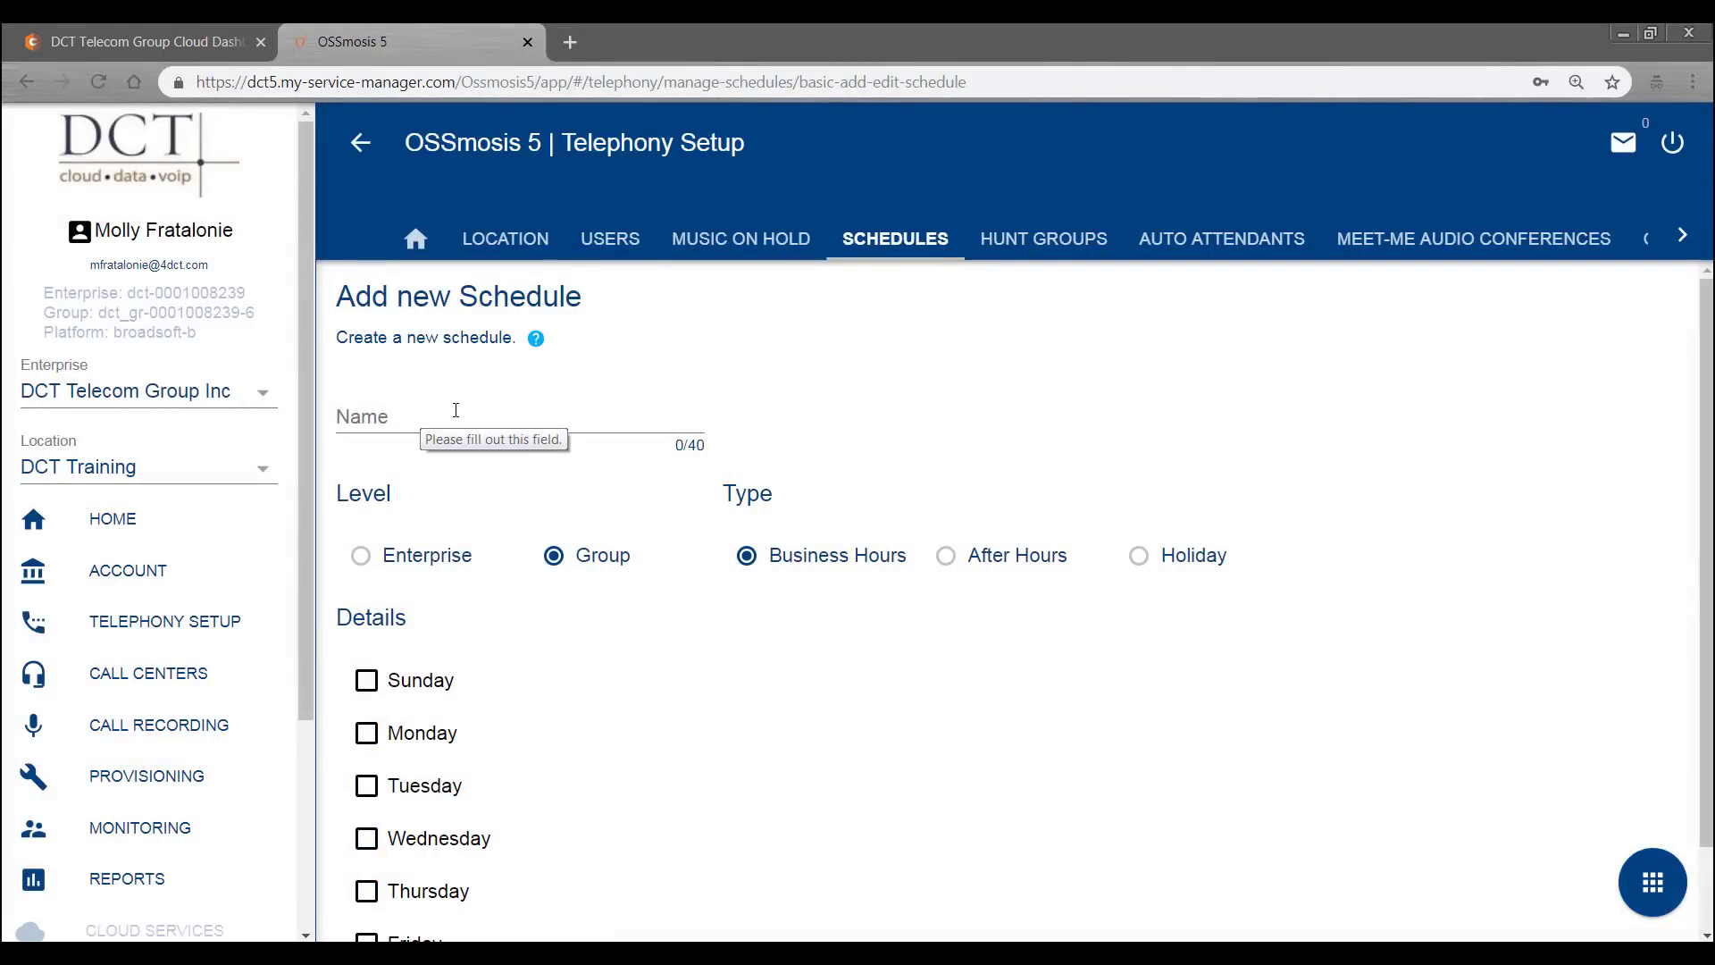
{"action": "left_click", "coordinate": [360, 557]}
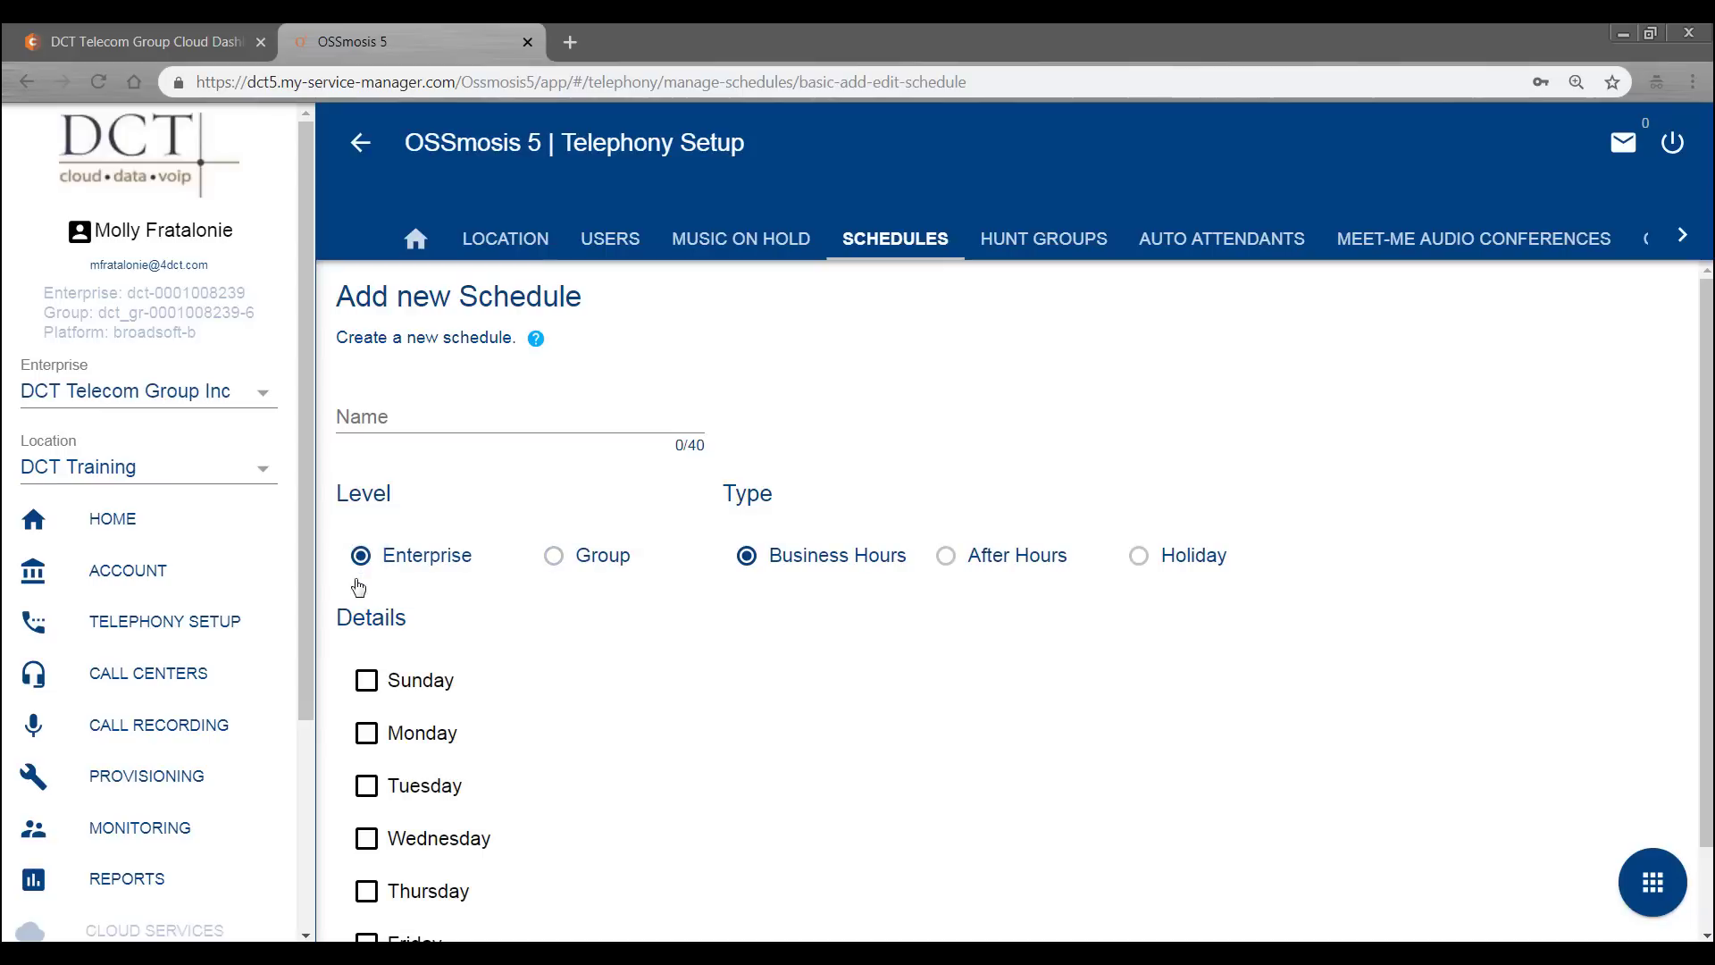
{"action": "left_click", "coordinate": [551, 569]}
{"action": "scroll", "coordinate": [625, 732], "scroll_direction": "down", "scroll_amount": 1}
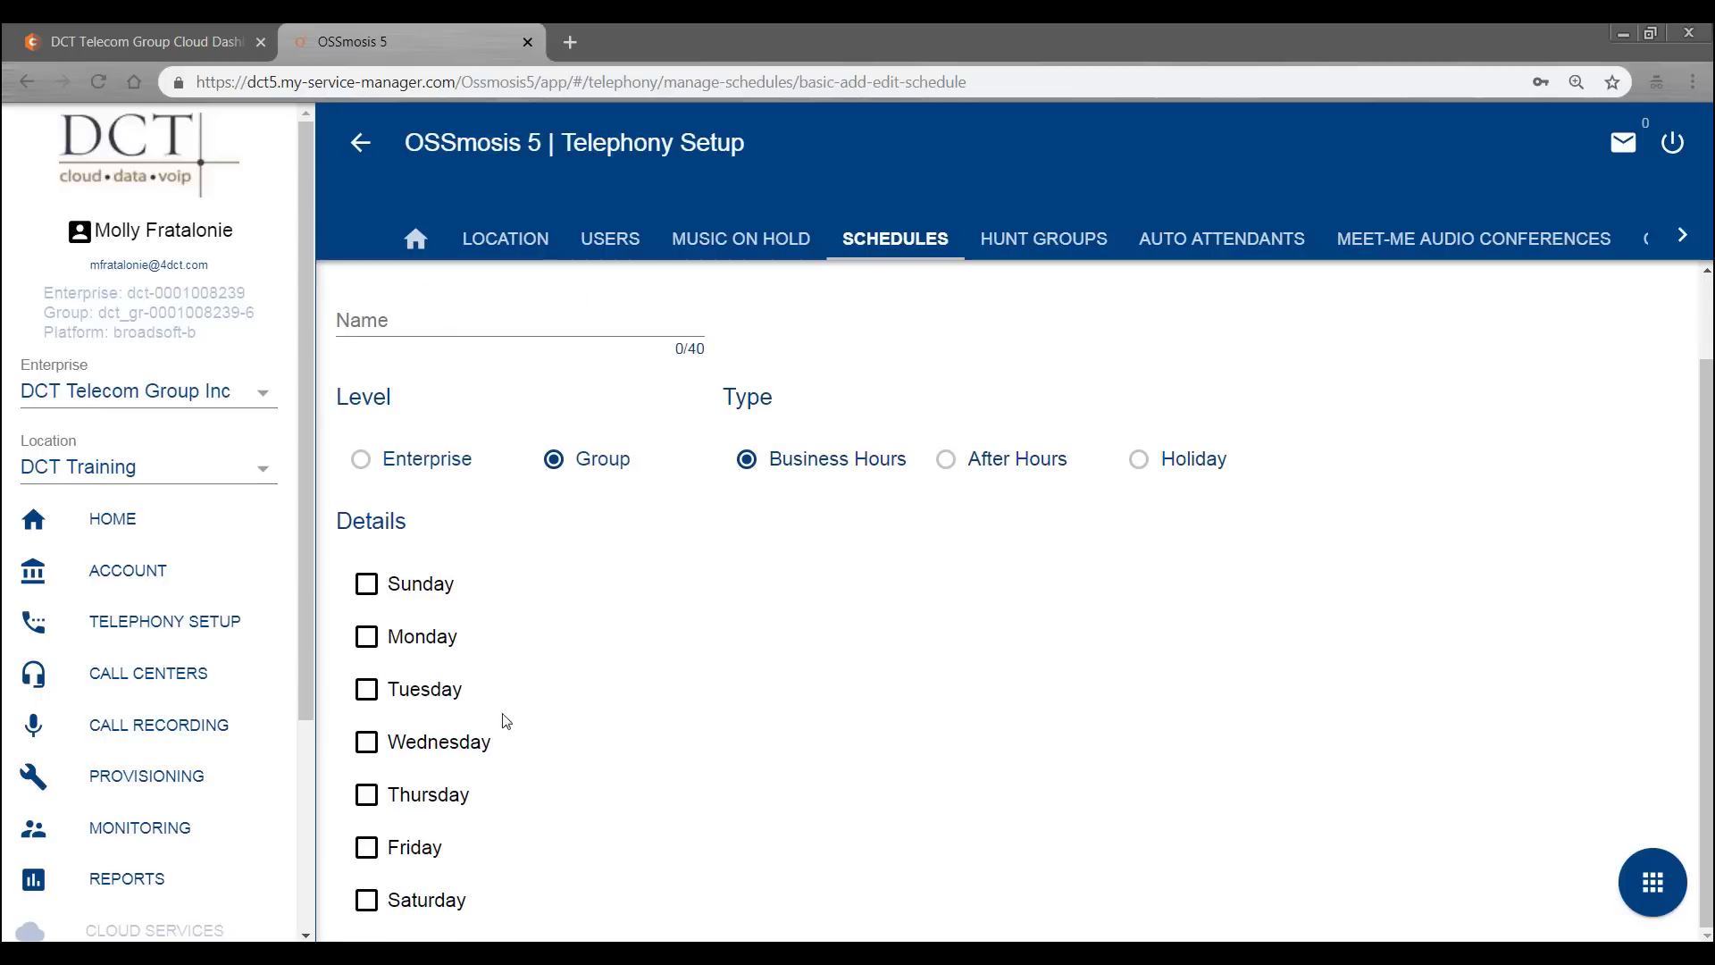
{"action": "left_click", "coordinate": [367, 637]}
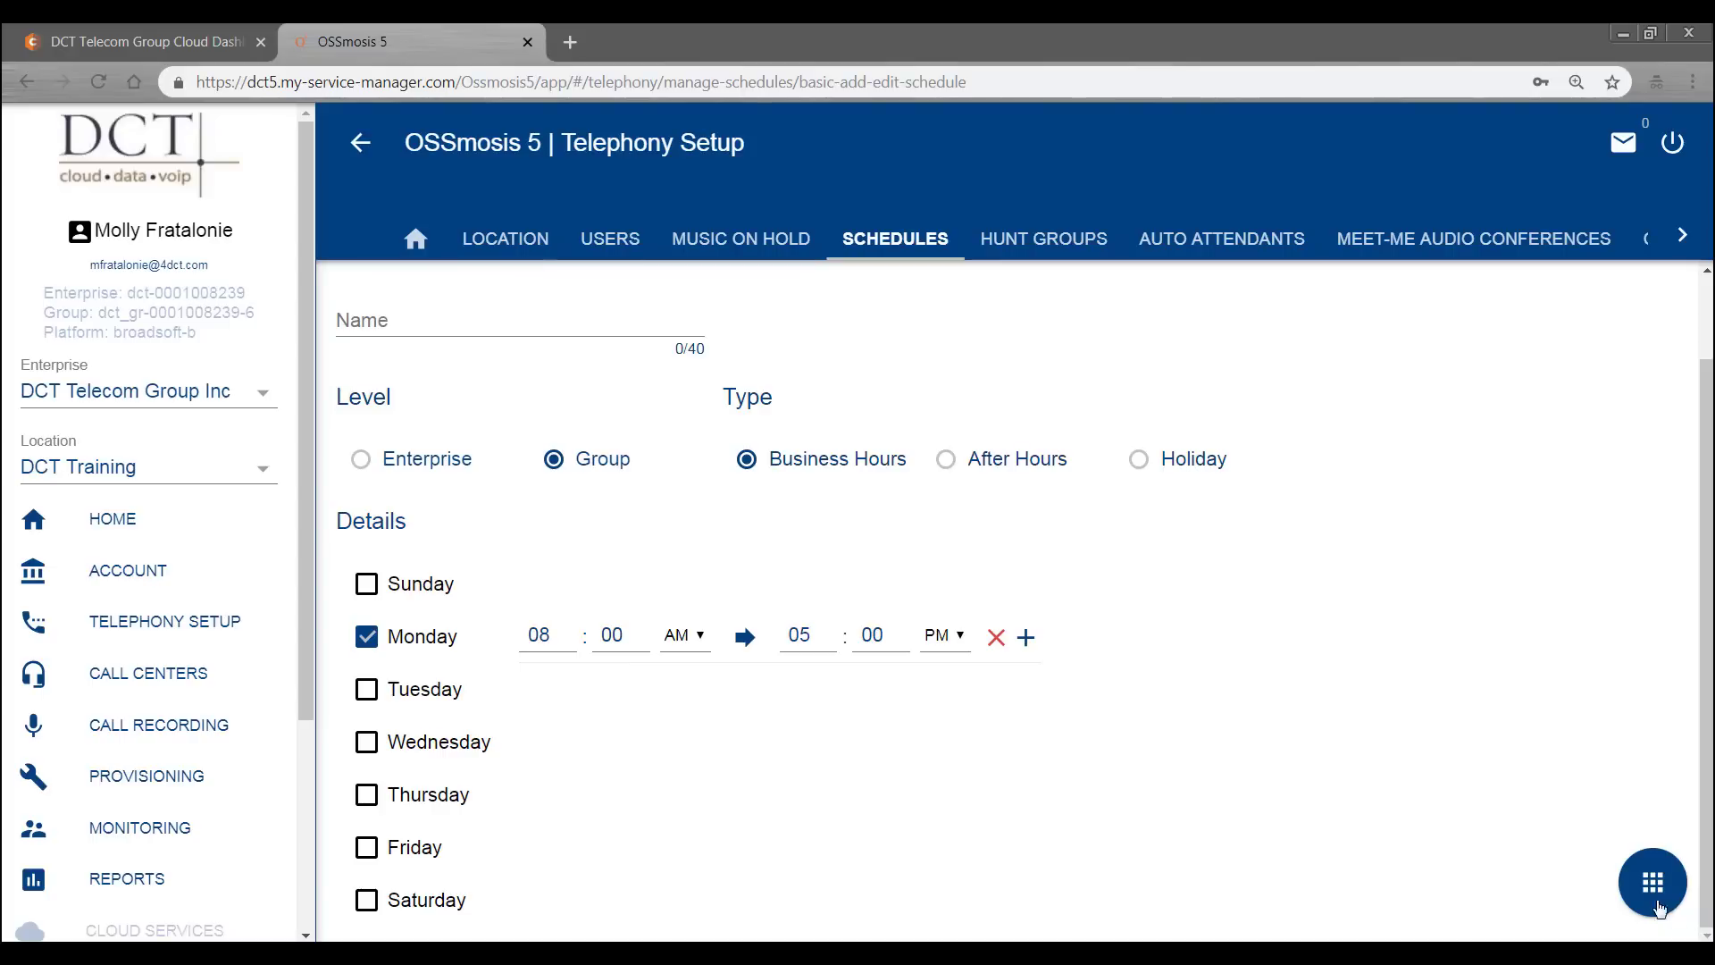
- Leave the new schedule form and discard the unsaved draft
{"action": "left_click", "coordinate": [1643, 876]}
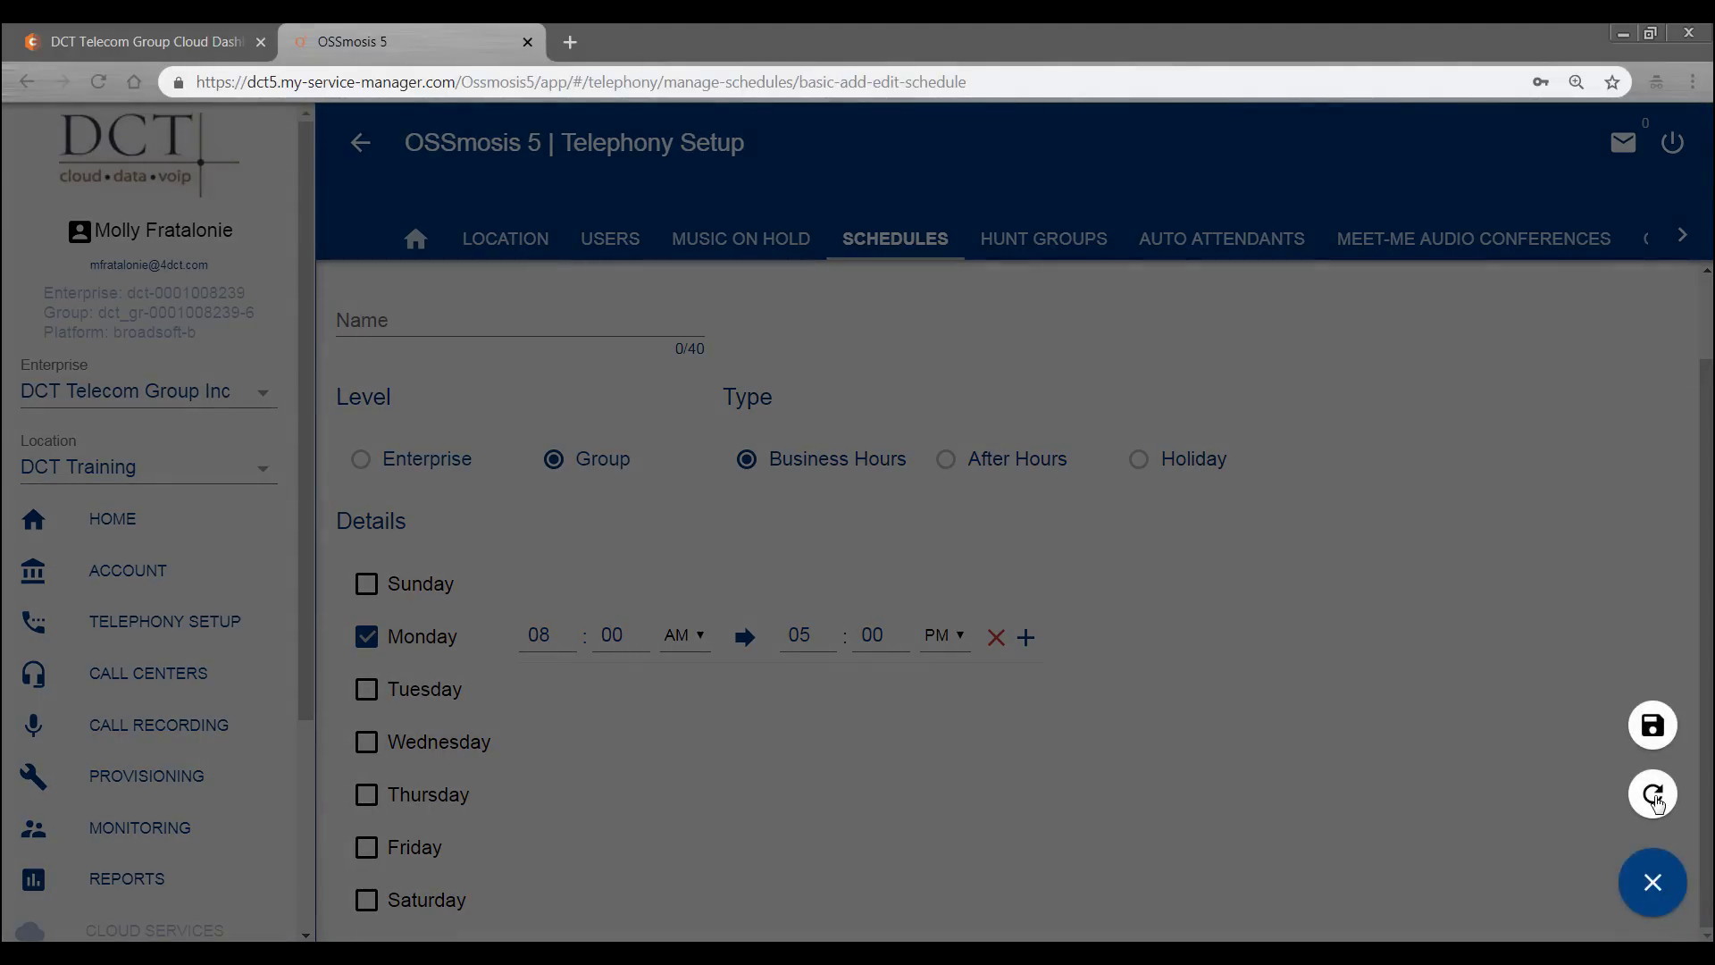
{"action": "left_click", "coordinate": [1658, 874]}
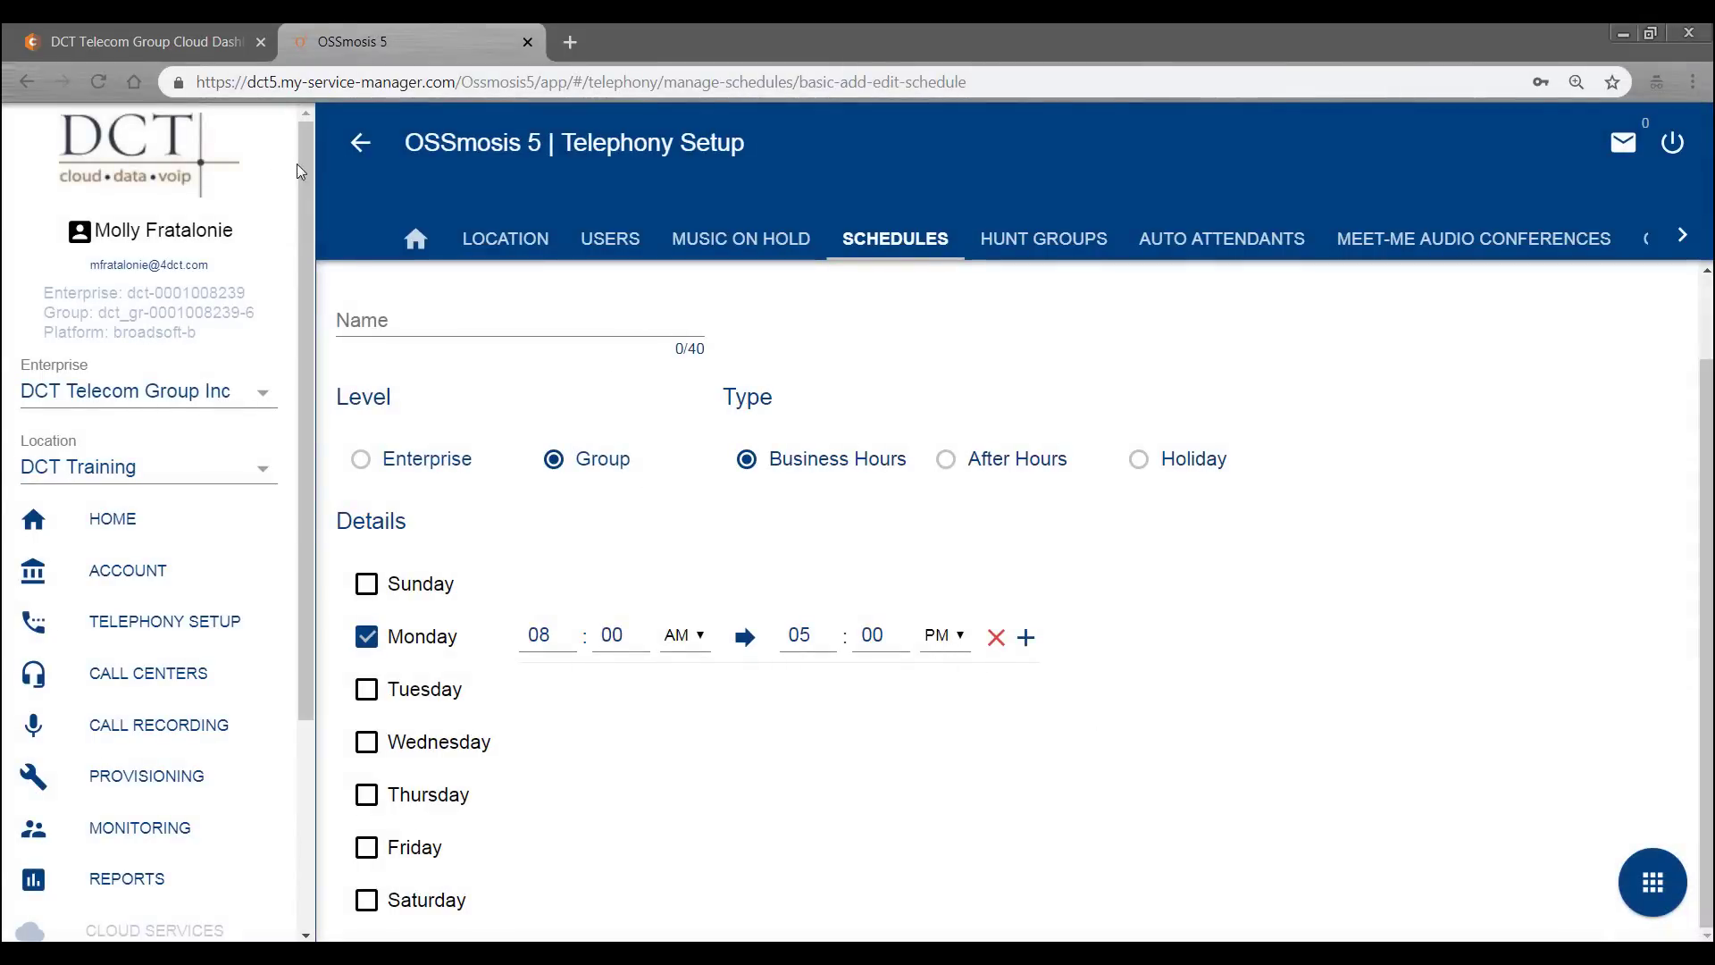
{"action": "left_click", "coordinate": [361, 145]}
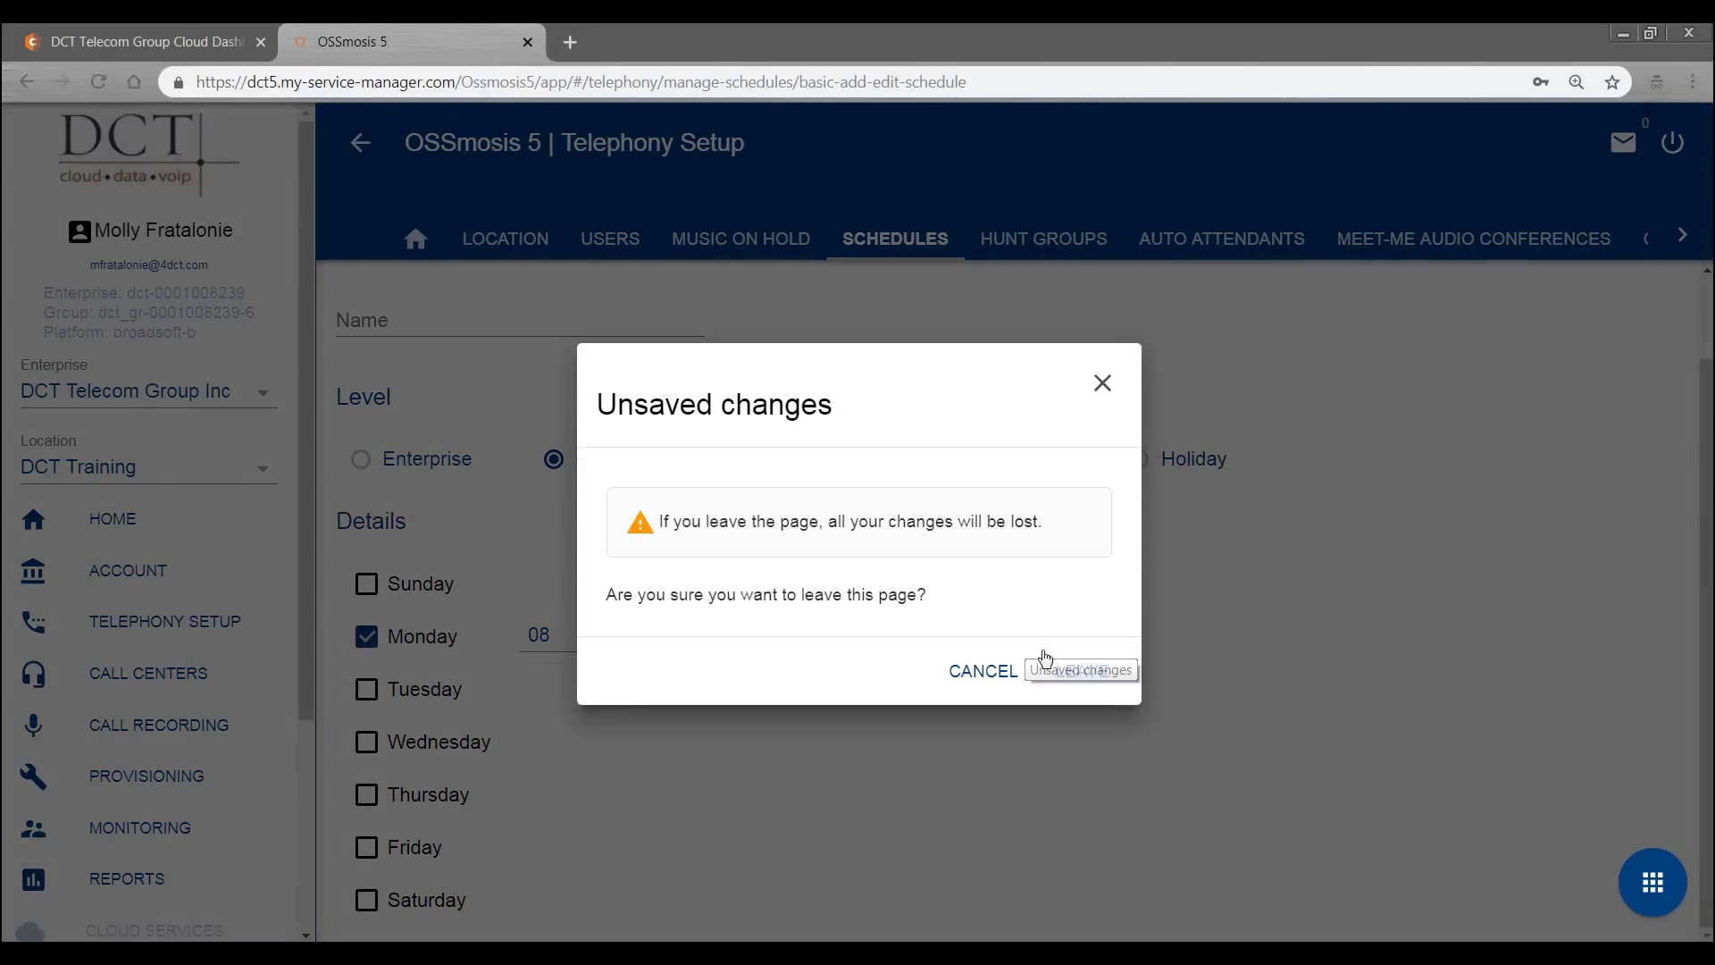
{"action": "left_click", "coordinate": [1074, 667]}
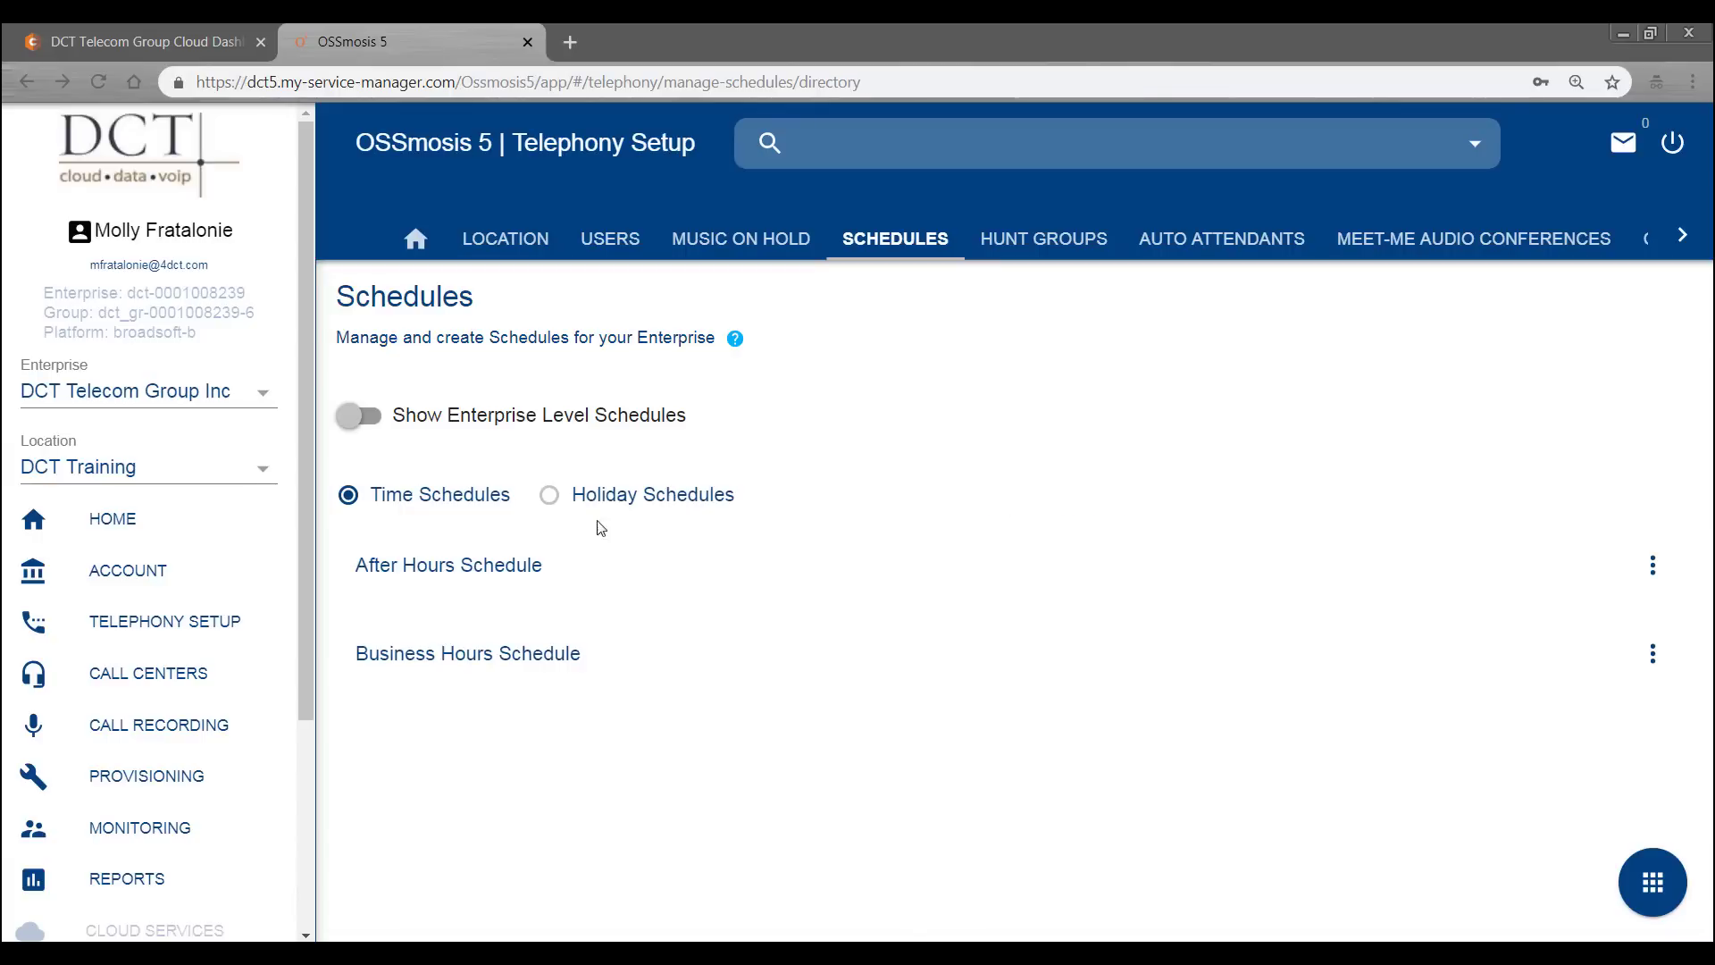
- Switch to Holiday Schedules and edit the Holiday schedule to see its entries
{"action": "left_click", "coordinate": [665, 499]}
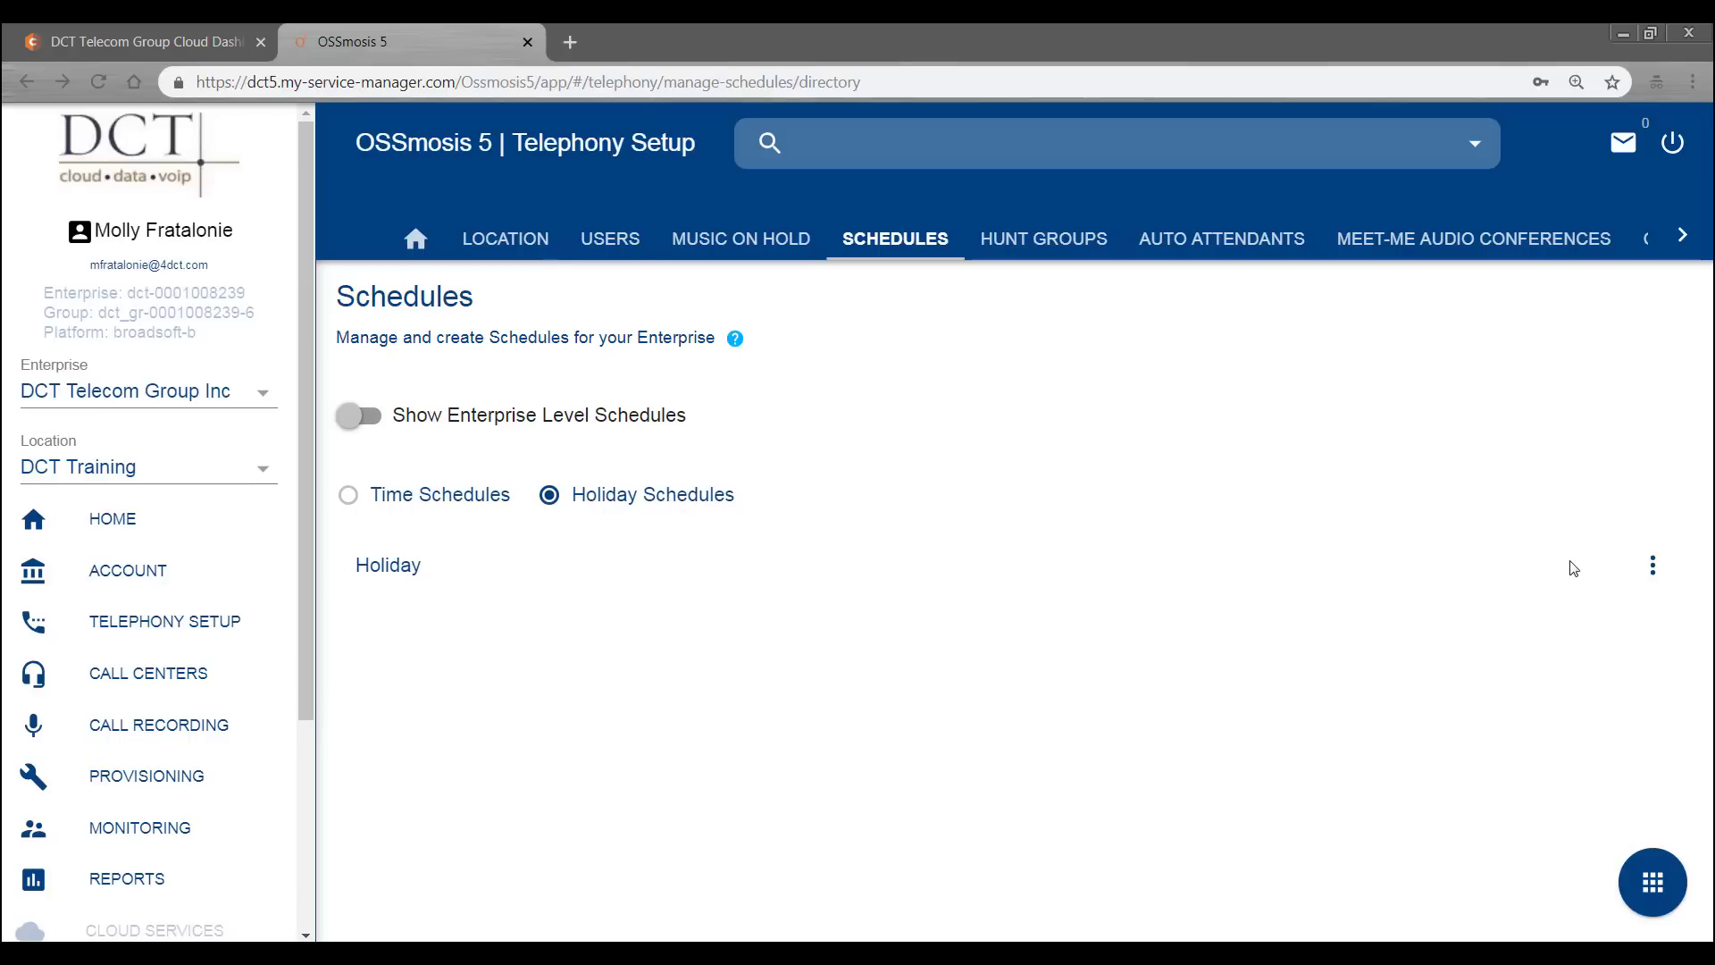
{"action": "left_click", "coordinate": [1652, 568]}
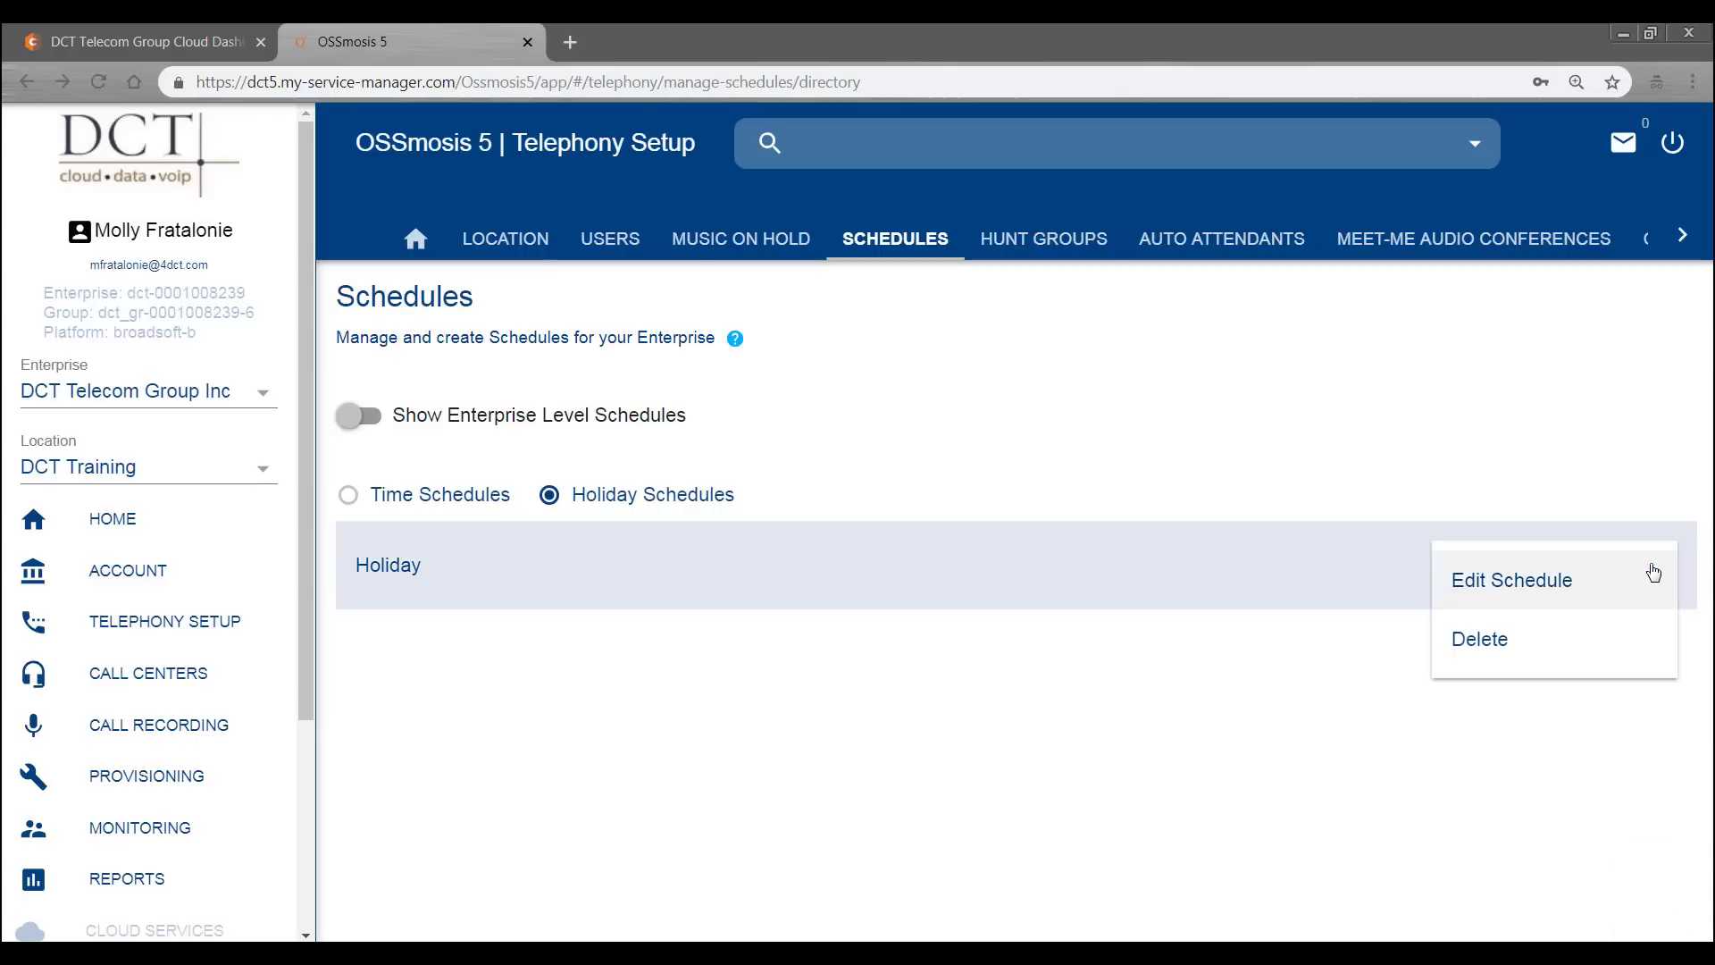
{"action": "left_click", "coordinate": [1650, 574]}
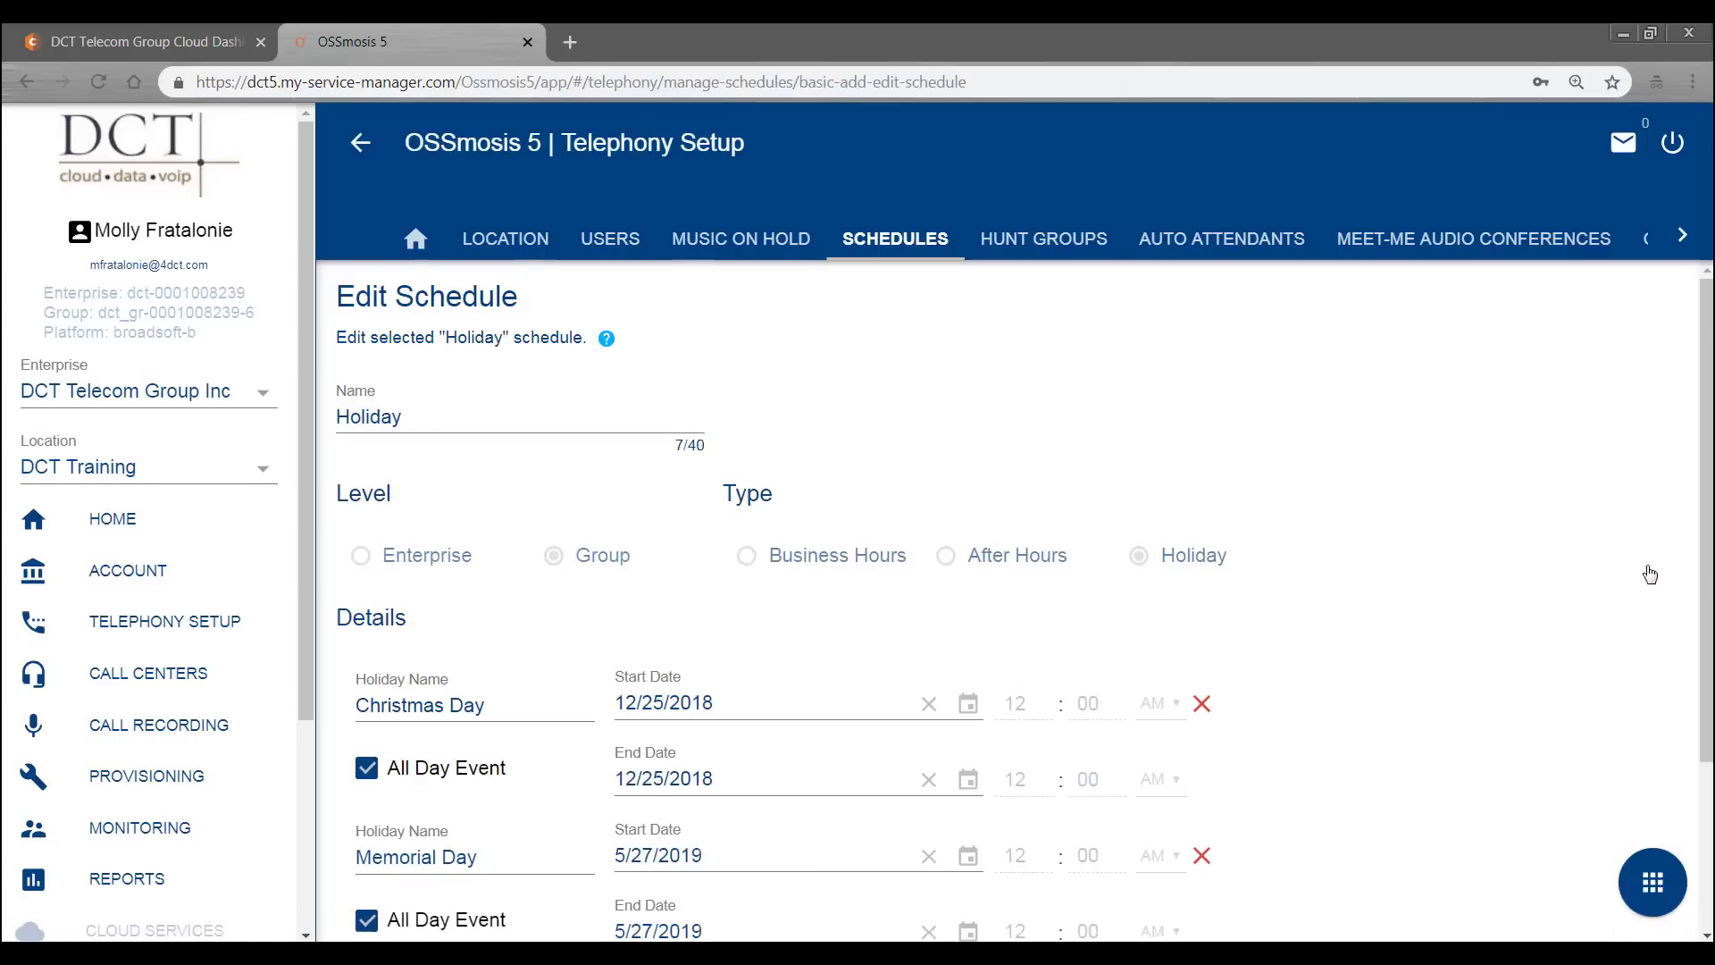
{"action": "scroll", "coordinate": [1651, 574], "scroll_direction": "down", "scroll_amount": 3}
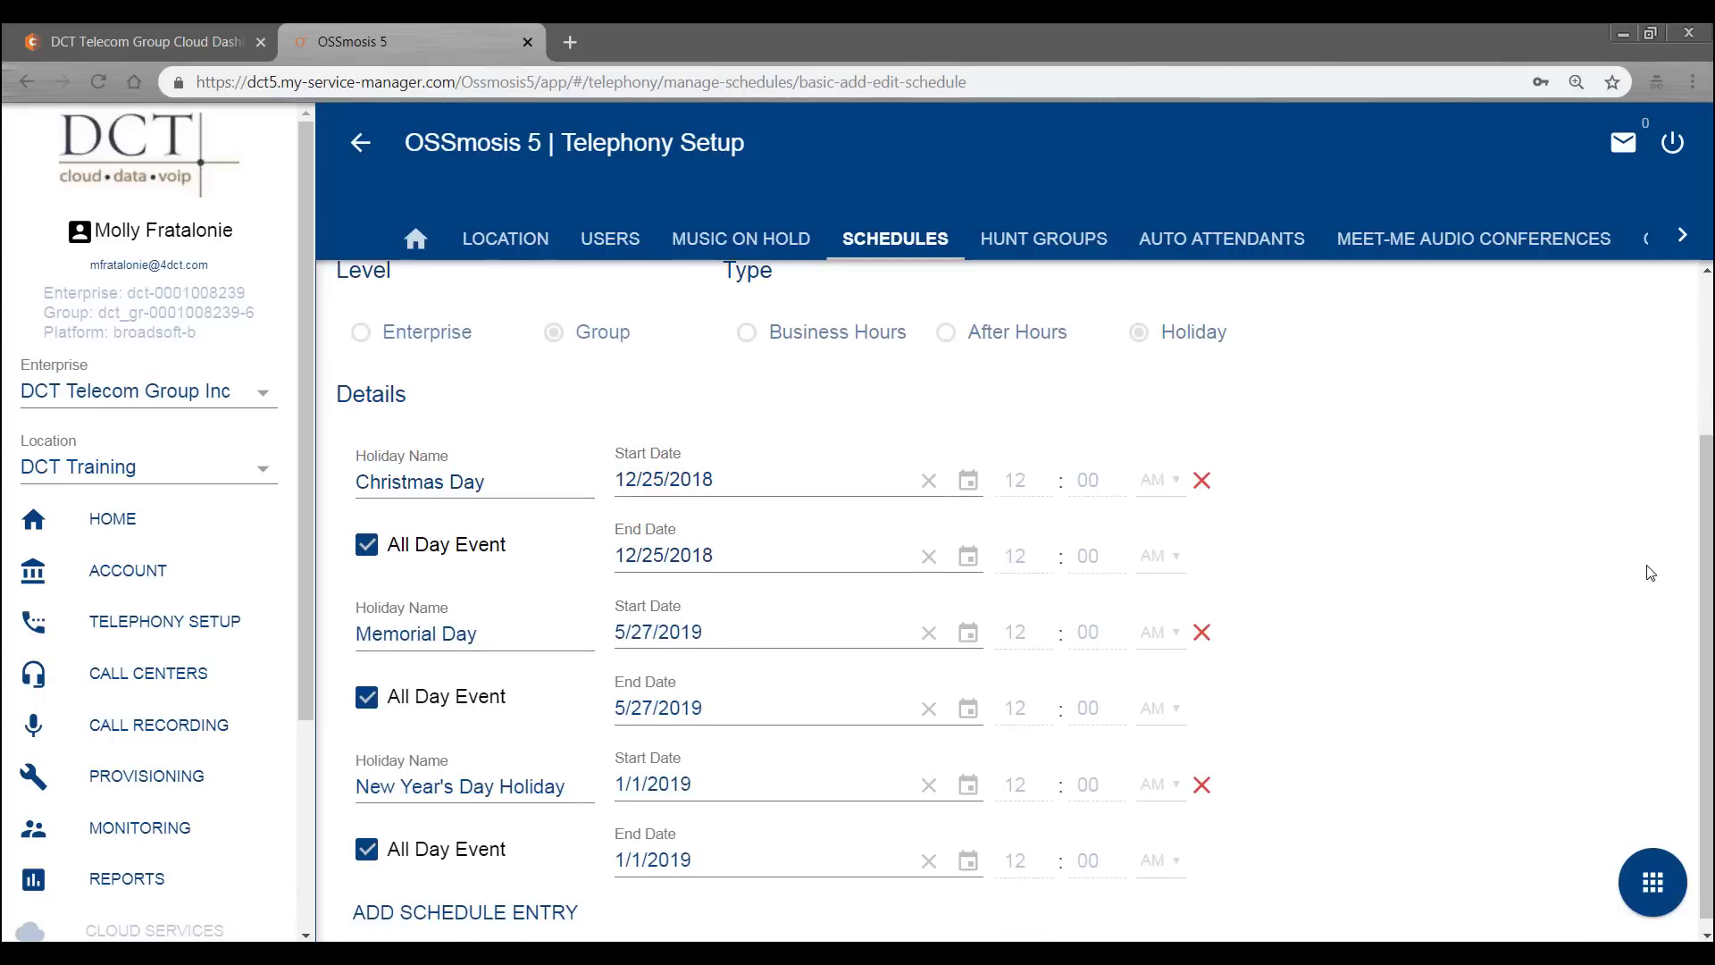
{"action": "scroll", "coordinate": [1650, 574], "scroll_direction": "down", "scroll_amount": 1}
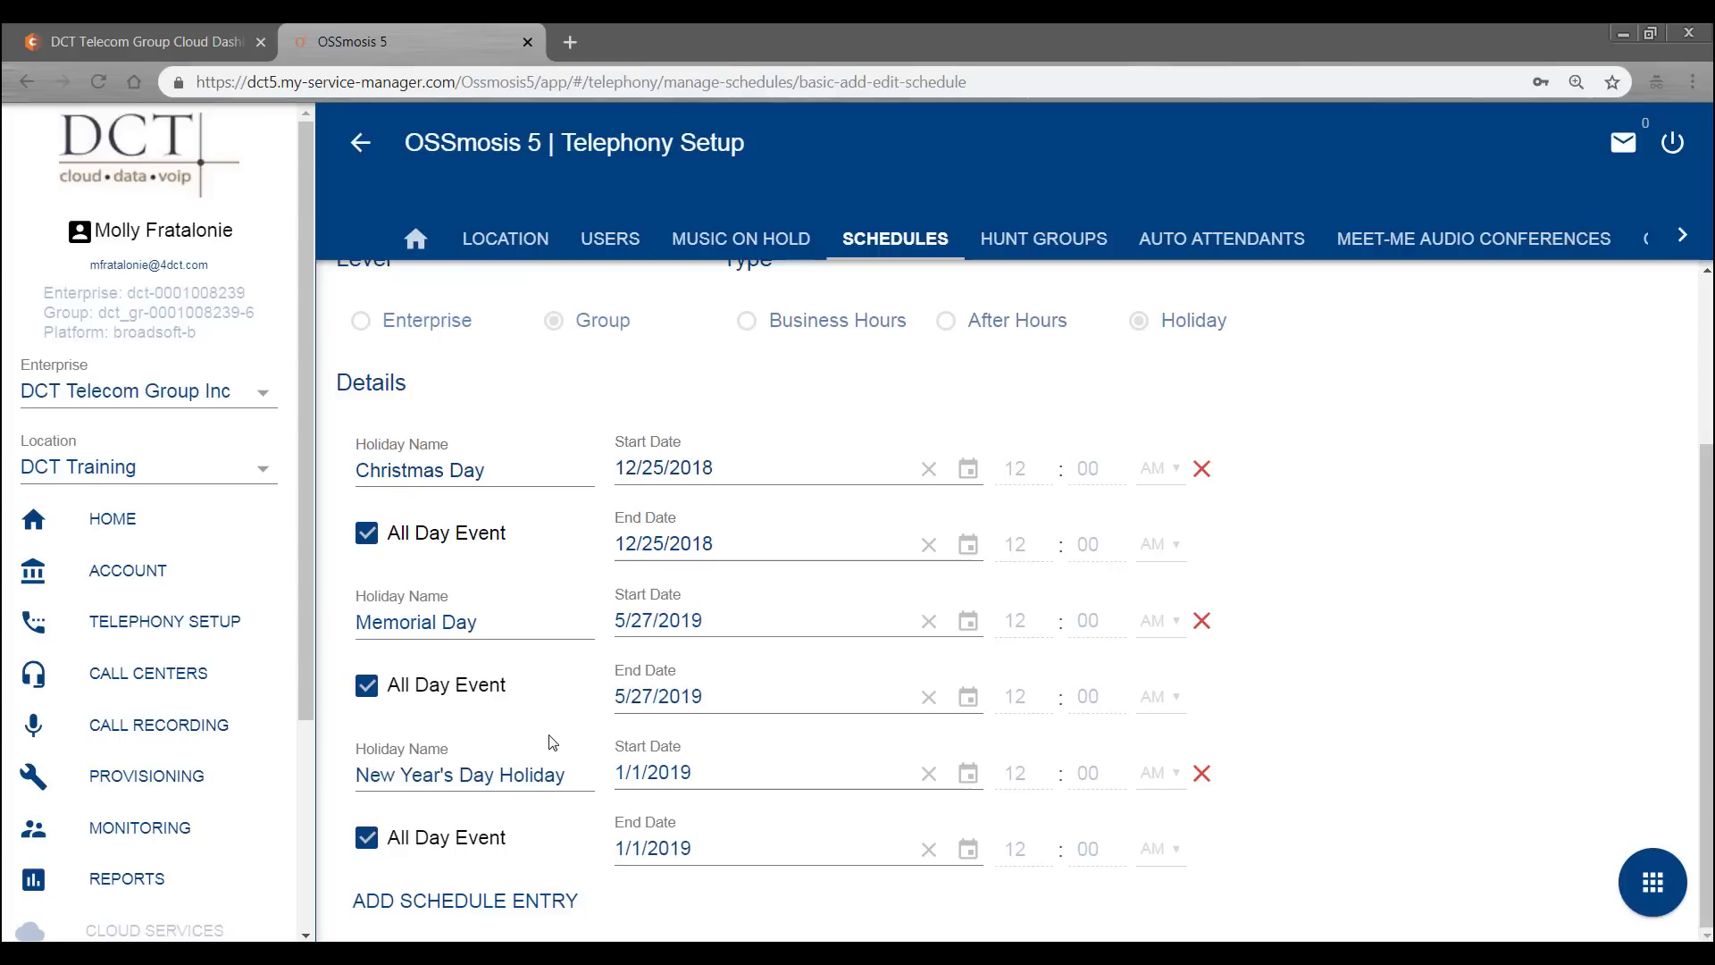
- Add a new holiday entry named 'Christmas Eve'
{"action": "left_click", "coordinate": [478, 902]}
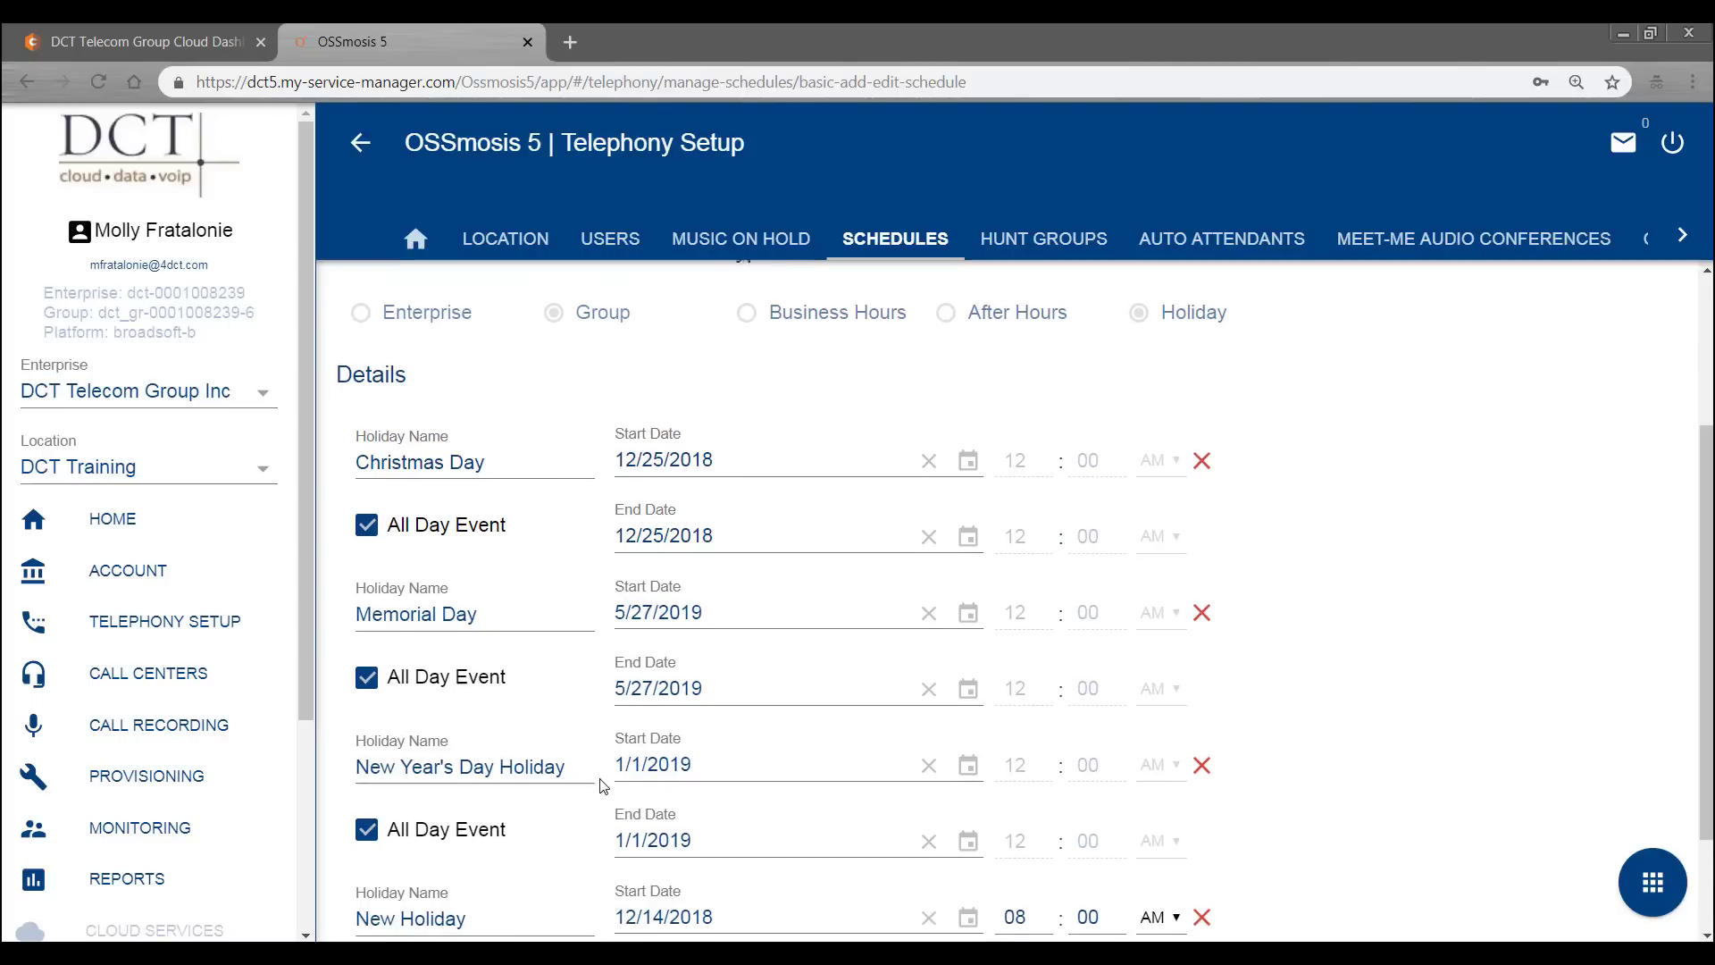
{"action": "scroll", "coordinate": [572, 777], "scroll_direction": "down", "scroll_amount": 2}
{"action": "left_click_drag", "start_coordinate": [534, 774], "coordinate": [323, 766]}
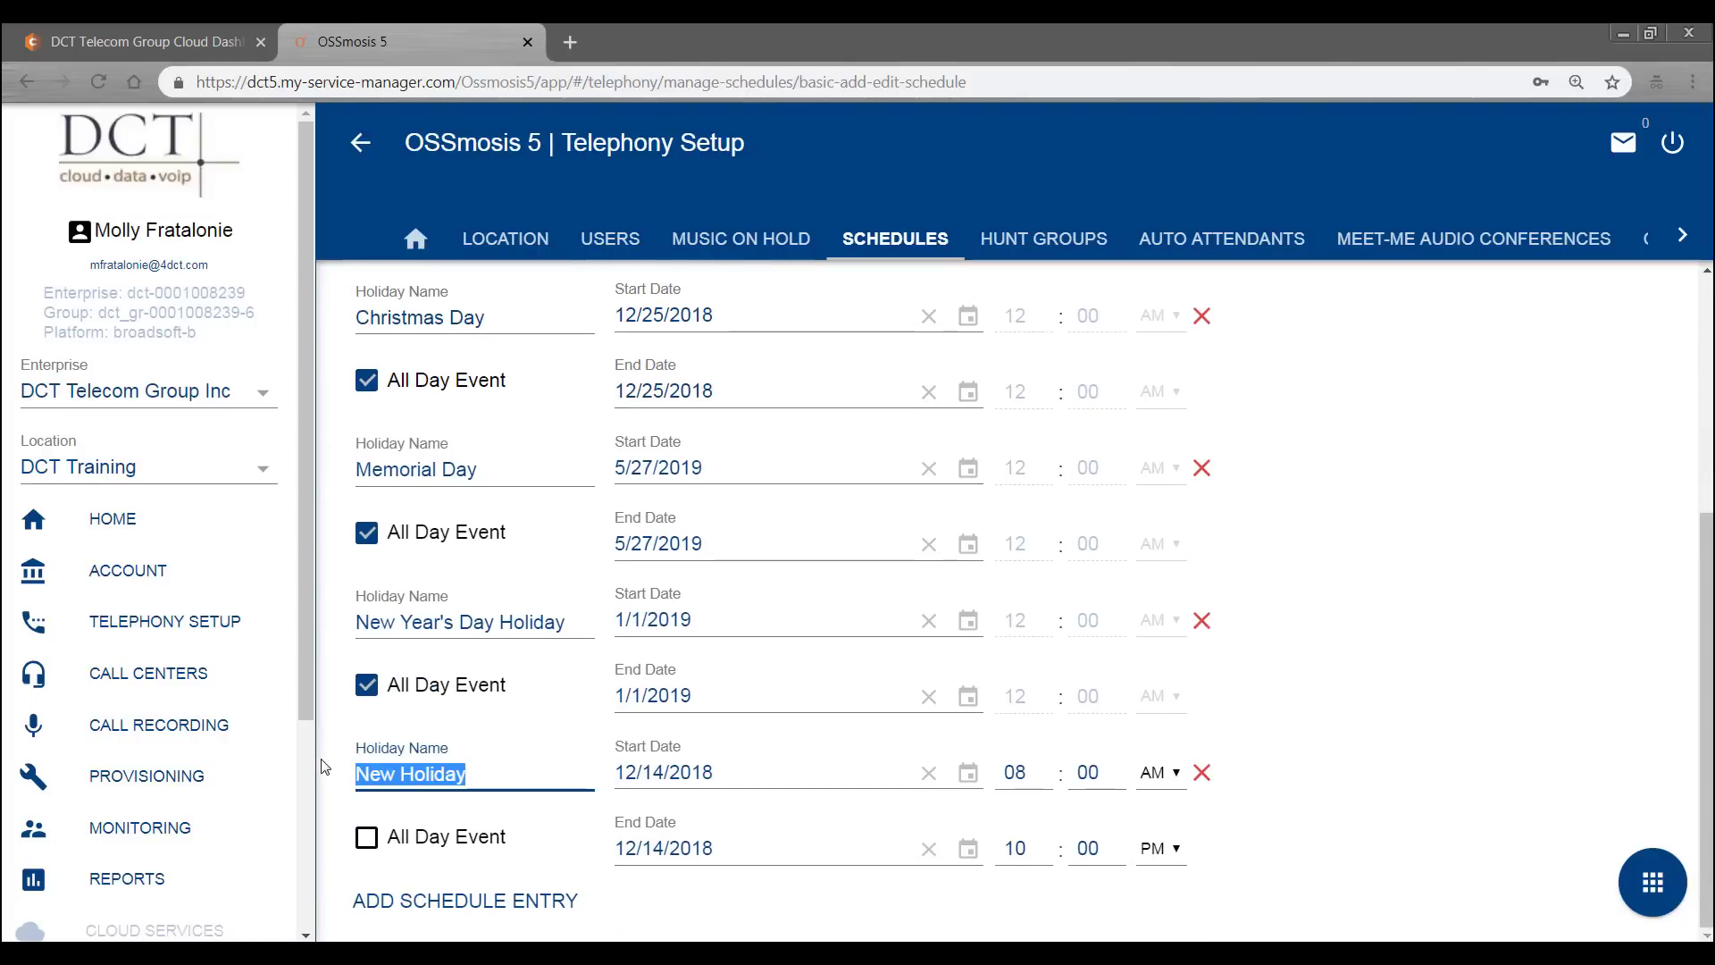
{"action": "type", "text": "Christmas"}
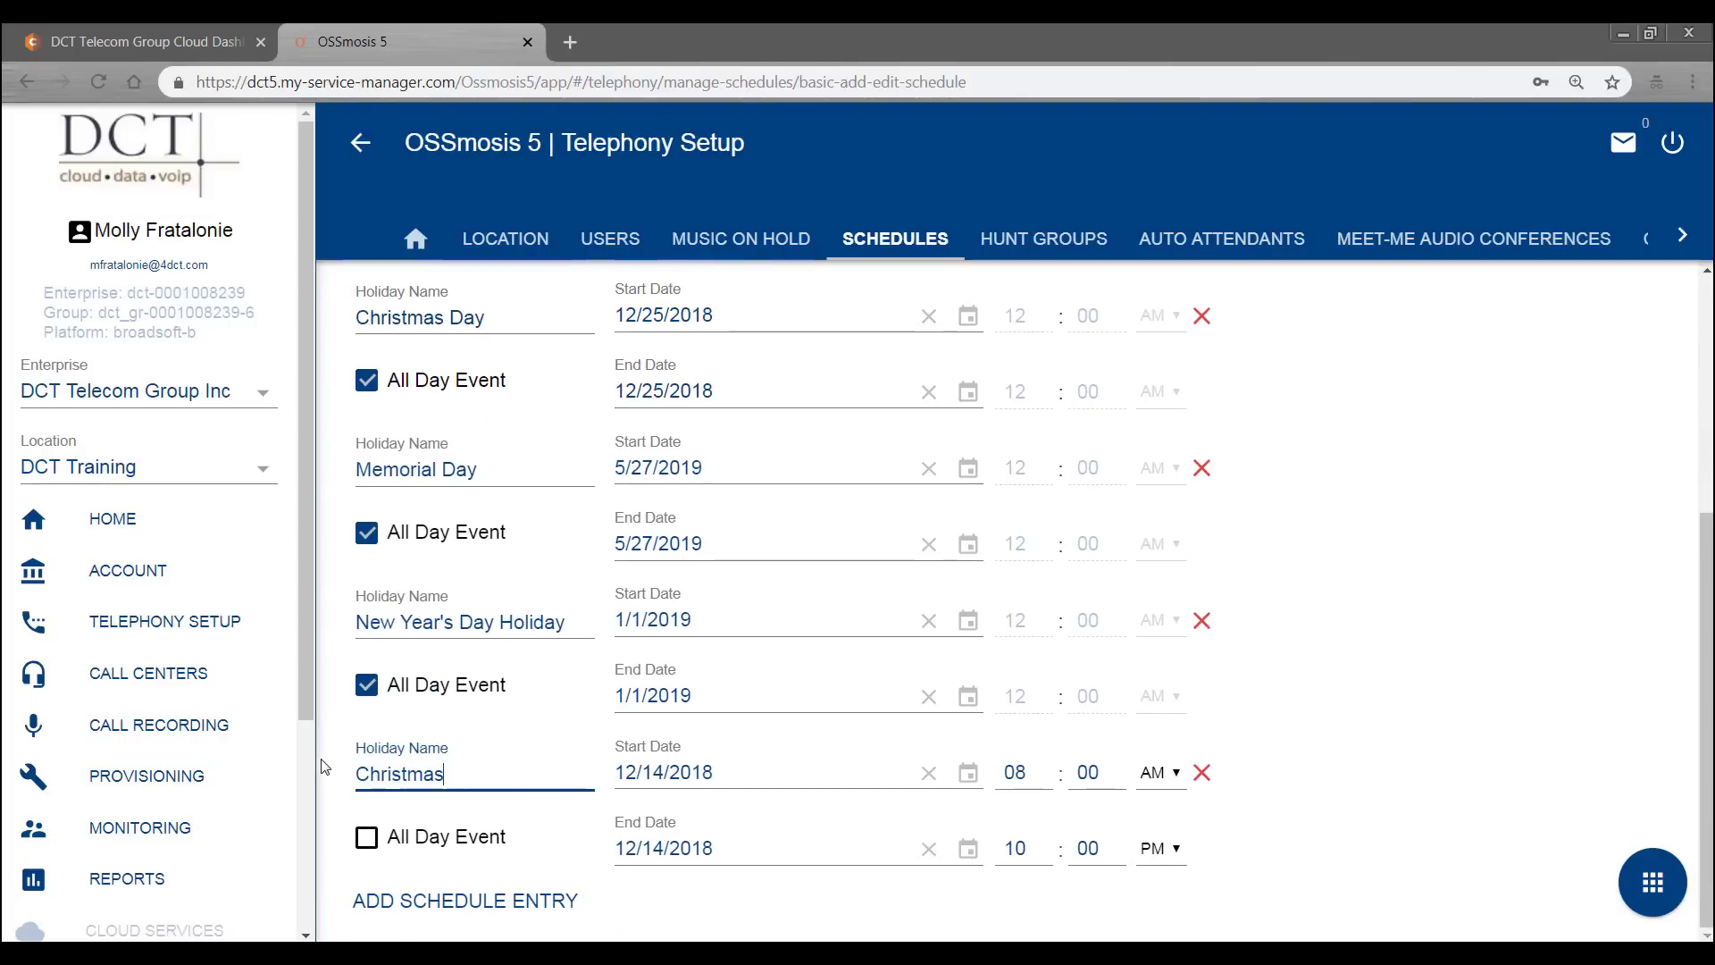
{"action": "key", "text": "BackSpace"}
{"action": "type", "text": "s Eve"}
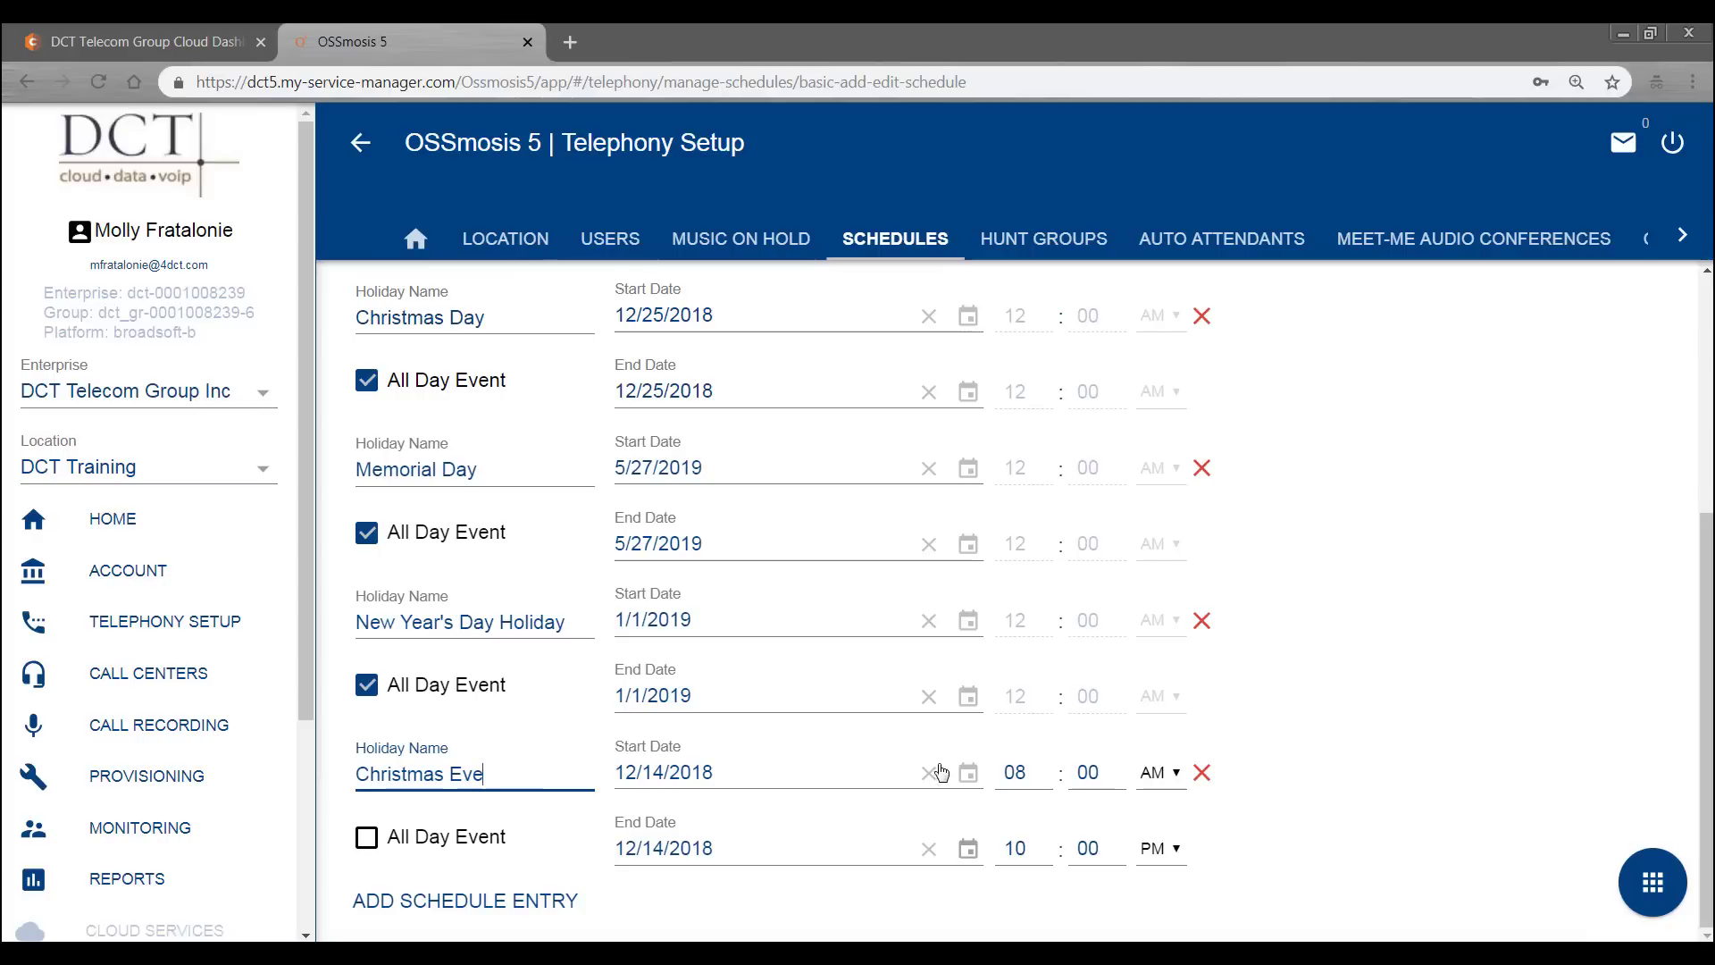
- Set its start and end dates to 12/24/2018, make it all-day, and save
{"action": "left_click", "coordinate": [901, 786]}
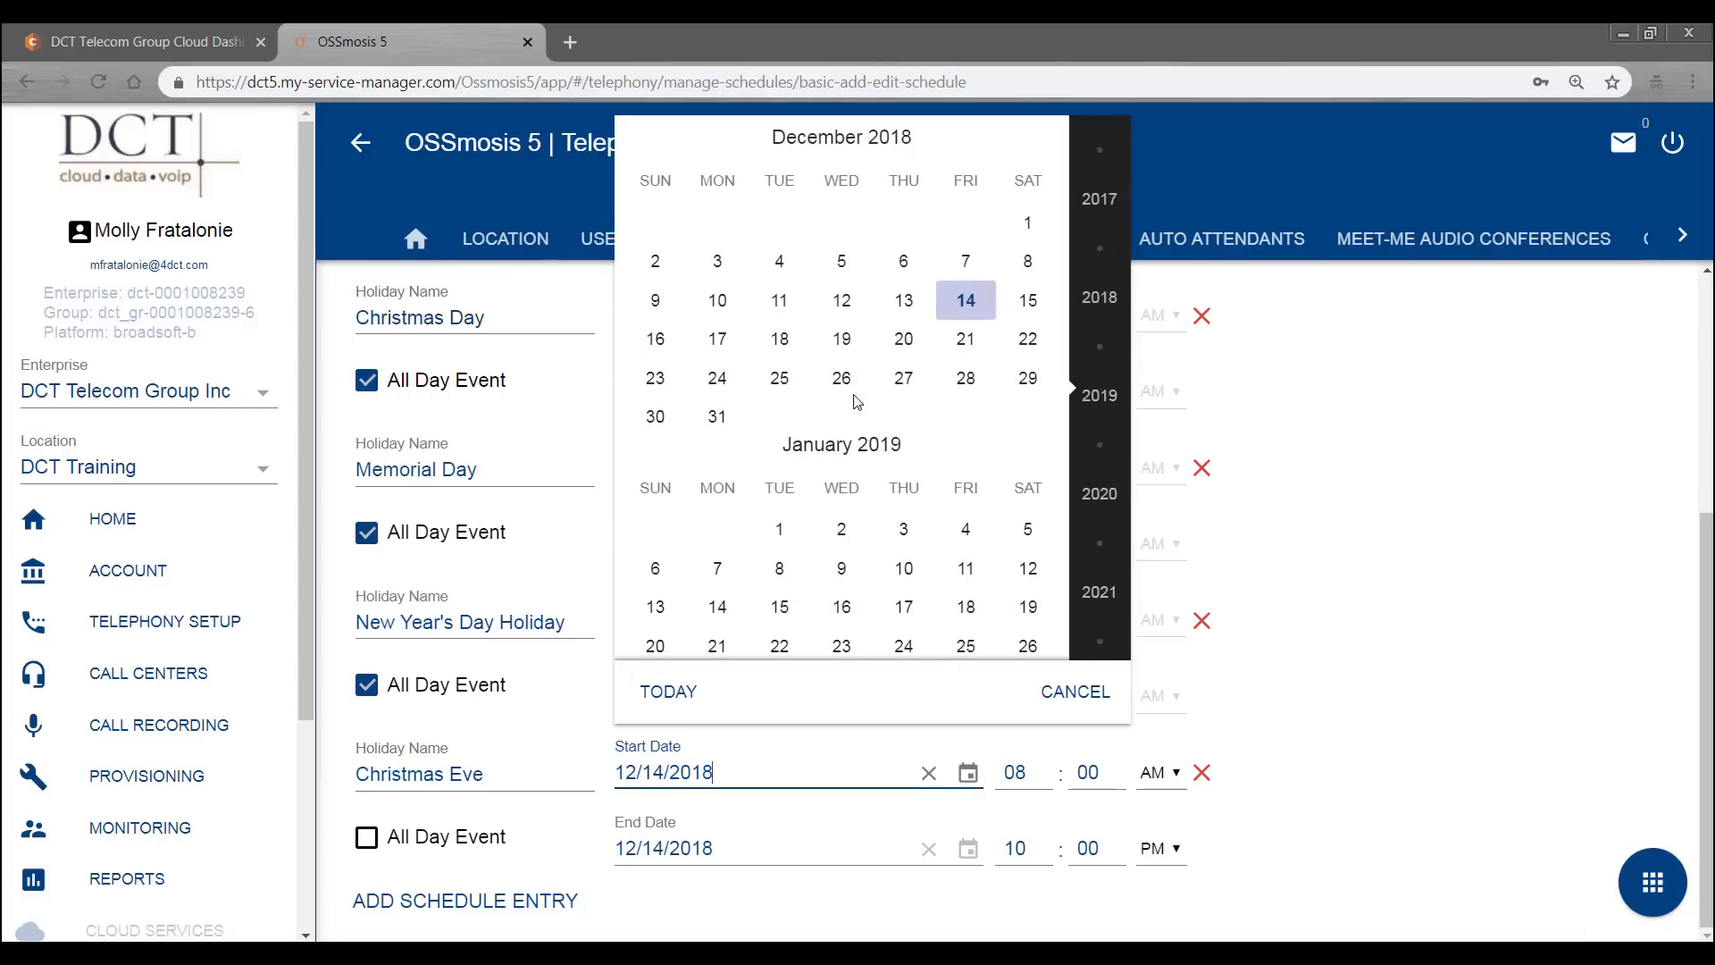
{"action": "left_click", "coordinate": [720, 380]}
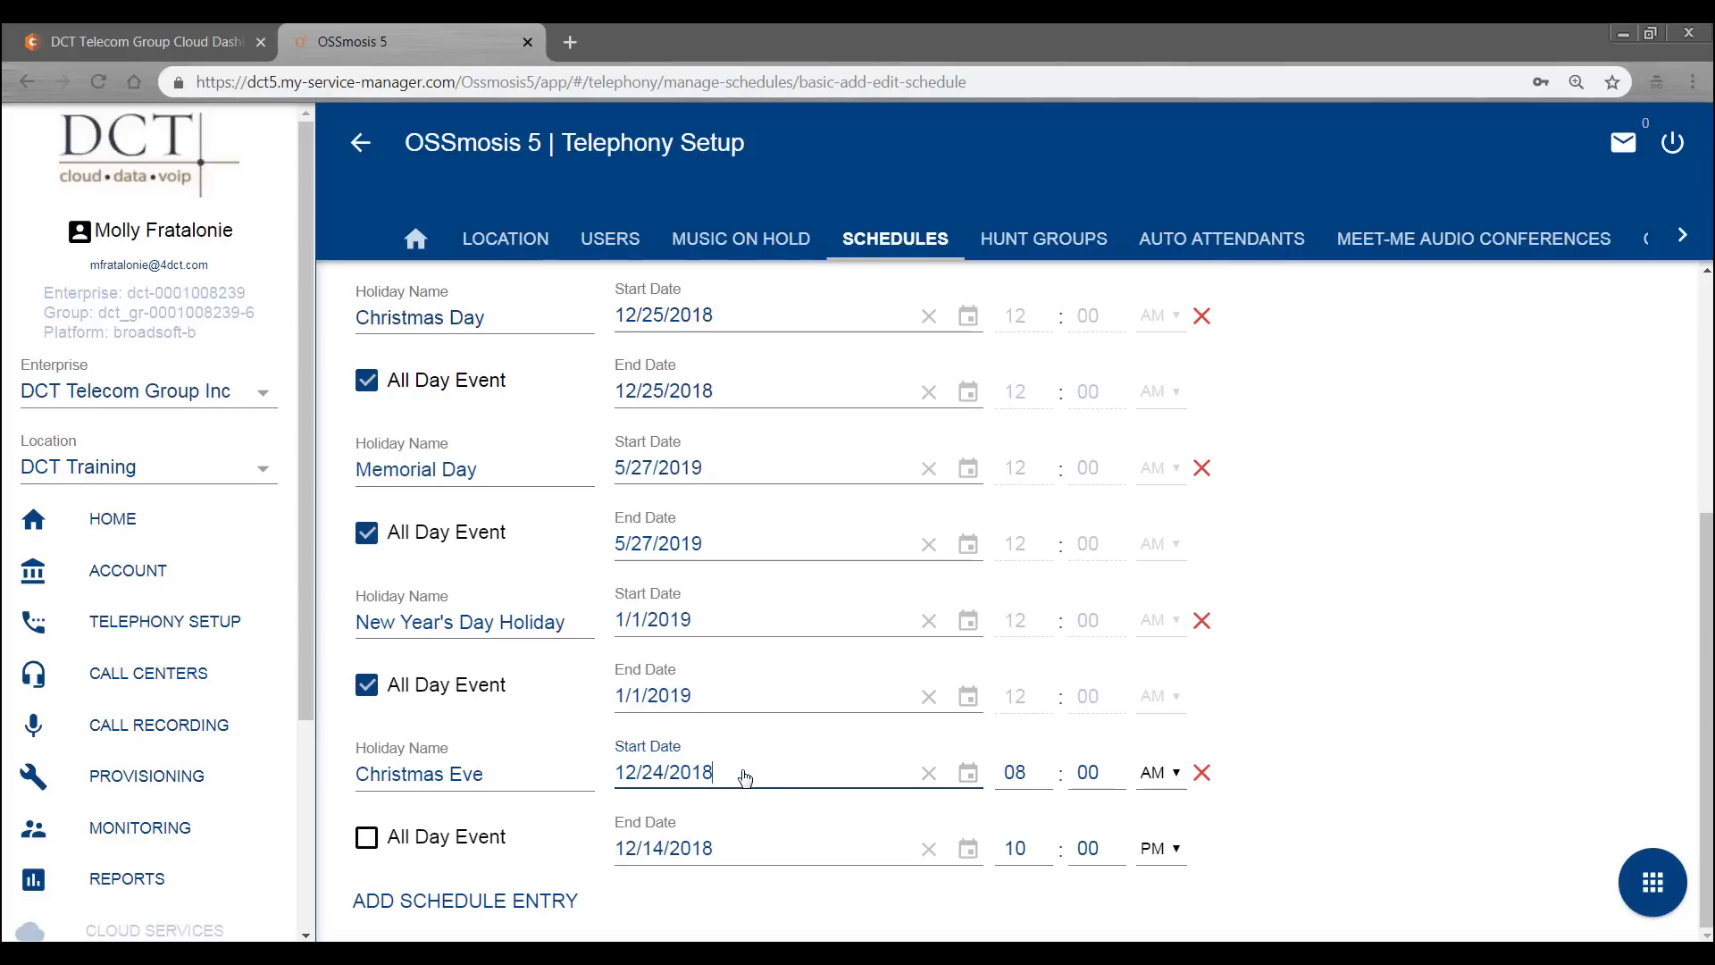
{"action": "left_click", "coordinate": [794, 845]}
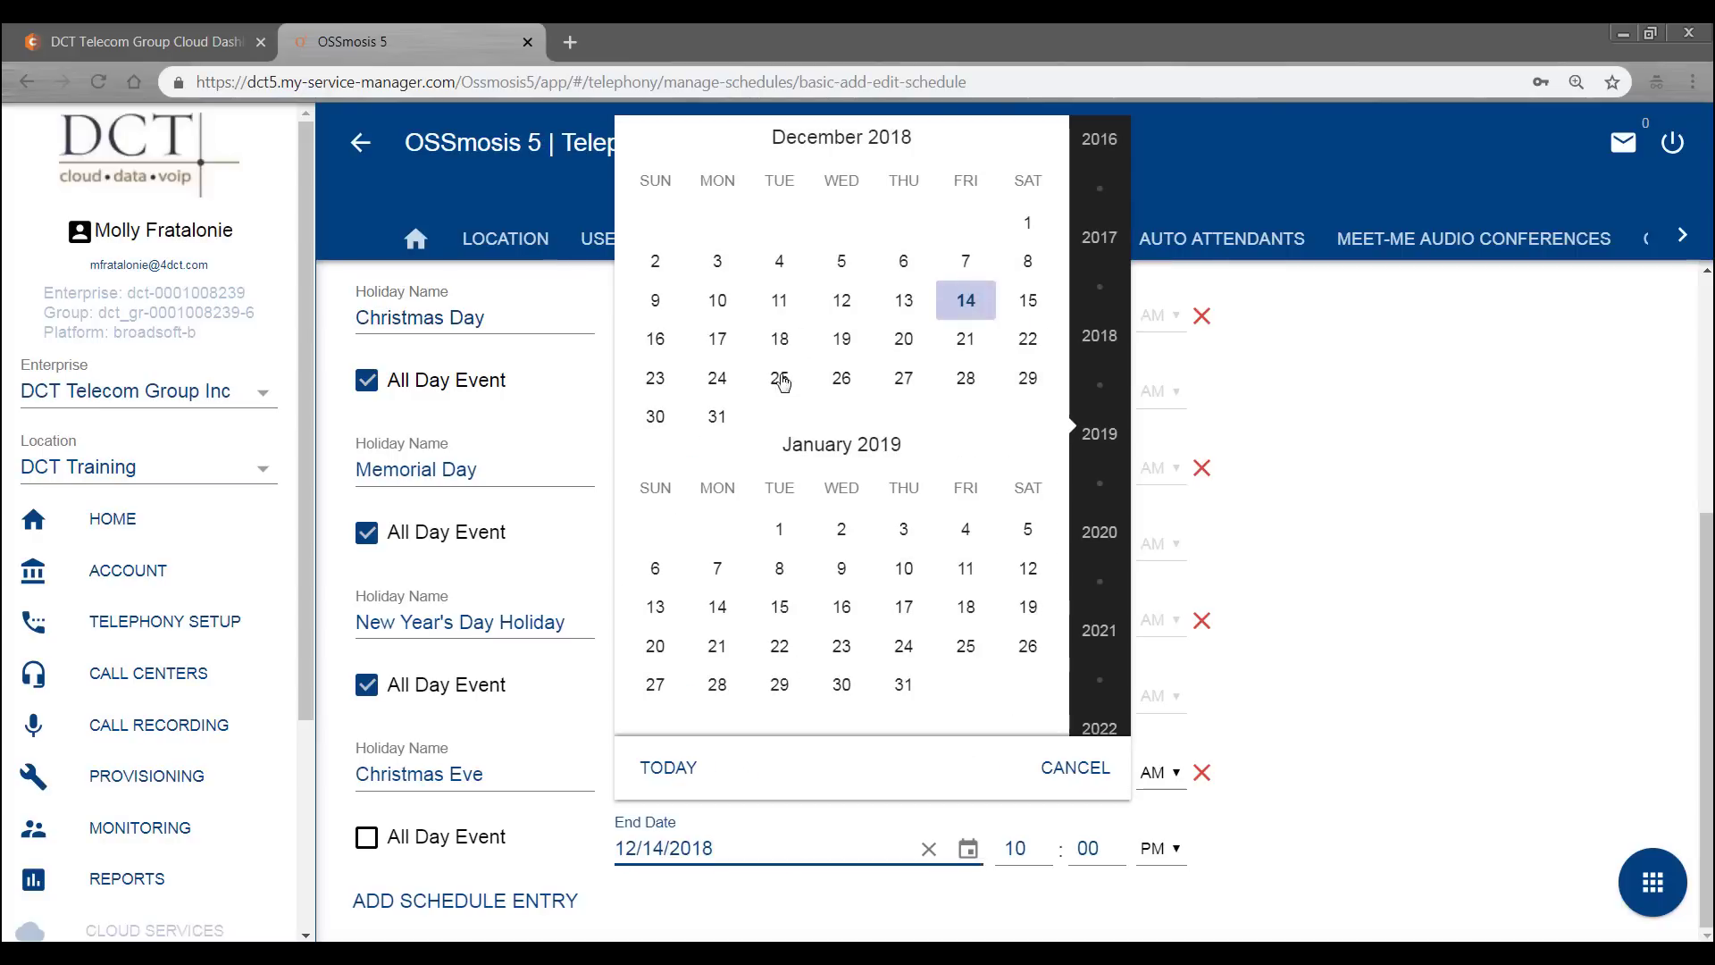
{"action": "left_click", "coordinate": [722, 382]}
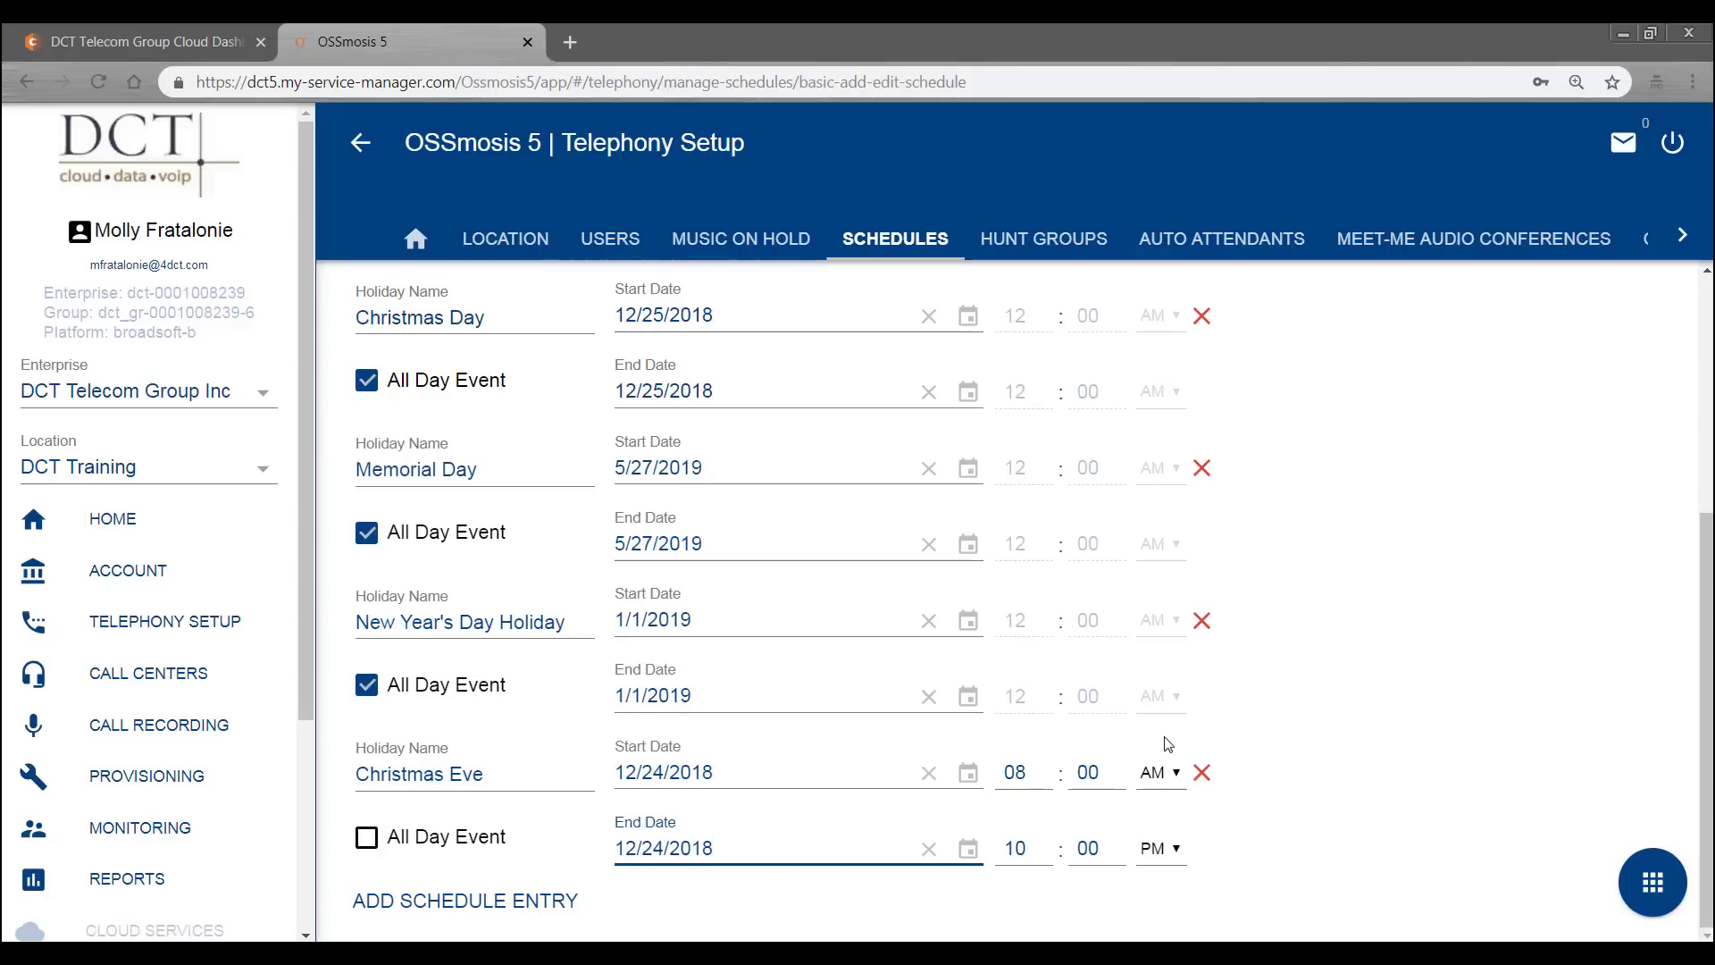
{"action": "left_click", "coordinate": [366, 837]}
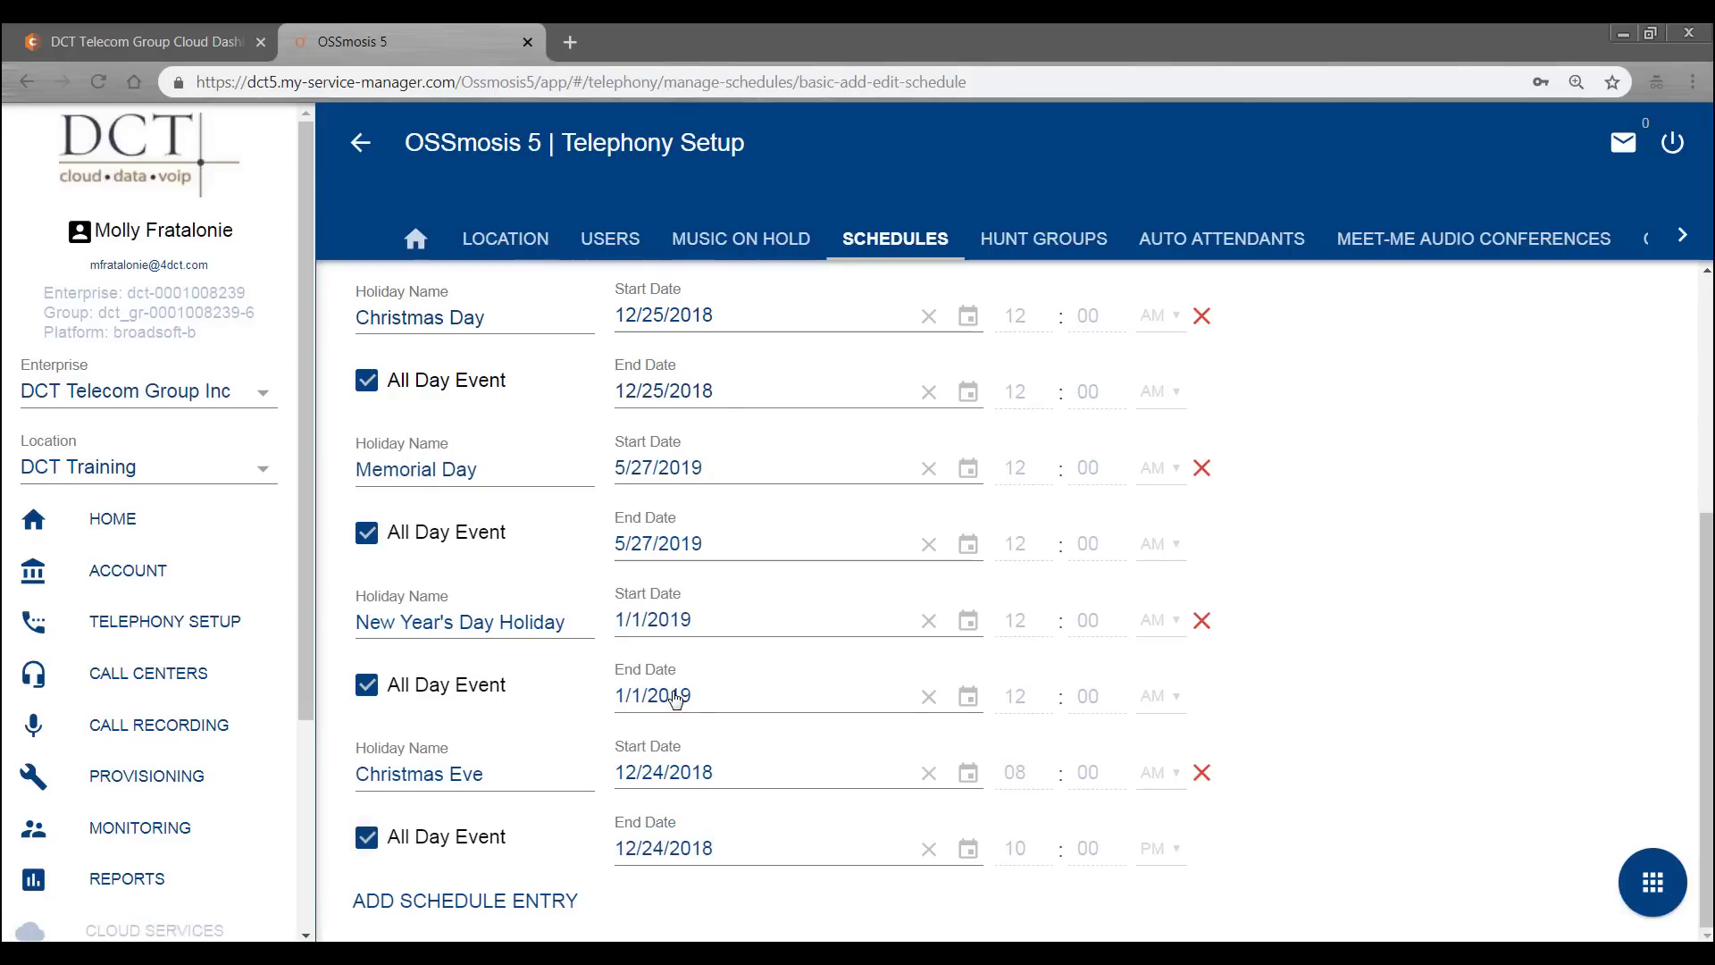
{"action": "left_click", "coordinate": [1663, 898]}
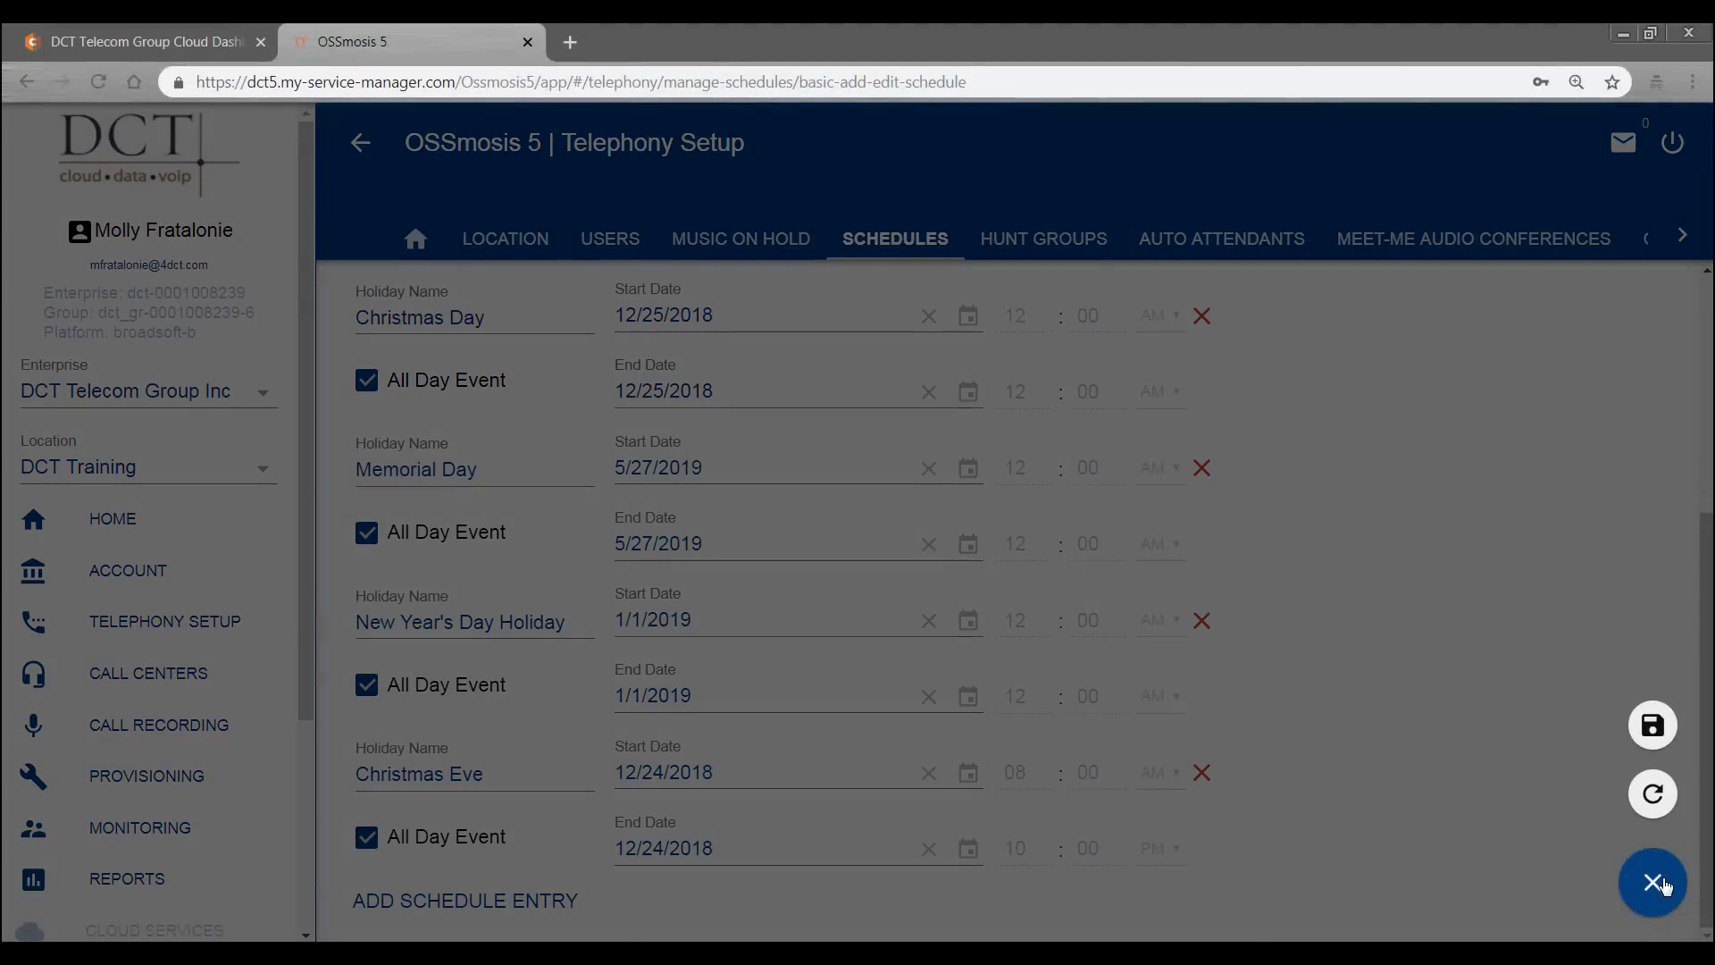
{"action": "left_click", "coordinate": [1653, 725]}
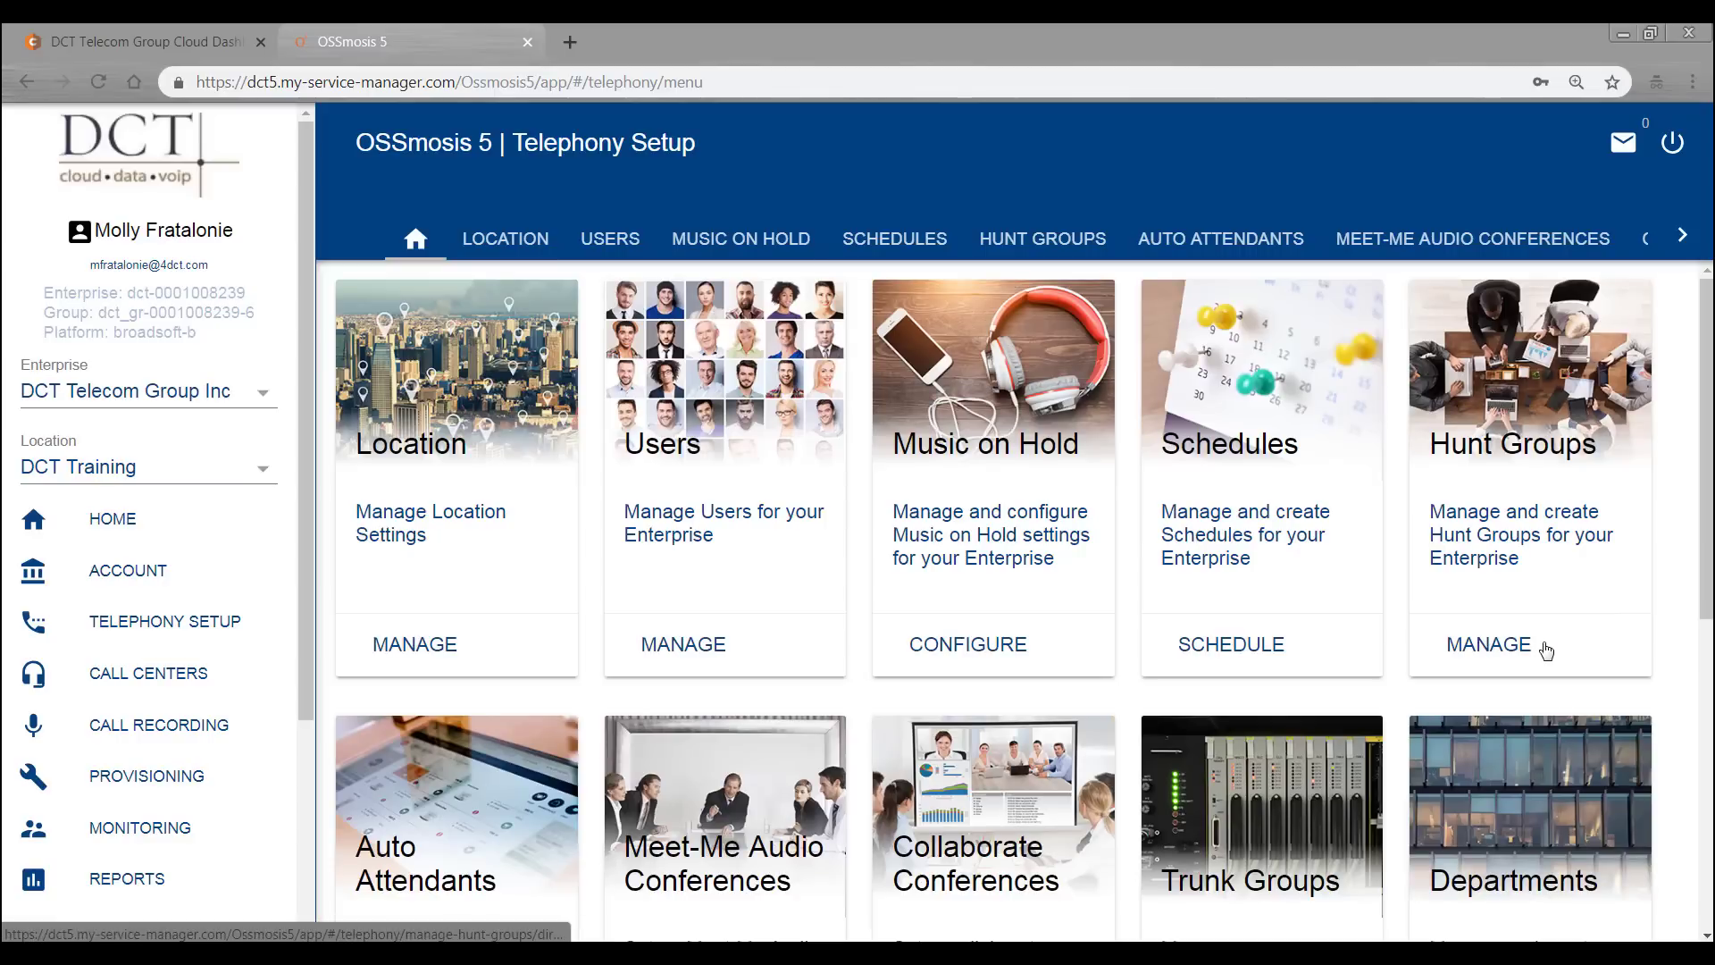
- Choose MANAGE on the Hunt Groups card of the Telephony Setup overview
{"action": "left_click", "coordinate": [1515, 646]}
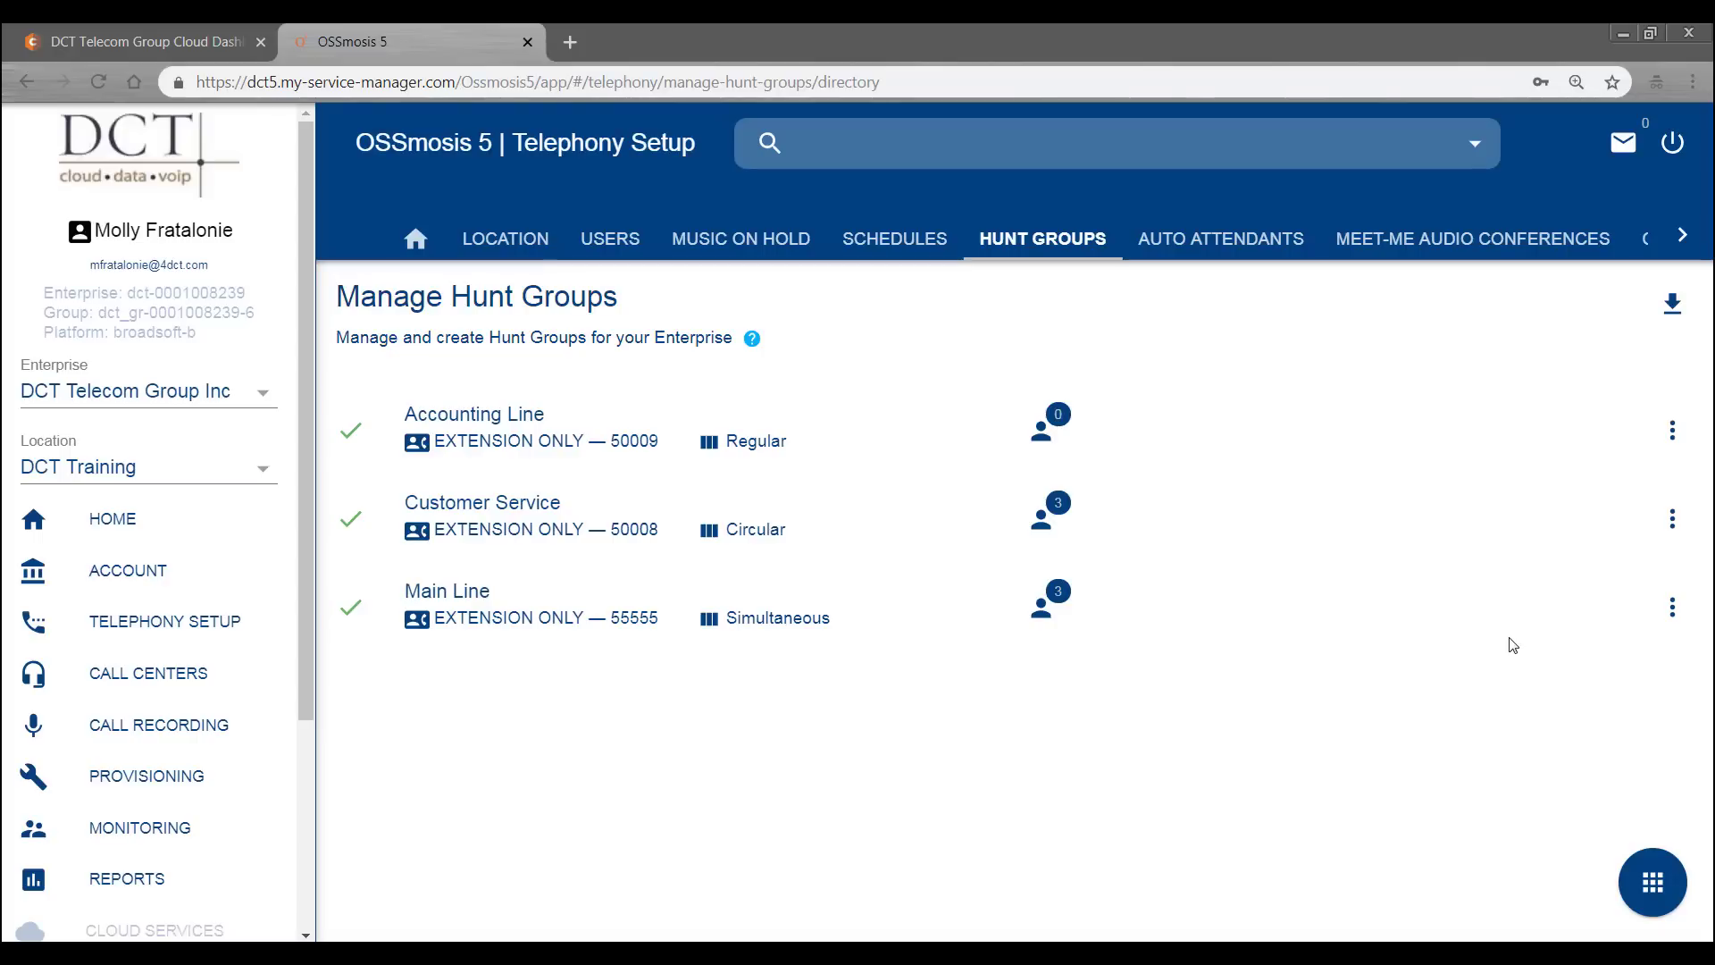
- Open Edit Settings for the Main Line hunt group
{"action": "left_click", "coordinate": [1659, 889]}
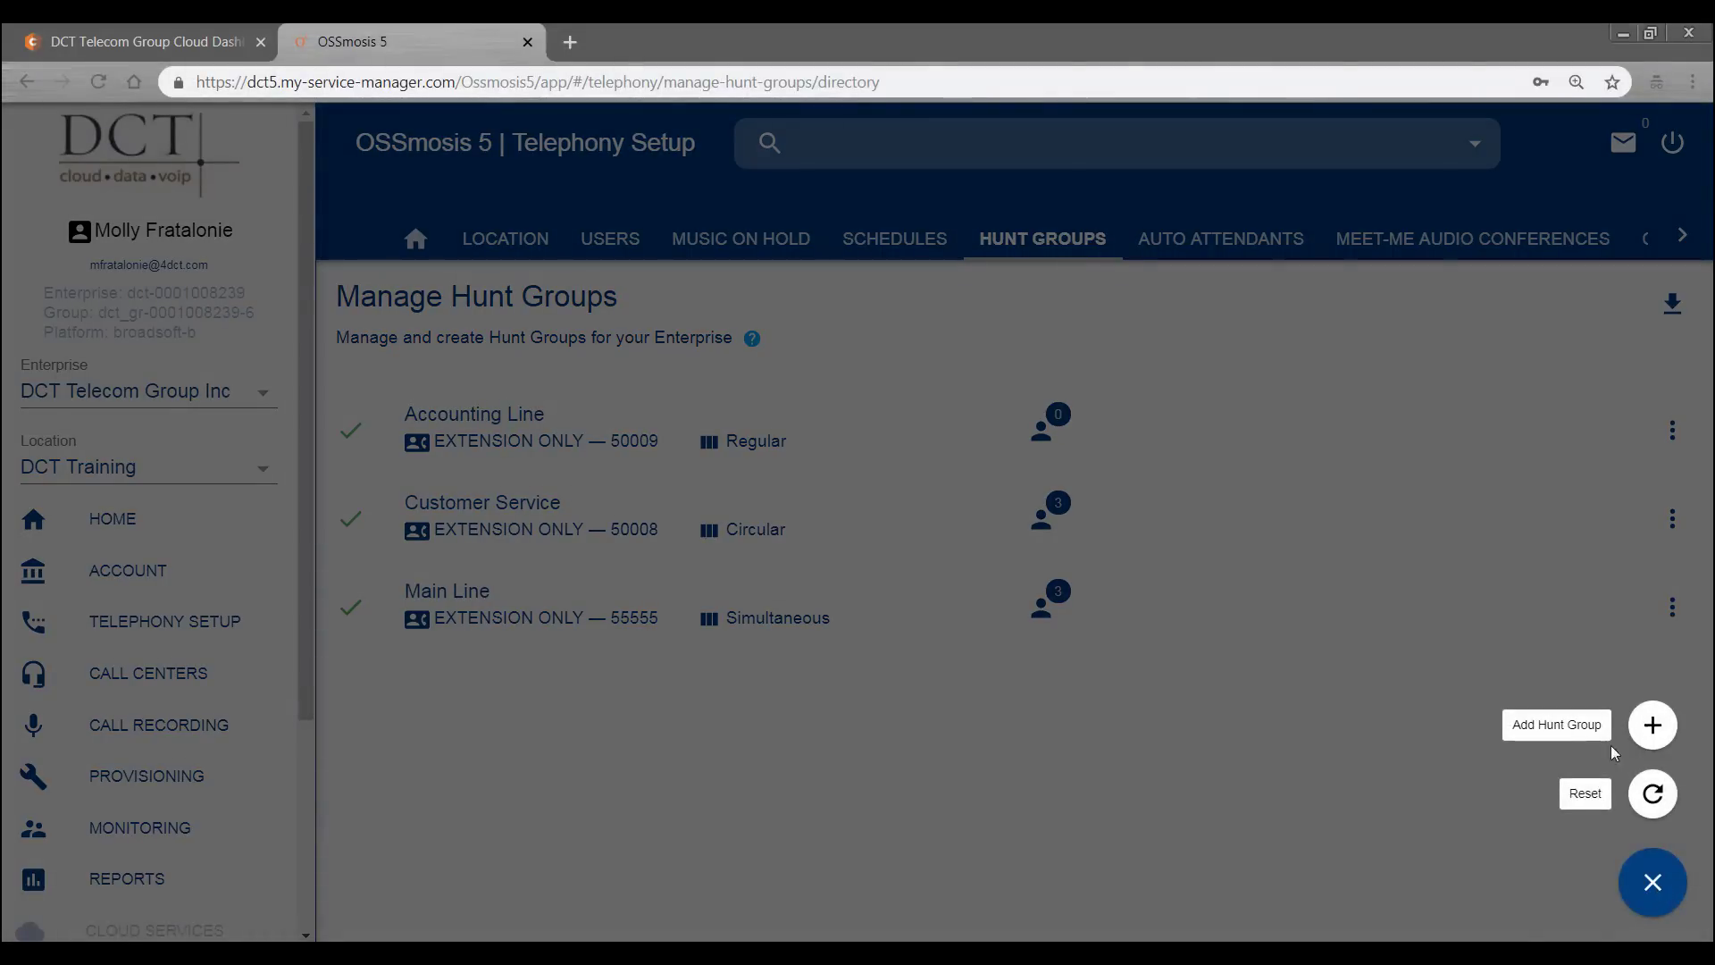
{"action": "left_click", "coordinate": [1492, 753]}
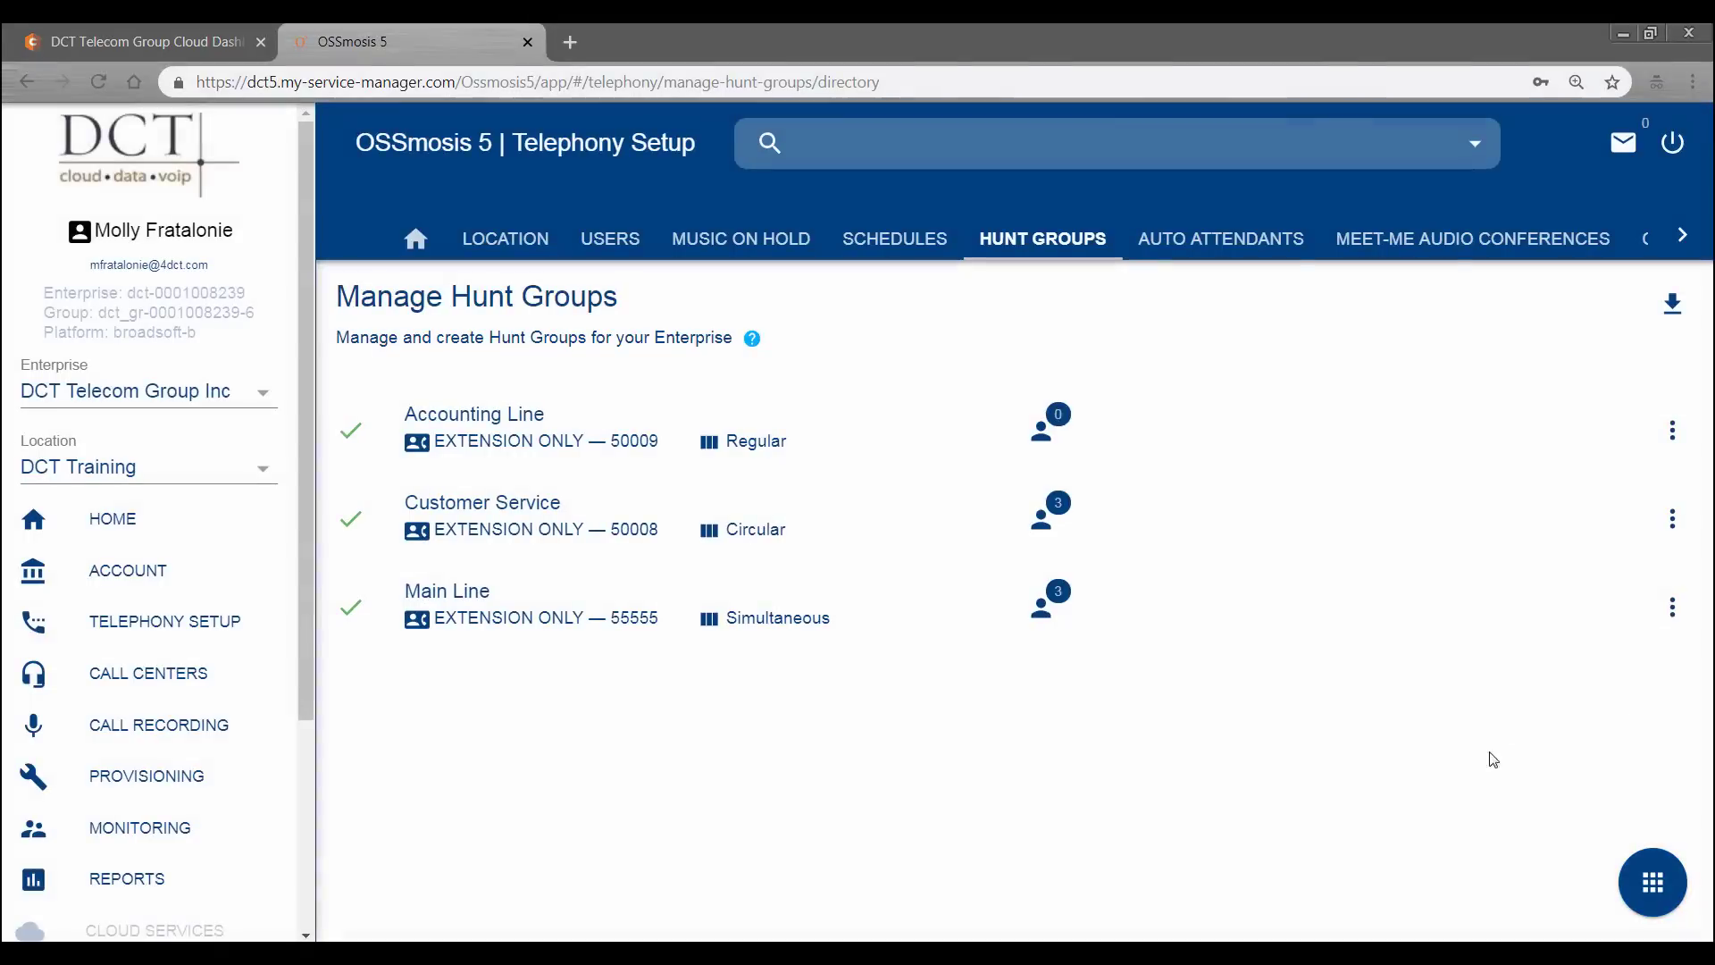
{"action": "left_click", "coordinate": [1672, 611]}
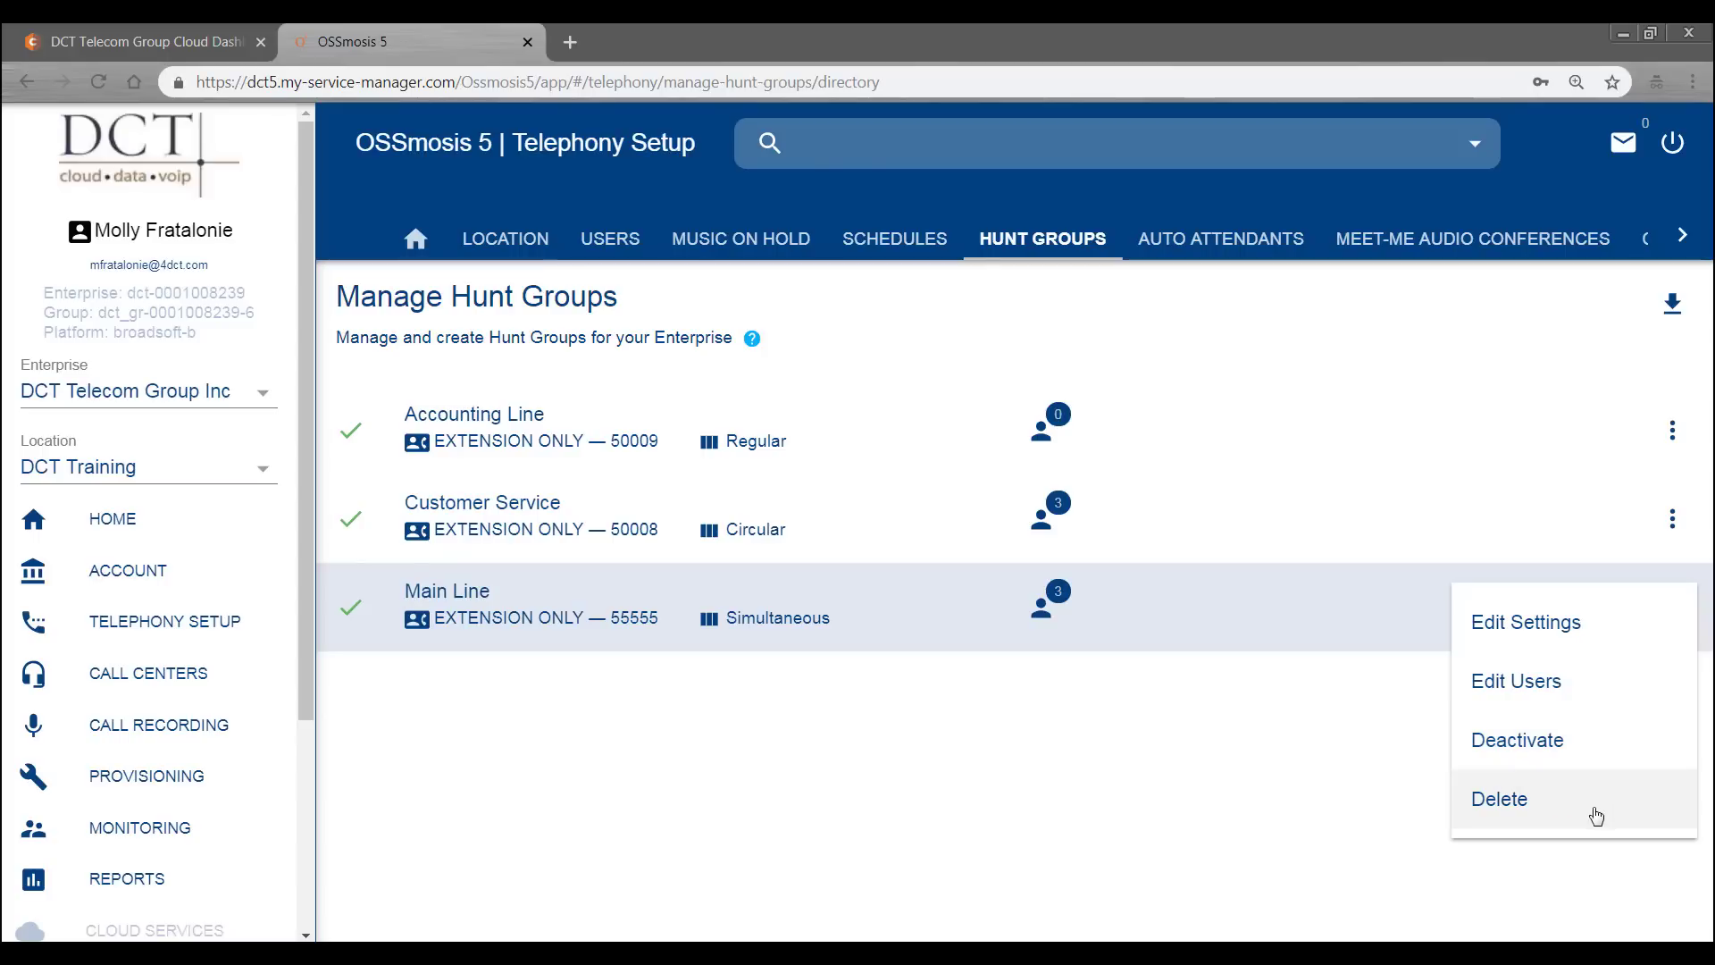
{"action": "left_click", "coordinate": [1577, 624]}
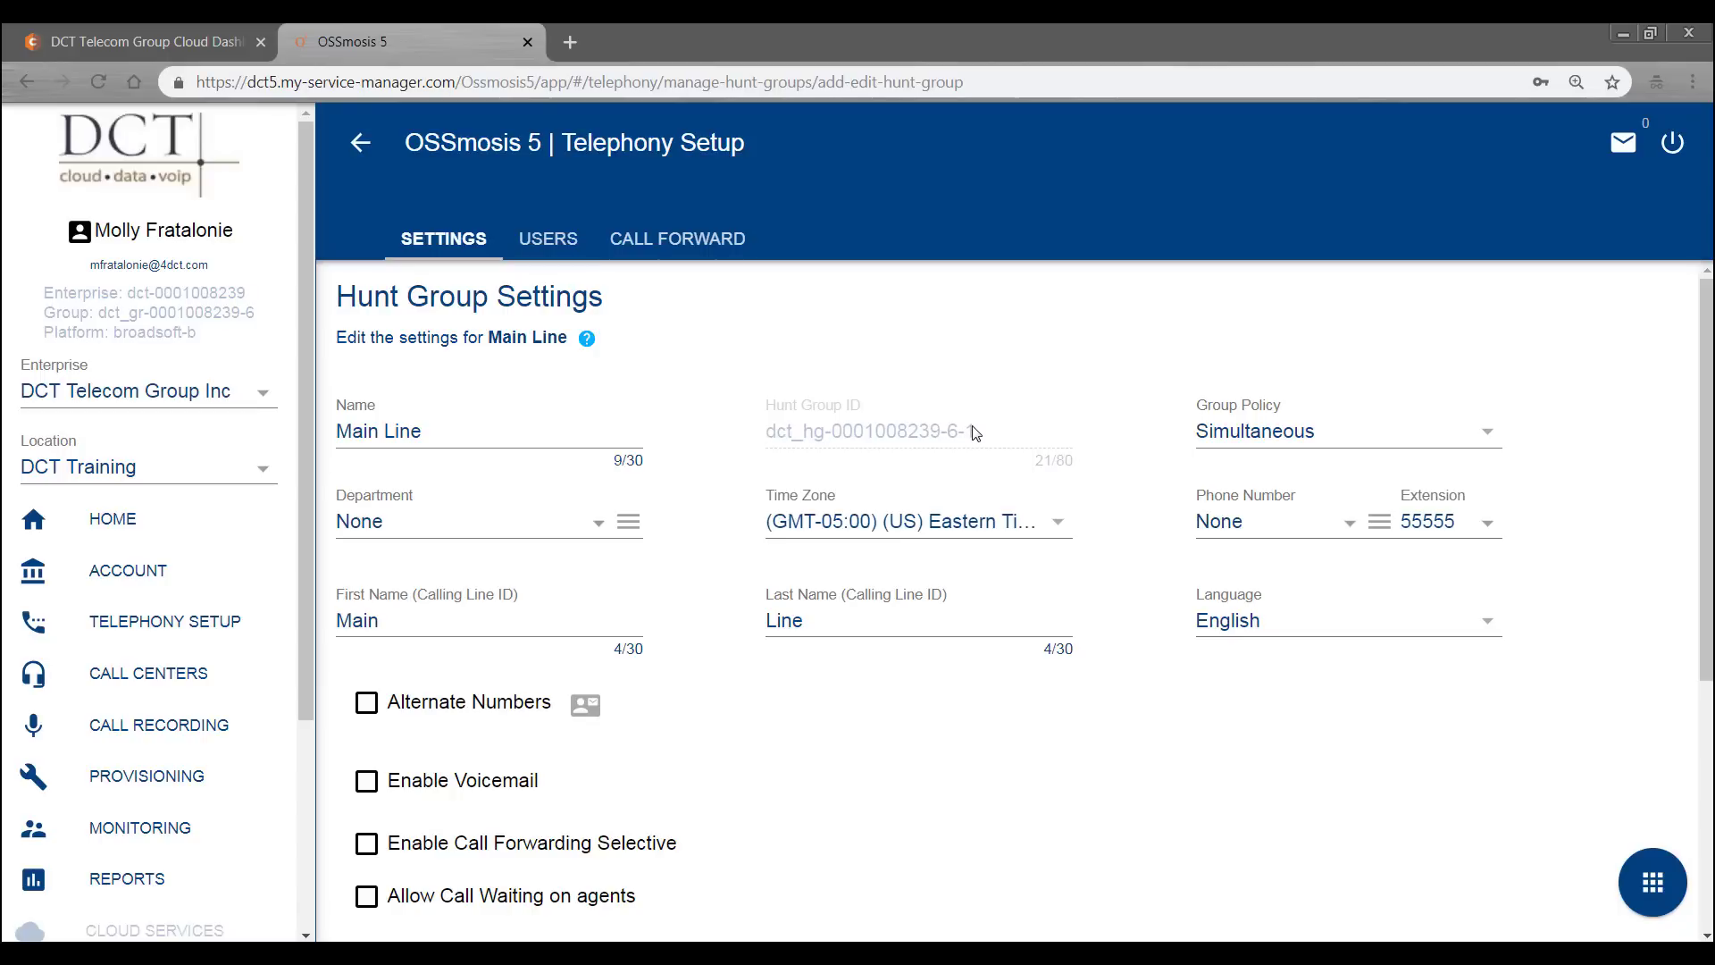
- Assign Main Line to the Customer Service department, leaving group policy Simultaneous
{"action": "left_click", "coordinate": [1487, 435]}
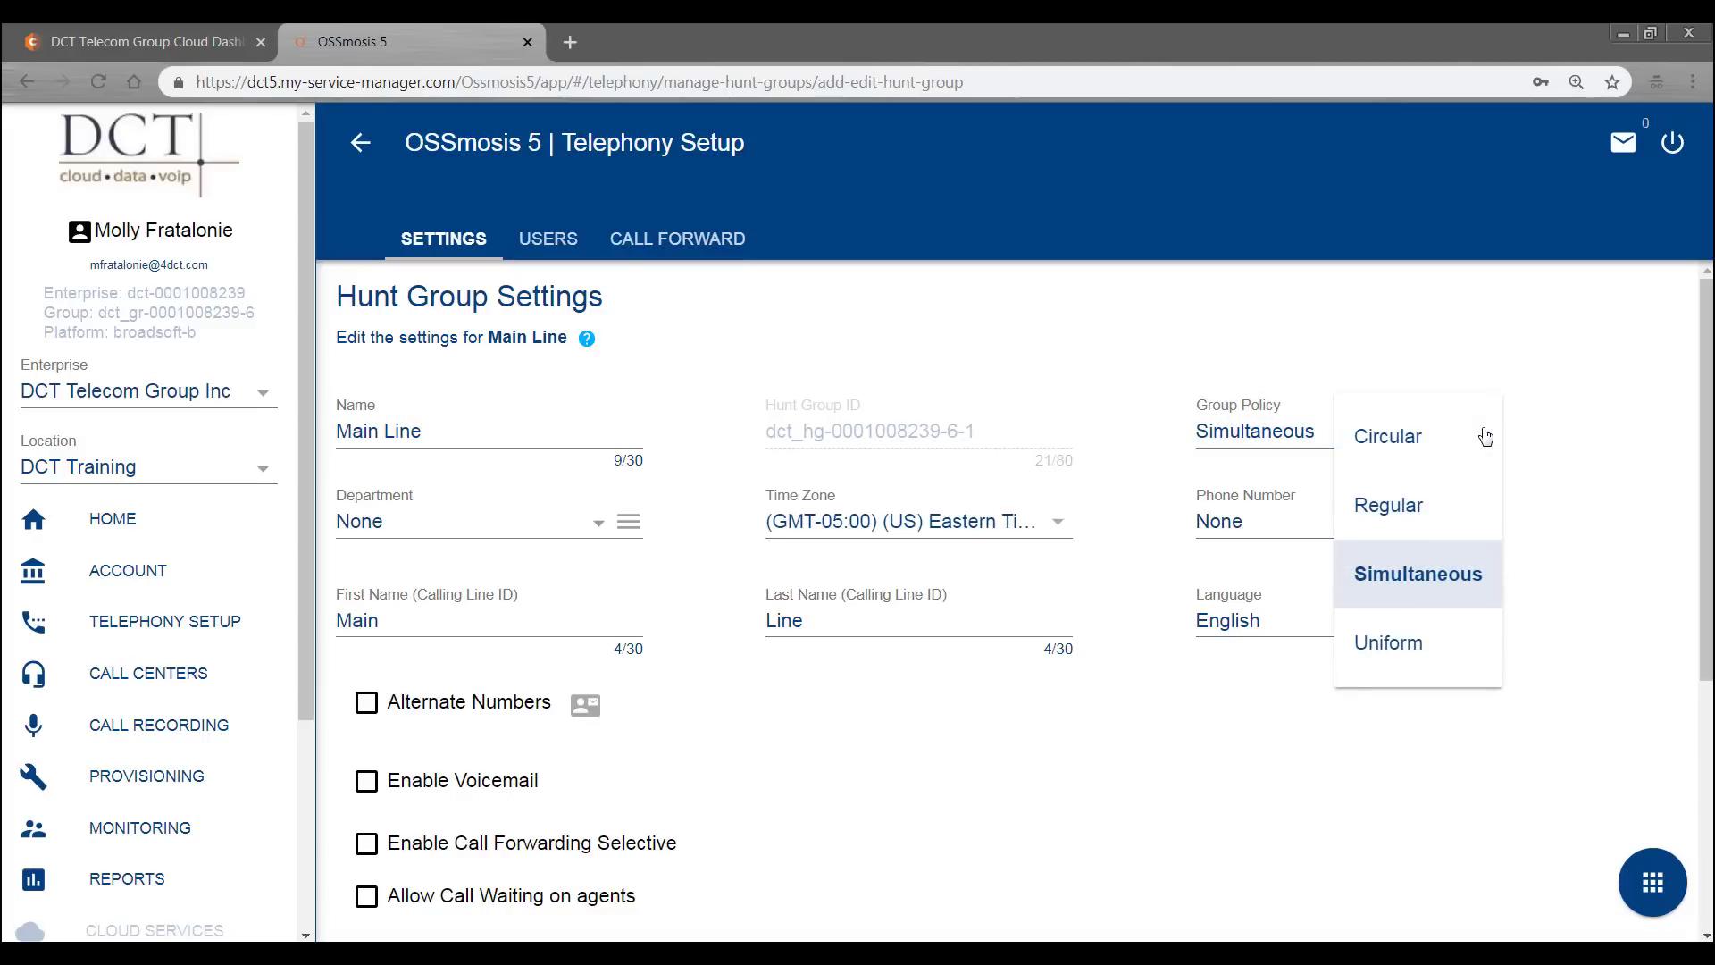
{"action": "left_click", "coordinate": [1531, 416]}
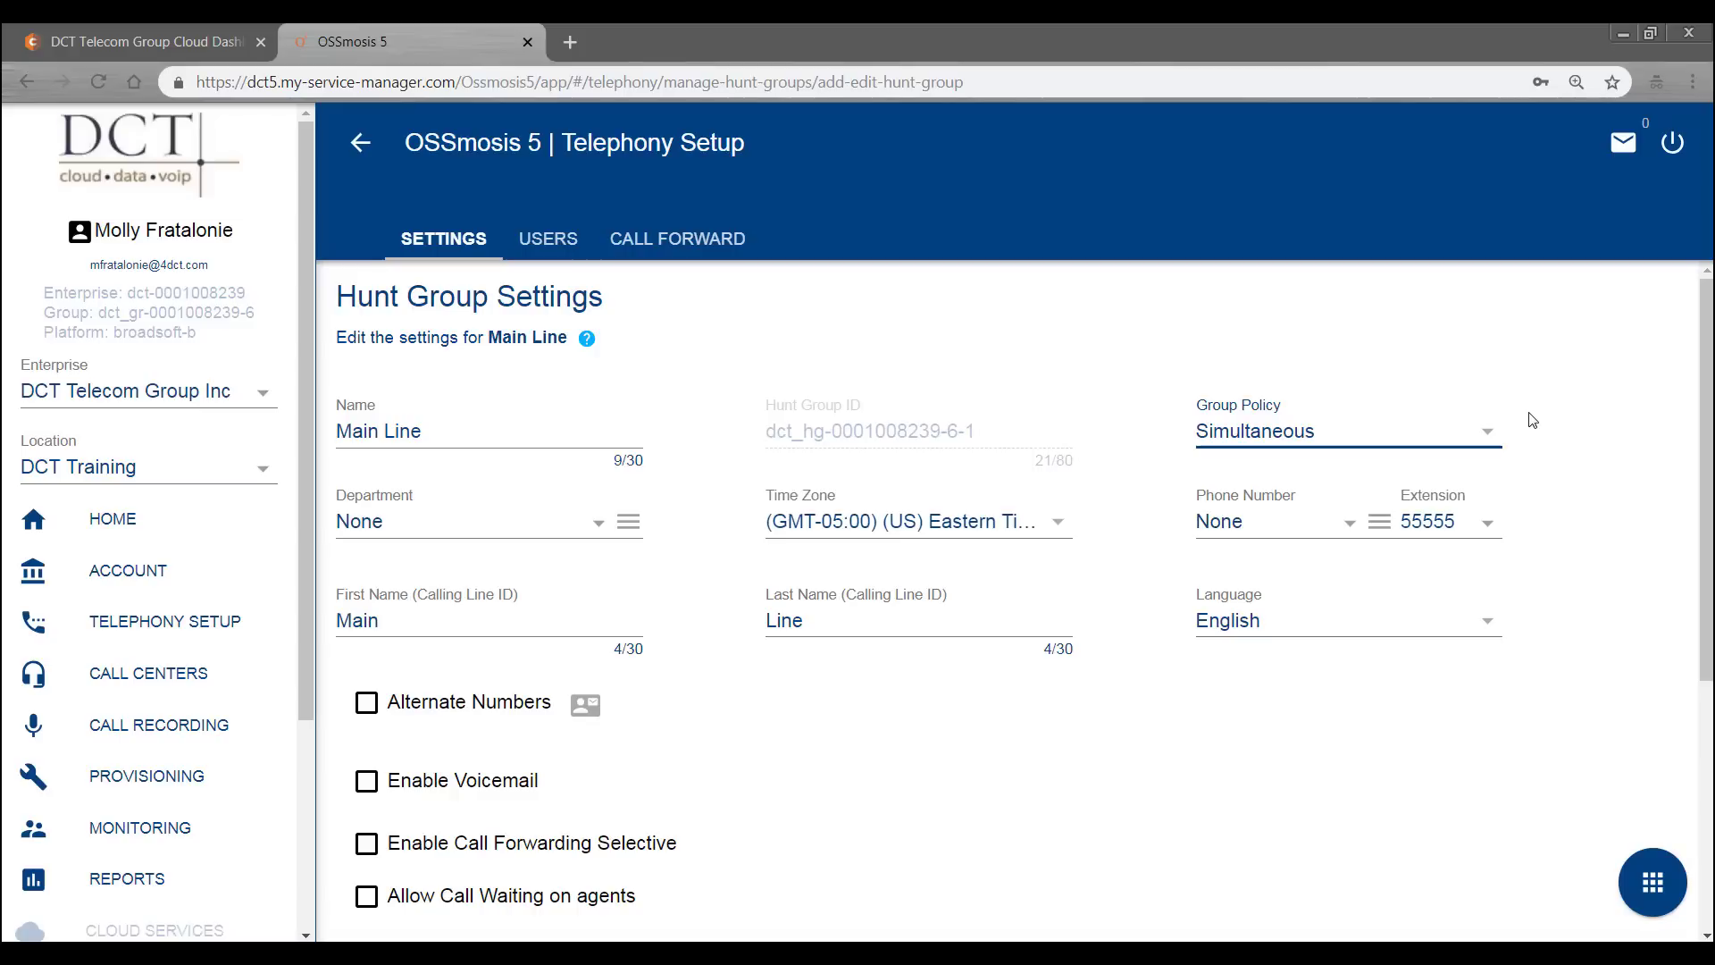
{"action": "left_click", "coordinate": [597, 527]}
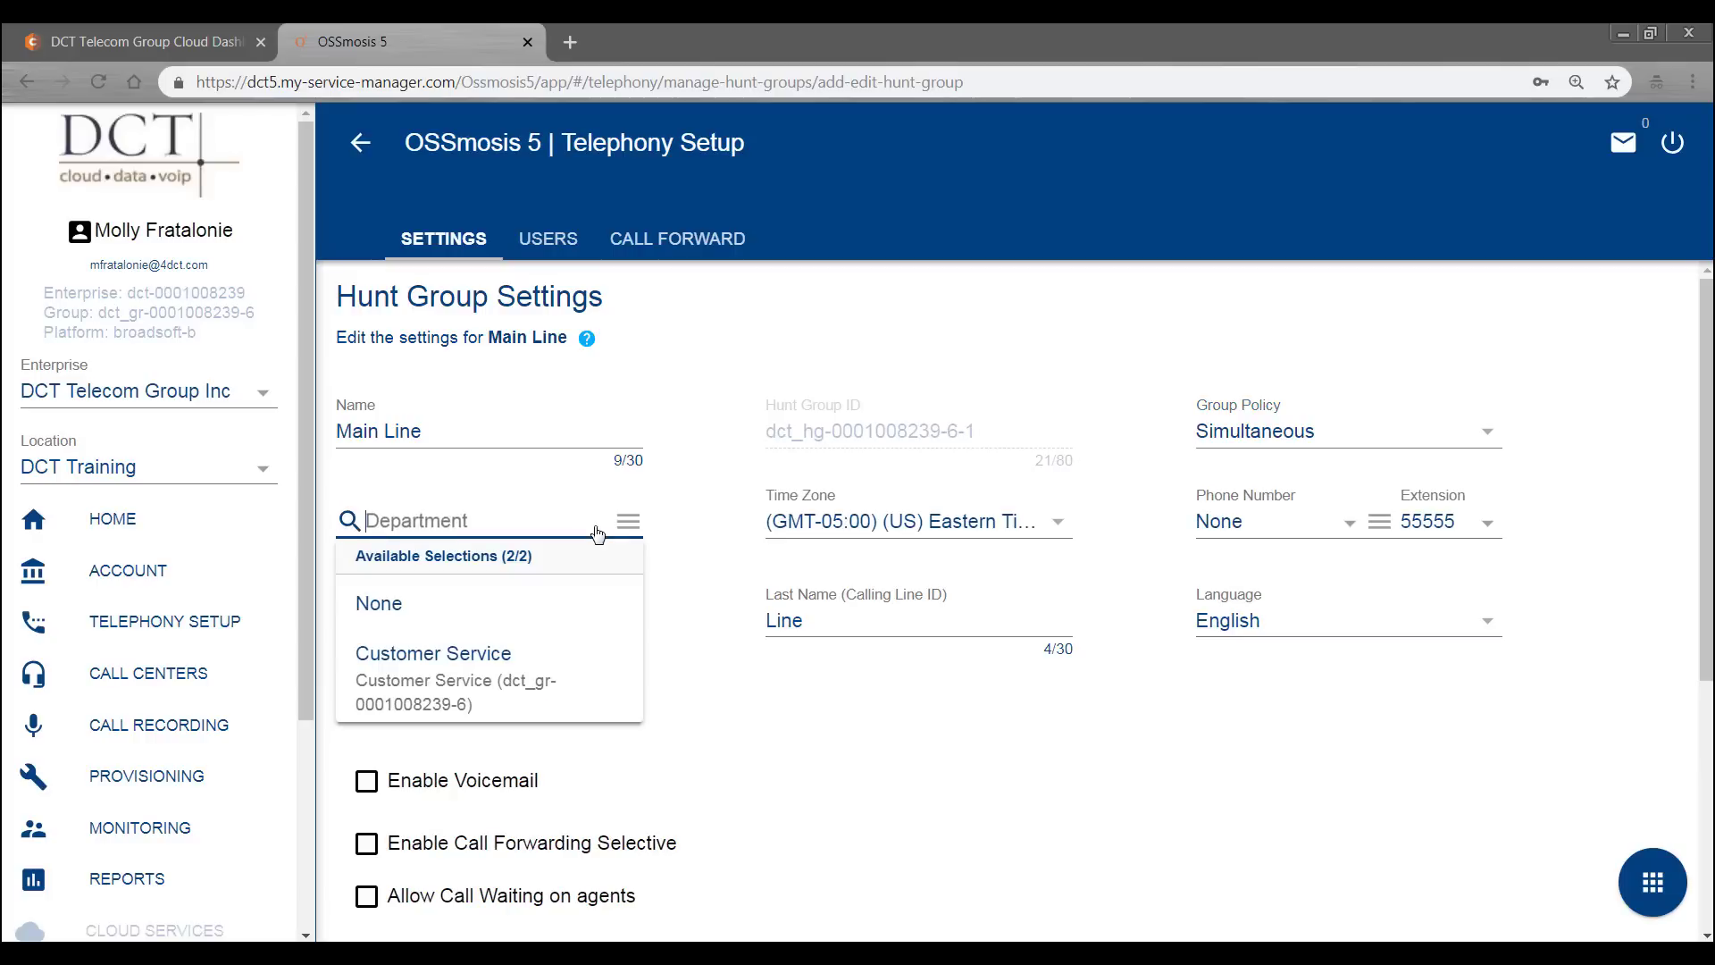
{"action": "left_click", "coordinate": [490, 682]}
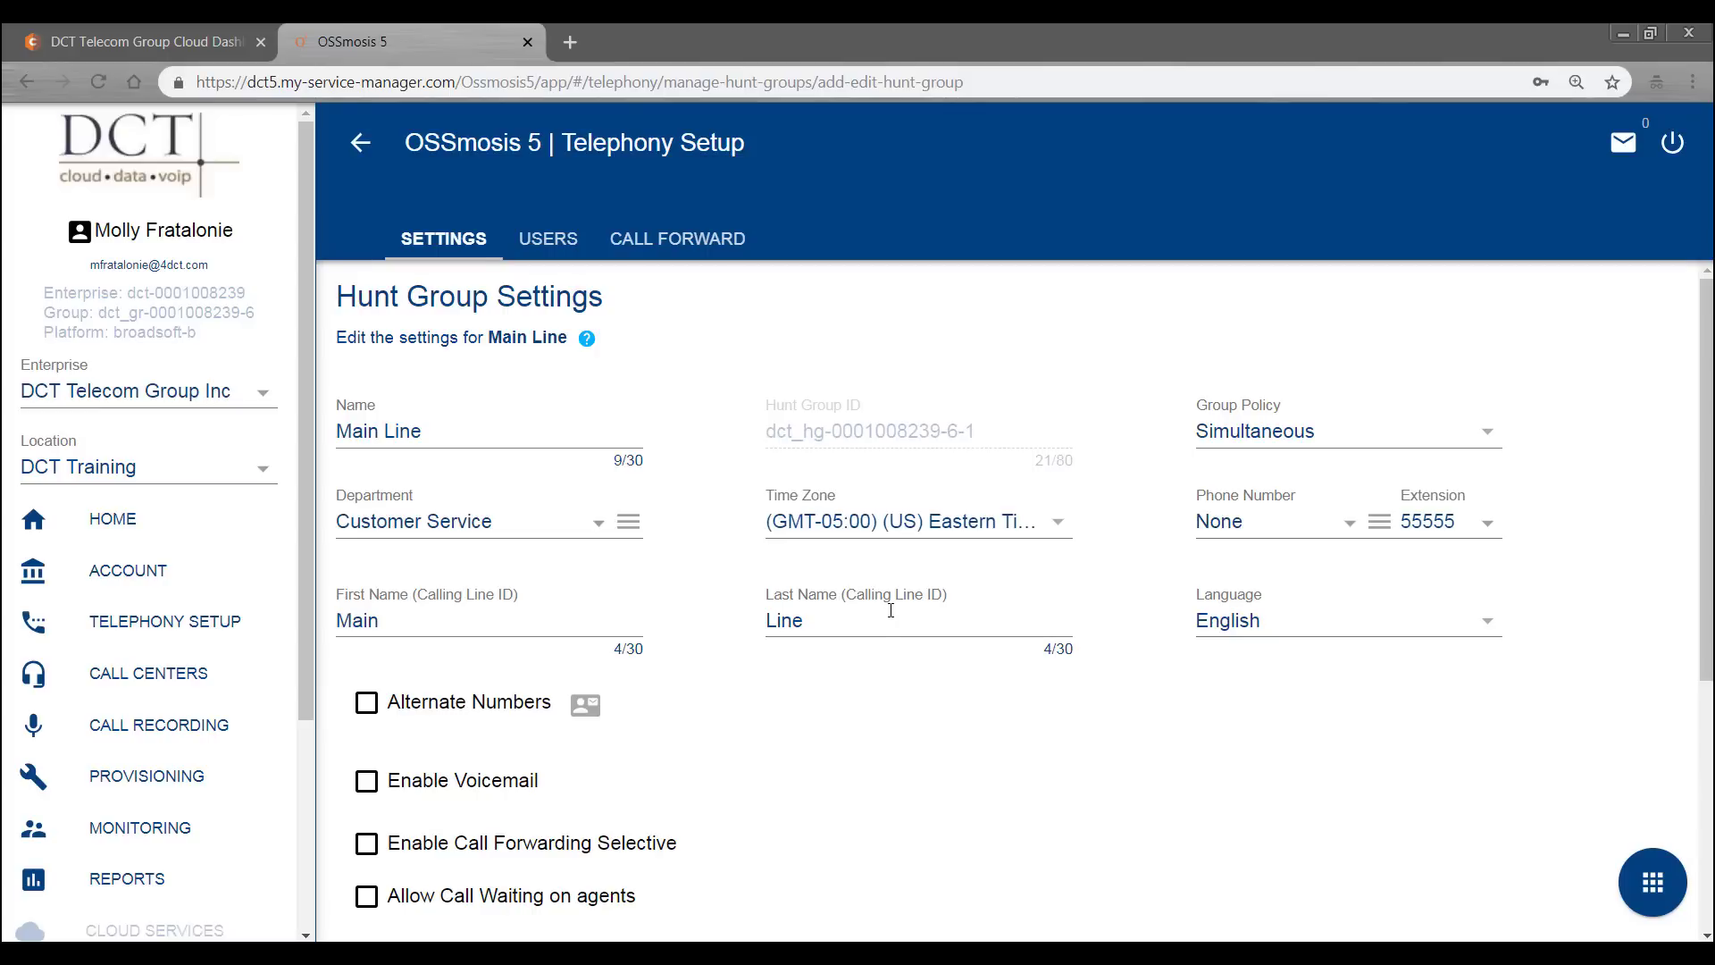
- Allow agent call waiting and stop skipping to the next agent, keeping rings at 2
{"action": "scroll", "coordinate": [891, 610], "scroll_direction": "down", "scroll_amount": 3}
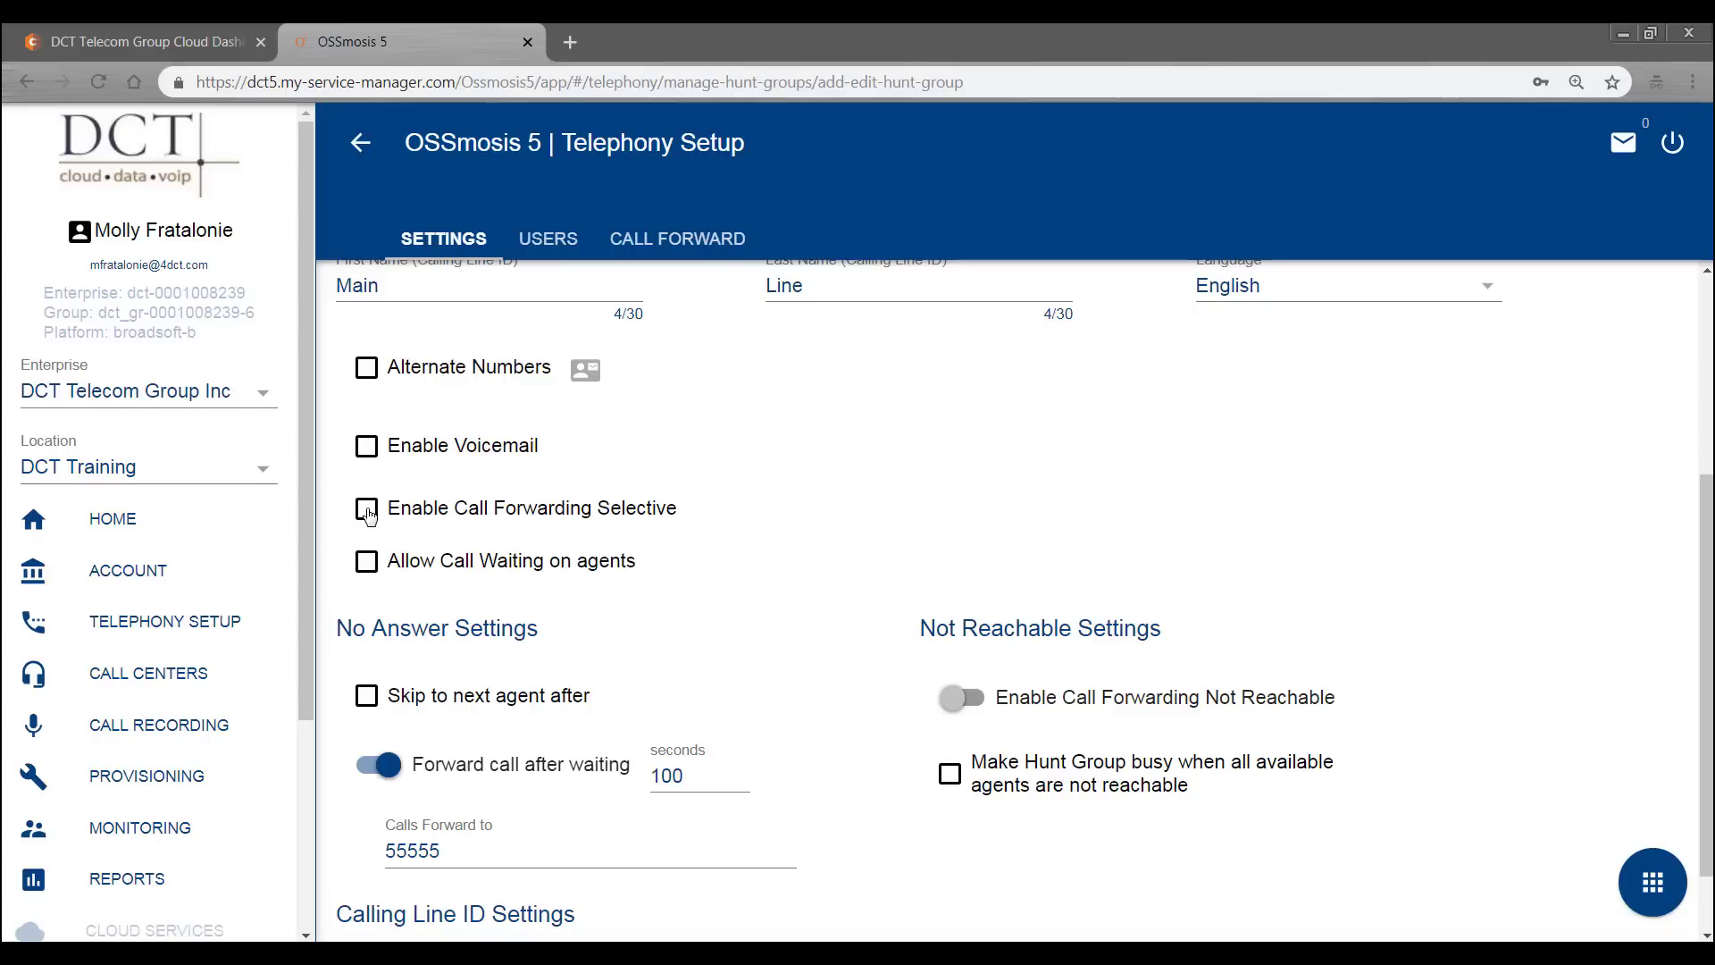
{"action": "left_click", "coordinate": [368, 566]}
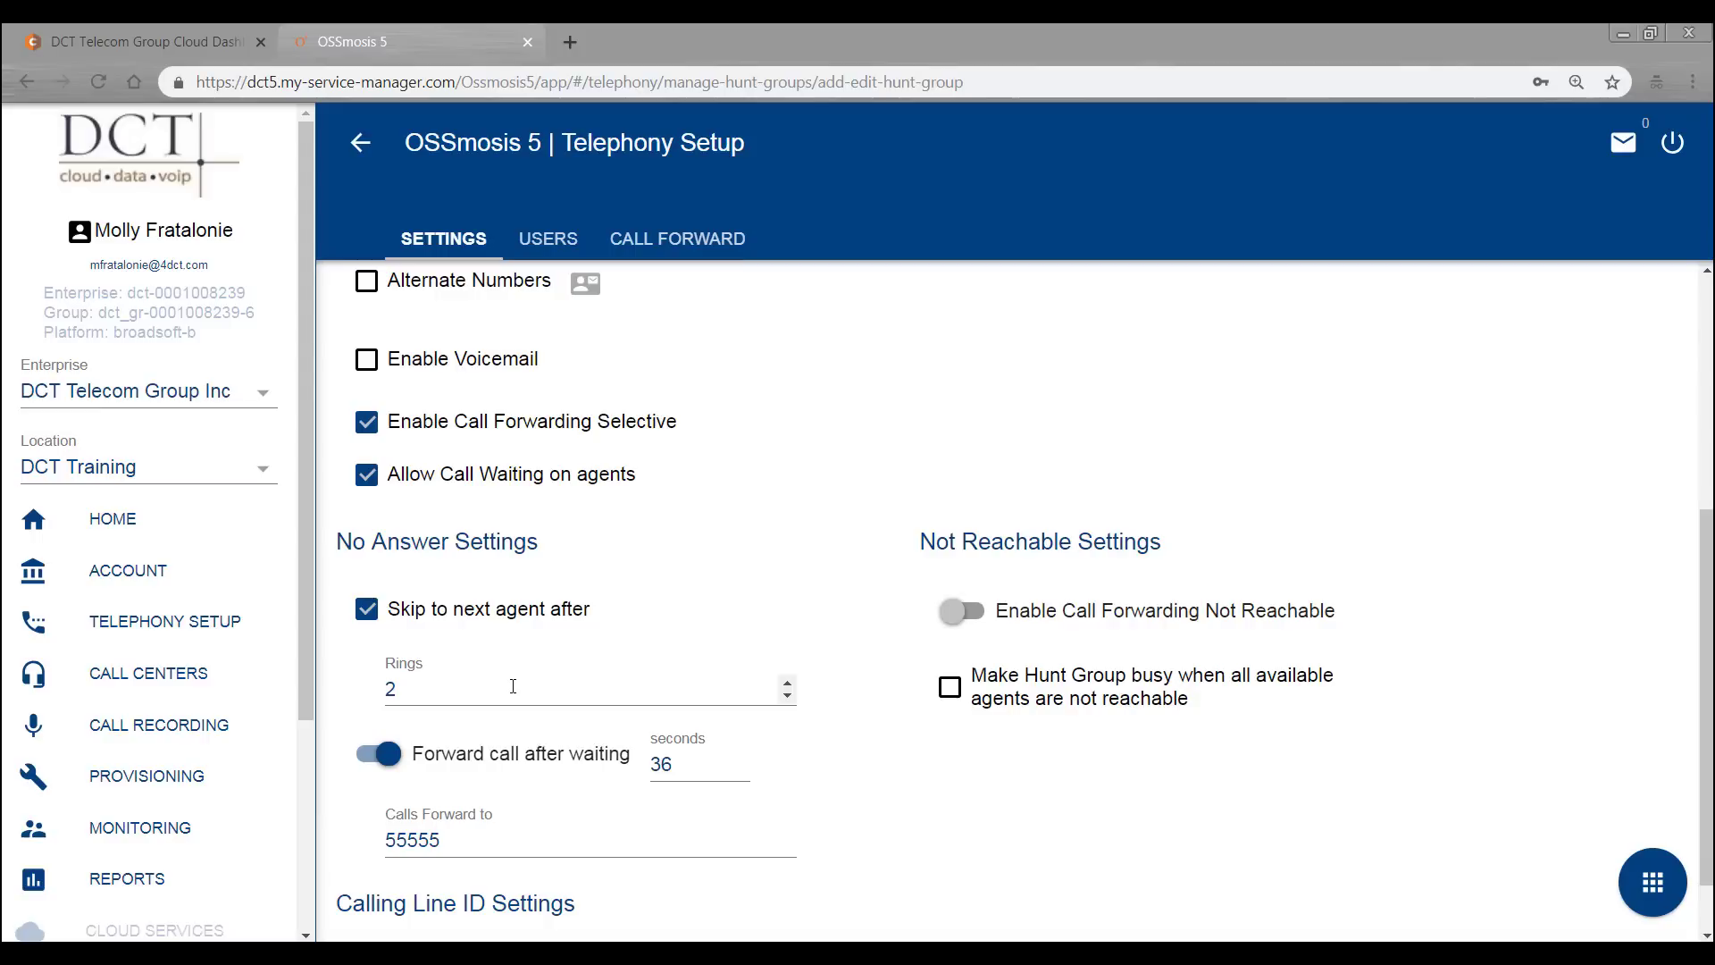
{"action": "left_click", "coordinate": [789, 686]}
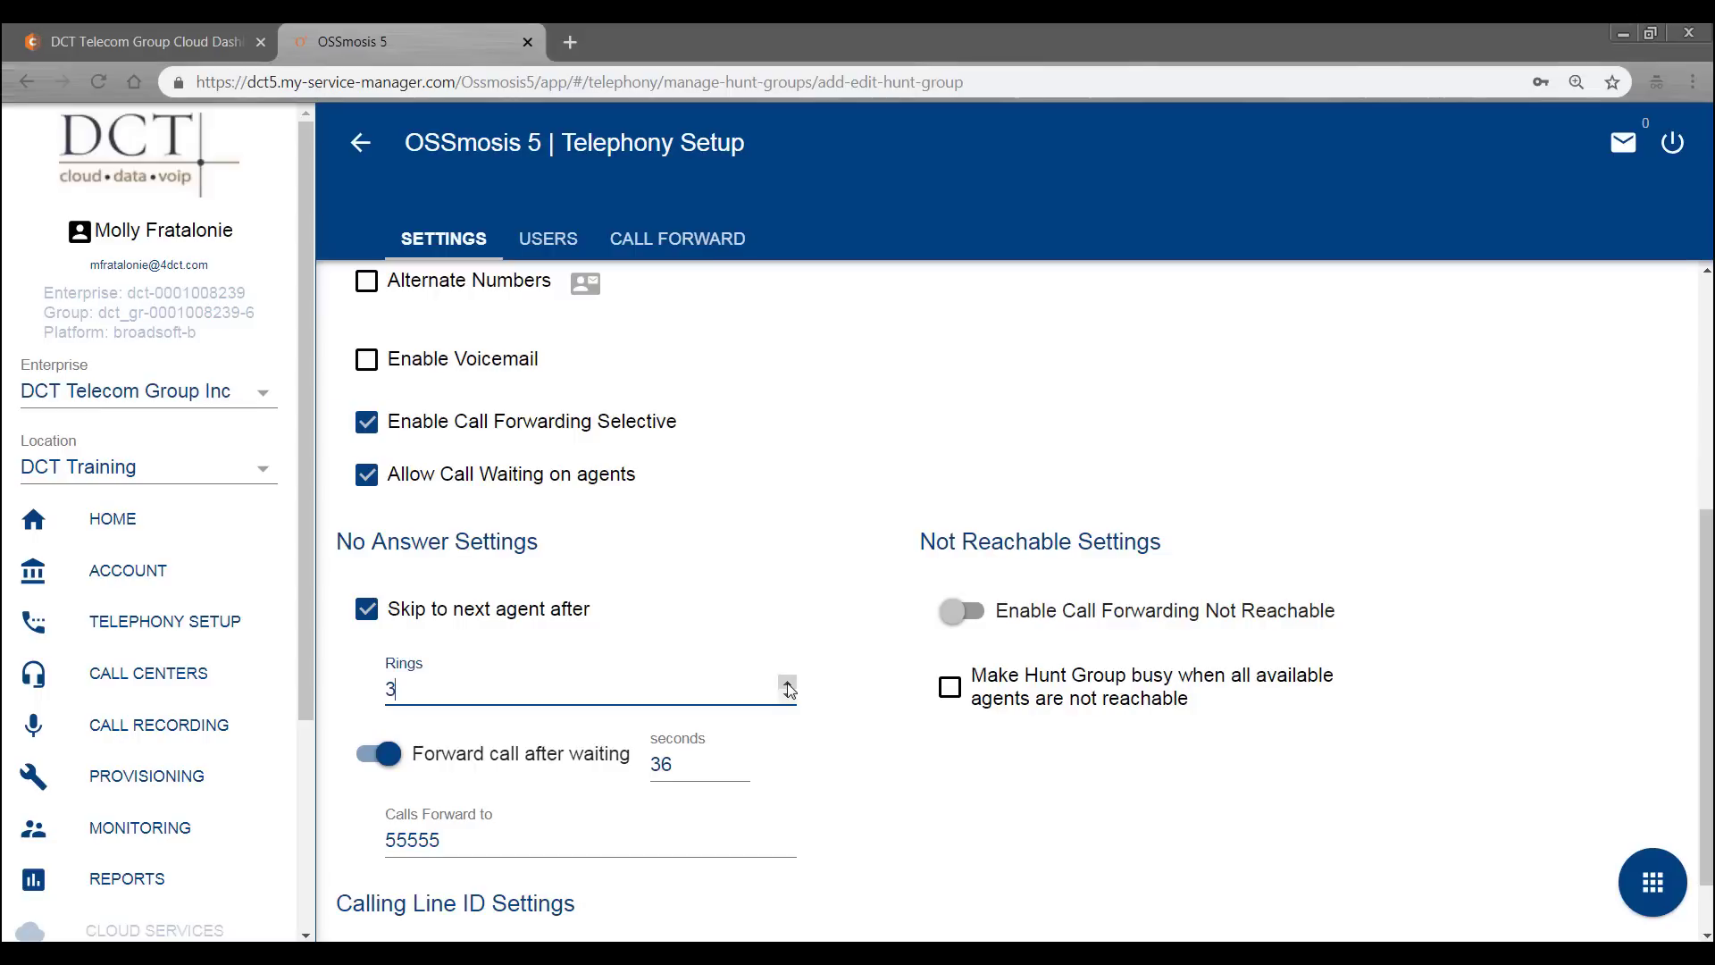
{"action": "left_click", "coordinate": [788, 696]}
{"action": "left_click", "coordinate": [367, 609]}
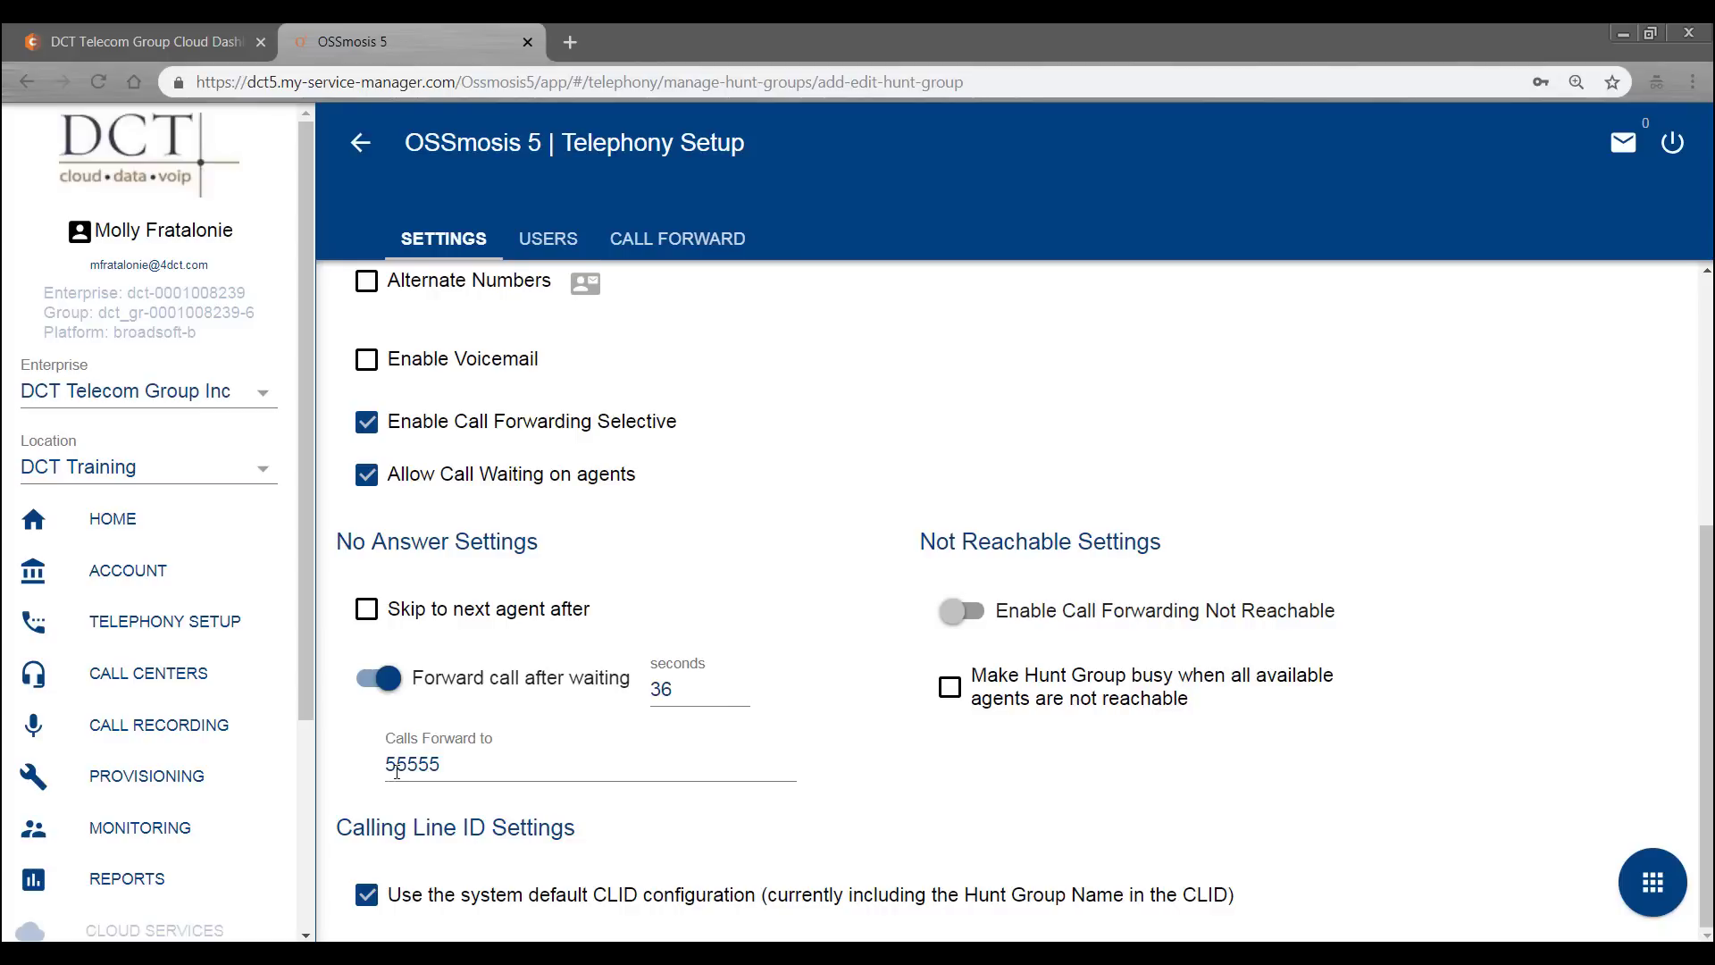
- Forward unreachable calls to an external ten-digit number and make the group busy when unreachable
{"action": "left_click", "coordinate": [952, 613]}
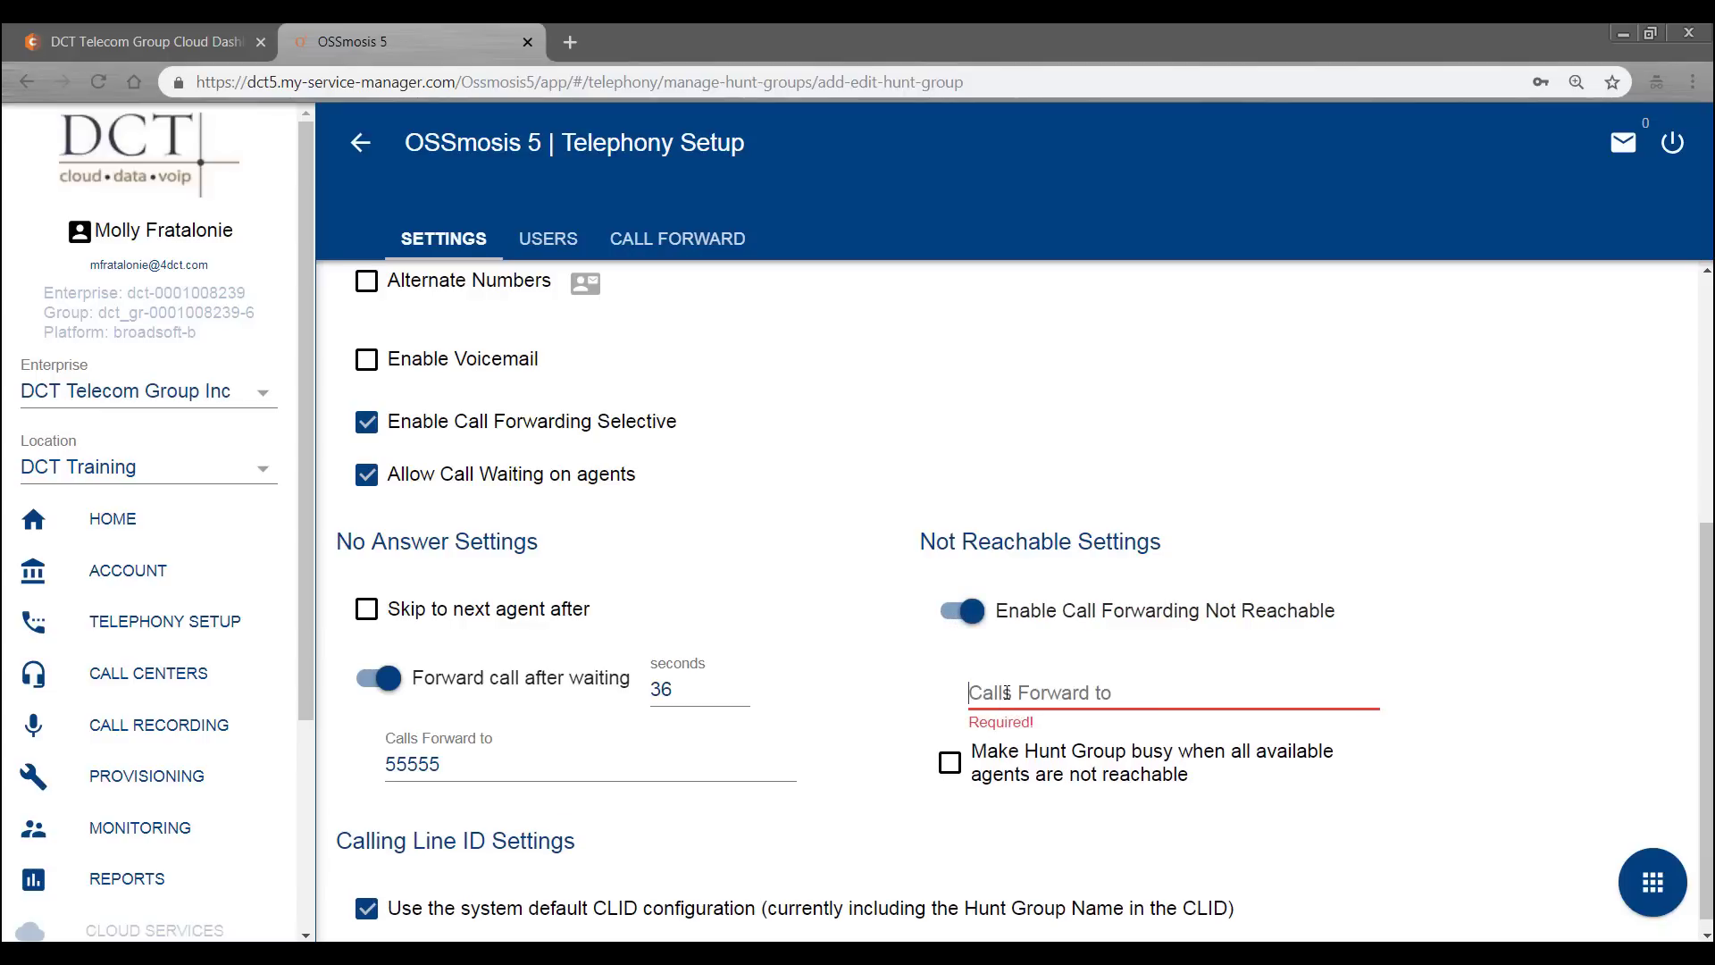
{"action": "left_click", "coordinate": [1007, 693]}
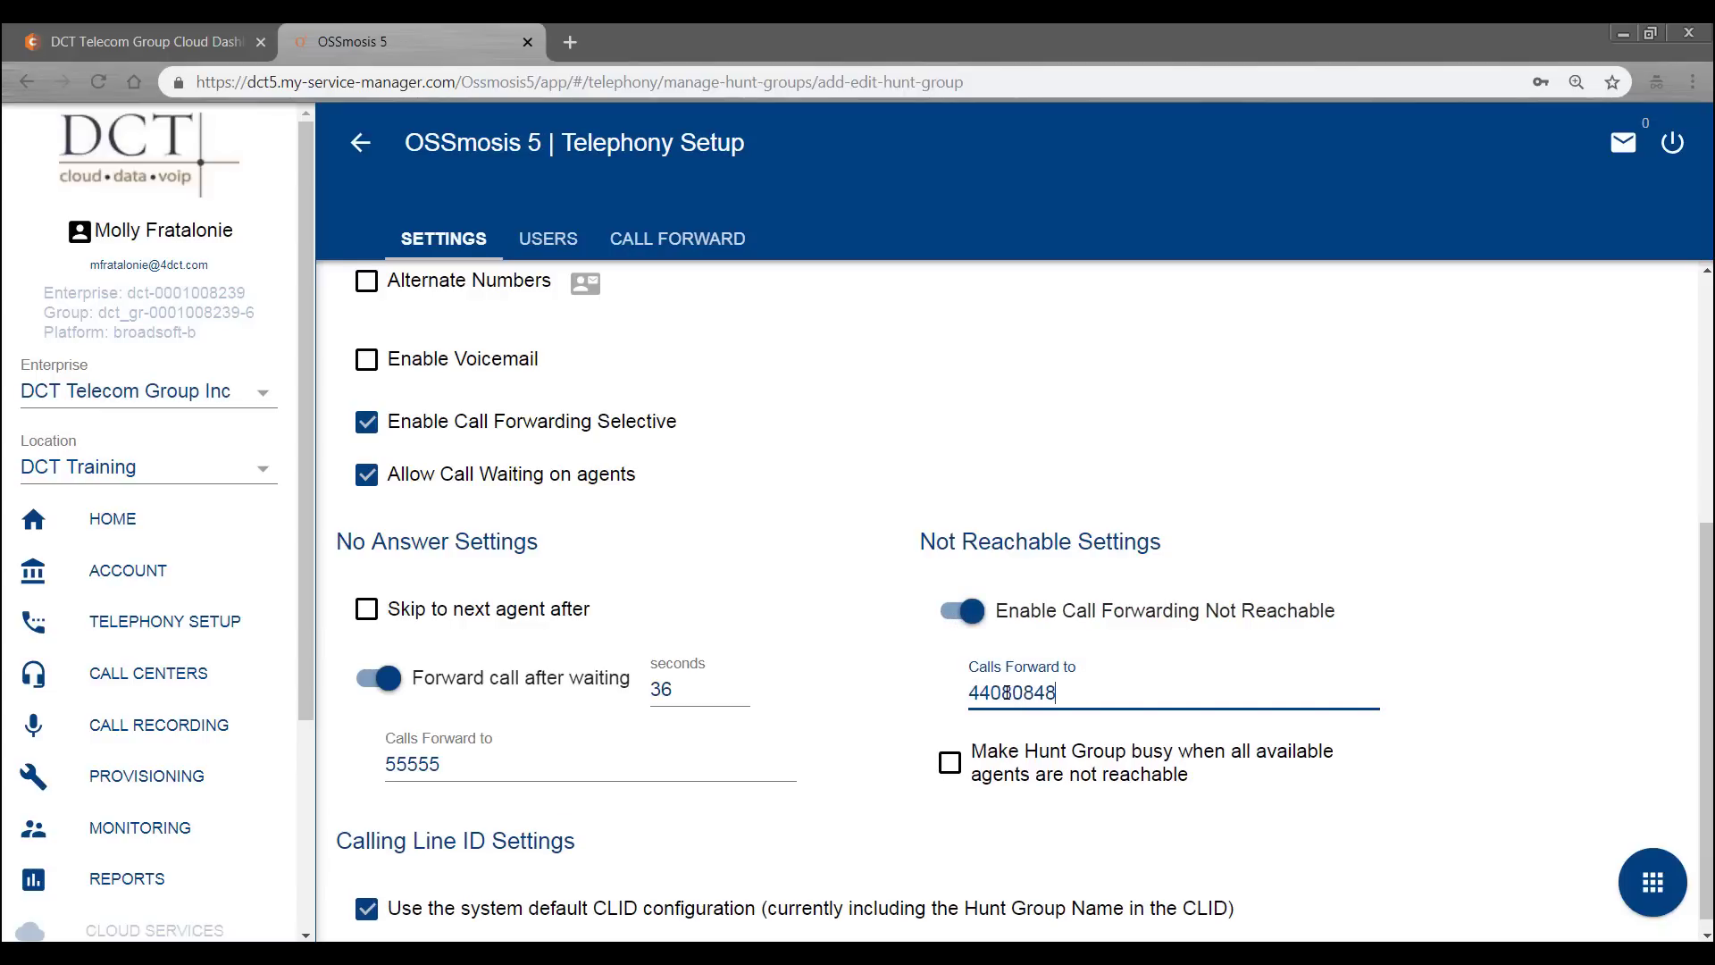
{"action": "left_click", "coordinate": [1538, 487]}
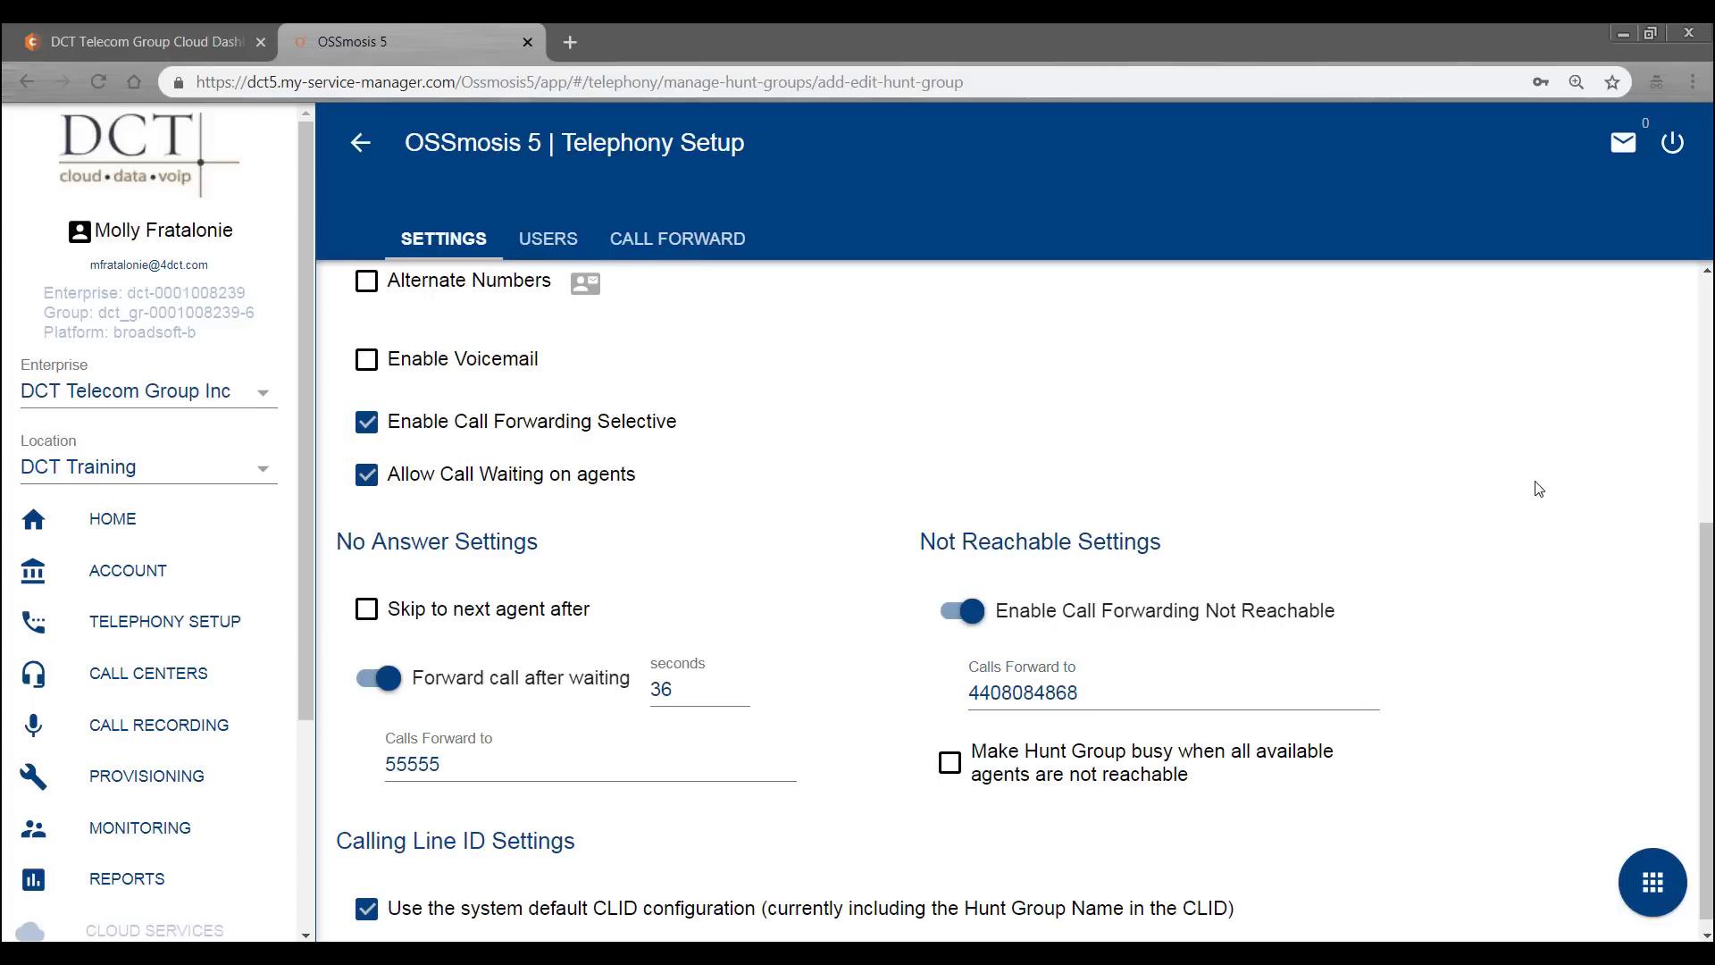
{"action": "left_click", "coordinate": [950, 766]}
{"action": "left_click", "coordinate": [1124, 691]}
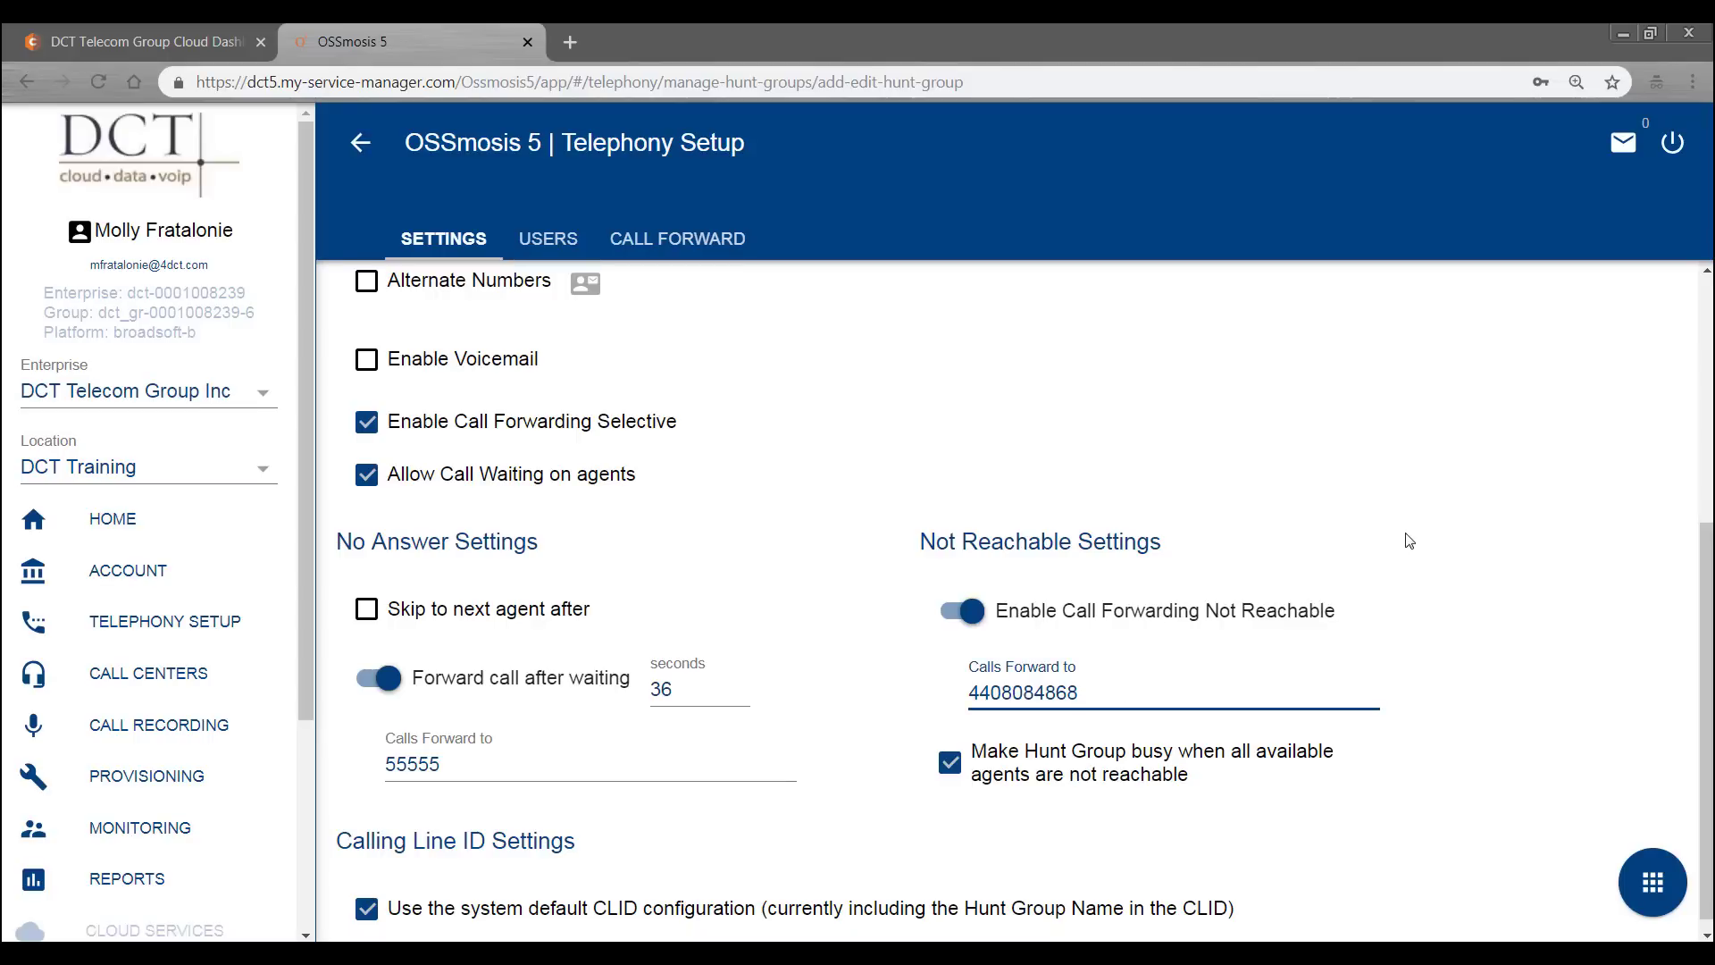
{"action": "scroll", "coordinate": [1409, 541], "scroll_direction": "down", "scroll_amount": 1}
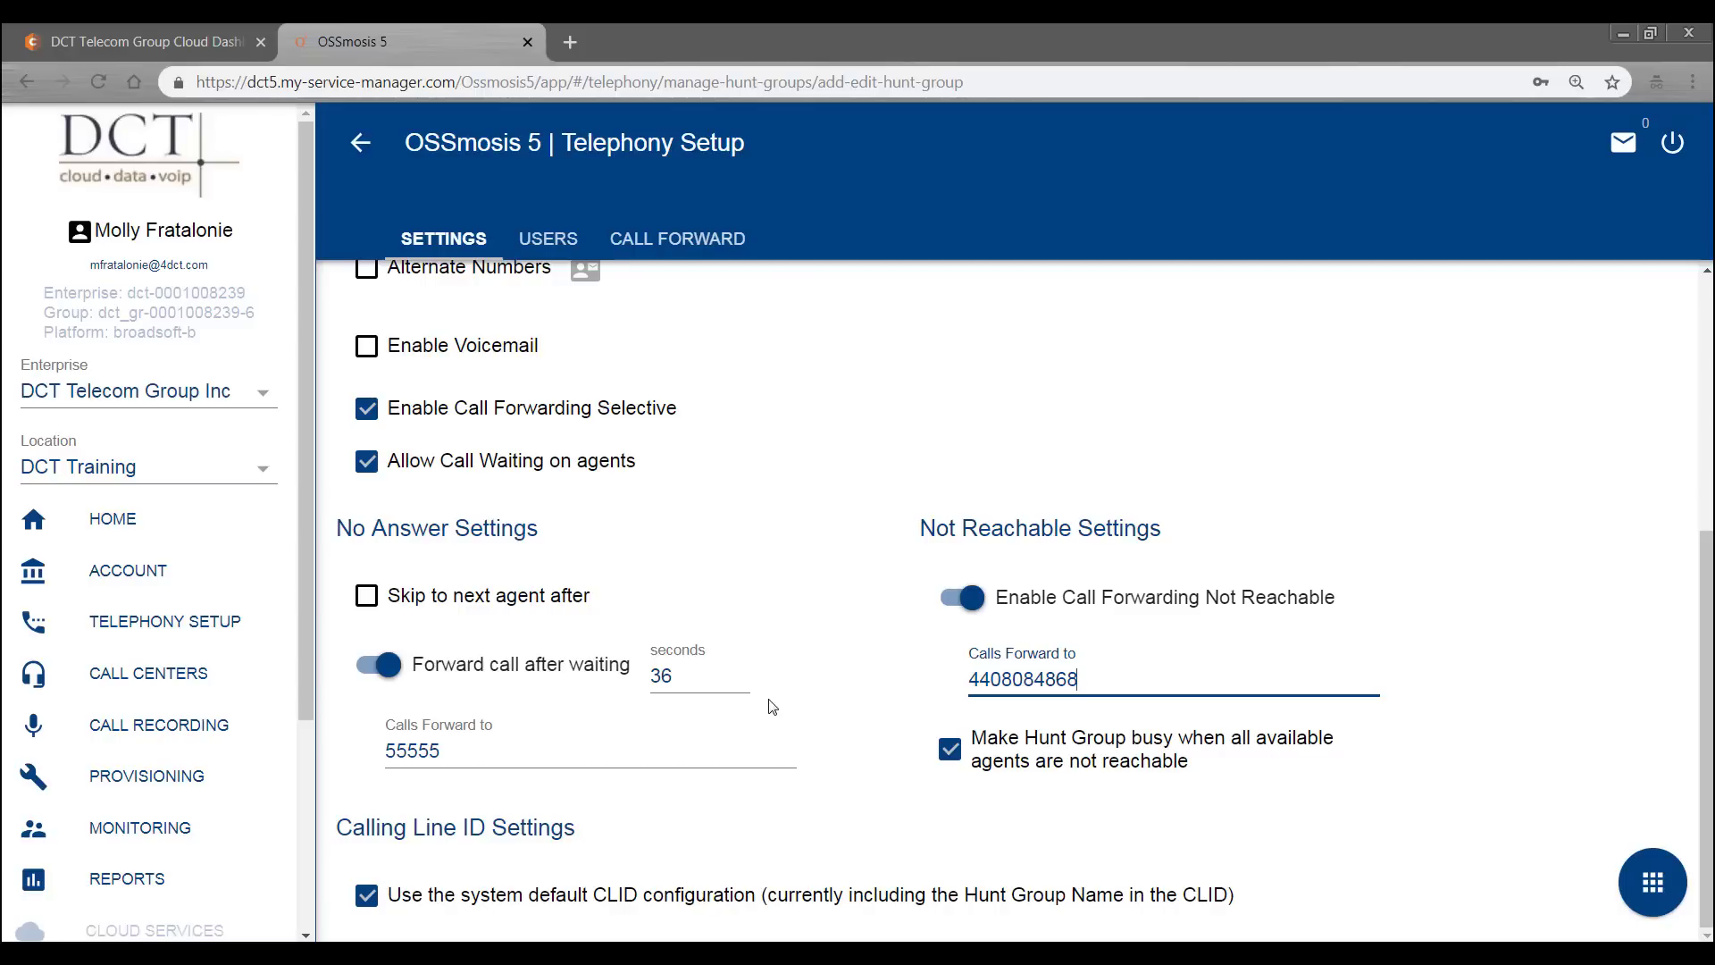
- Save the Main Line hunt group settings and show its assigned users
{"action": "scroll", "coordinate": [772, 707], "scroll_direction": "up", "scroll_amount": 5}
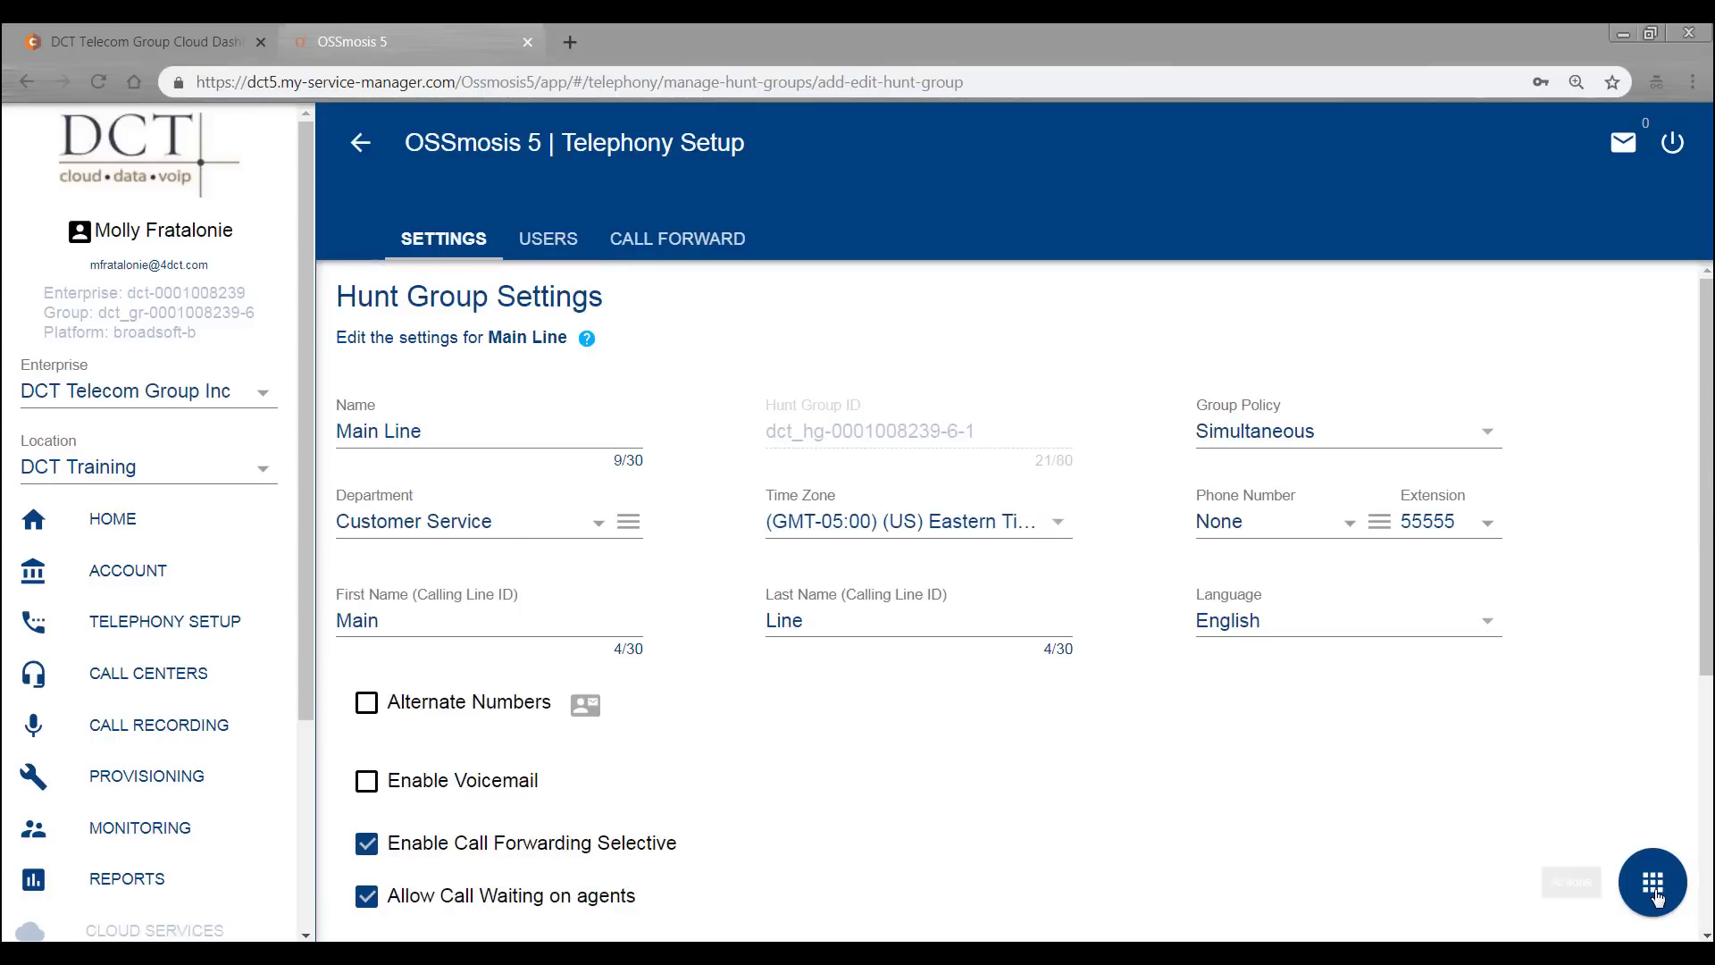
{"action": "left_click", "coordinate": [1654, 893]}
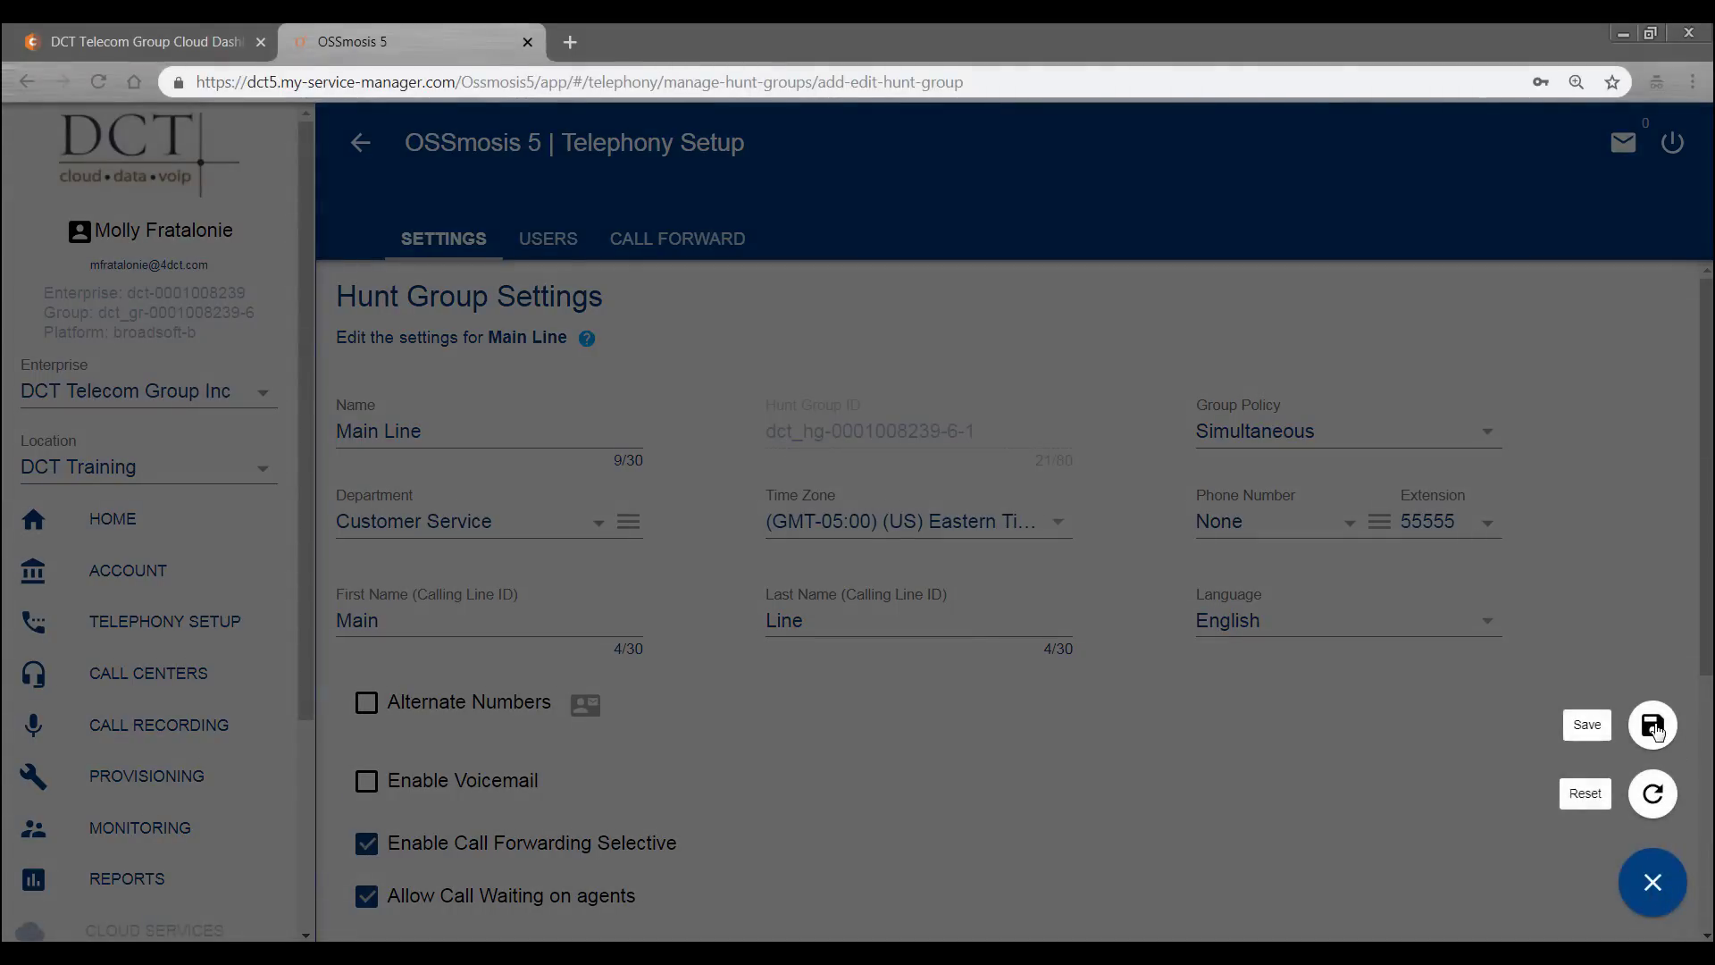
{"action": "left_click", "coordinate": [1503, 730]}
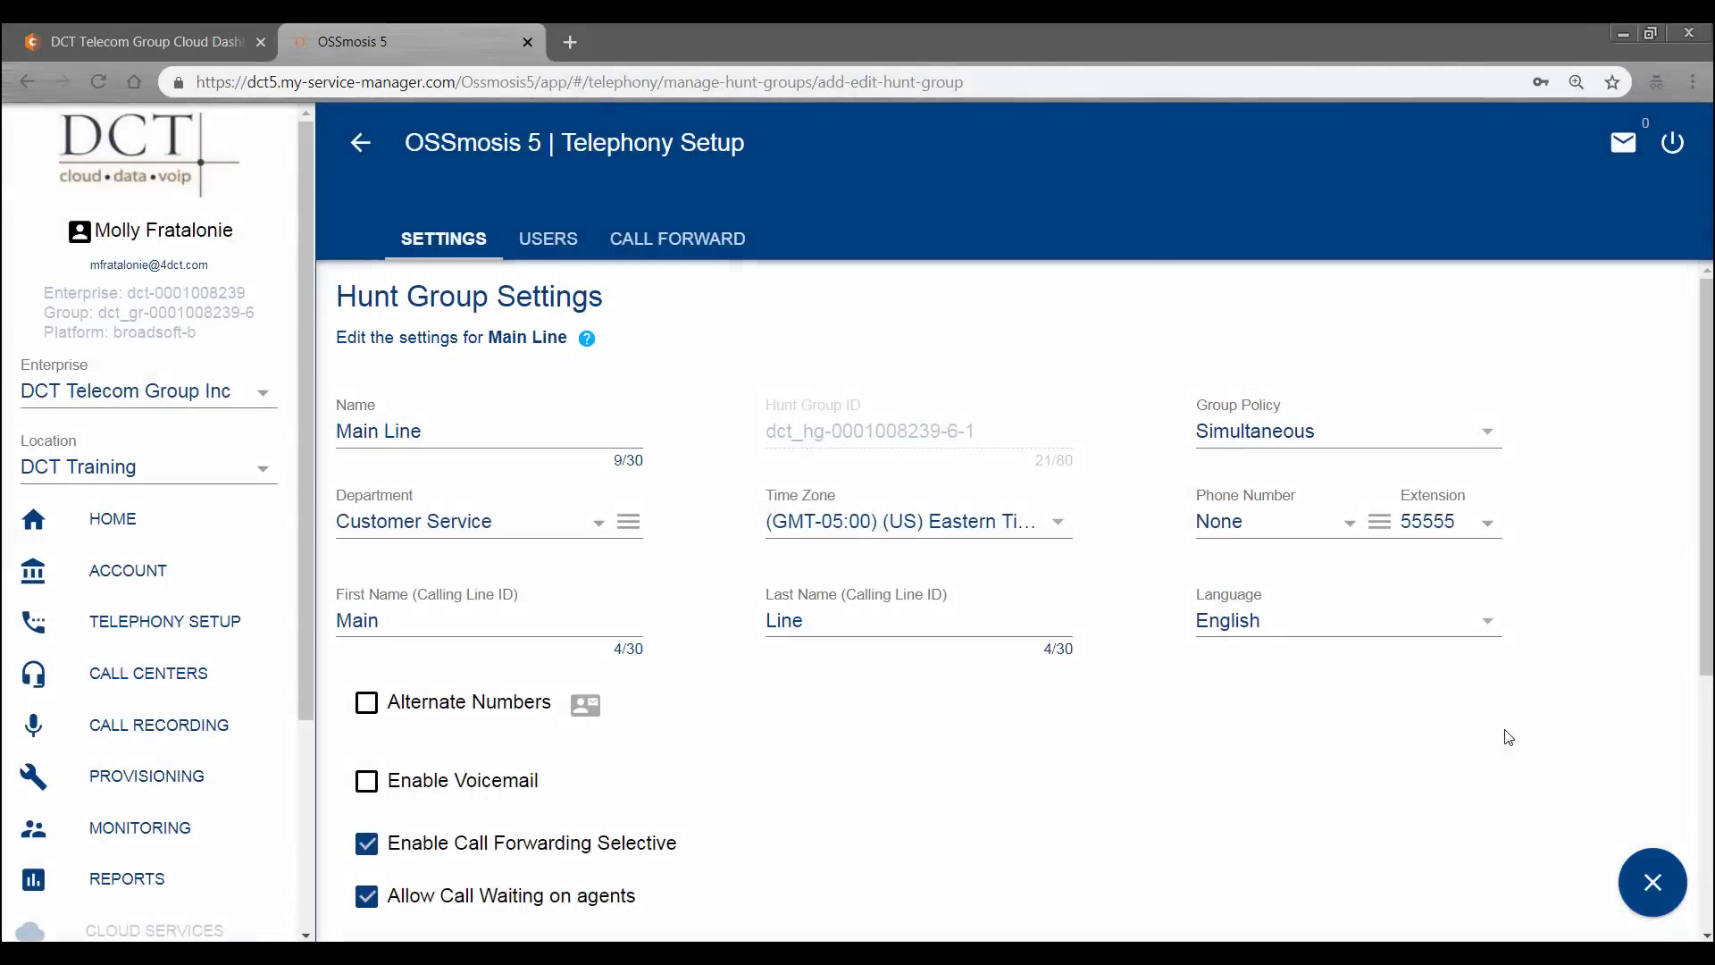
{"action": "left_click", "coordinate": [549, 239]}
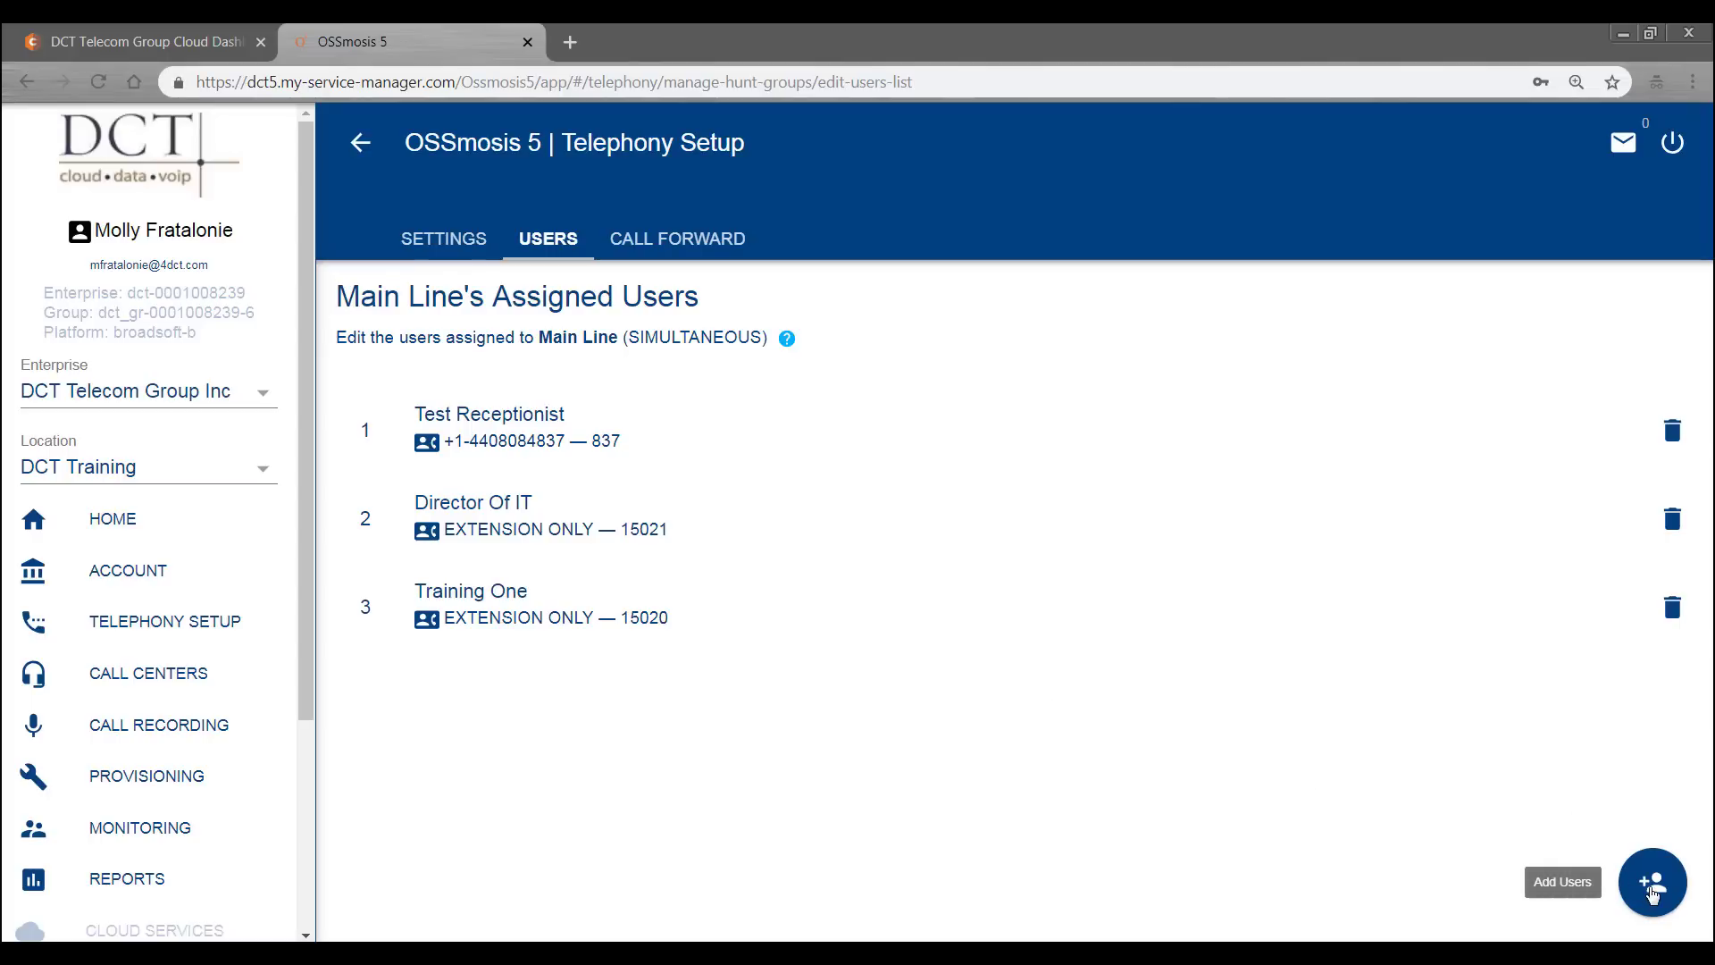
- Add Product Manager (15040) and Project Manager (15042) from DCT Training to the Main Line hunt group
{"action": "left_click", "coordinate": [1653, 894]}
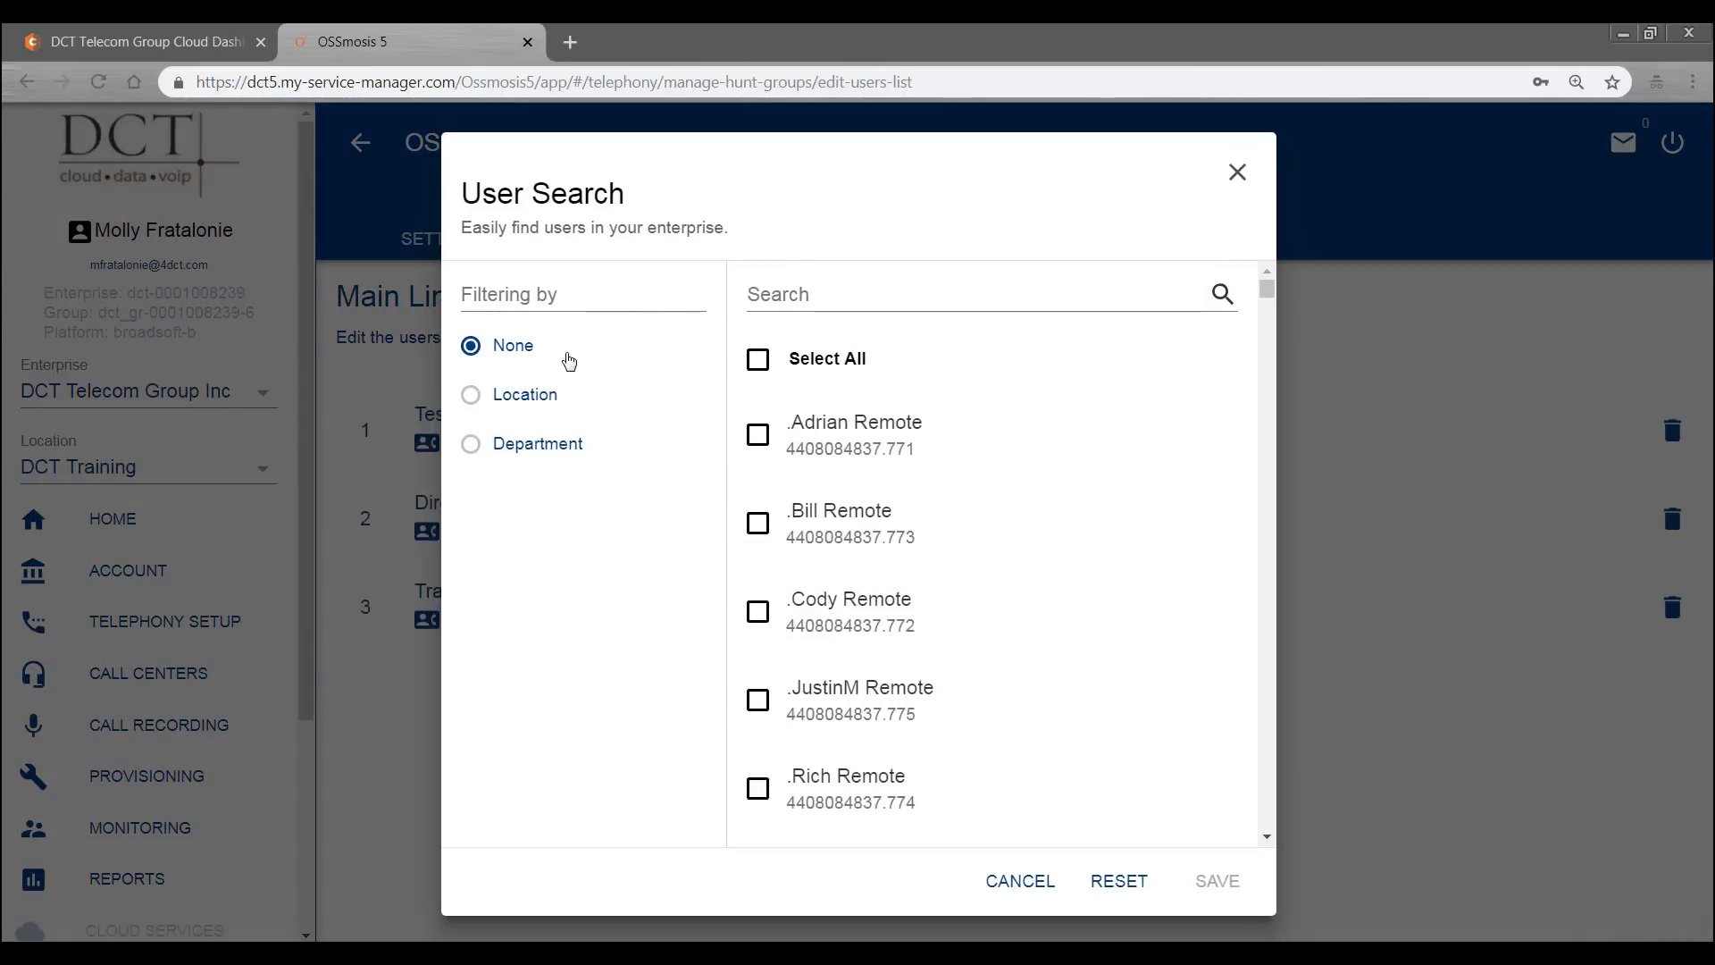
{"action": "left_click", "coordinate": [471, 399]}
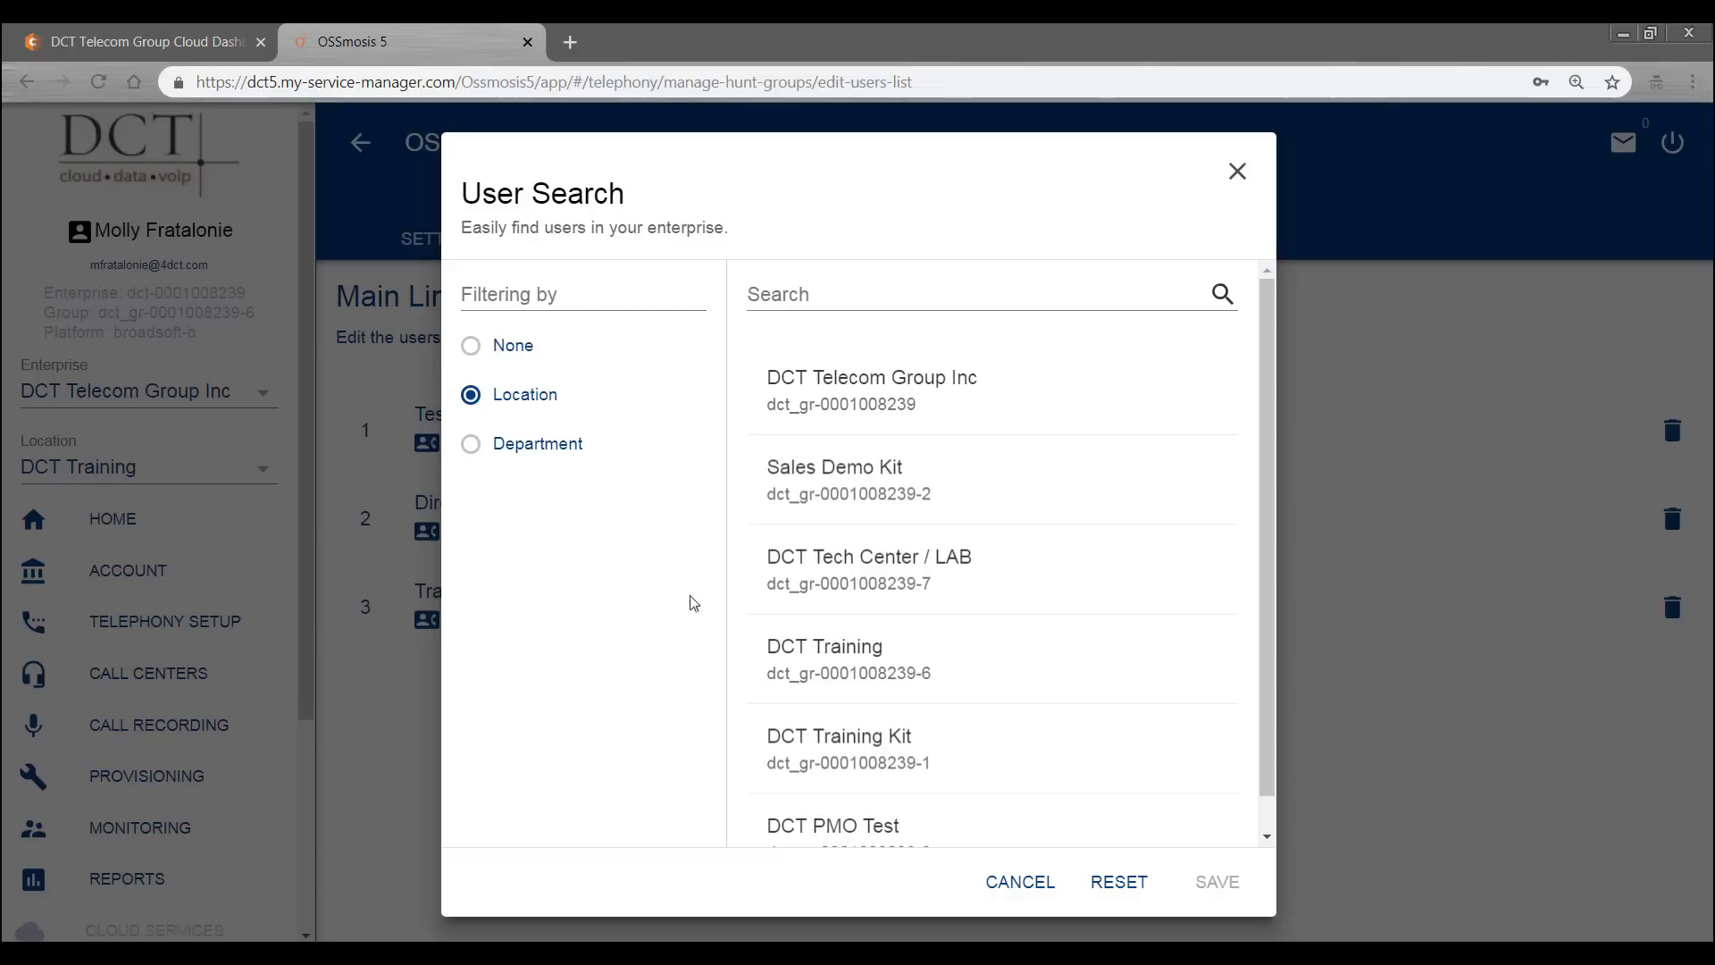
{"action": "left_click", "coordinate": [827, 650]}
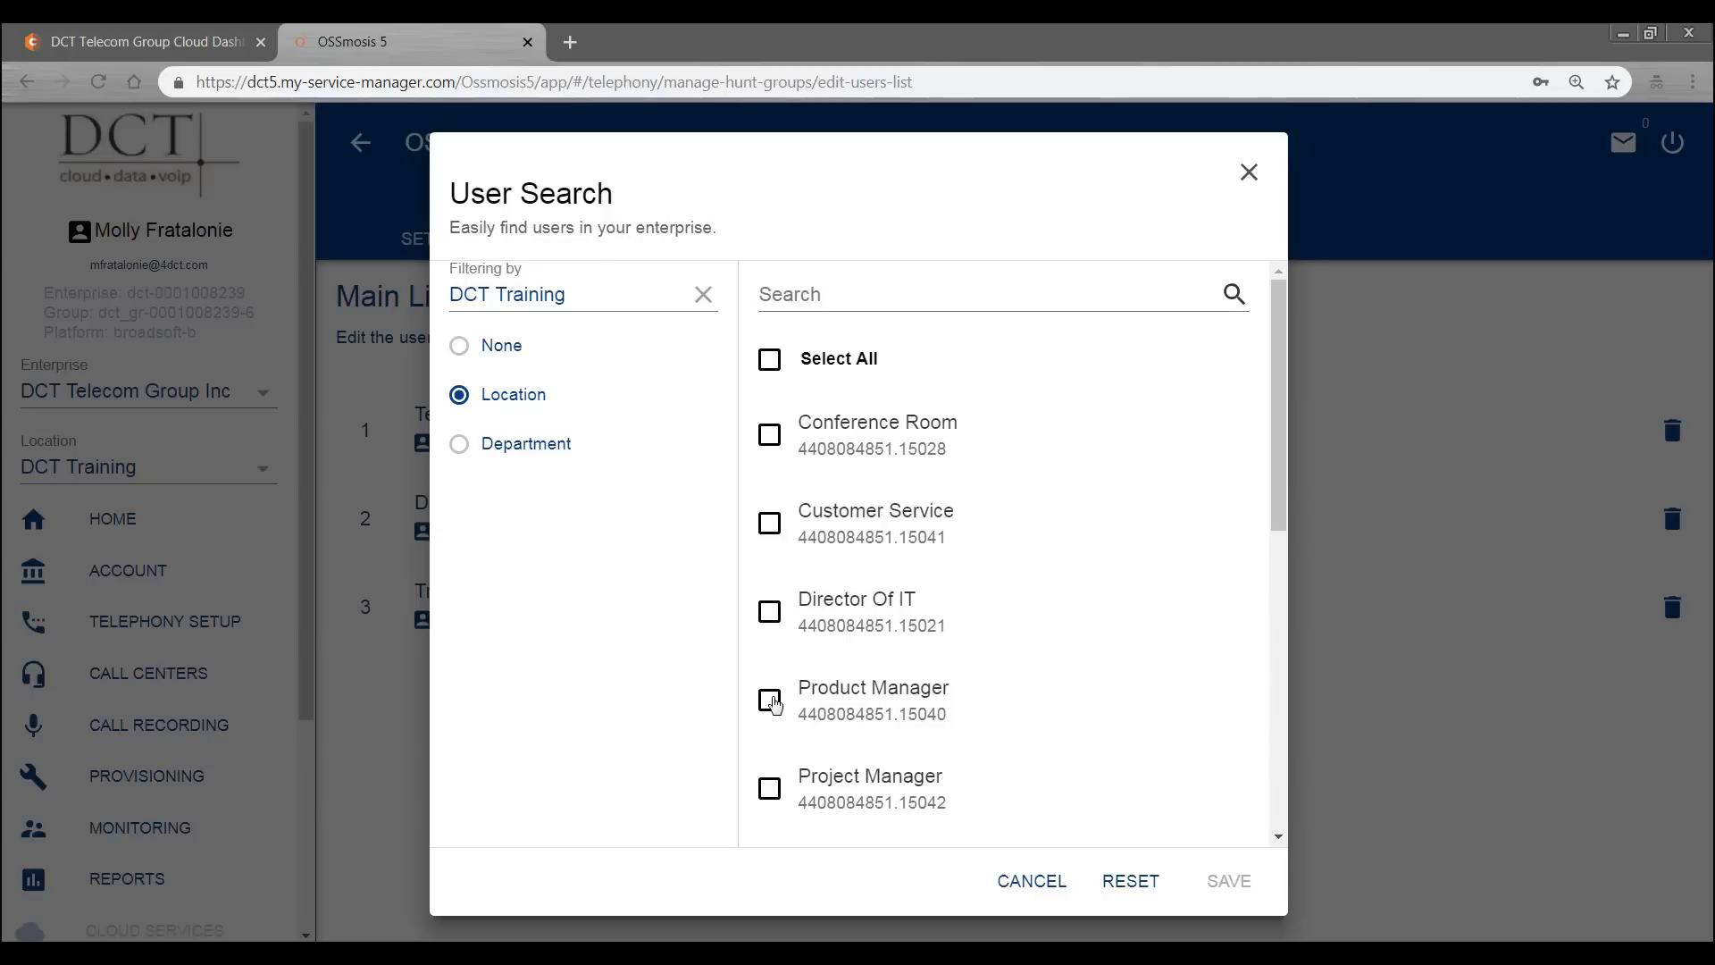
{"action": "left_click", "coordinate": [774, 704]}
{"action": "left_click", "coordinate": [769, 789]}
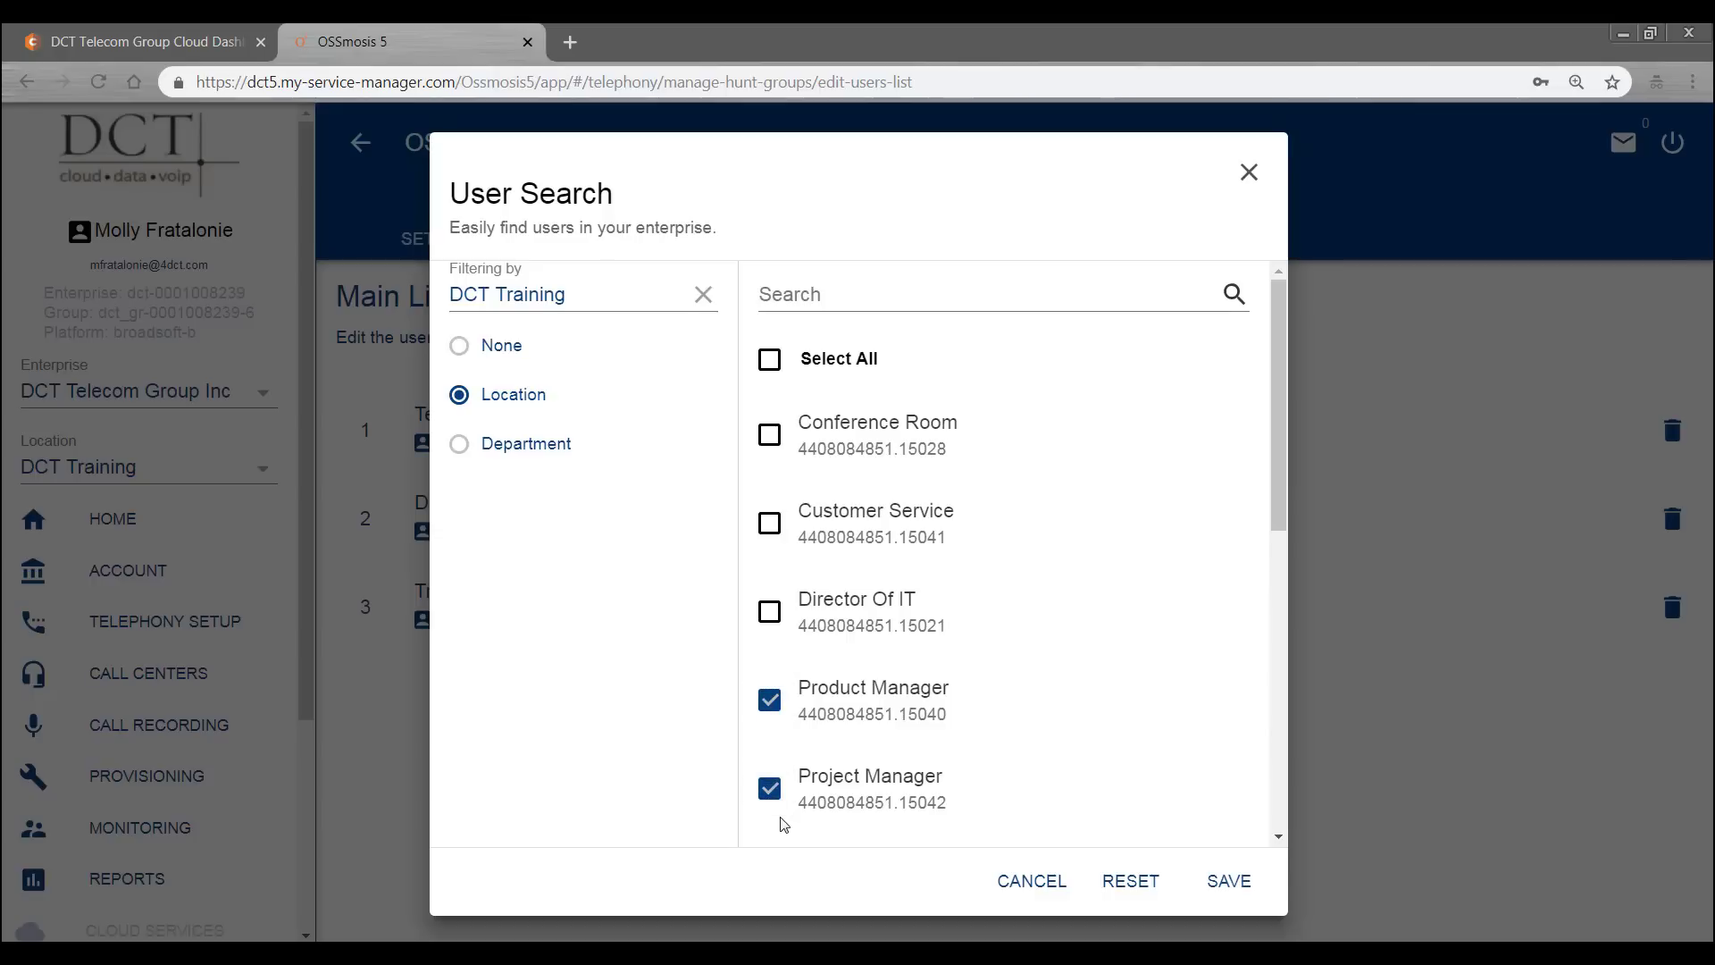
{"action": "left_click", "coordinate": [1236, 887]}
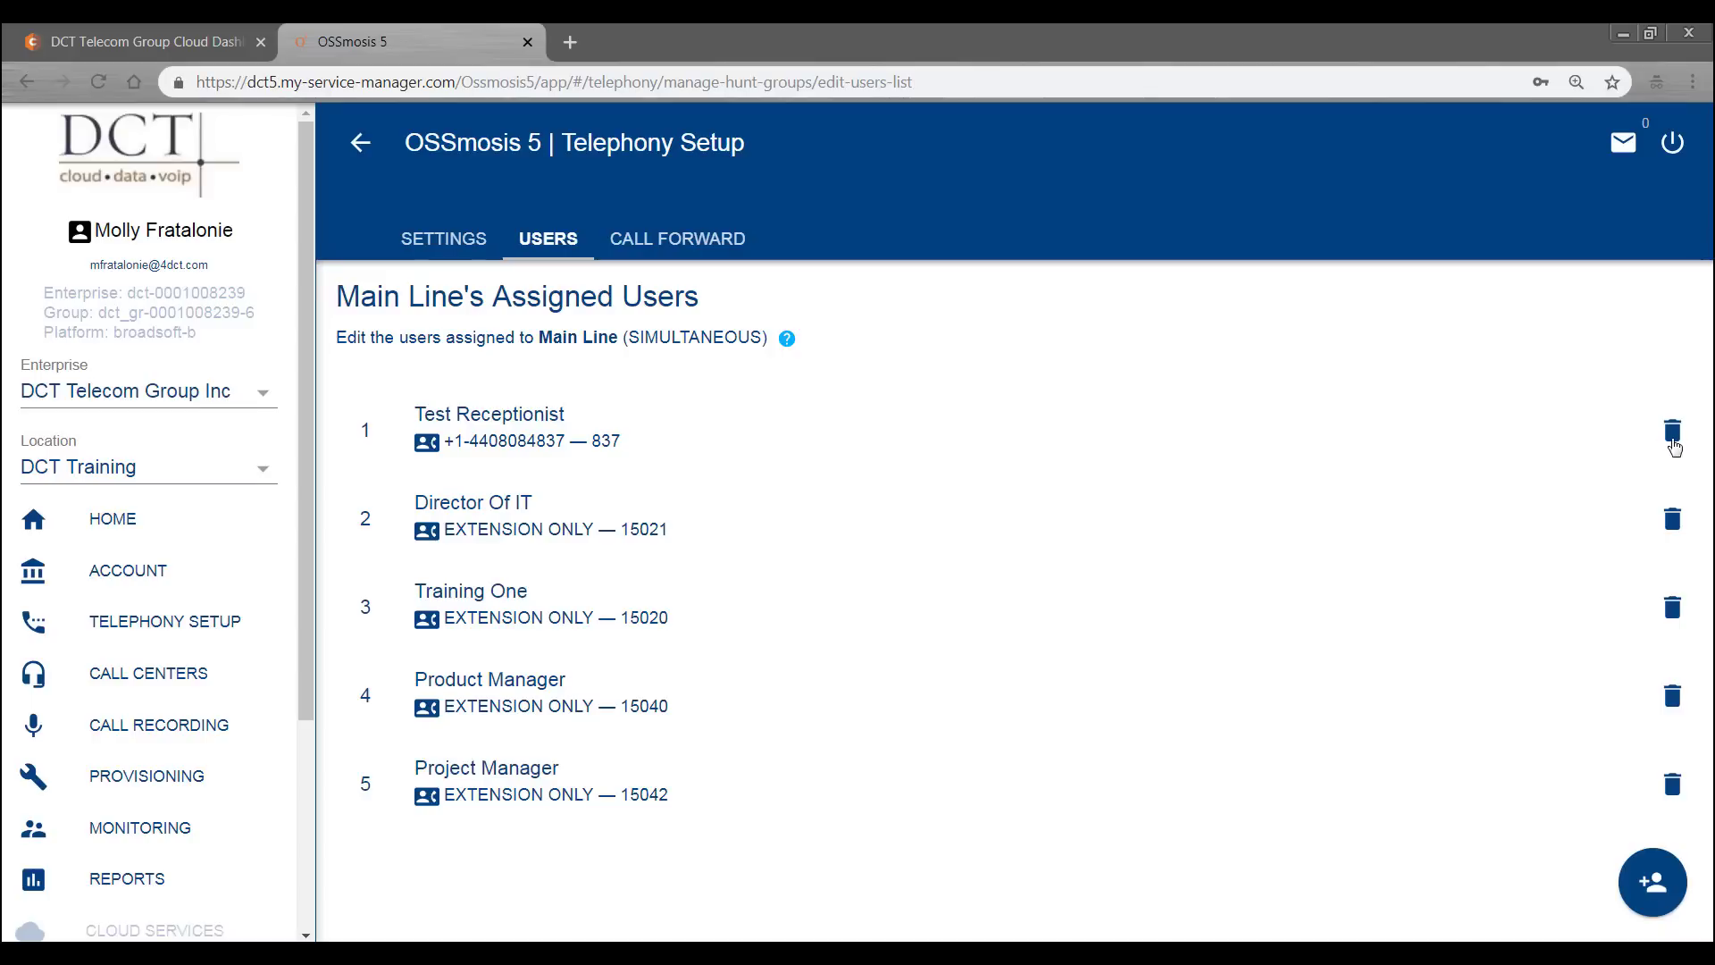
- Remove Test Receptionist from Main Line, leaving four users, and view its Call Forwarding settings
{"action": "left_click", "coordinate": [1673, 433]}
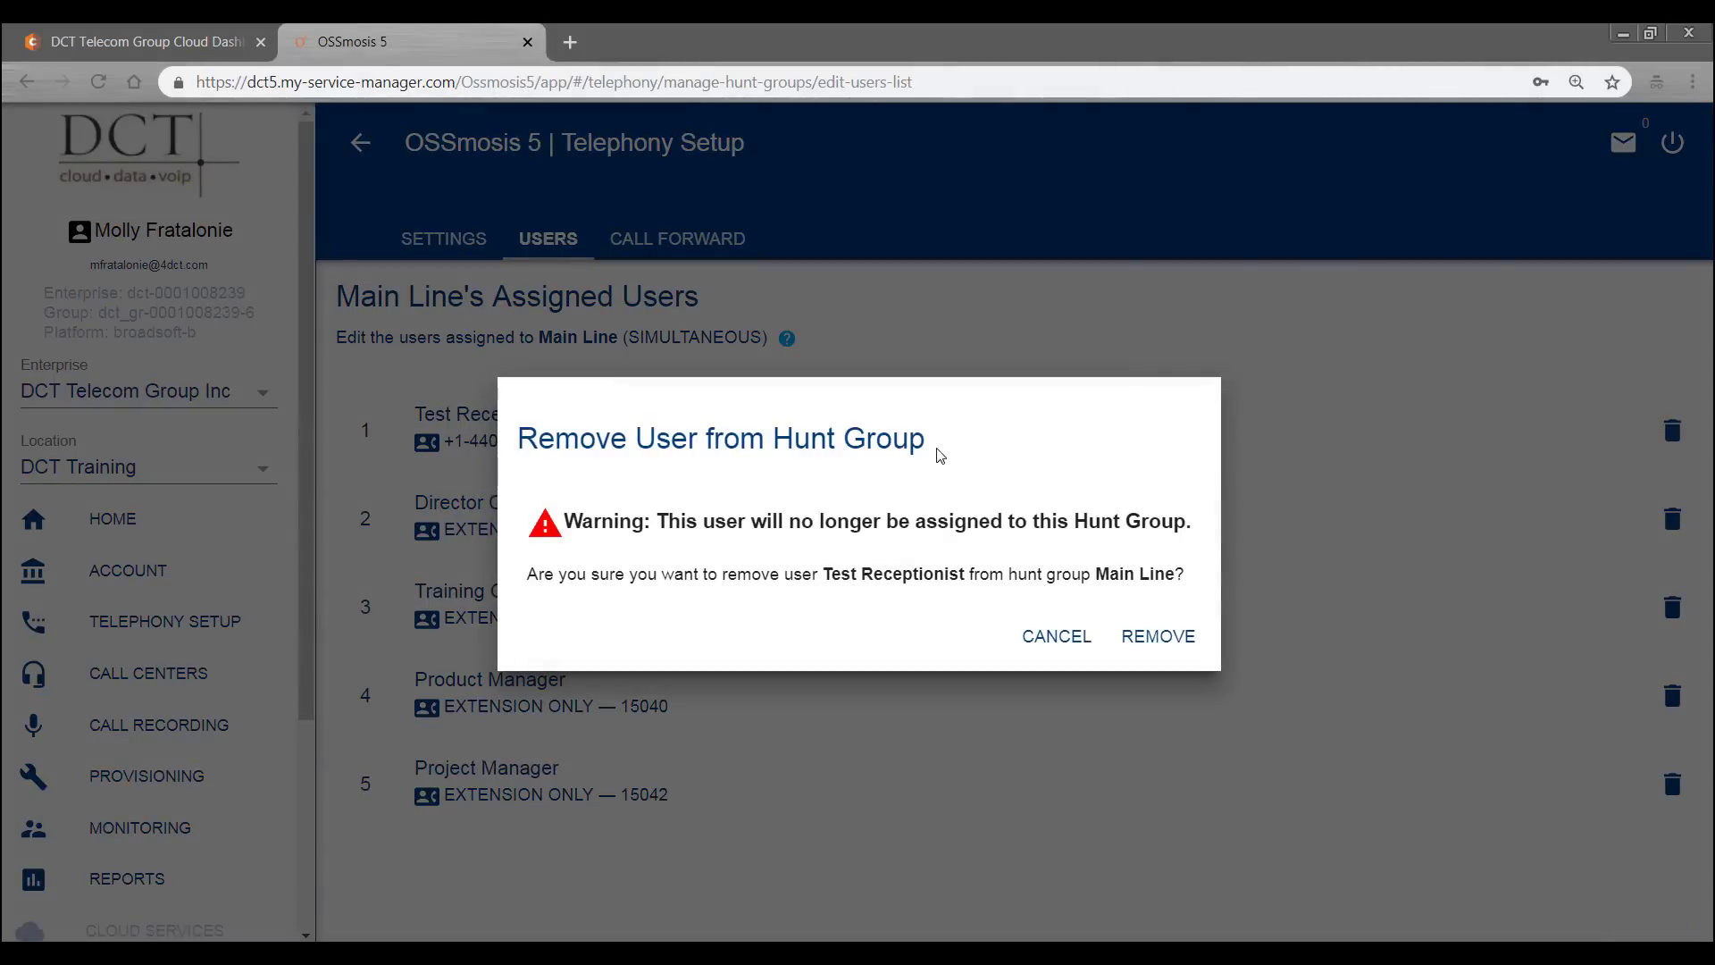
{"action": "left_click", "coordinate": [1172, 638]}
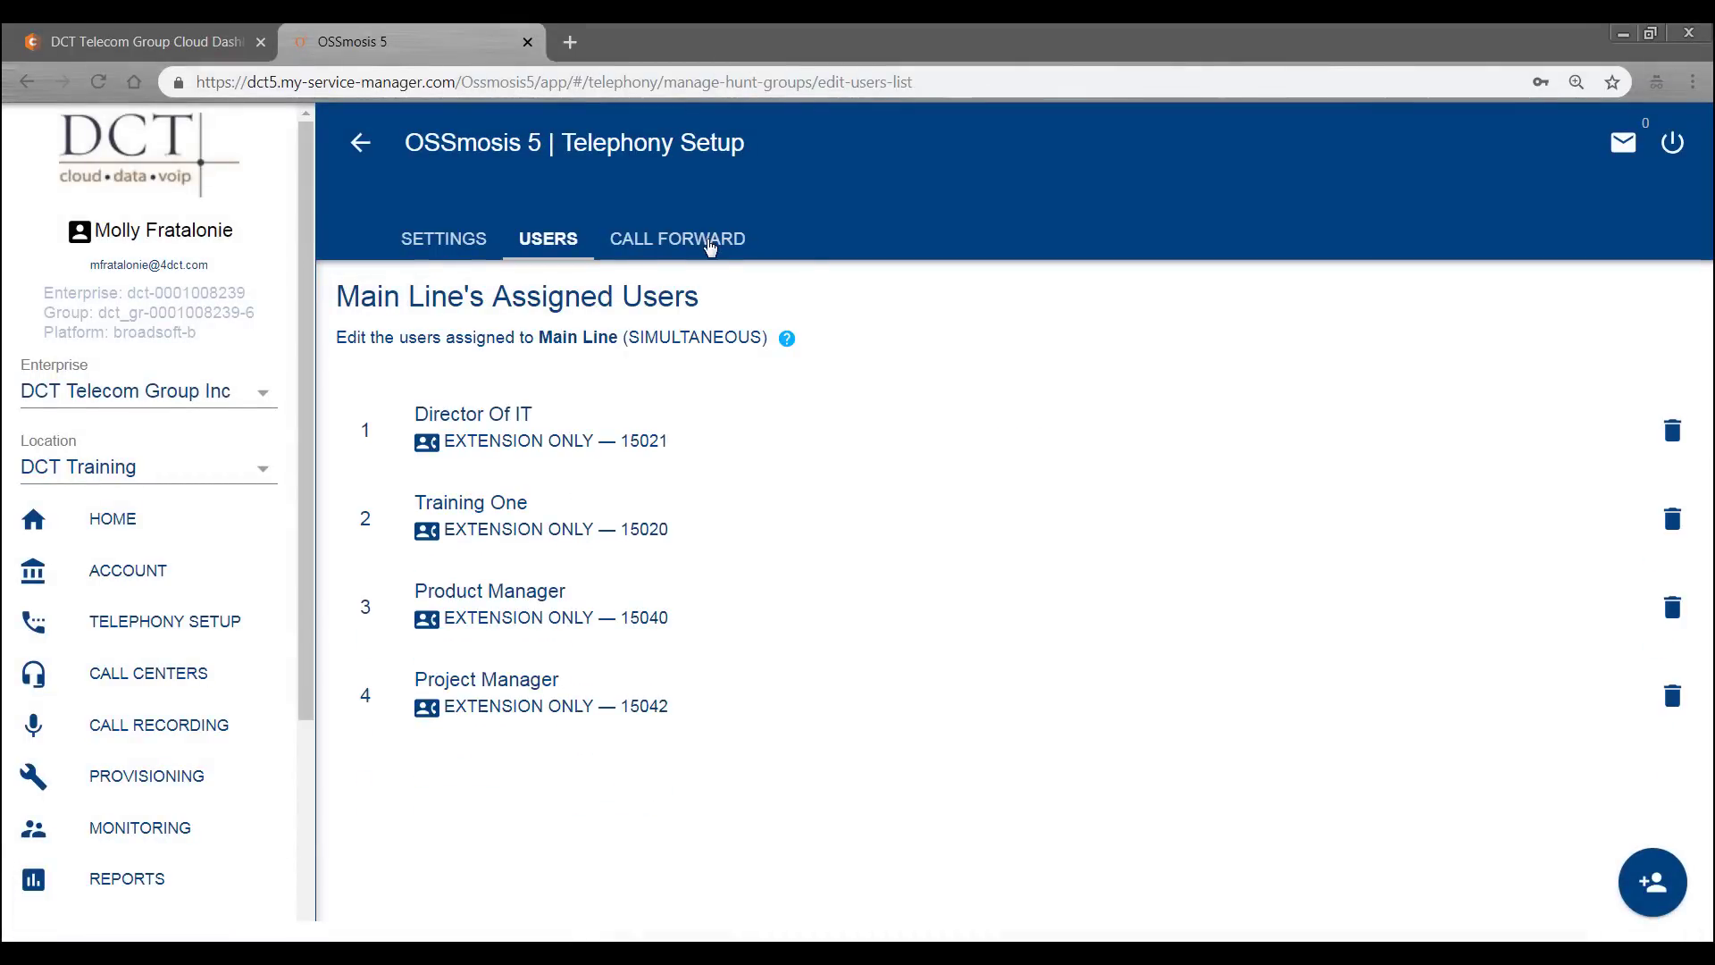
{"action": "left_click", "coordinate": [712, 240]}
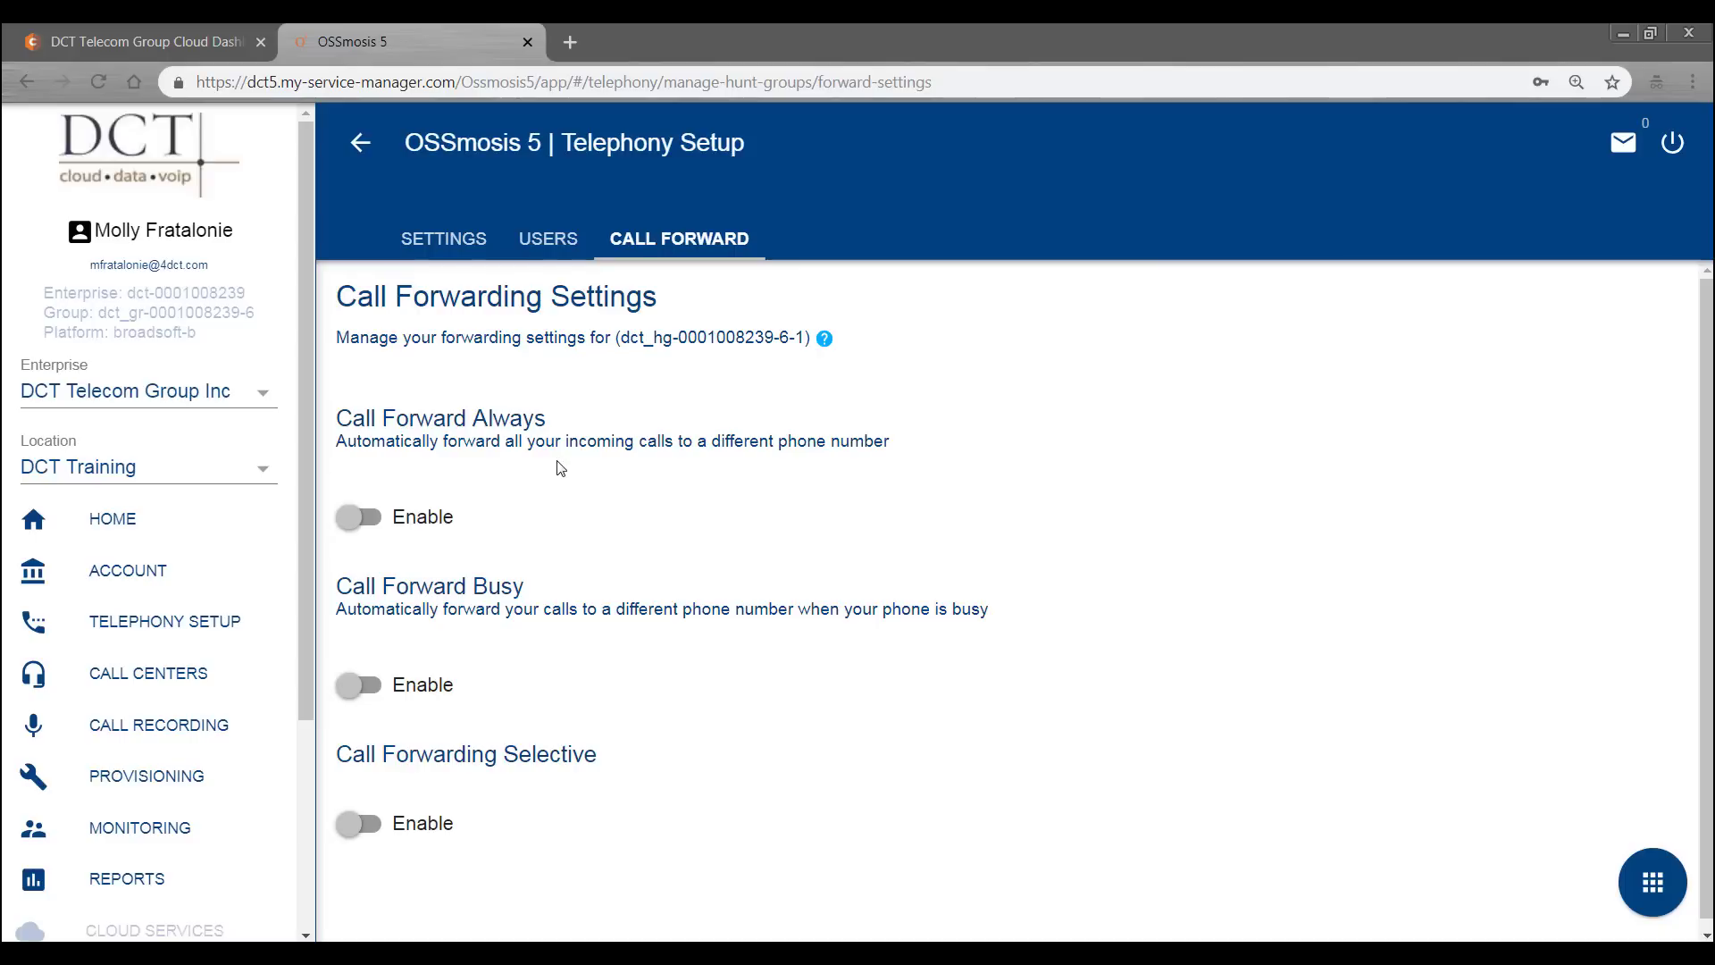
{"action": "left_click", "coordinate": [356, 516]}
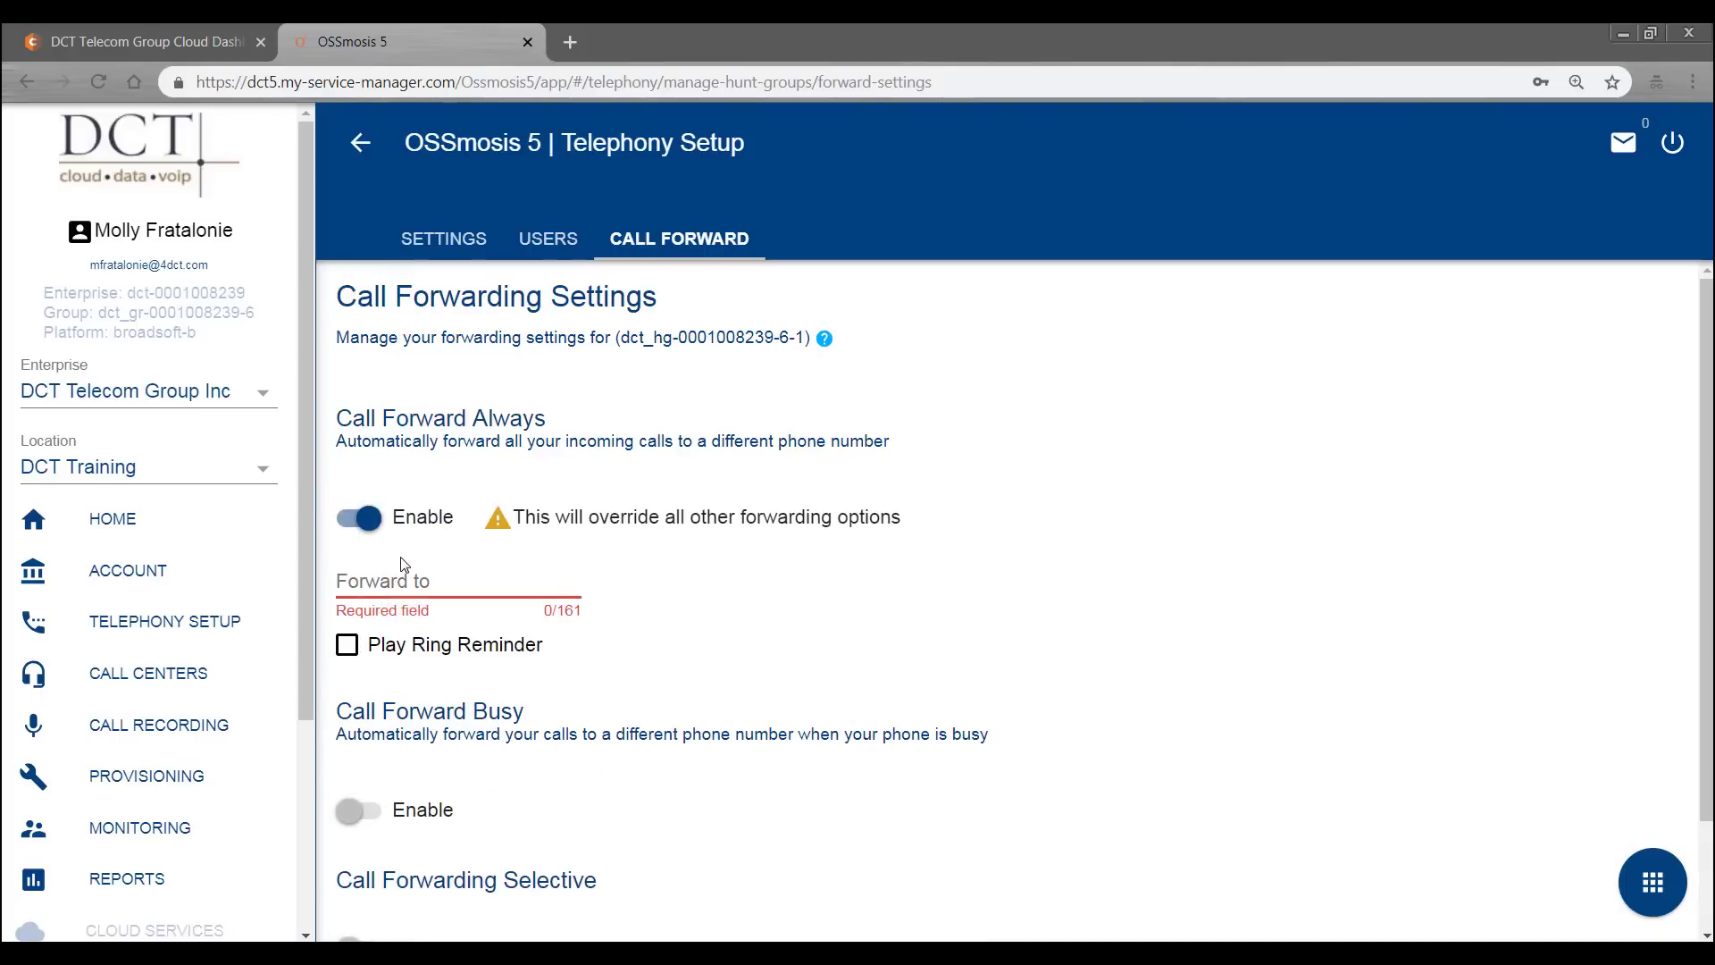
{"action": "left_click", "coordinate": [372, 518]}
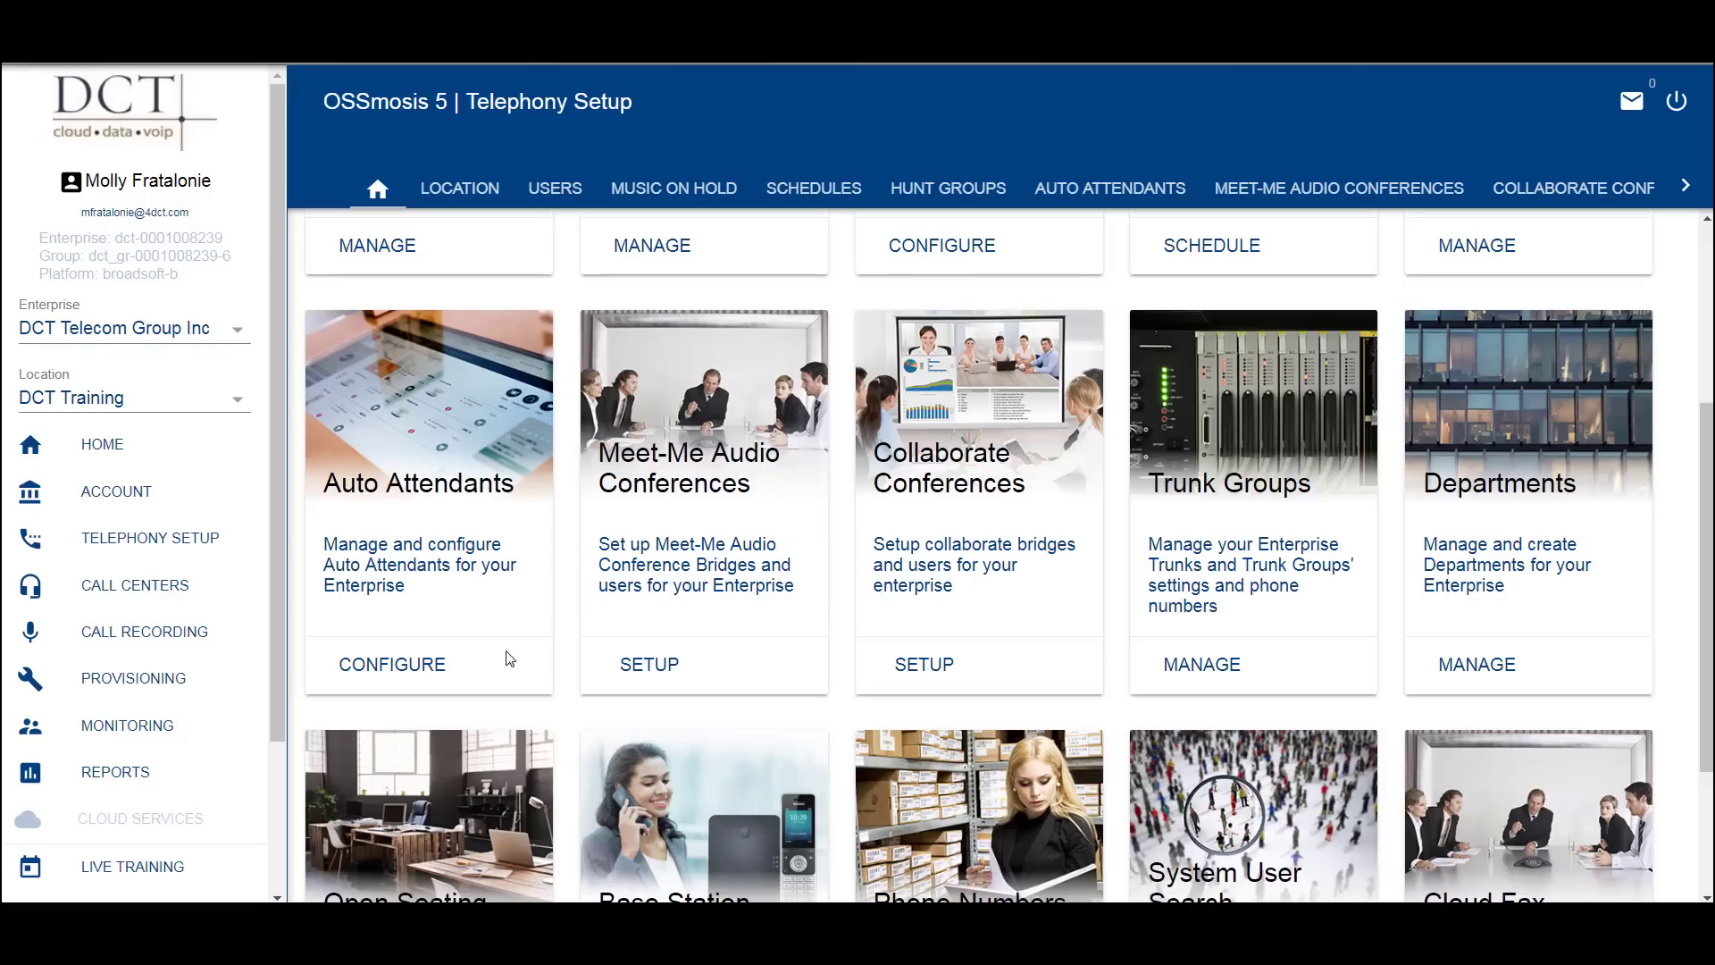
- Open the Auto Attendants configuration page from the Telephony Setup overview
{"action": "left_click", "coordinate": [423, 670]}
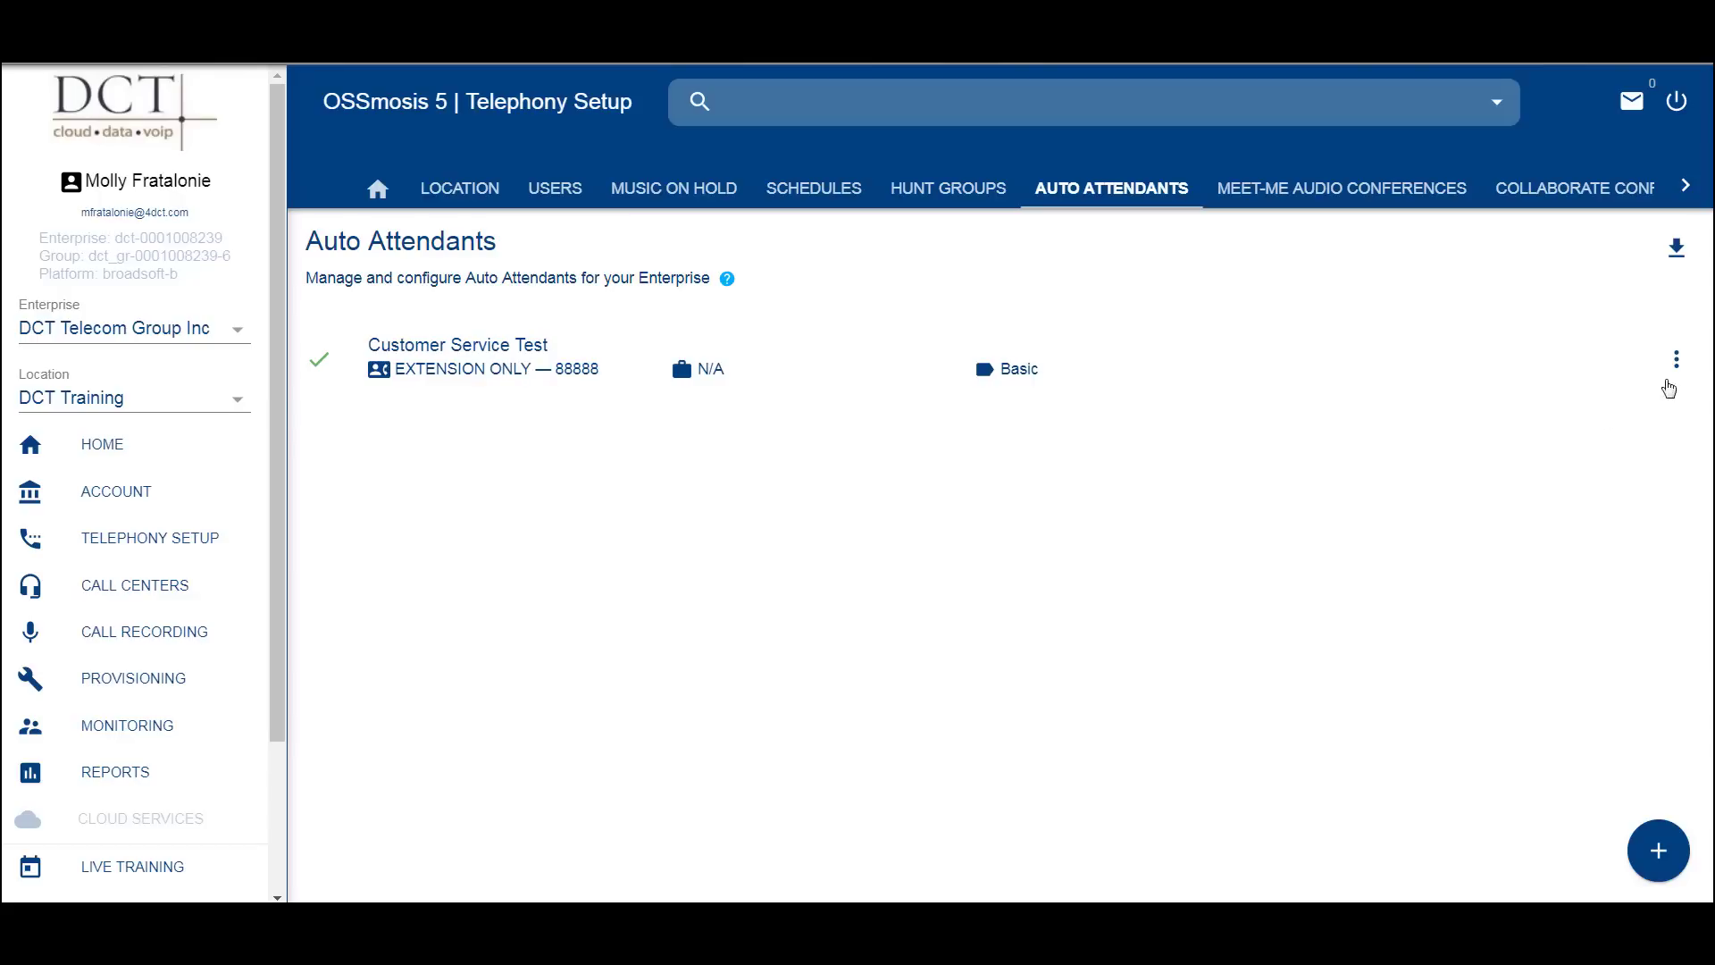
- Show the actions menu for the Customer Service Test auto attendant (extension 88888)
{"action": "left_click", "coordinate": [1676, 362]}
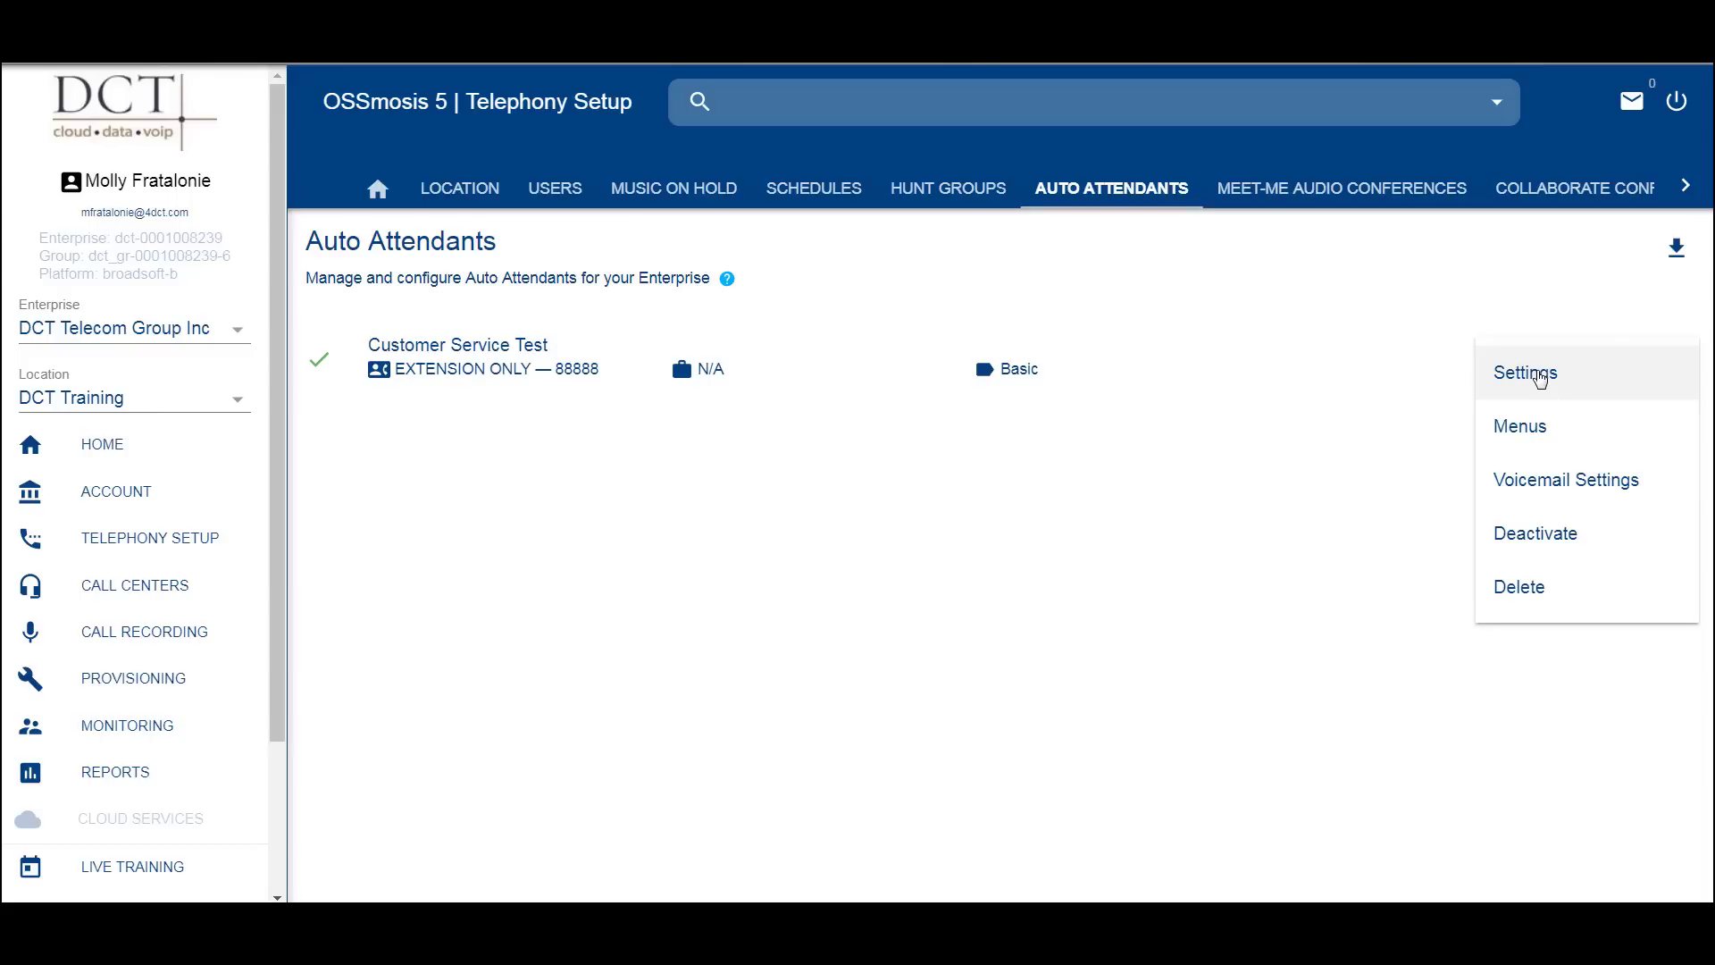
- Choose Settings for the Customer Service Test auto attendant (extension 88888)
{"action": "left_click", "coordinate": [1540, 379]}
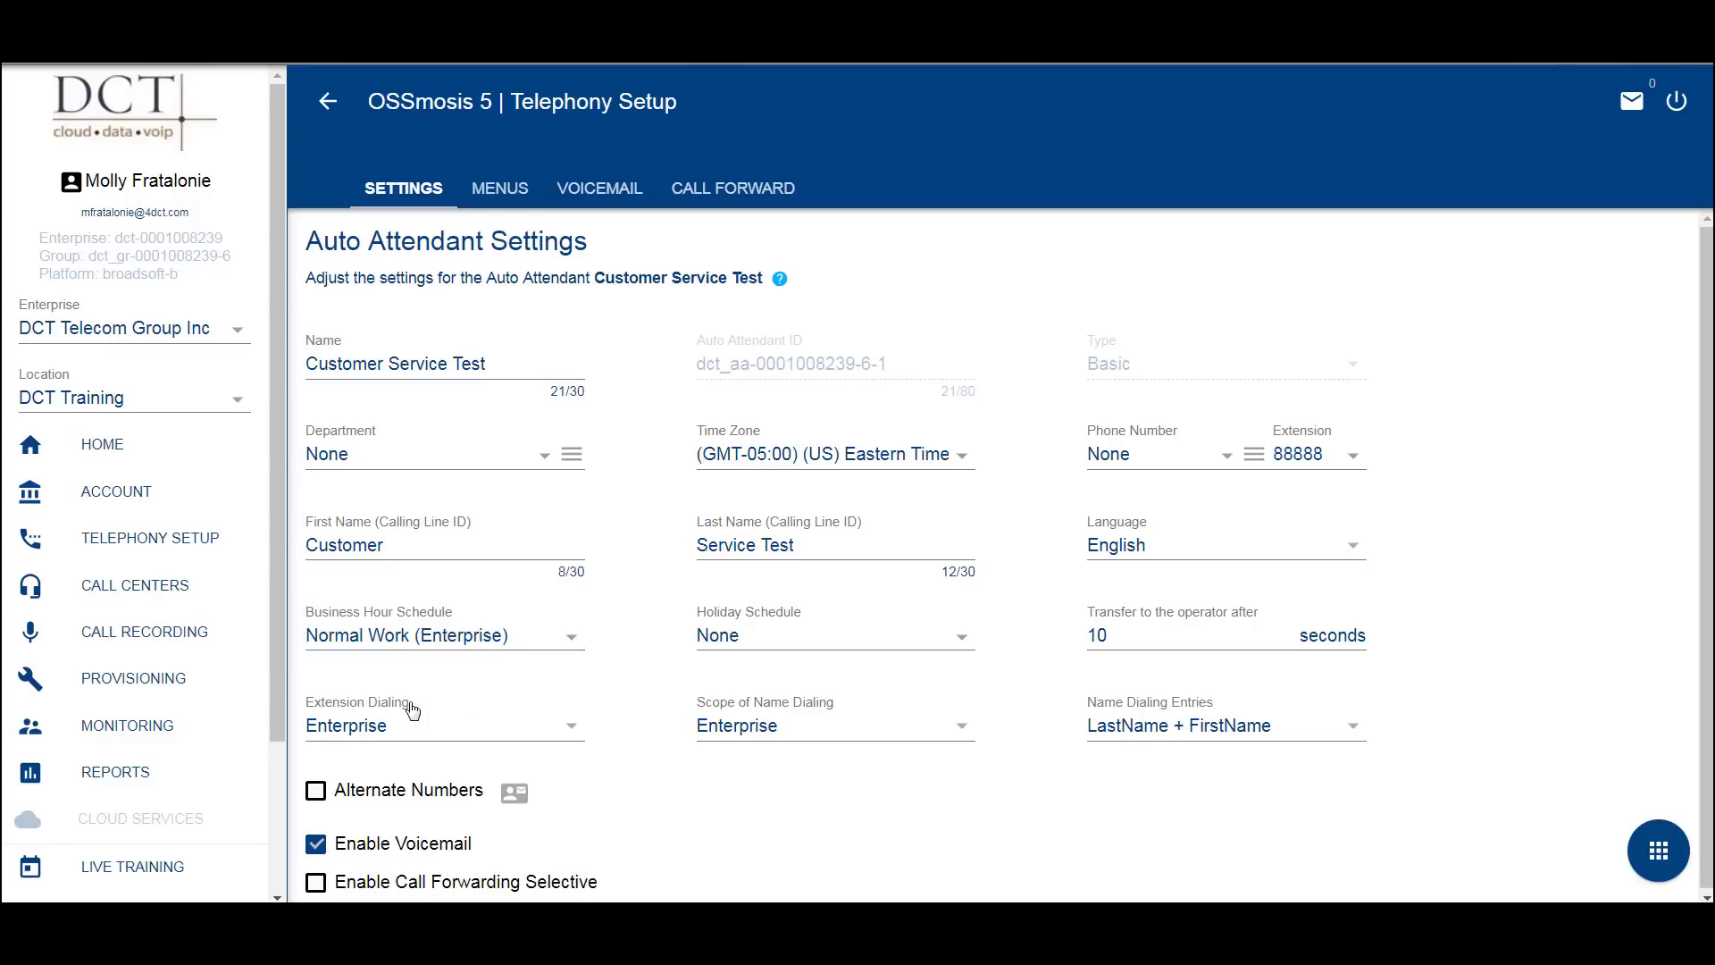
- Keep Enterprise dialing scopes and LastName + FirstName entries unchanged, then go to the Menus page
{"action": "left_click", "coordinate": [570, 731]}
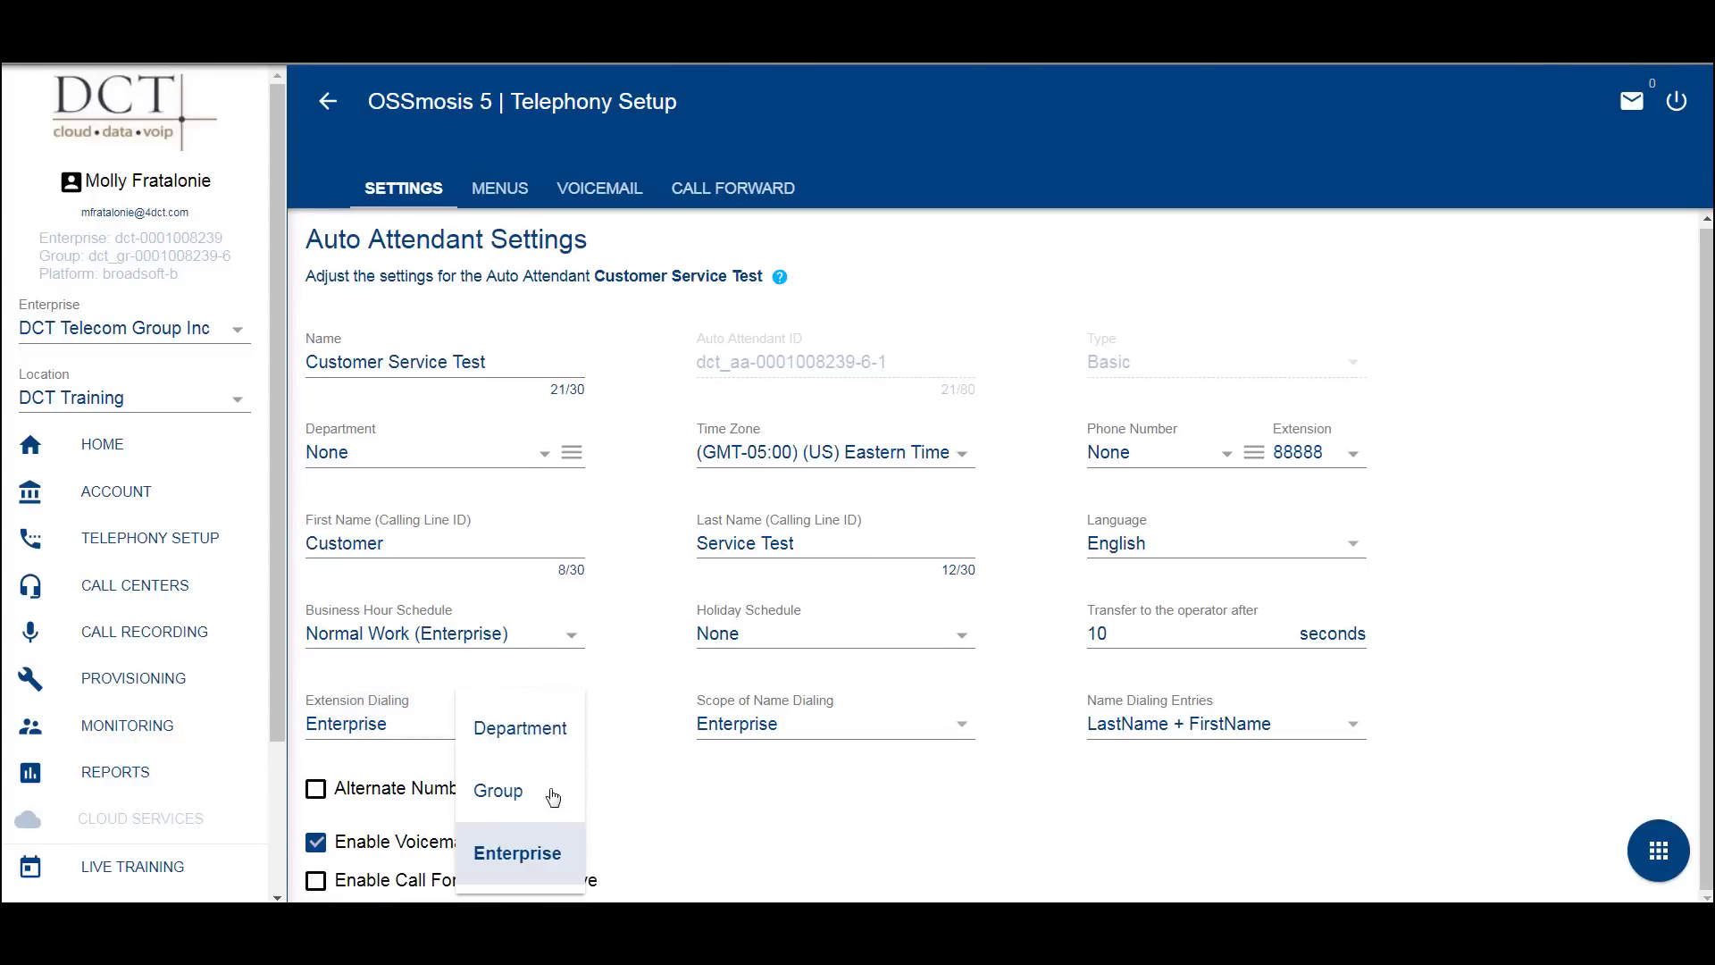
{"action": "left_click", "coordinate": [627, 795]}
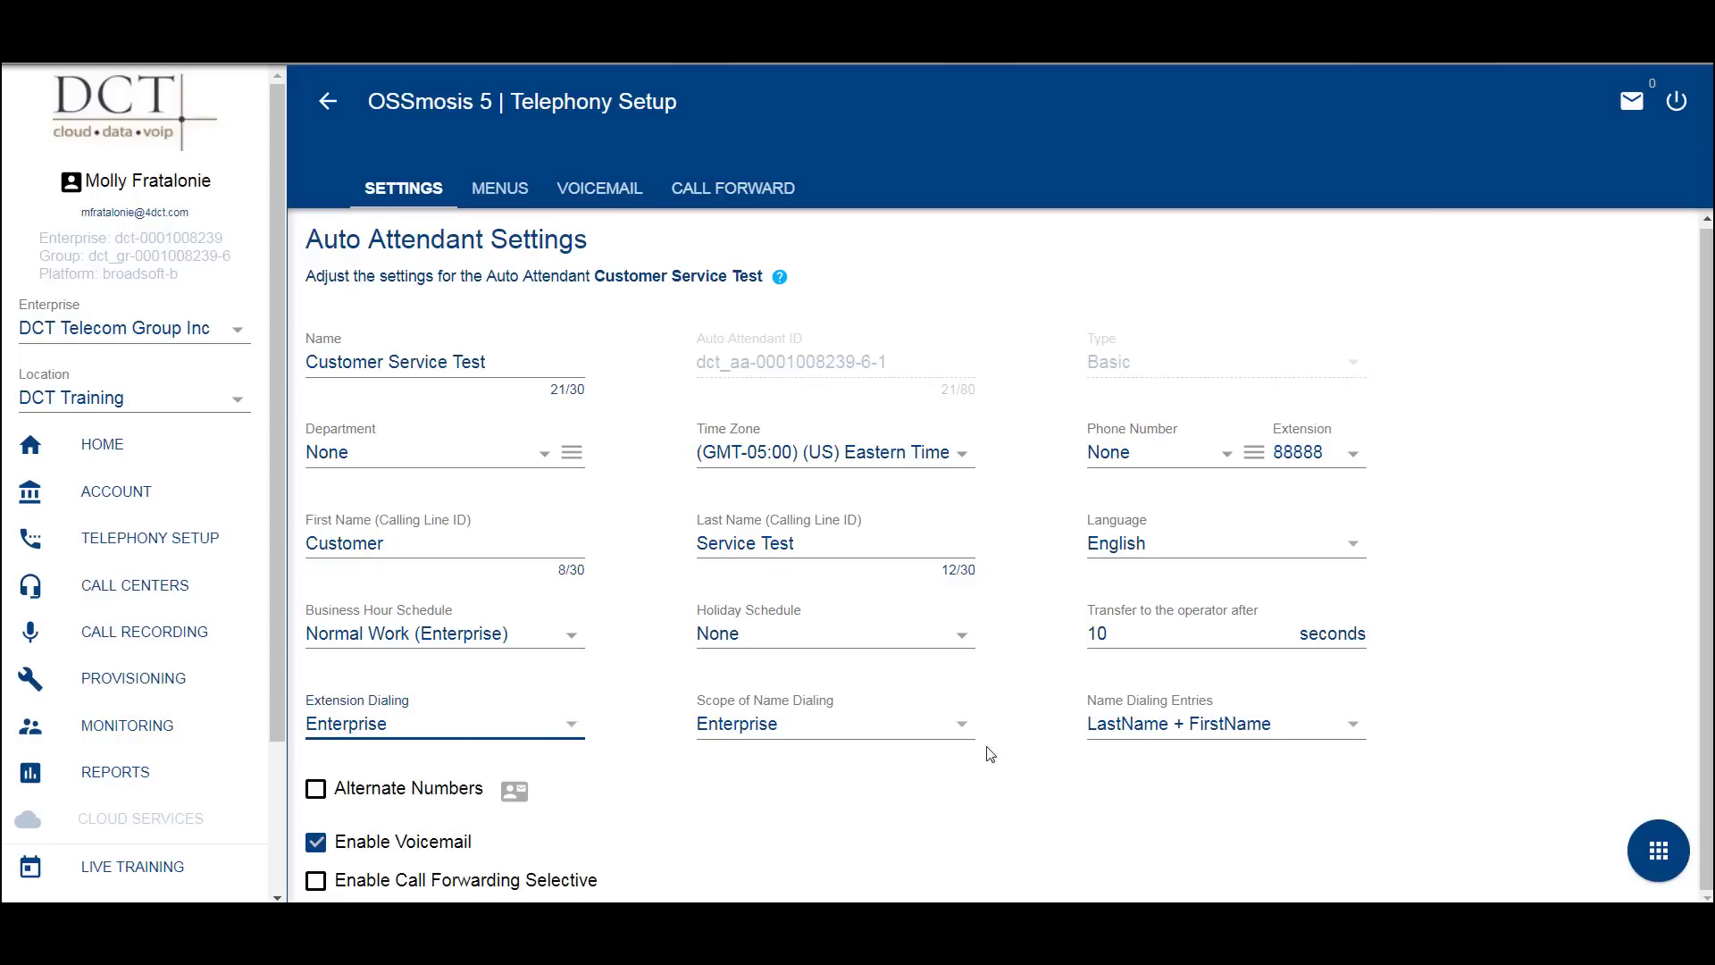
{"action": "left_click", "coordinate": [960, 730]}
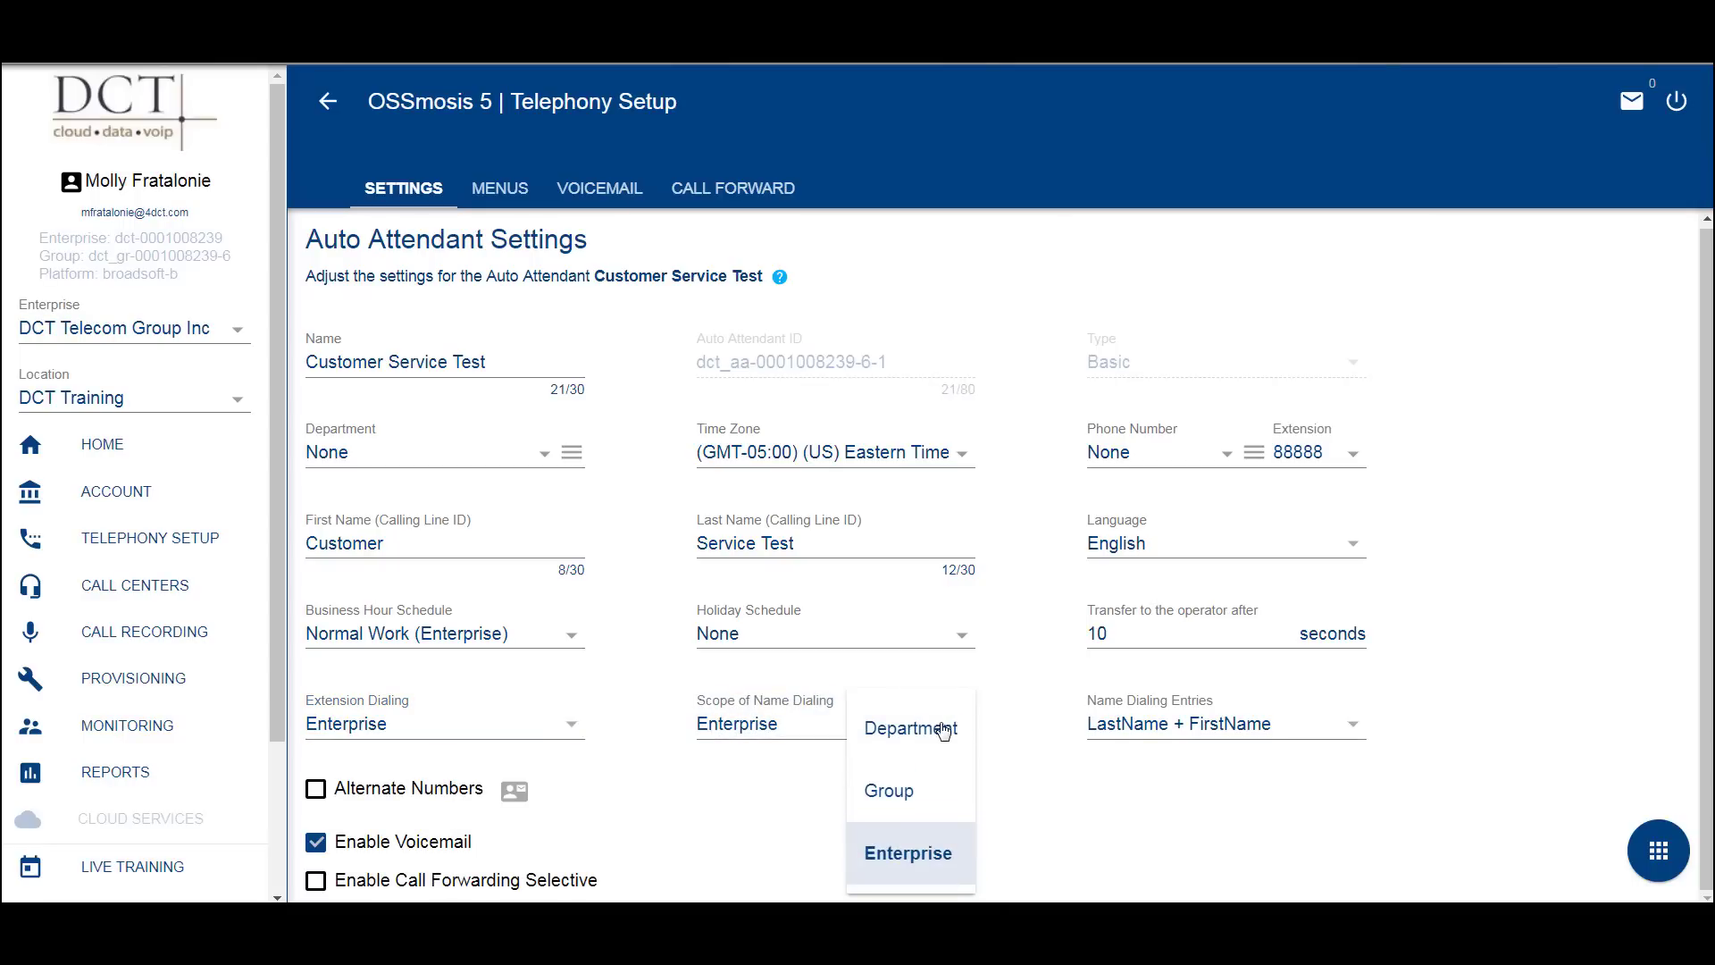
{"action": "left_click", "coordinate": [1018, 761]}
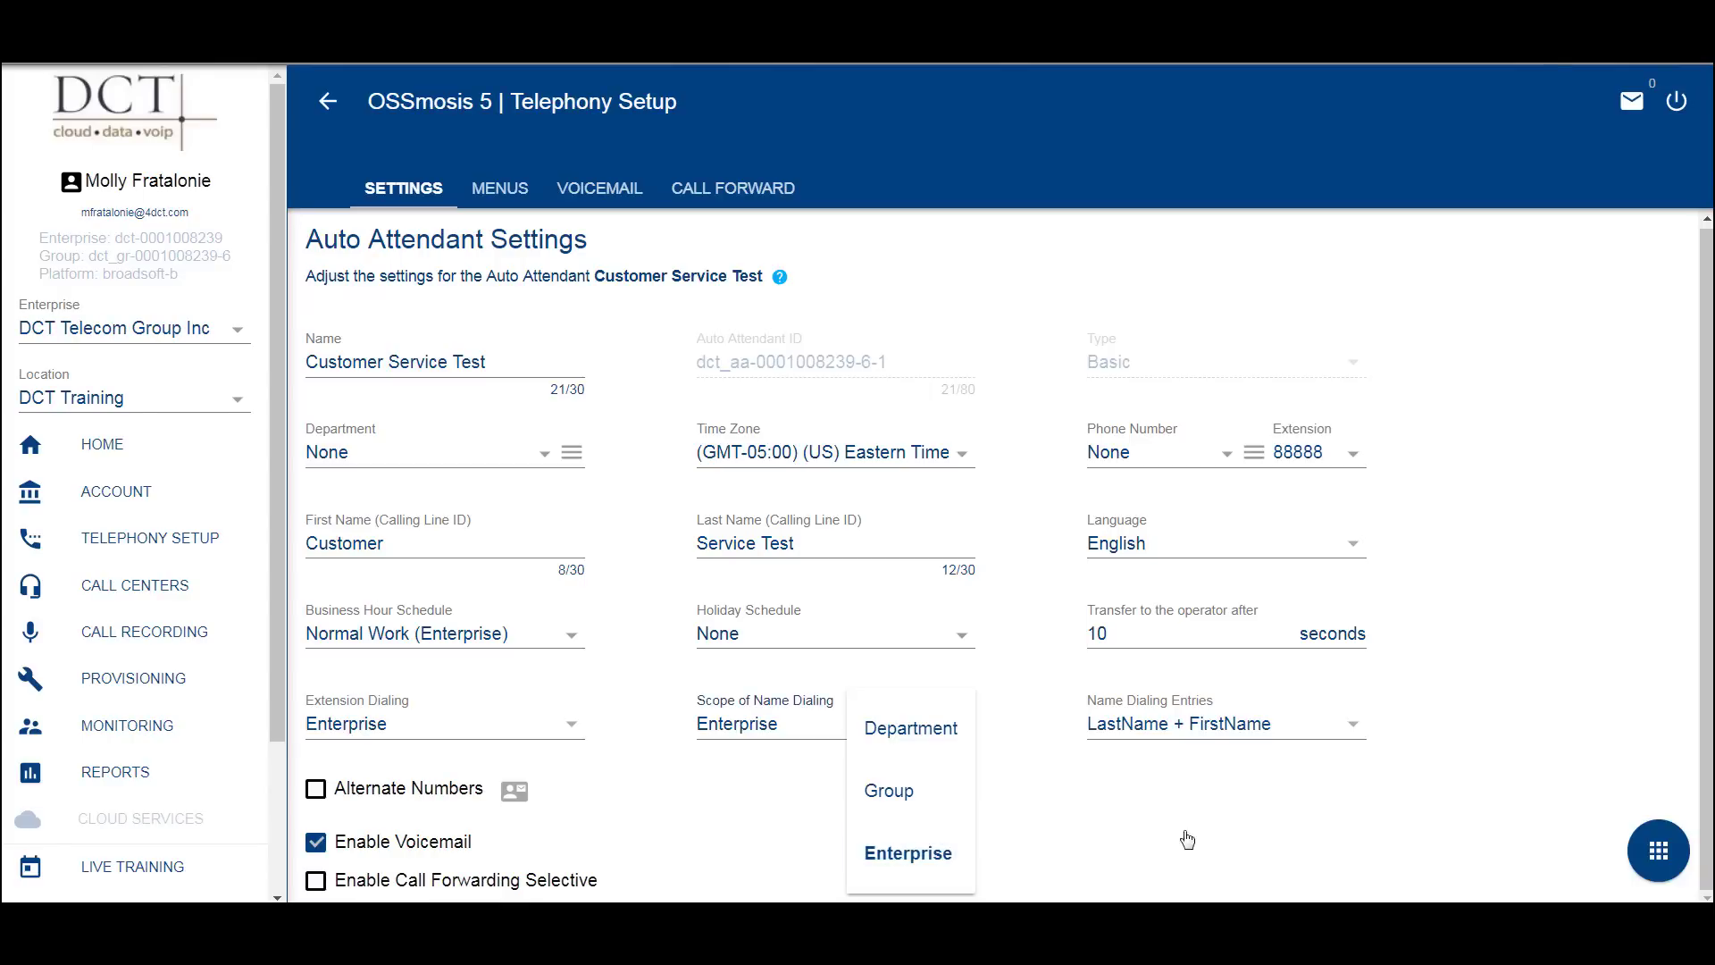
{"action": "left_click", "coordinate": [1355, 730]}
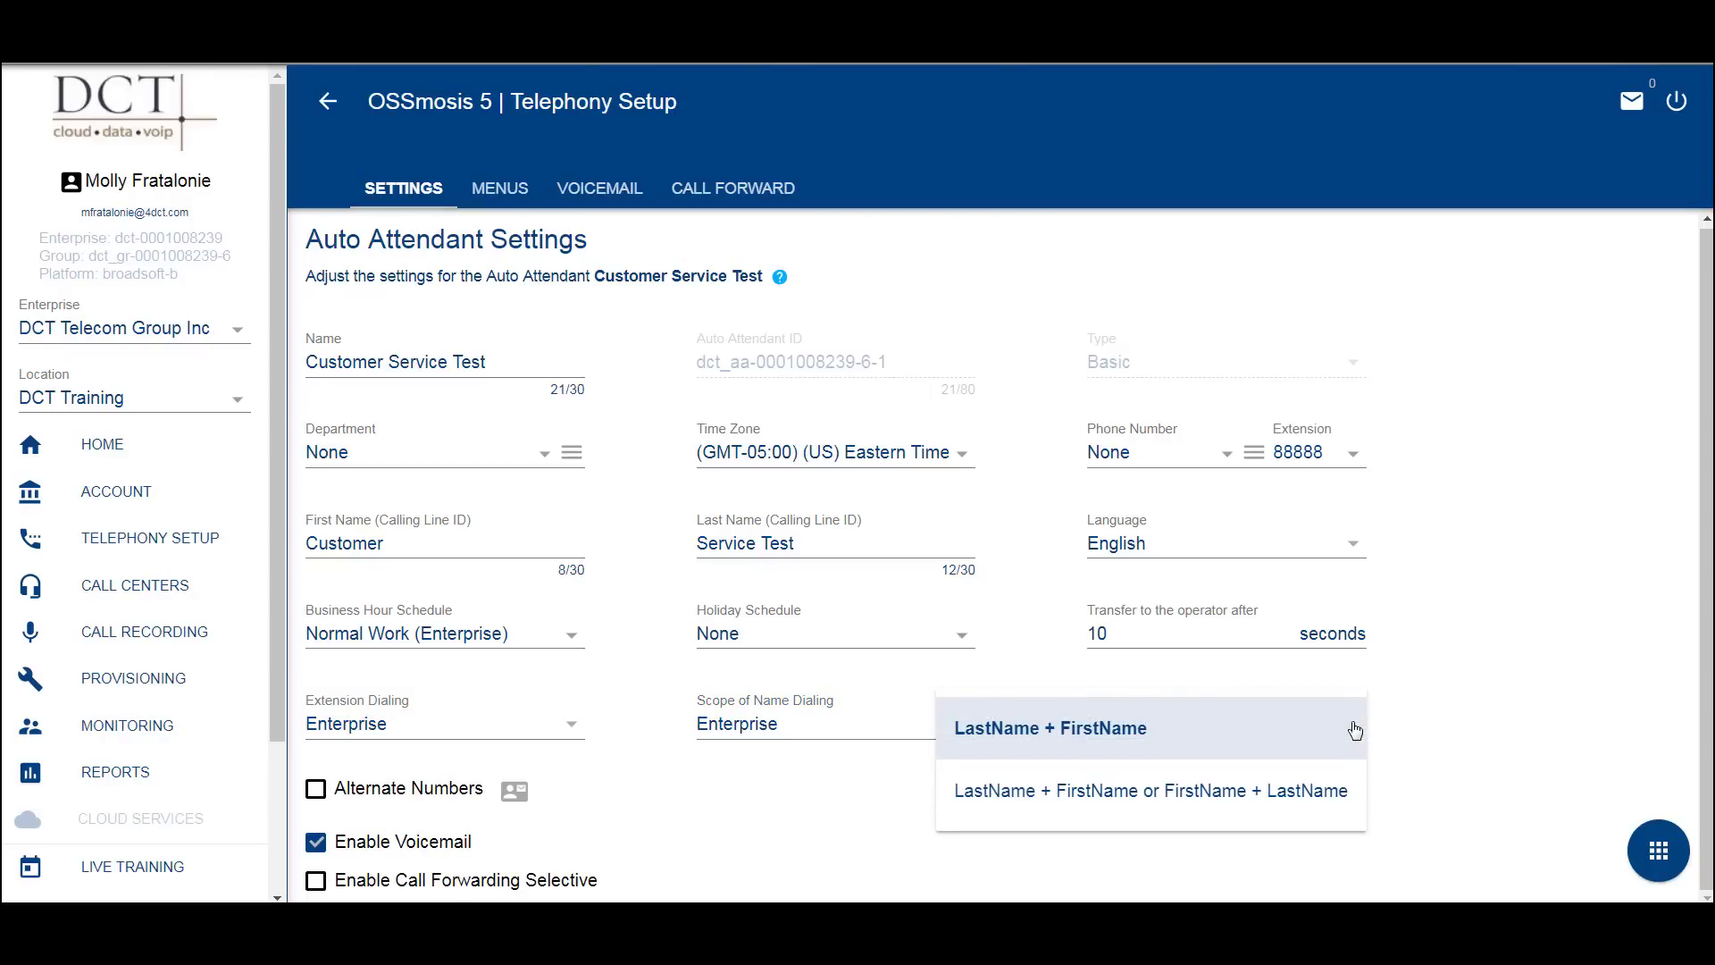
{"action": "left_click", "coordinate": [1355, 731]}
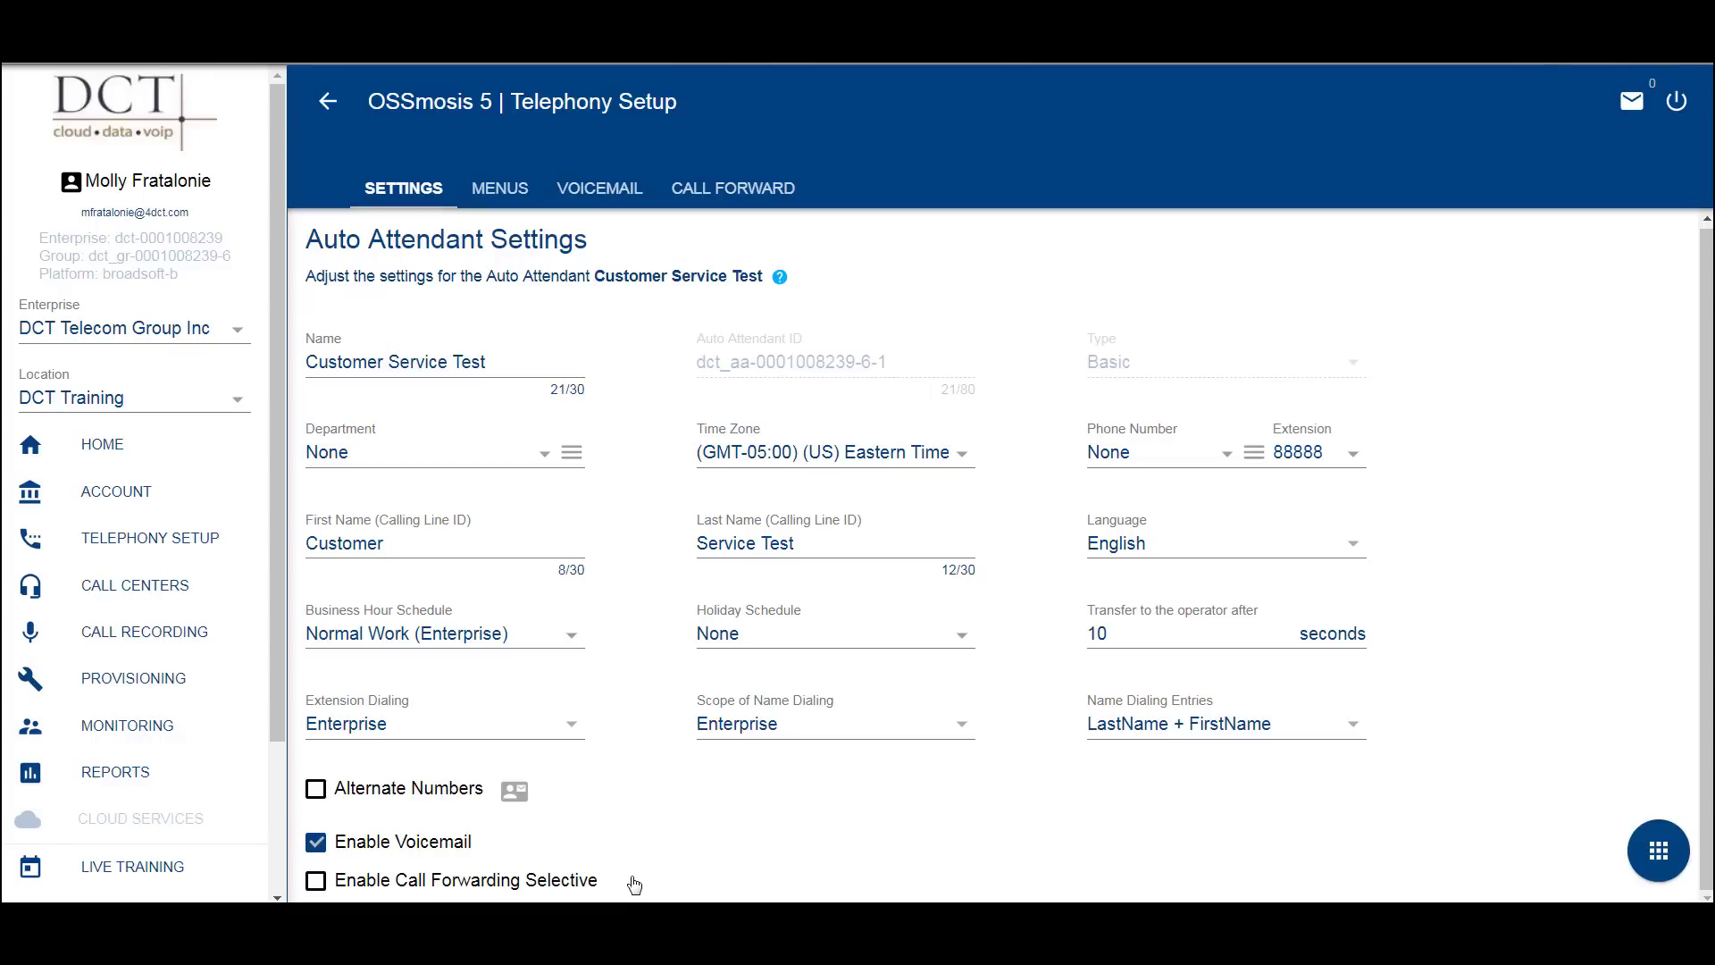
{"action": "left_click", "coordinate": [507, 194]}
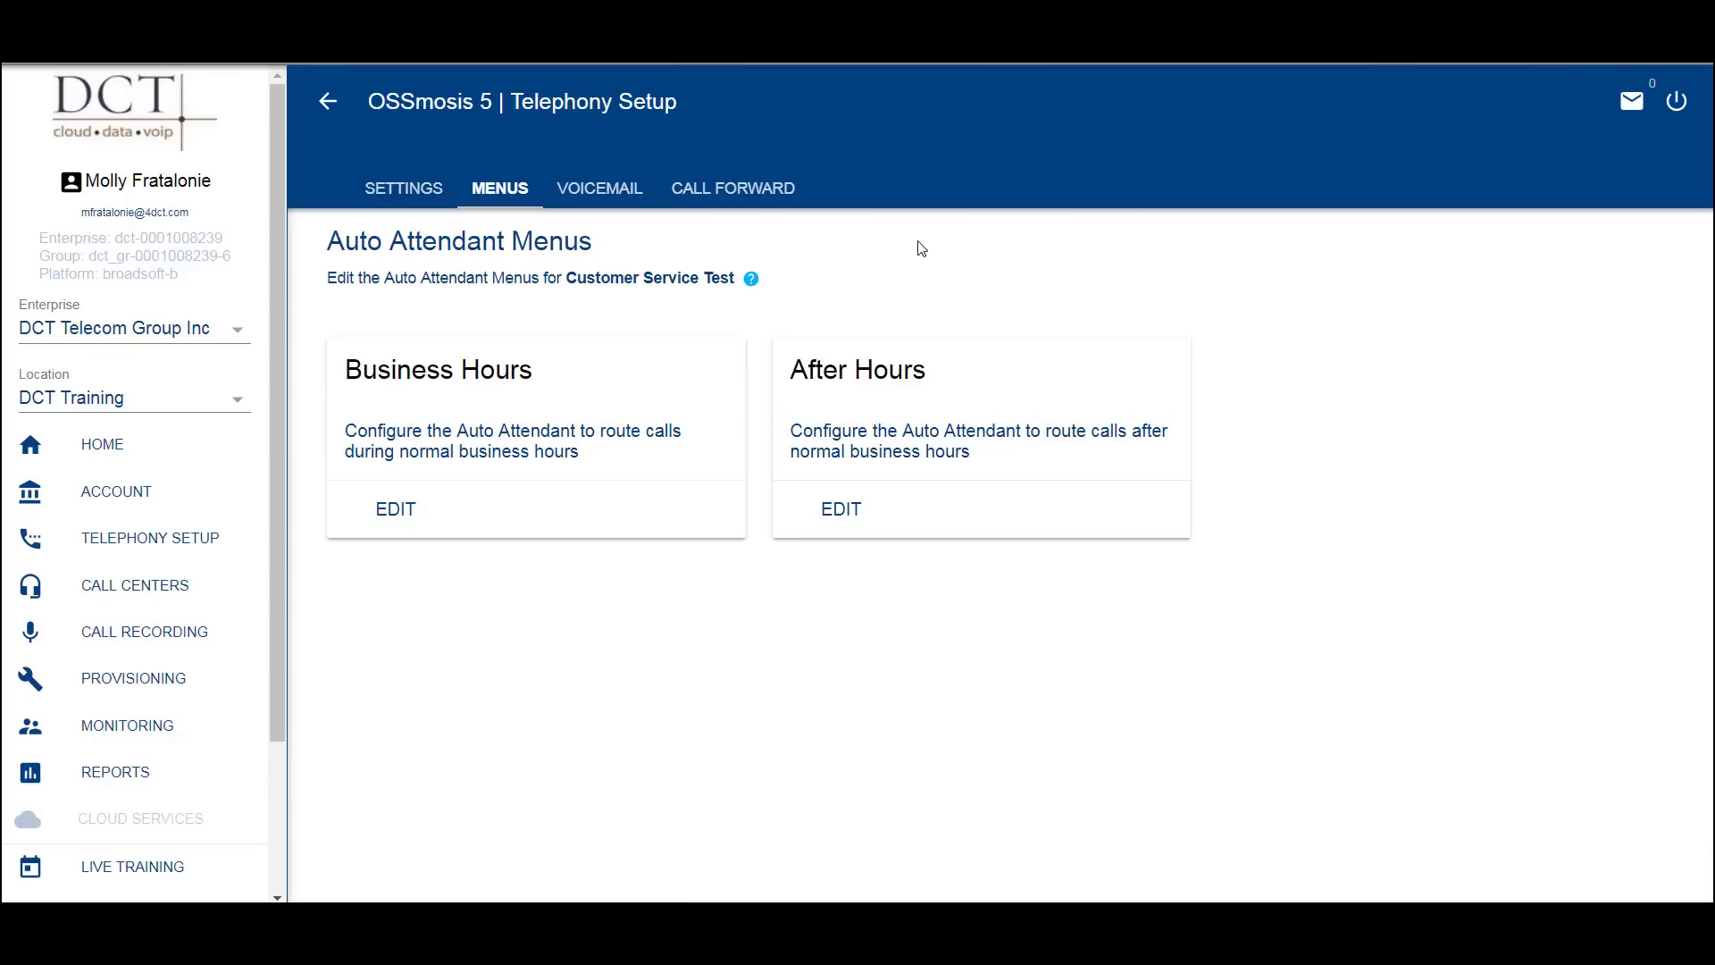
- Open the Business Hours menu of Customer Service Test for editing
{"action": "left_click", "coordinate": [394, 514]}
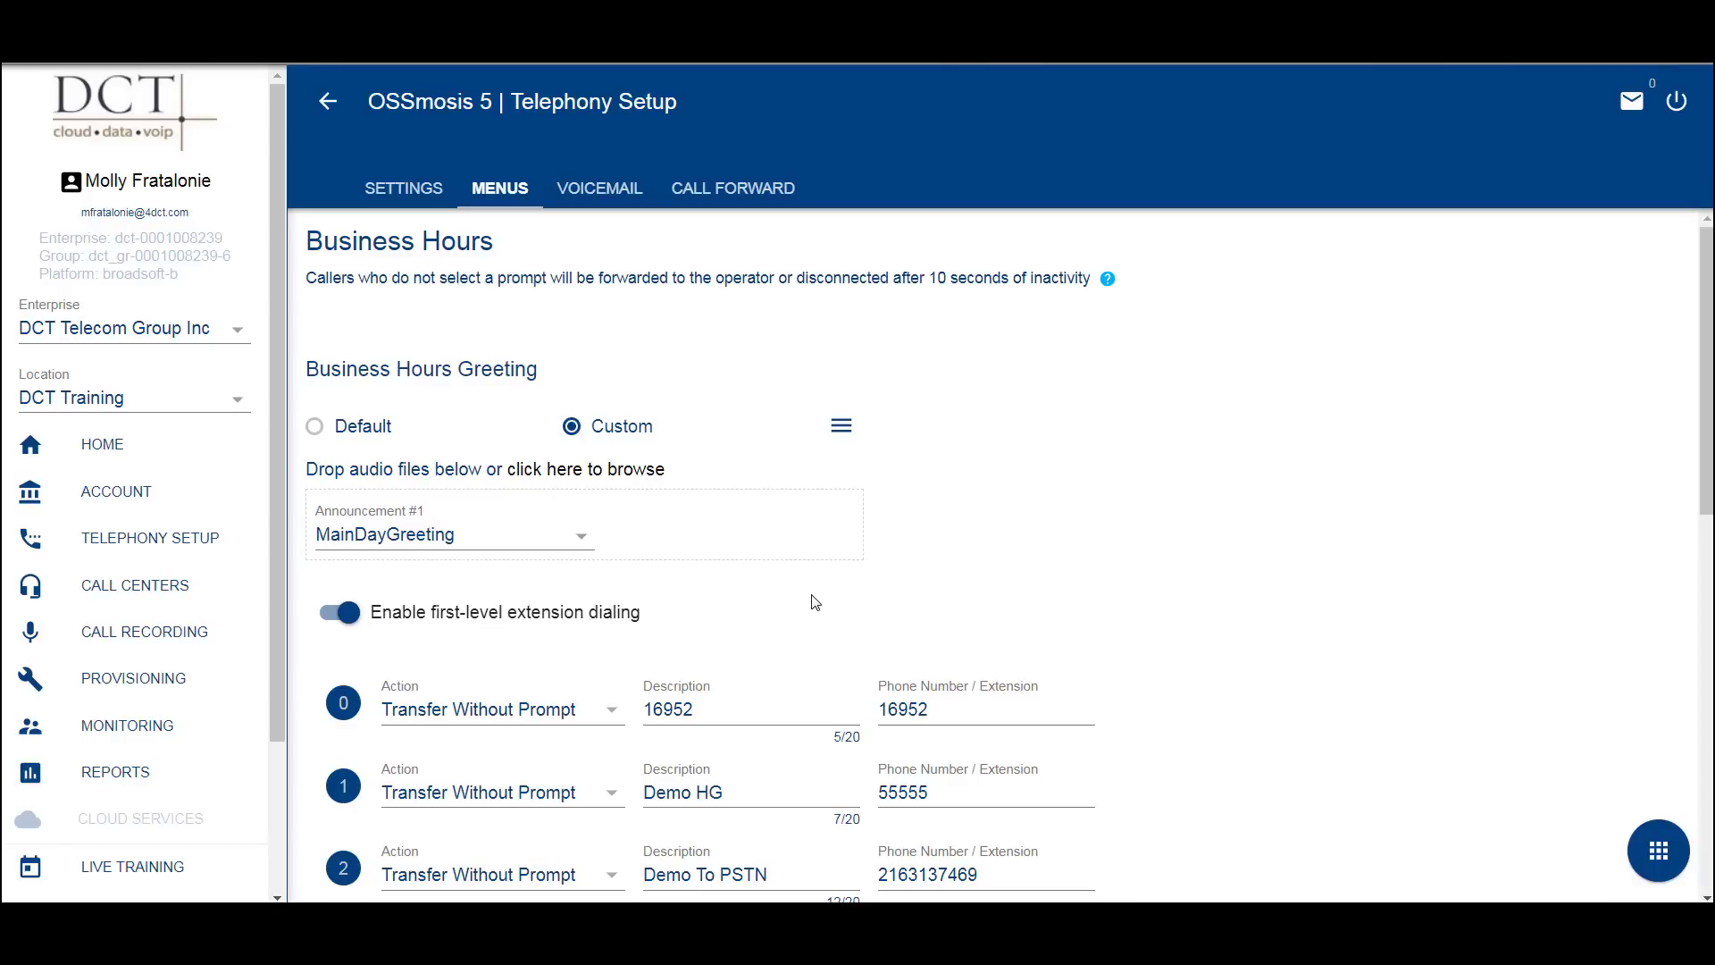
{"action": "scroll", "coordinate": [1166, 607], "scroll_direction": "down", "scroll_amount": 1}
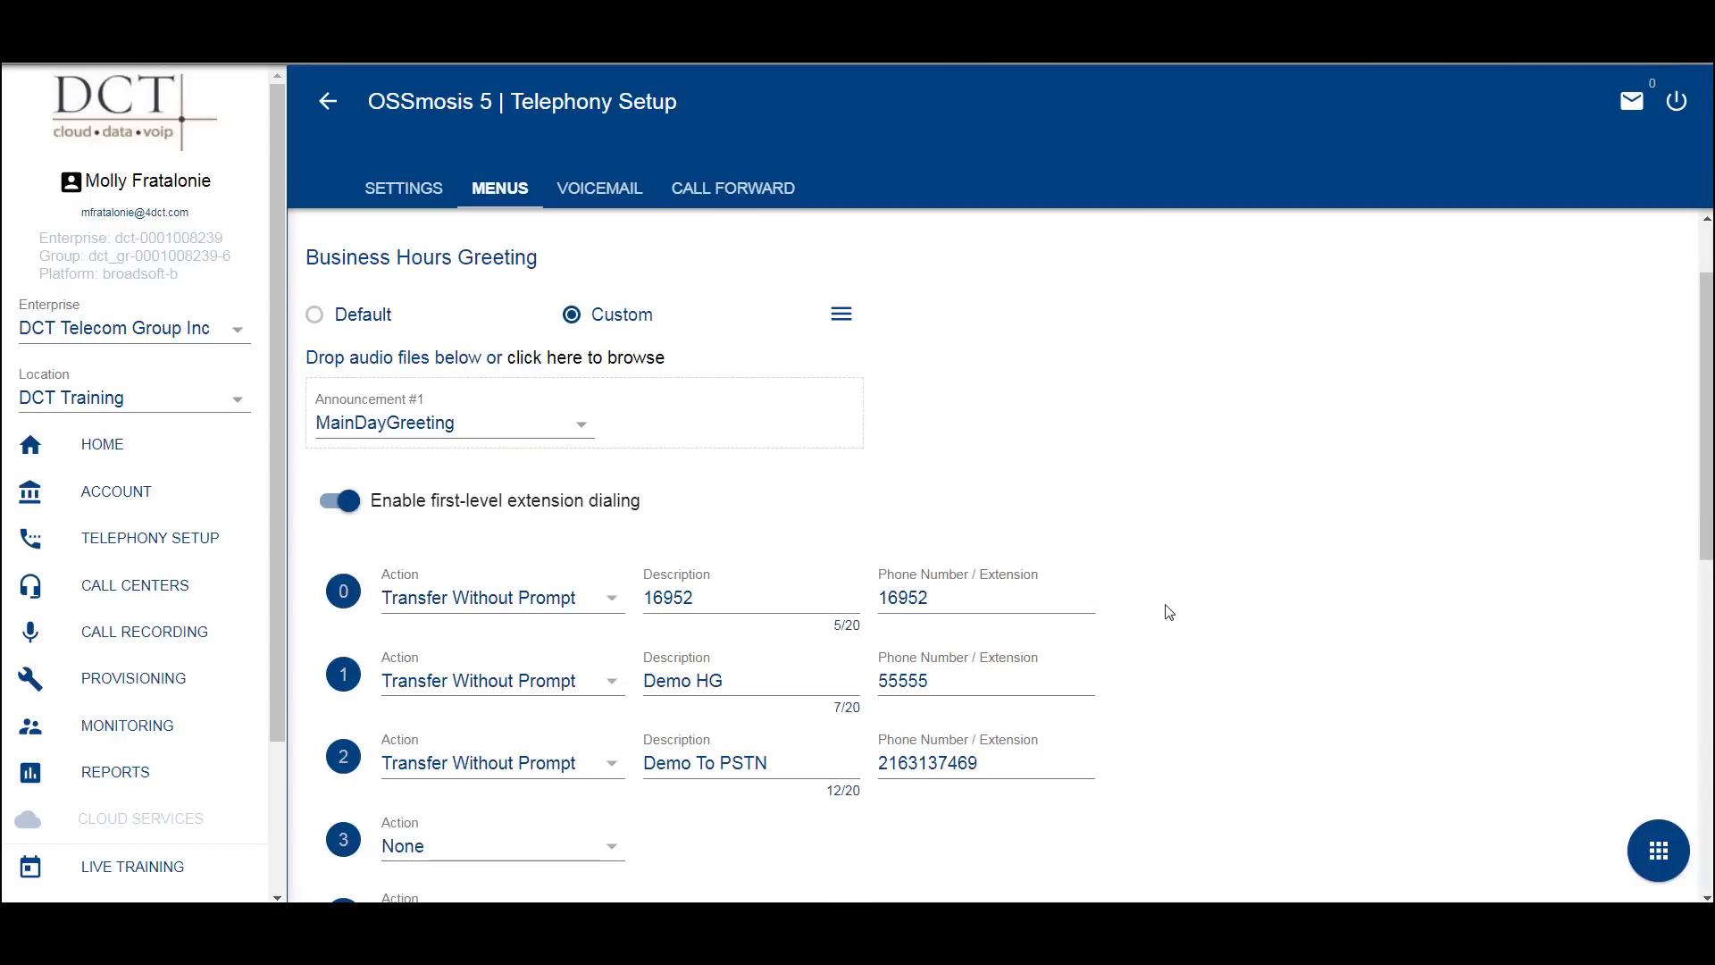
{"action": "scroll", "coordinate": [1168, 612], "scroll_direction": "down", "scroll_amount": 1}
{"action": "scroll", "coordinate": [1168, 613], "scroll_direction": "down", "scroll_amount": 5}
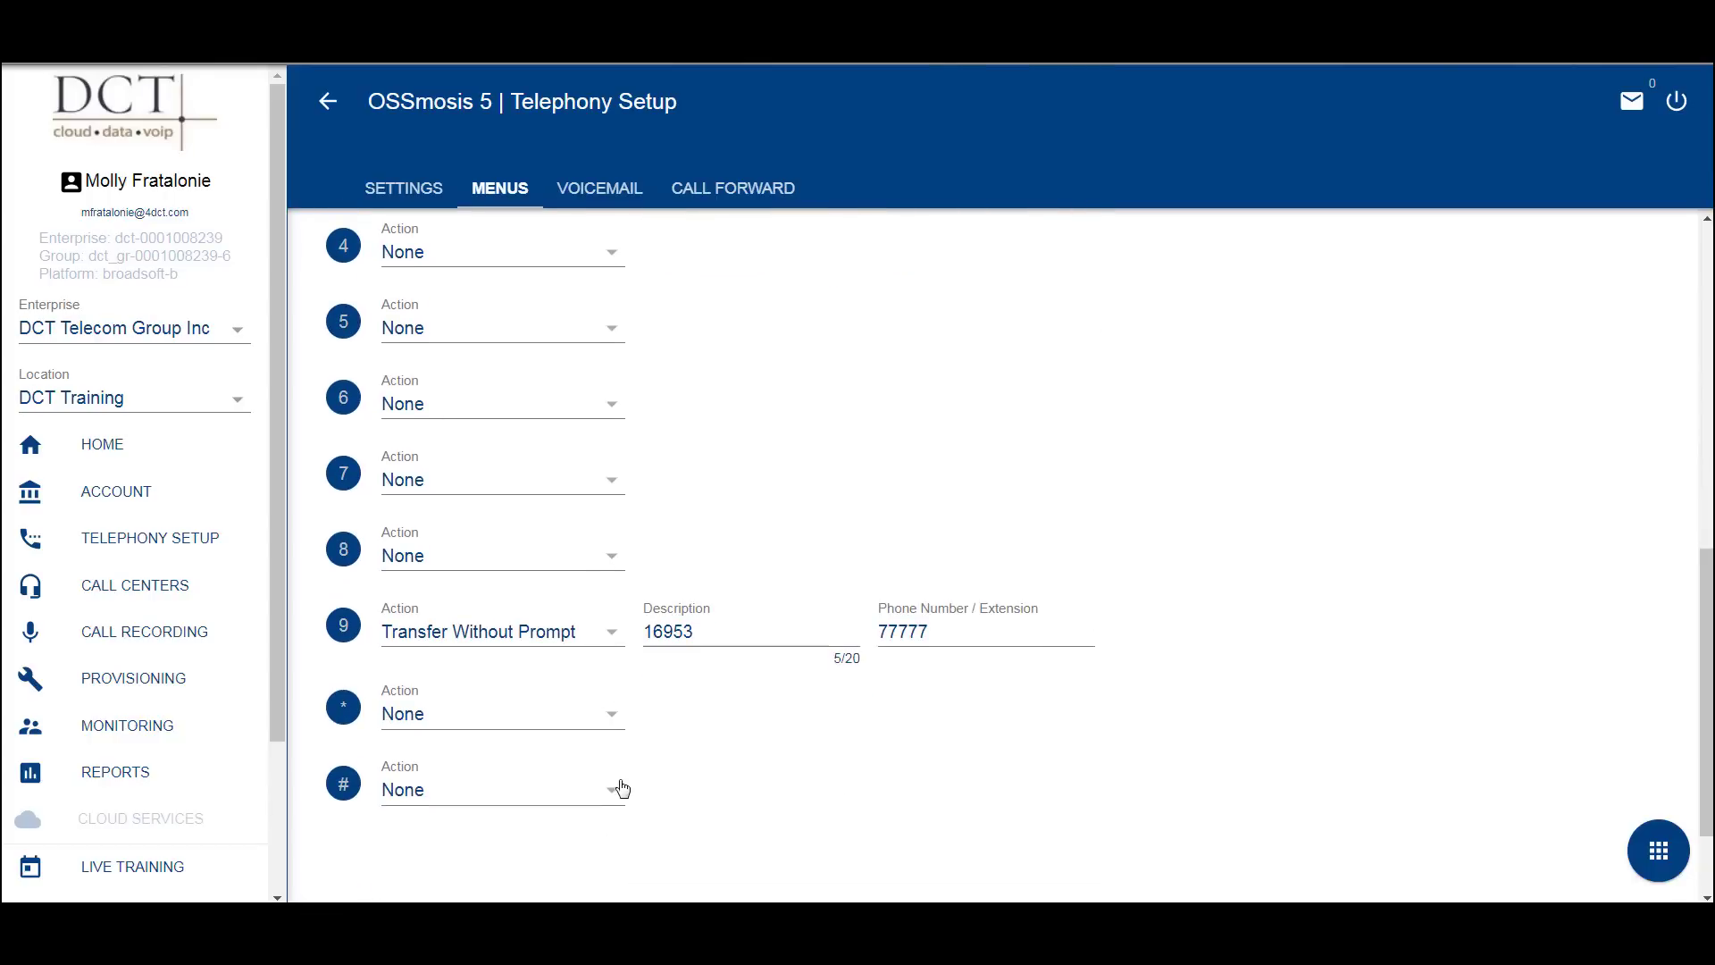
{"action": "scroll", "coordinate": [1034, 777], "scroll_direction": "up", "scroll_amount": 6}
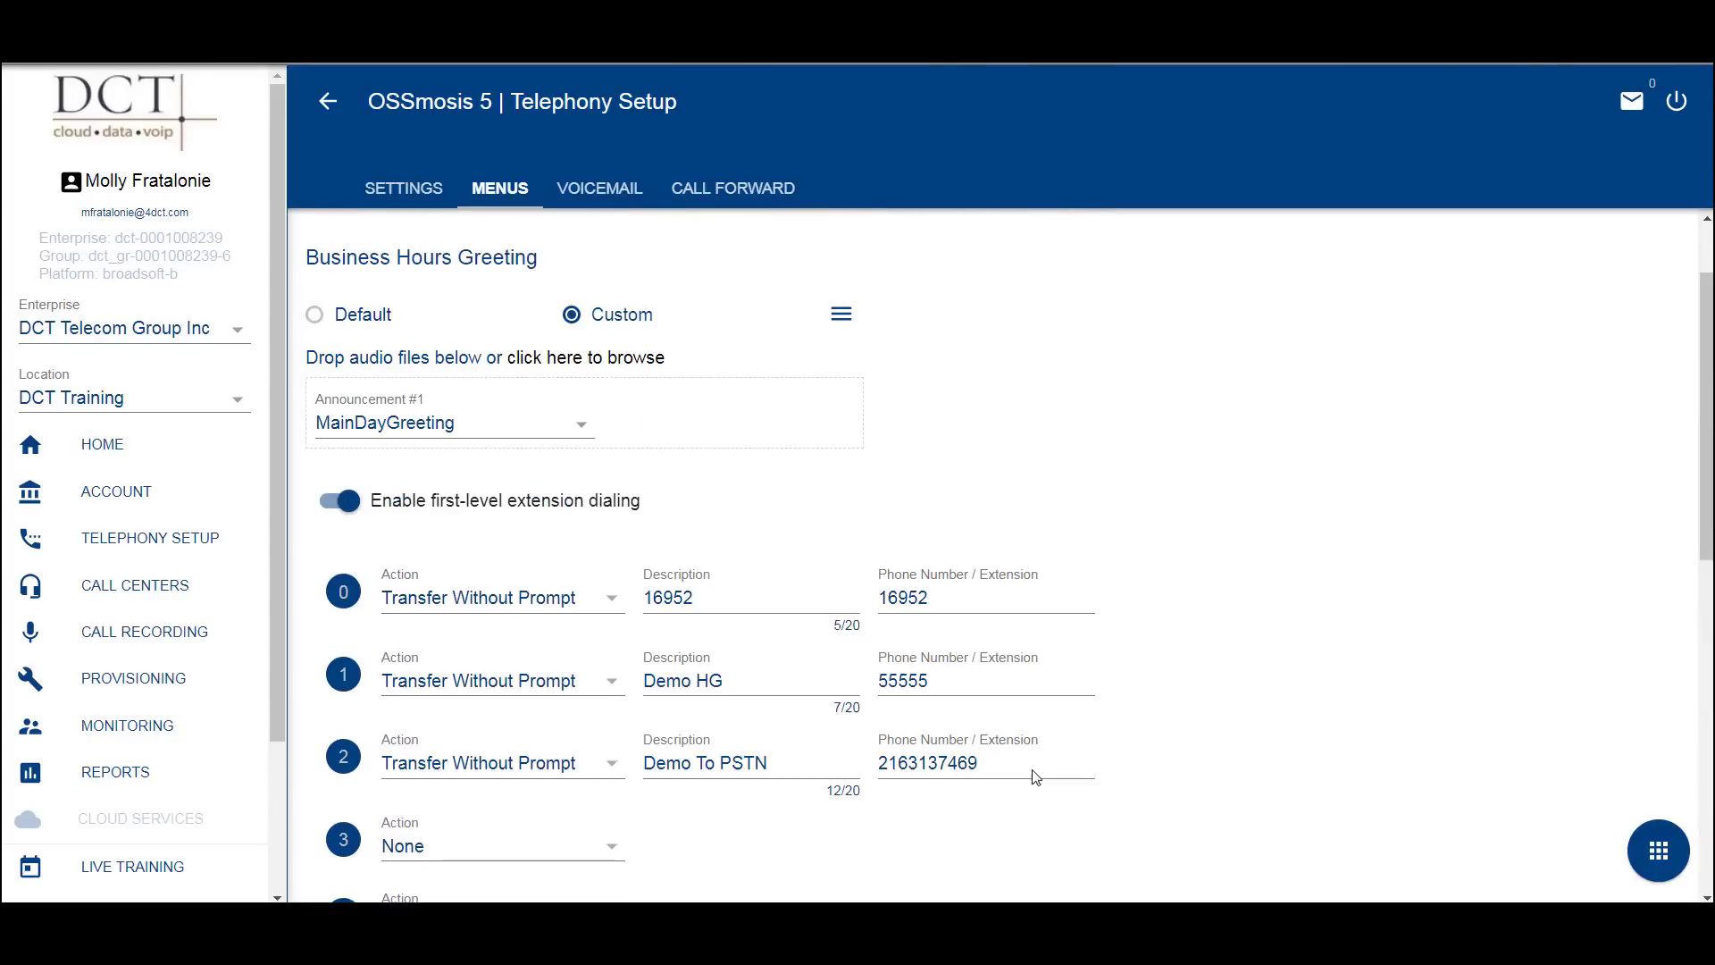
{"action": "left_click", "coordinate": [613, 605]}
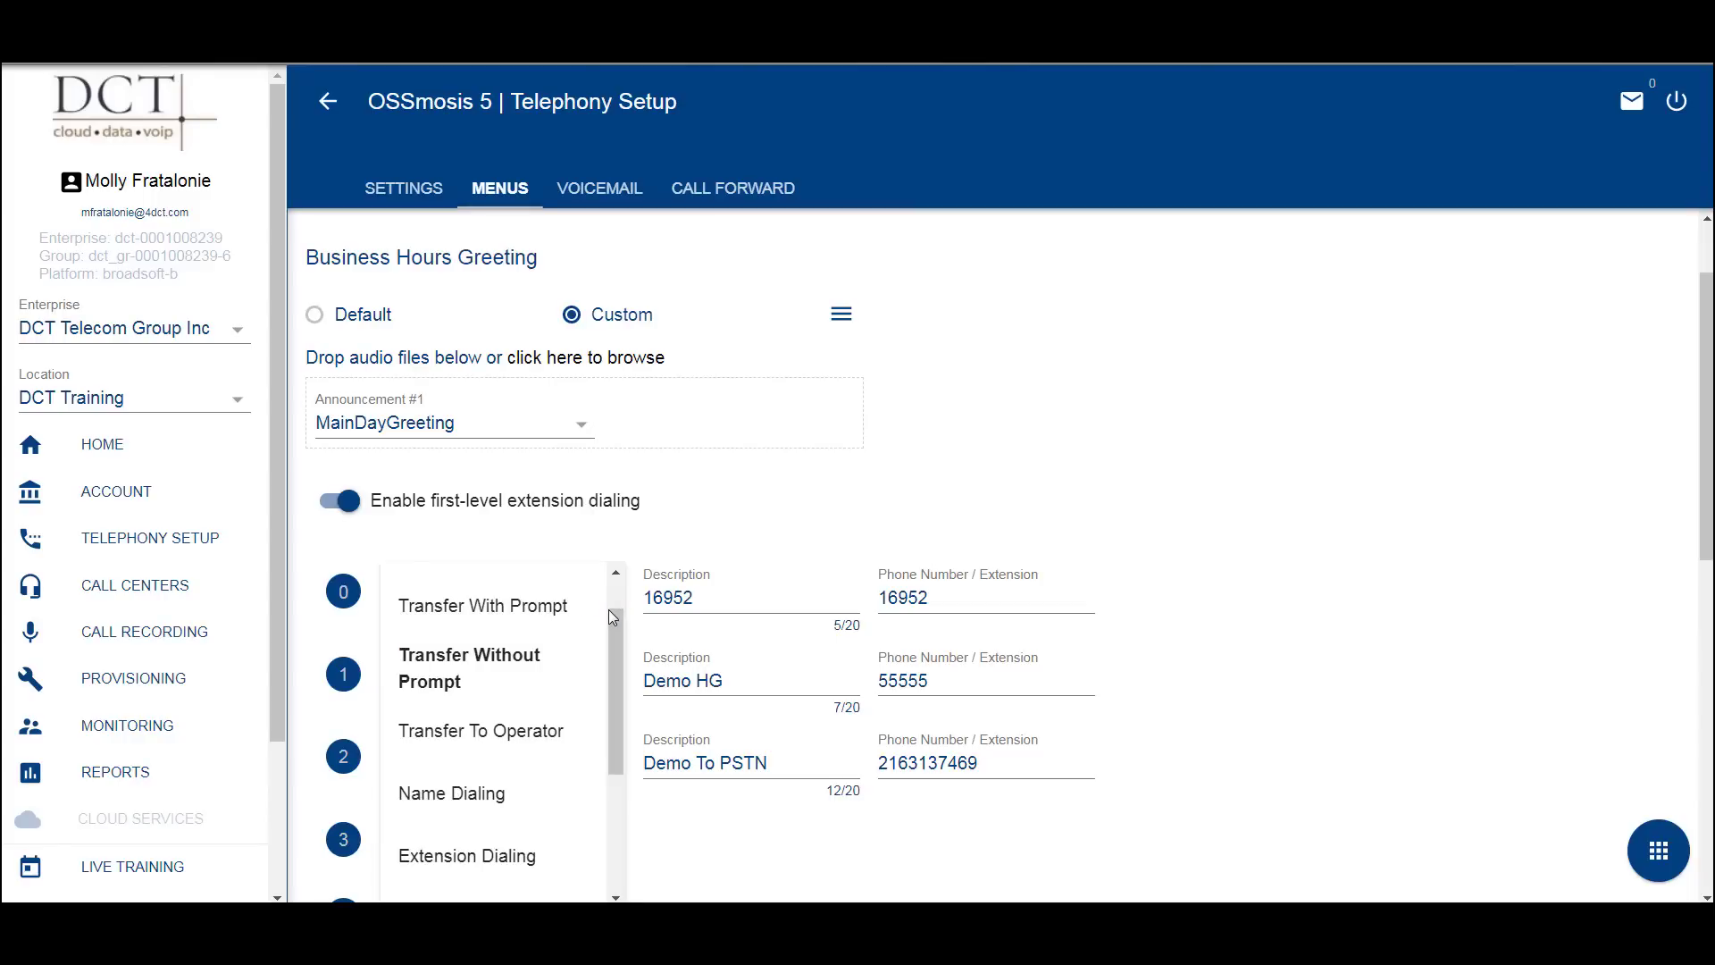
{"action": "left_click", "coordinate": [521, 659]}
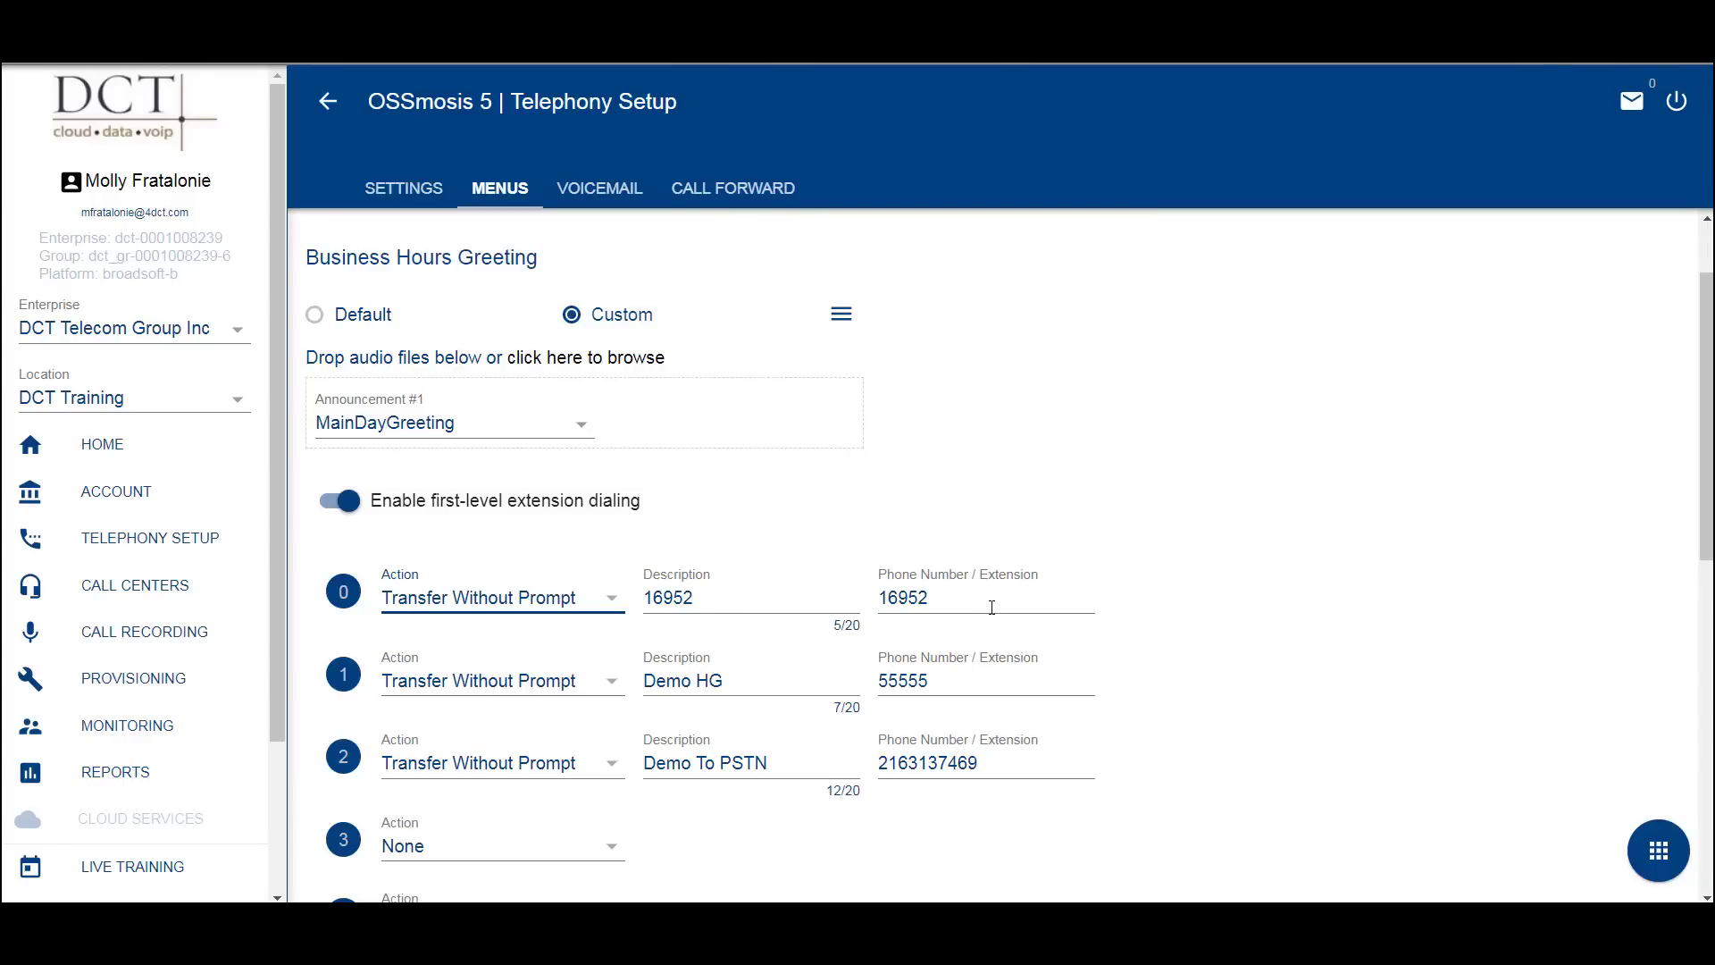
{"action": "scroll", "coordinate": [929, 632], "scroll_direction": "down", "scroll_amount": 2}
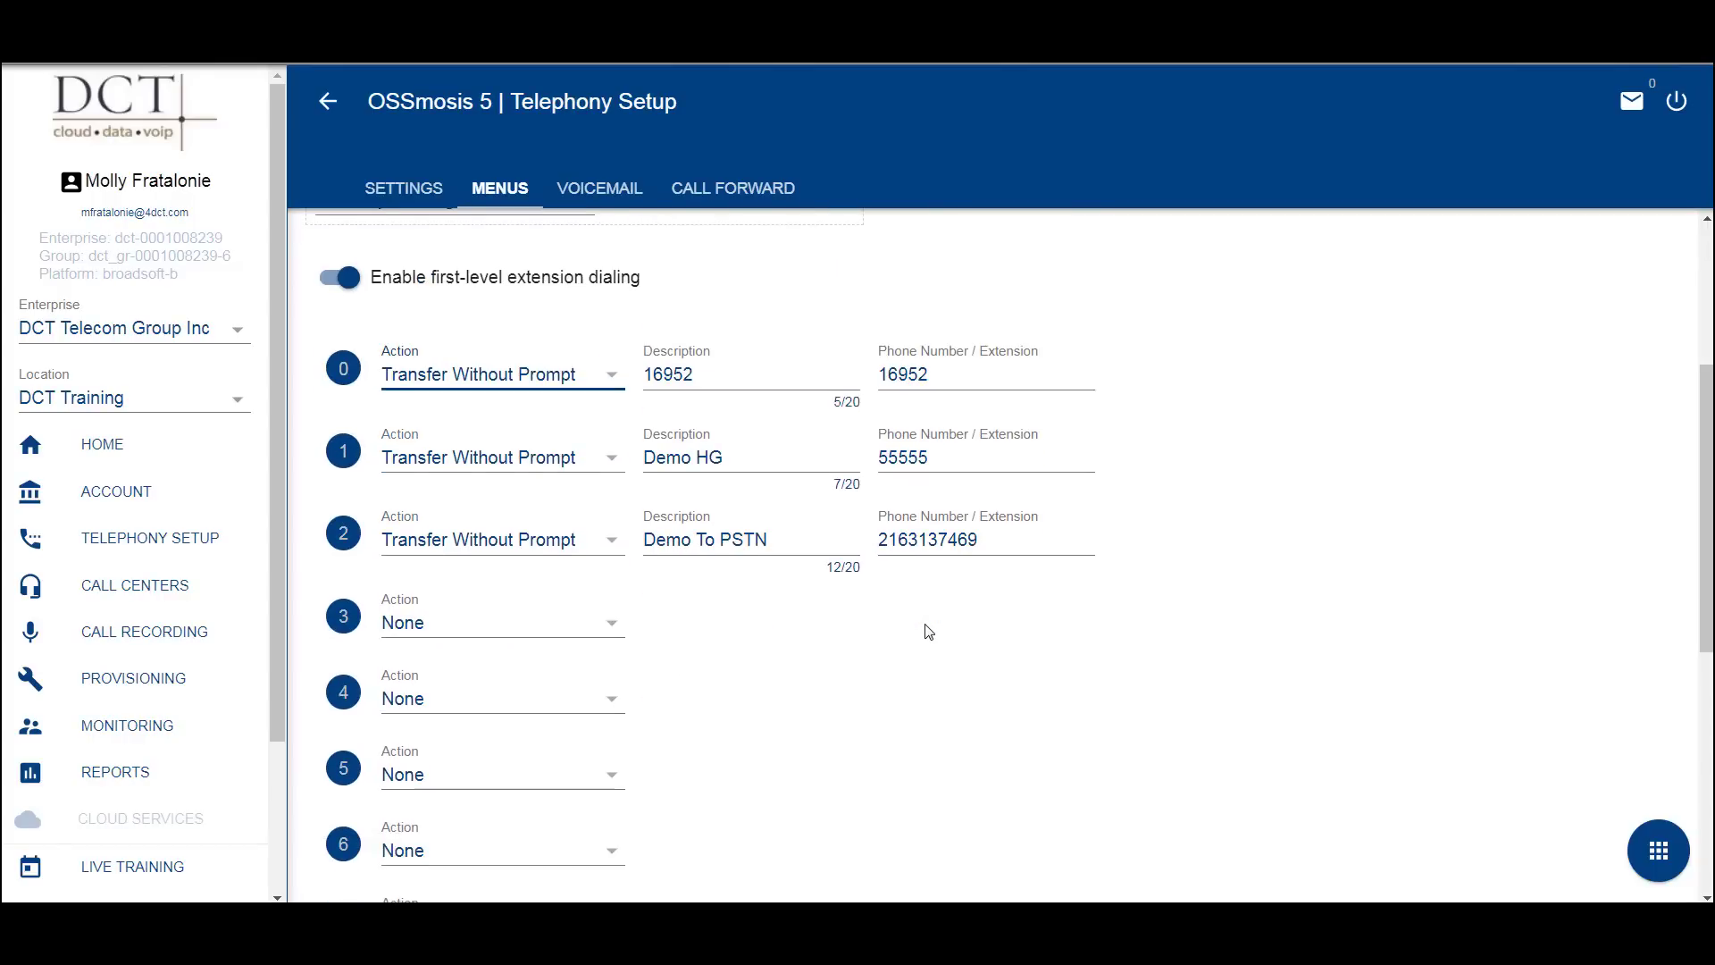
- Set key 3 to Name Dialing with the description 'Dial by Name'
{"action": "left_click", "coordinate": [611, 625]}
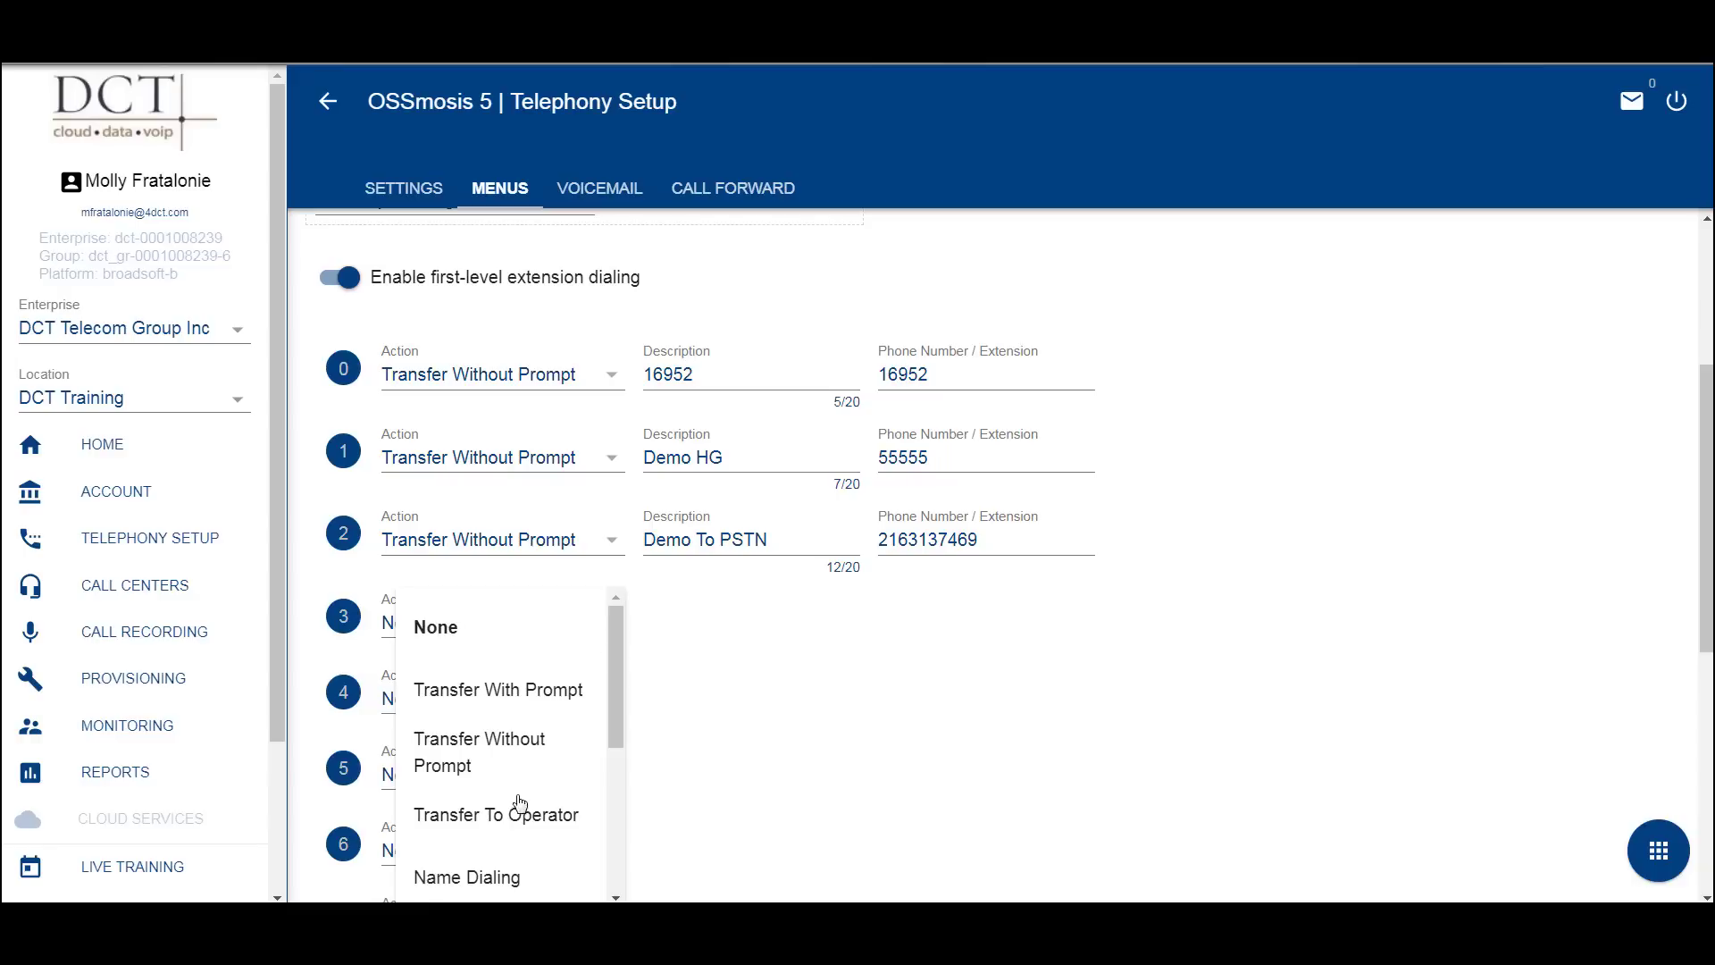
{"action": "left_click", "coordinate": [496, 879]}
{"action": "left_click", "coordinate": [692, 623]}
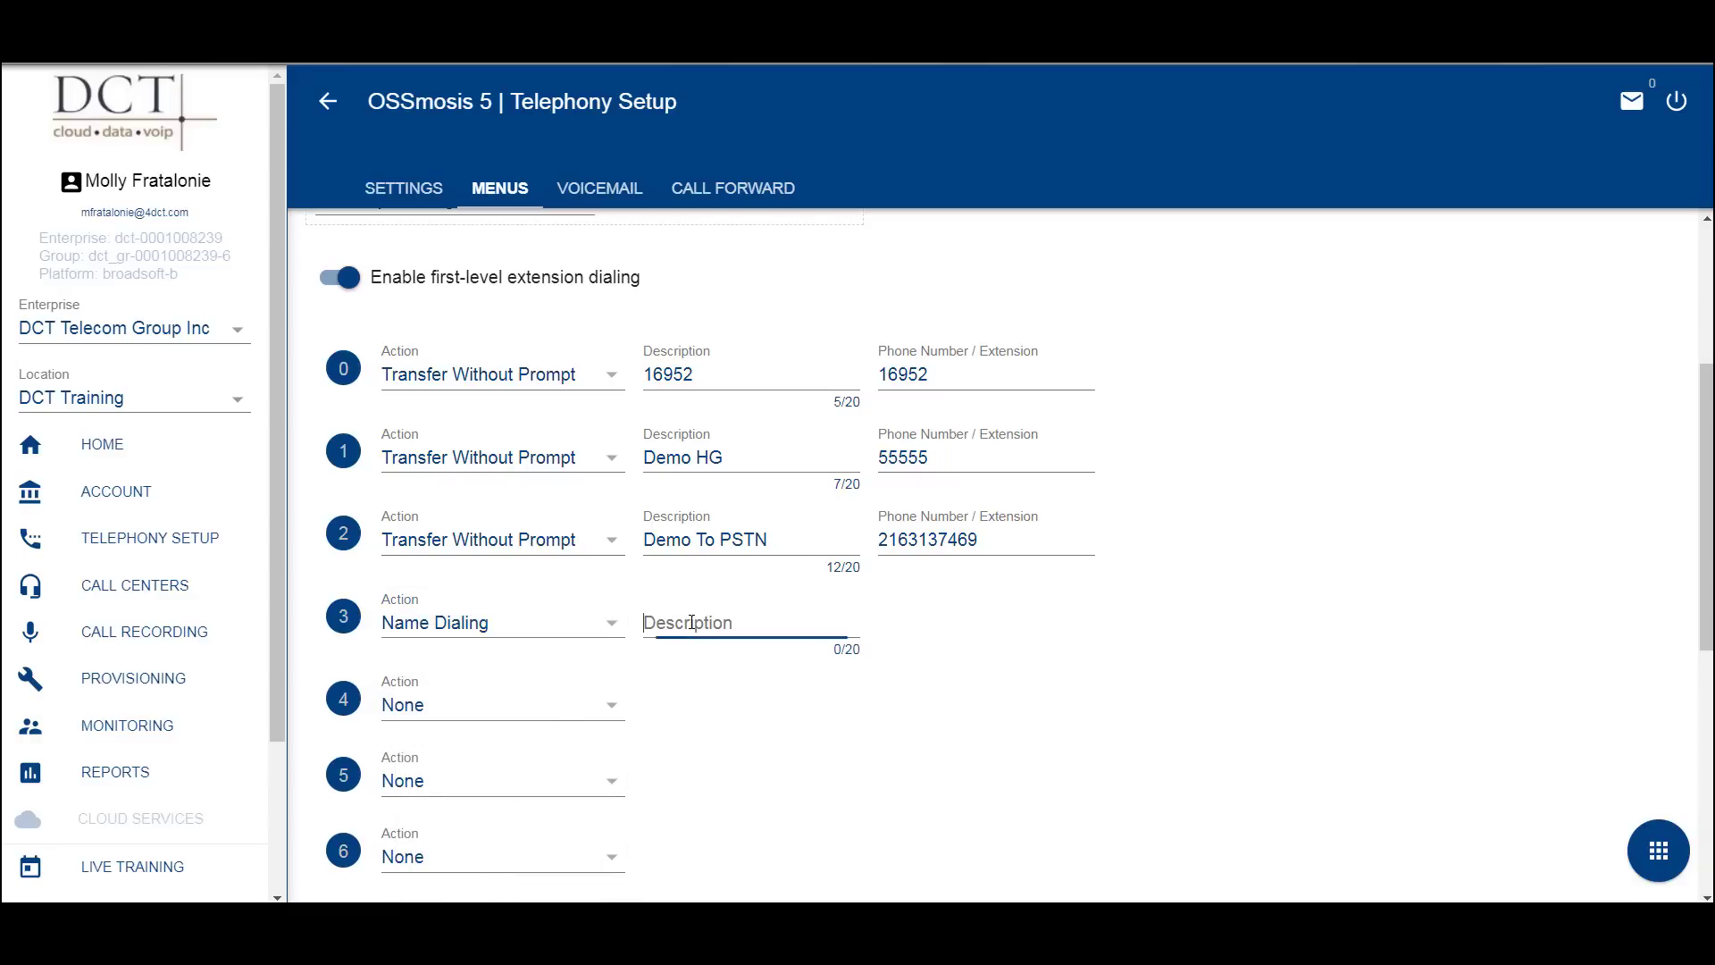
{"action": "type", "text": "Dial by Name"}
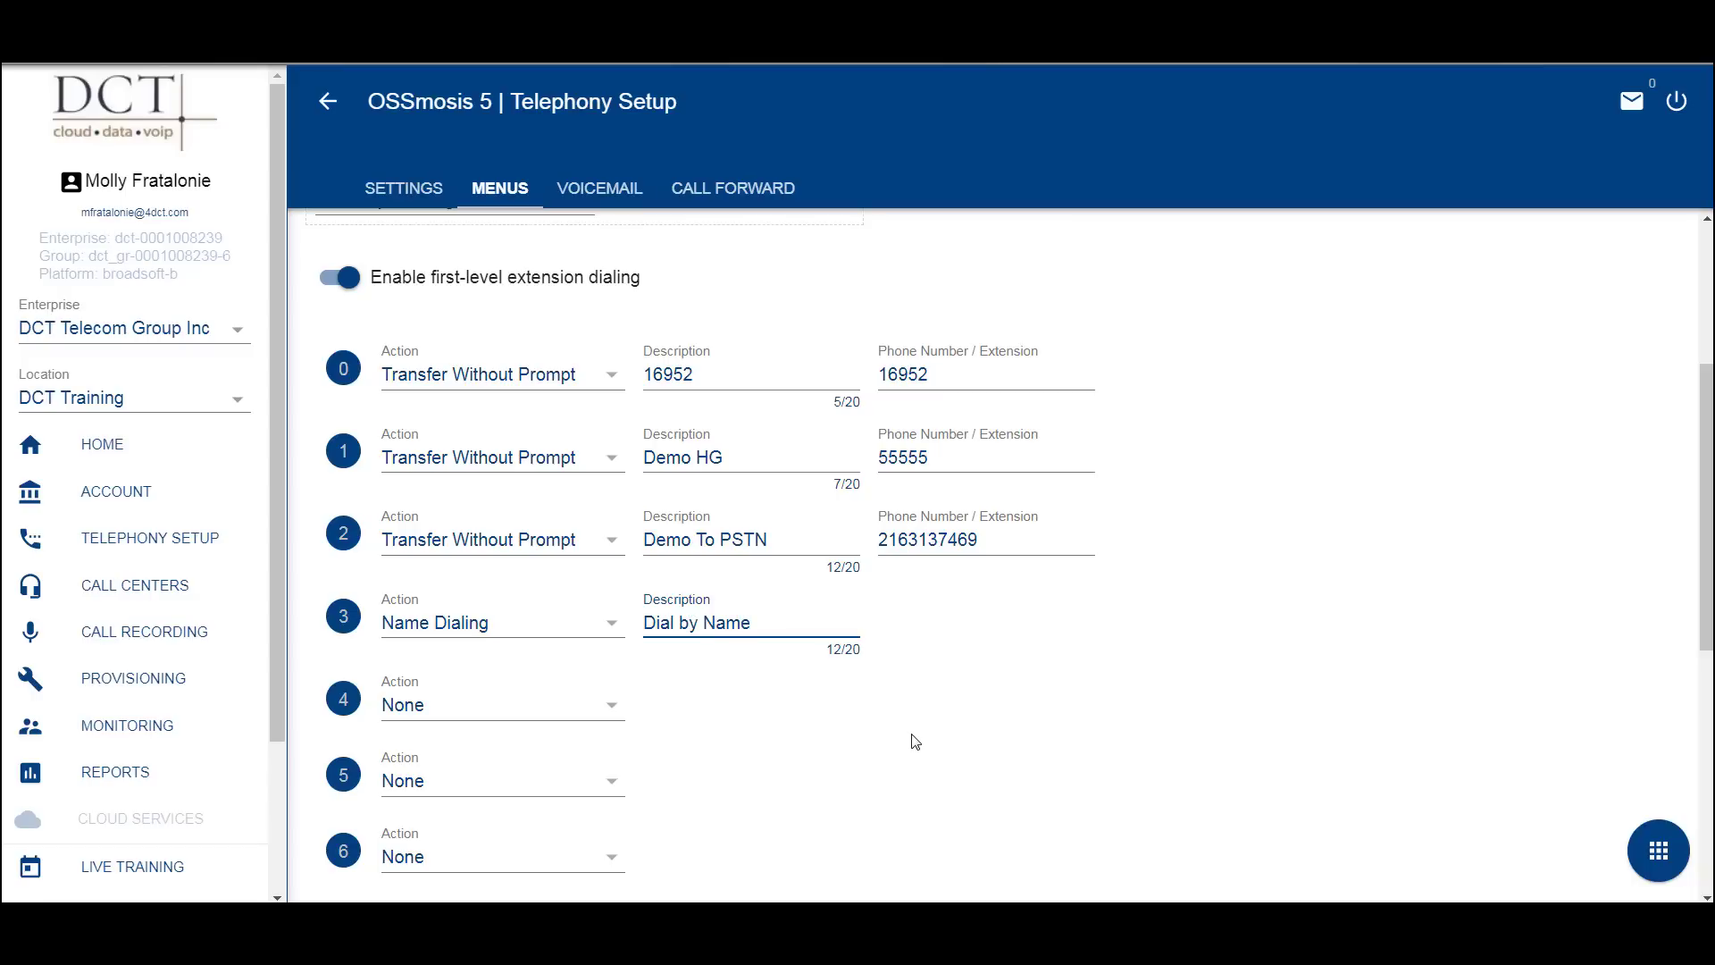
- Set key 4 to Transfer To Operator with description and phone number 16952
{"action": "left_click", "coordinate": [614, 712]}
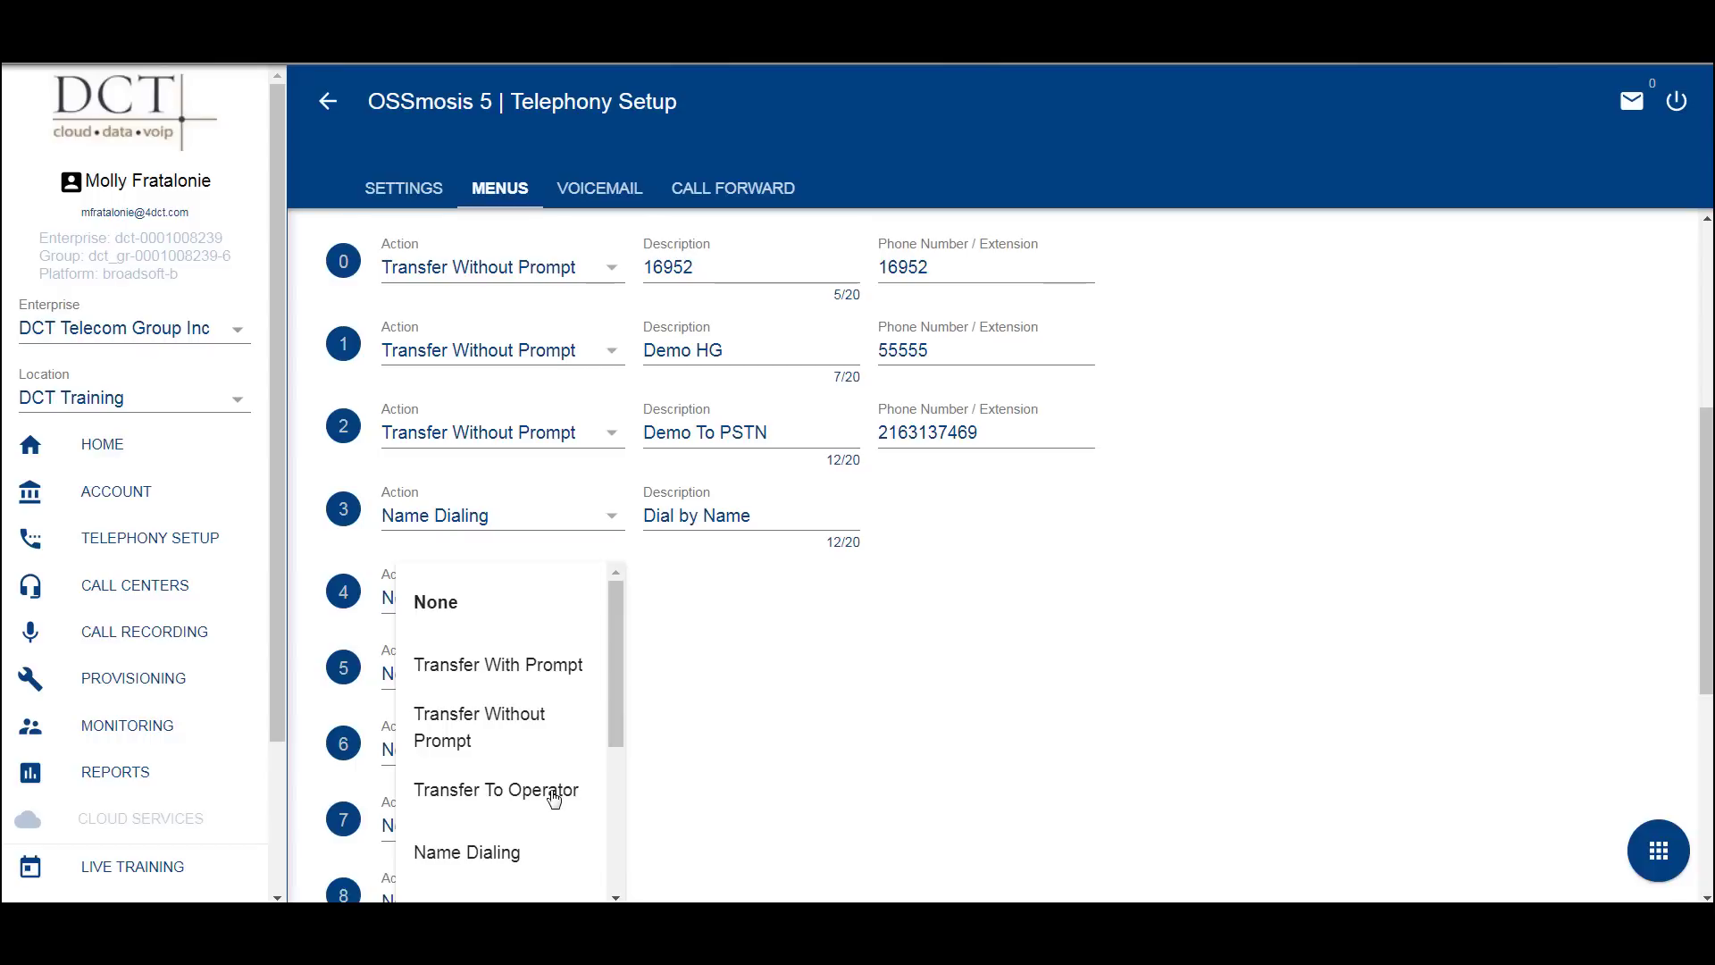
{"action": "left_click", "coordinate": [553, 795]}
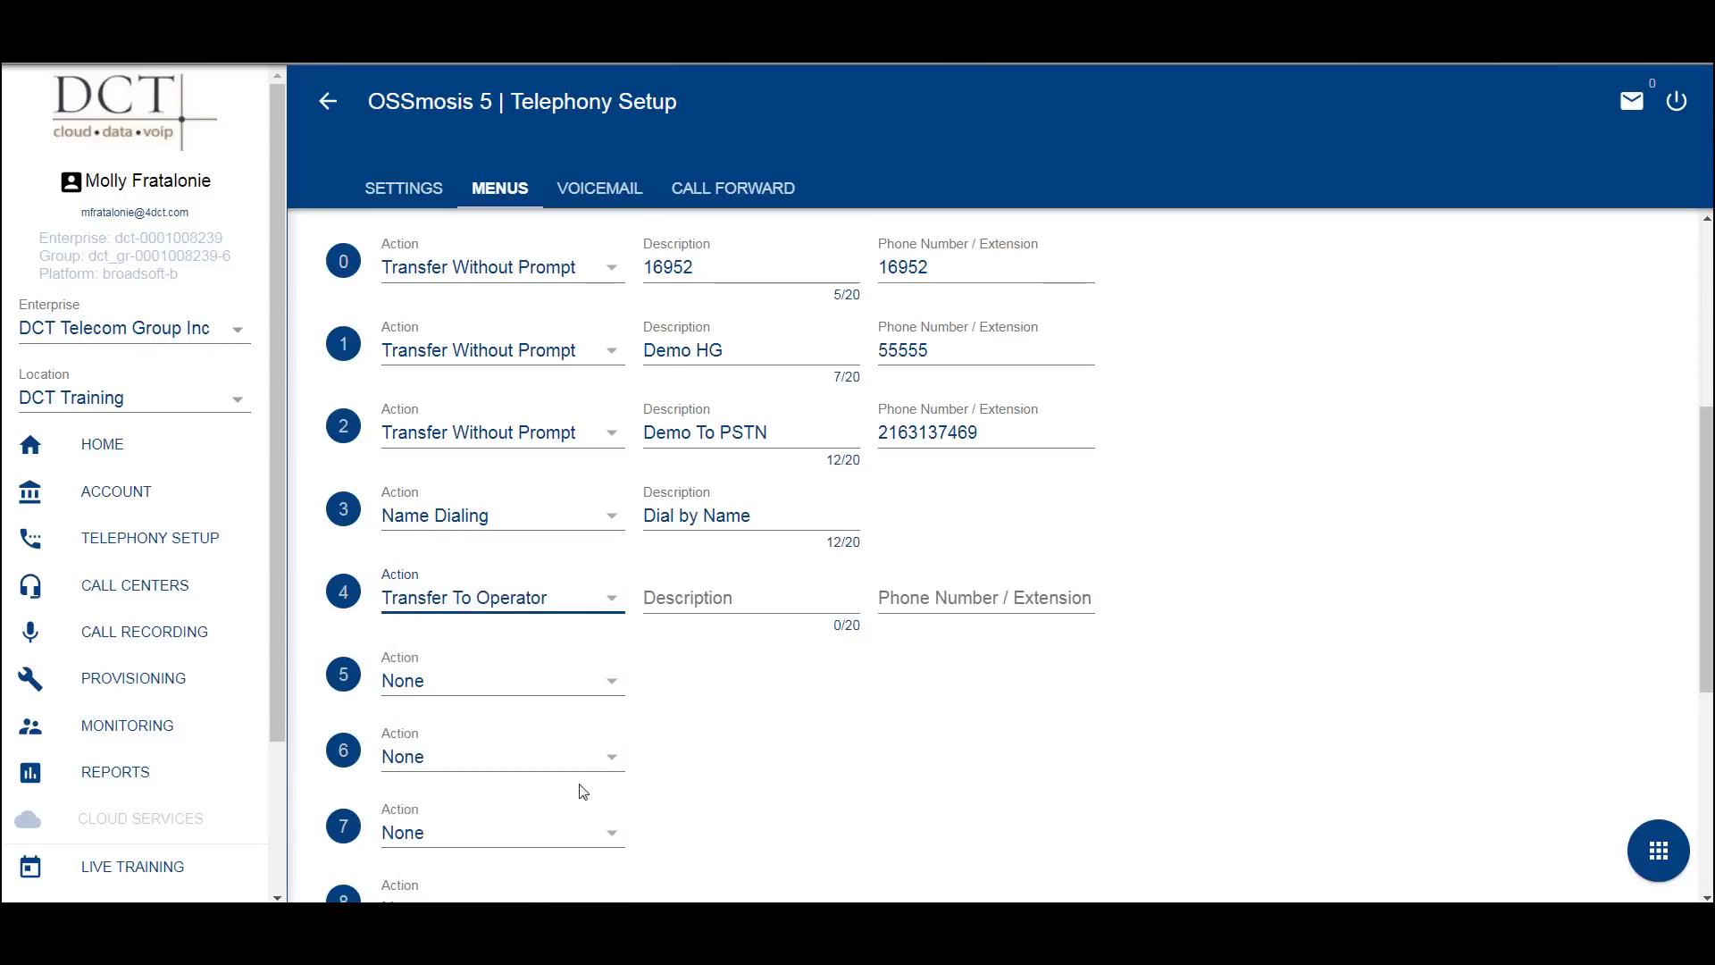
{"action": "left_click", "coordinate": [703, 586]}
{"action": "type", "text": "16952"}
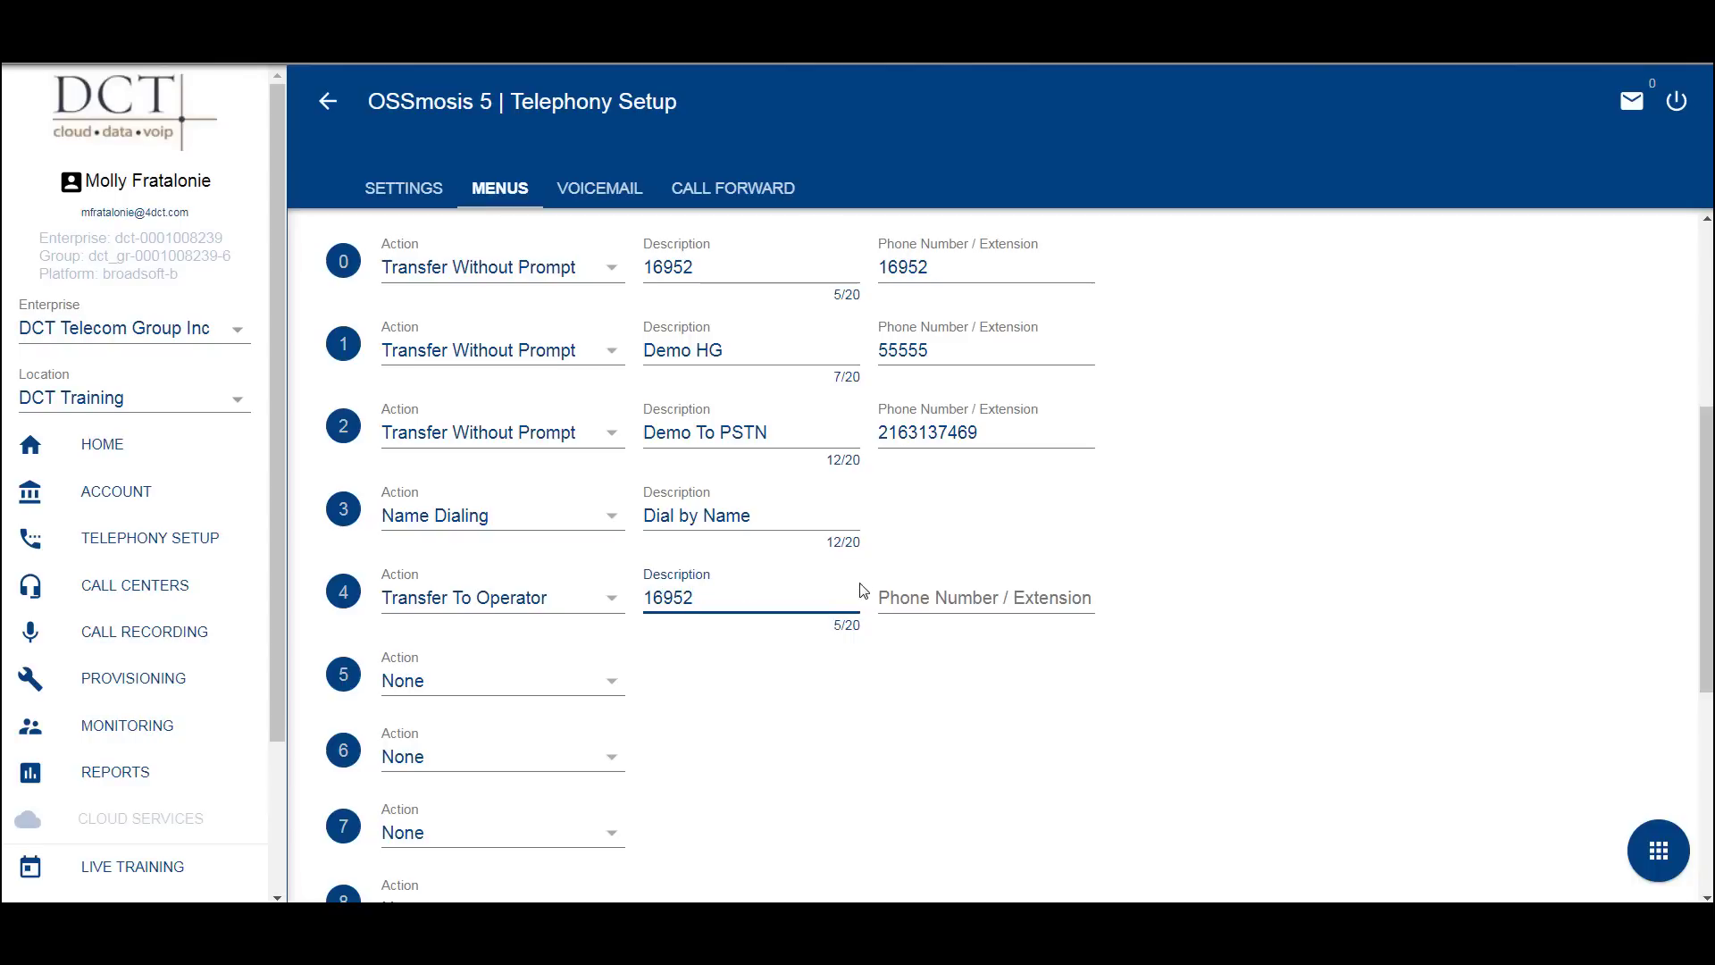
{"action": "left_click", "coordinate": [935, 589]}
{"action": "type", "text": "16952"}
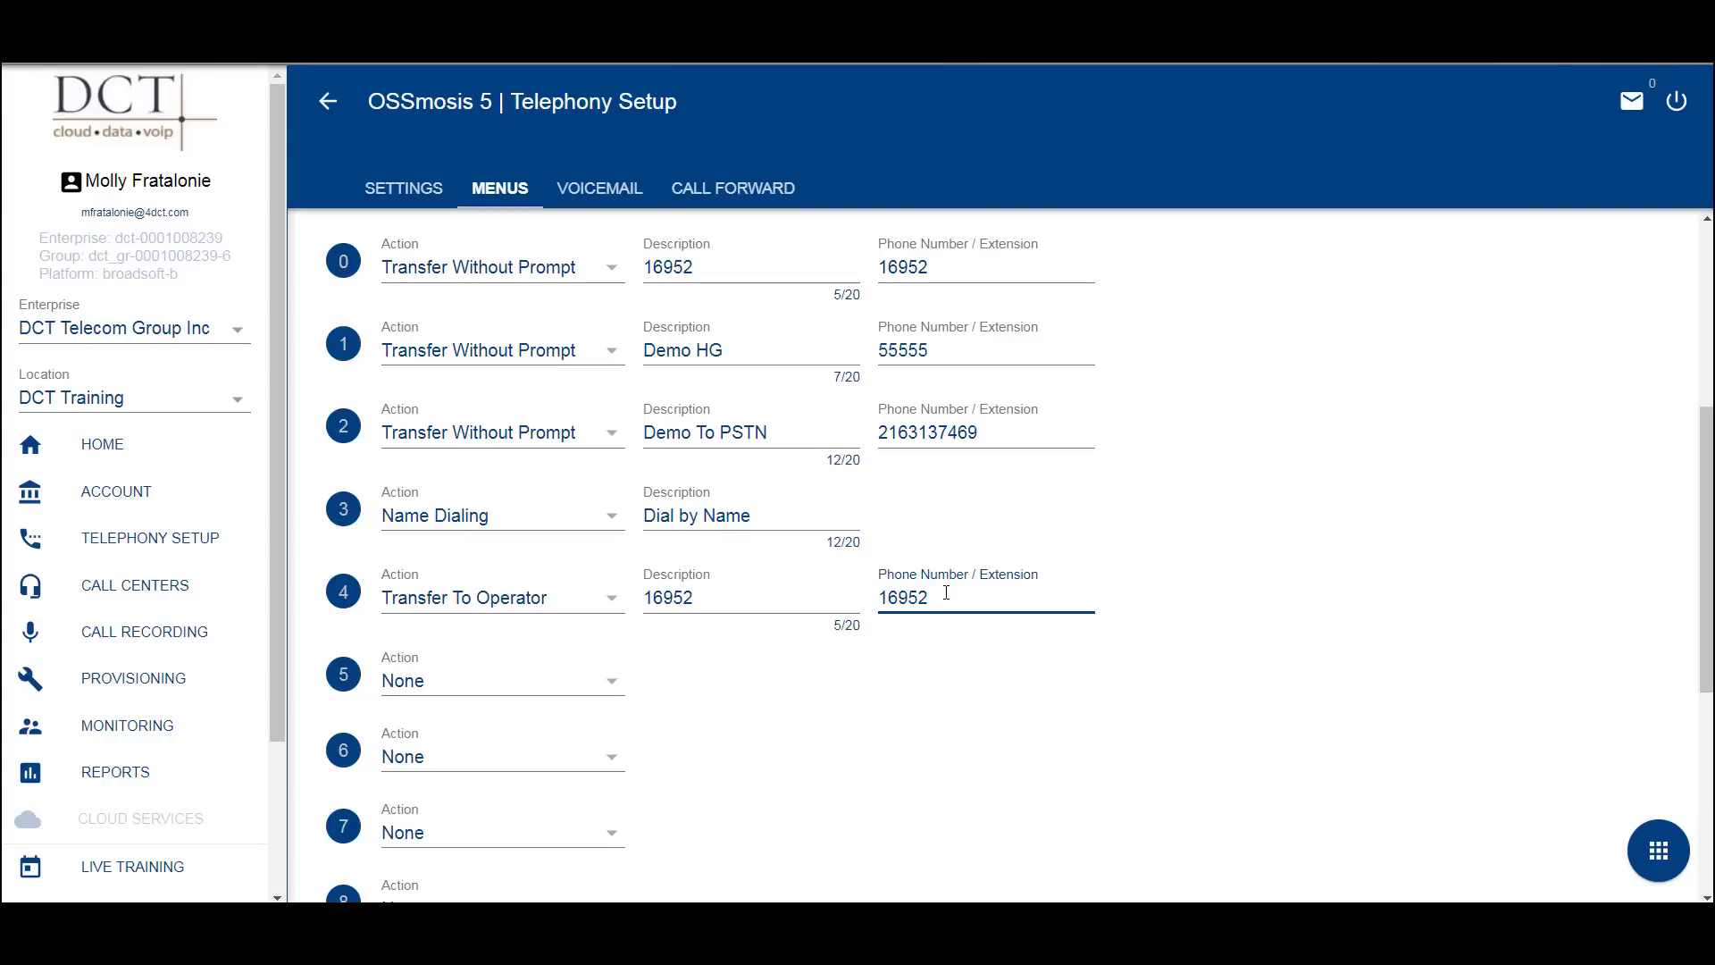
{"action": "left_click", "coordinate": [1663, 851]}
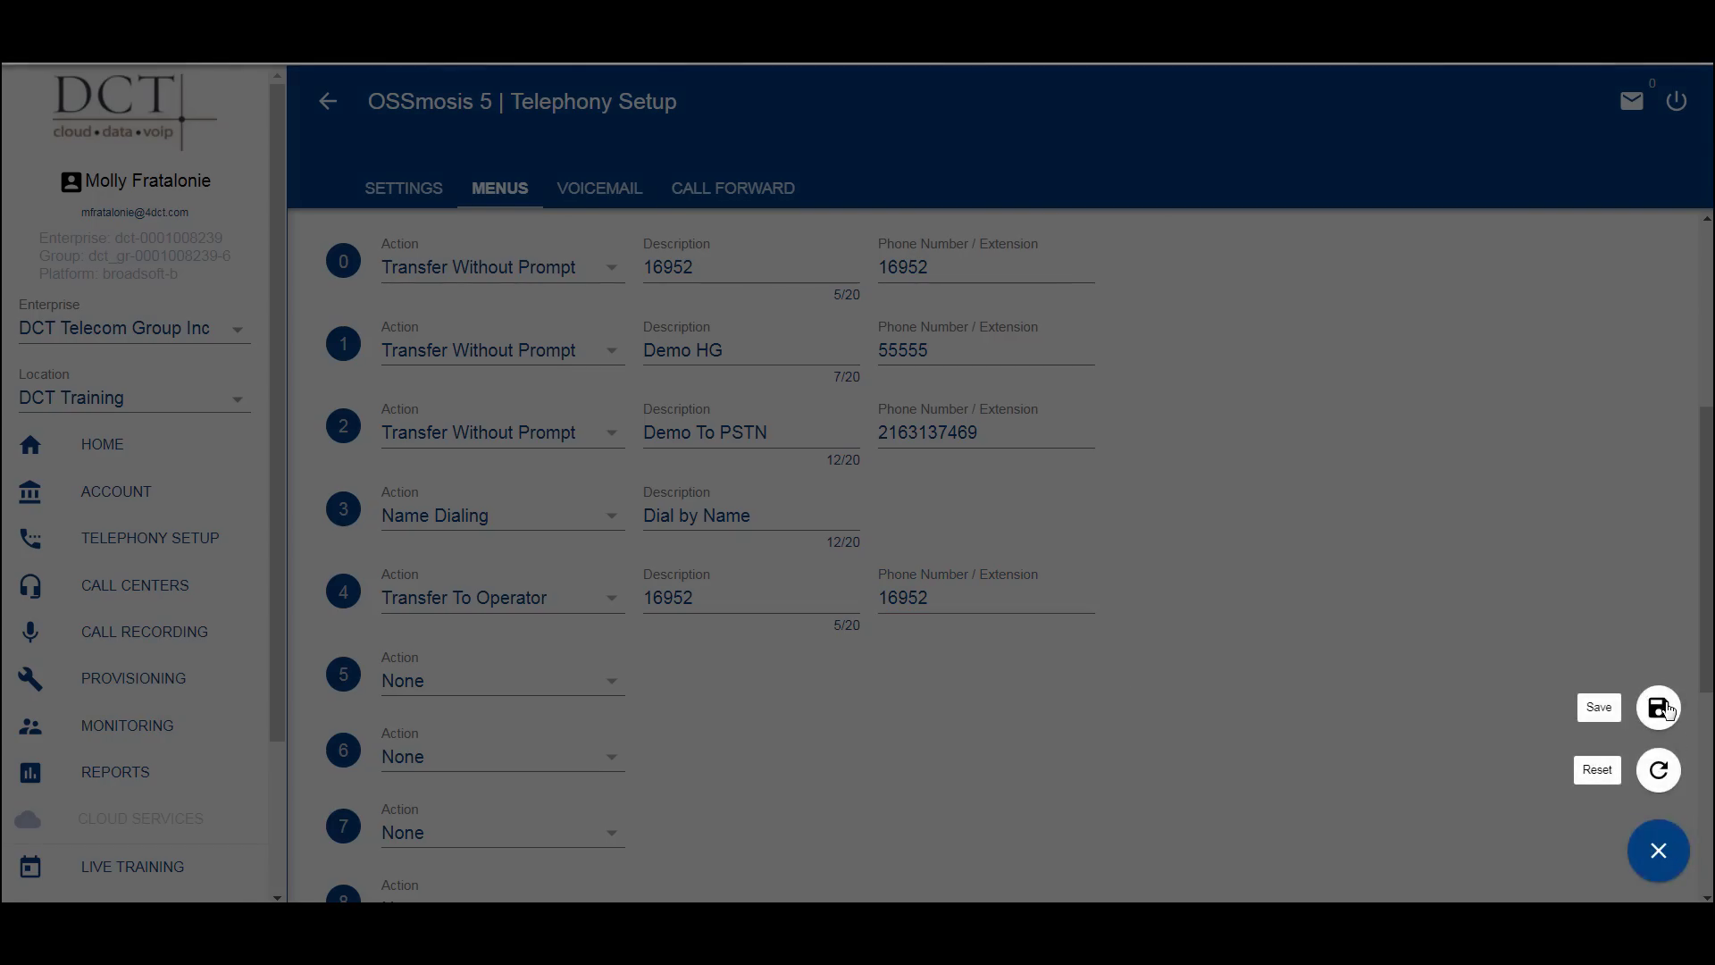
- Save the Business Hours menu changes and return to the Auto Attendant Menus list
{"action": "left_click", "coordinate": [1660, 707]}
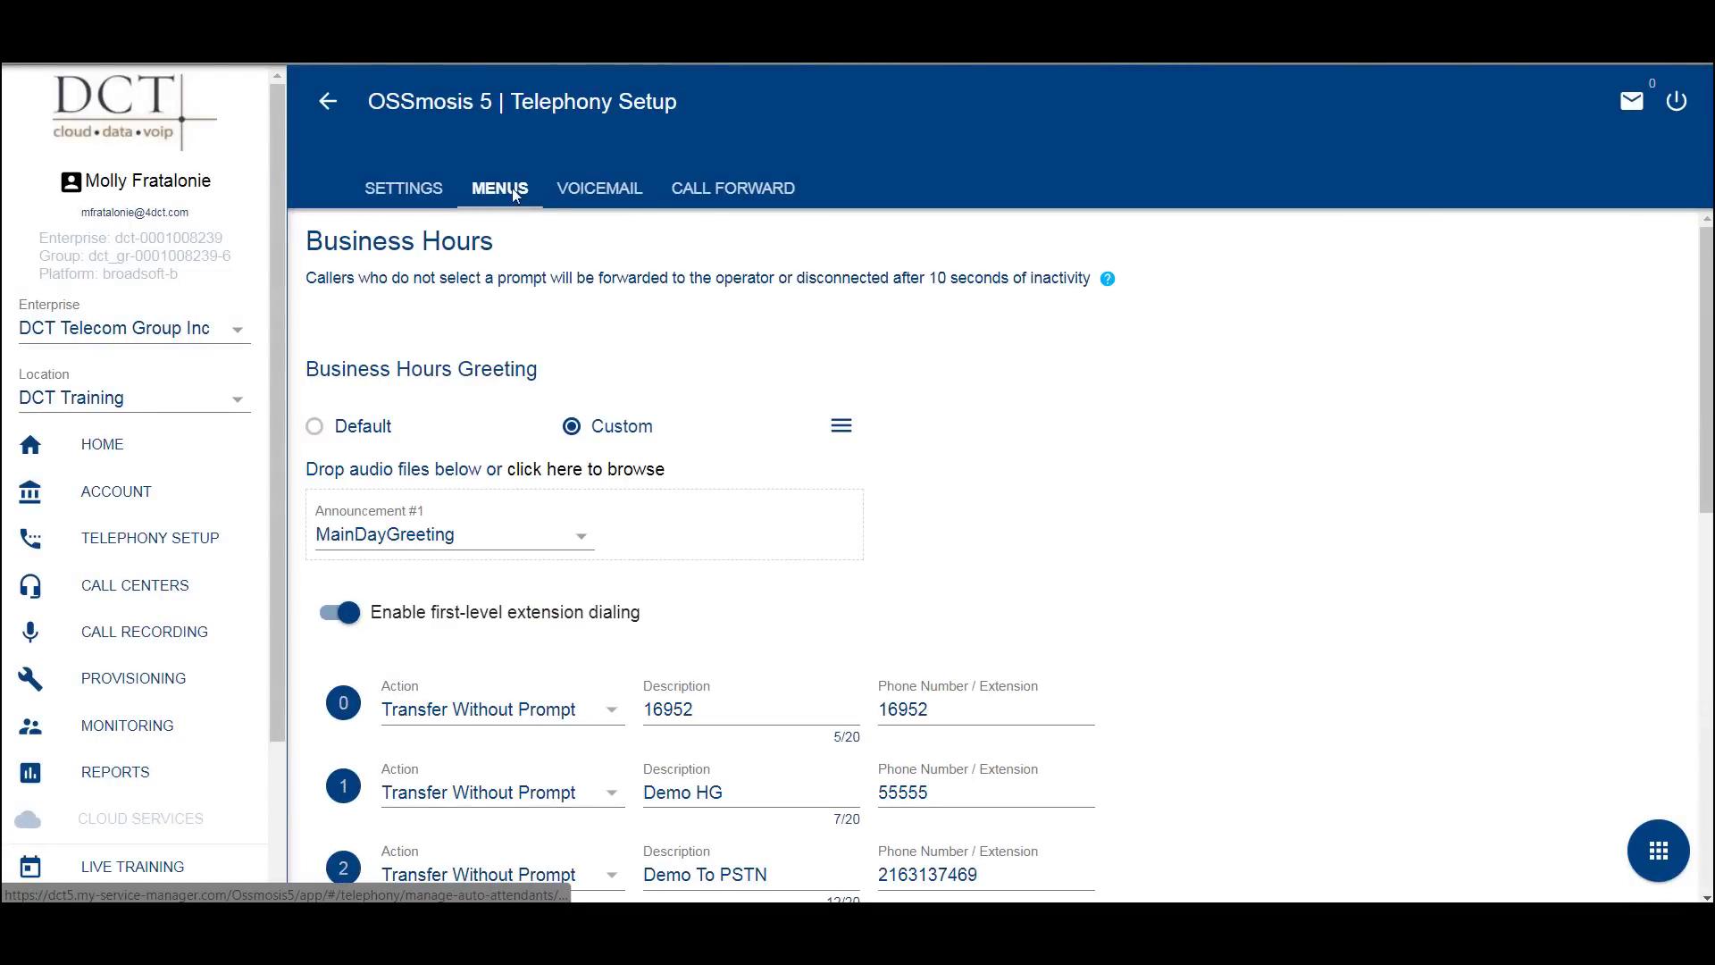
{"action": "left_click", "coordinate": [515, 195]}
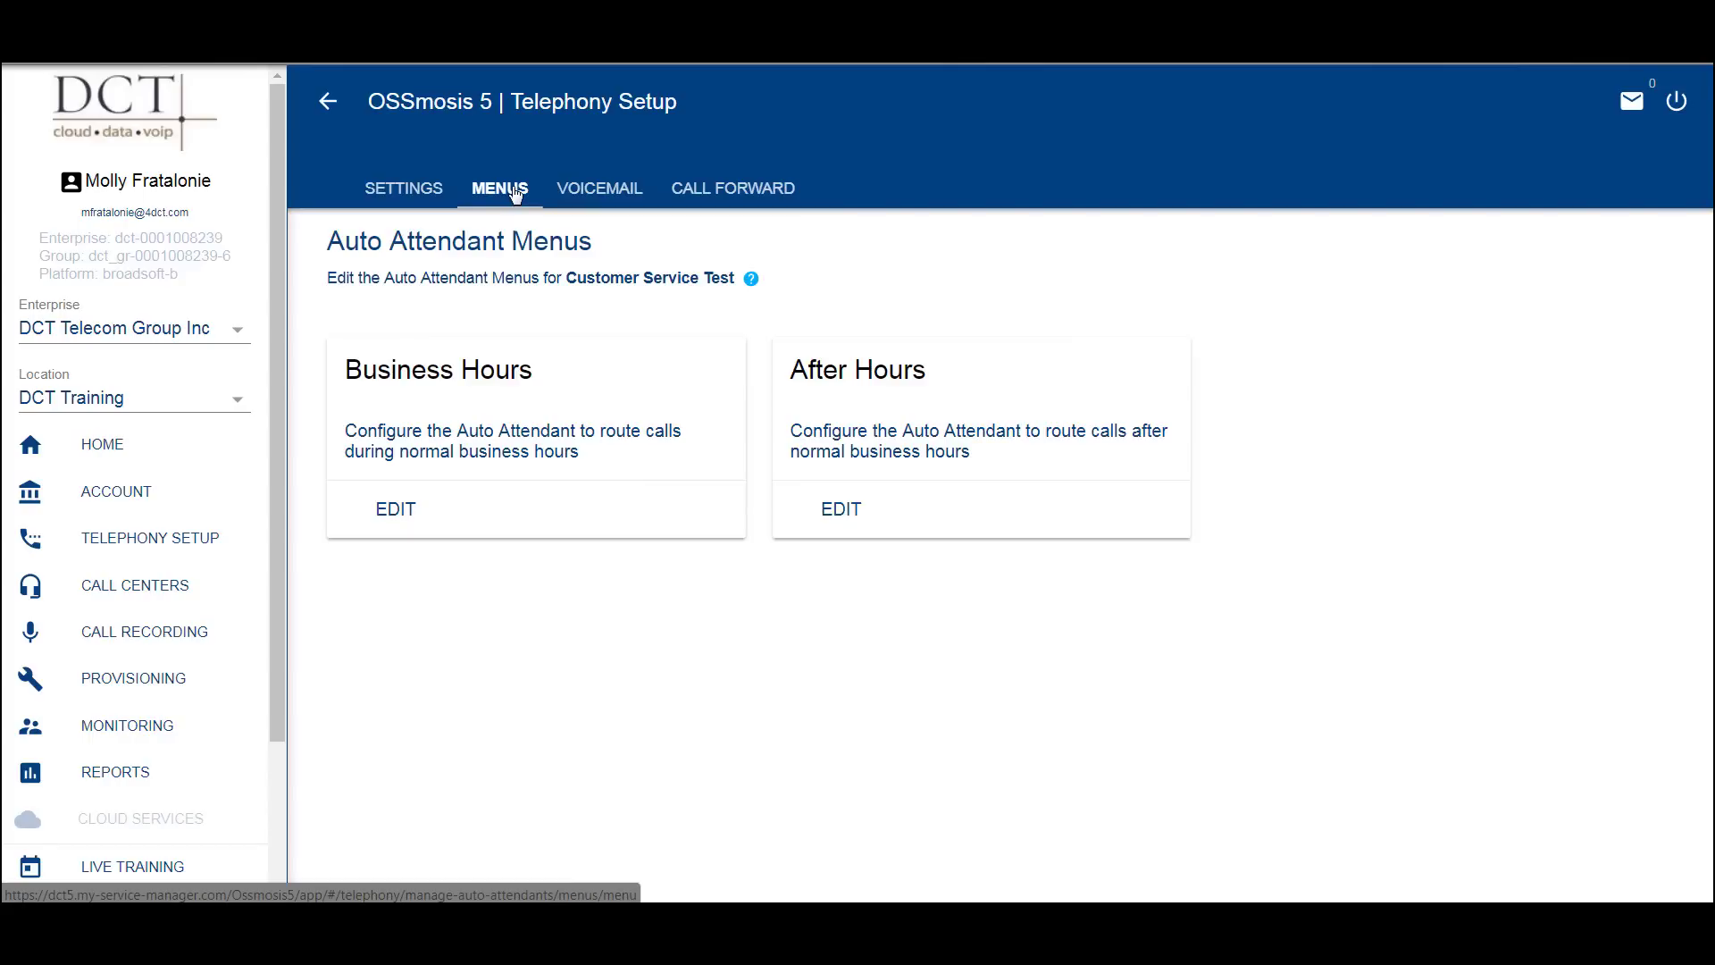
- Review the After Hours menu, then the attendant's voicemail and call forwarding settings
{"action": "left_click", "coordinate": [837, 510]}
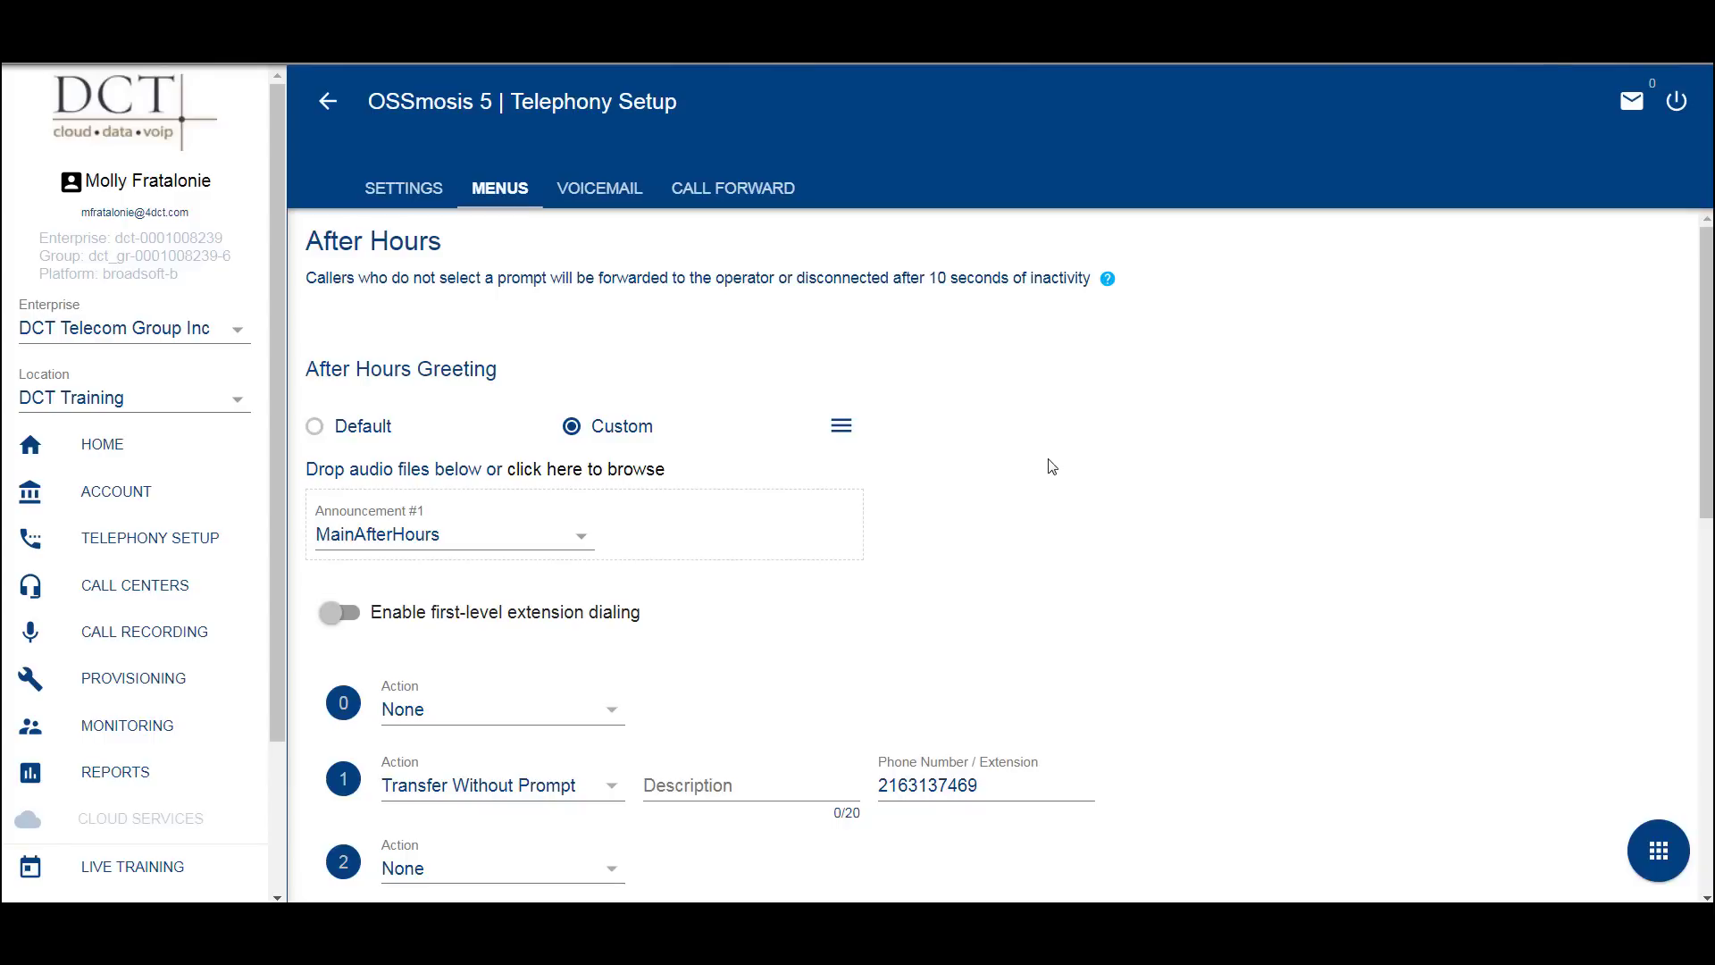
{"action": "left_click", "coordinate": [607, 194]}
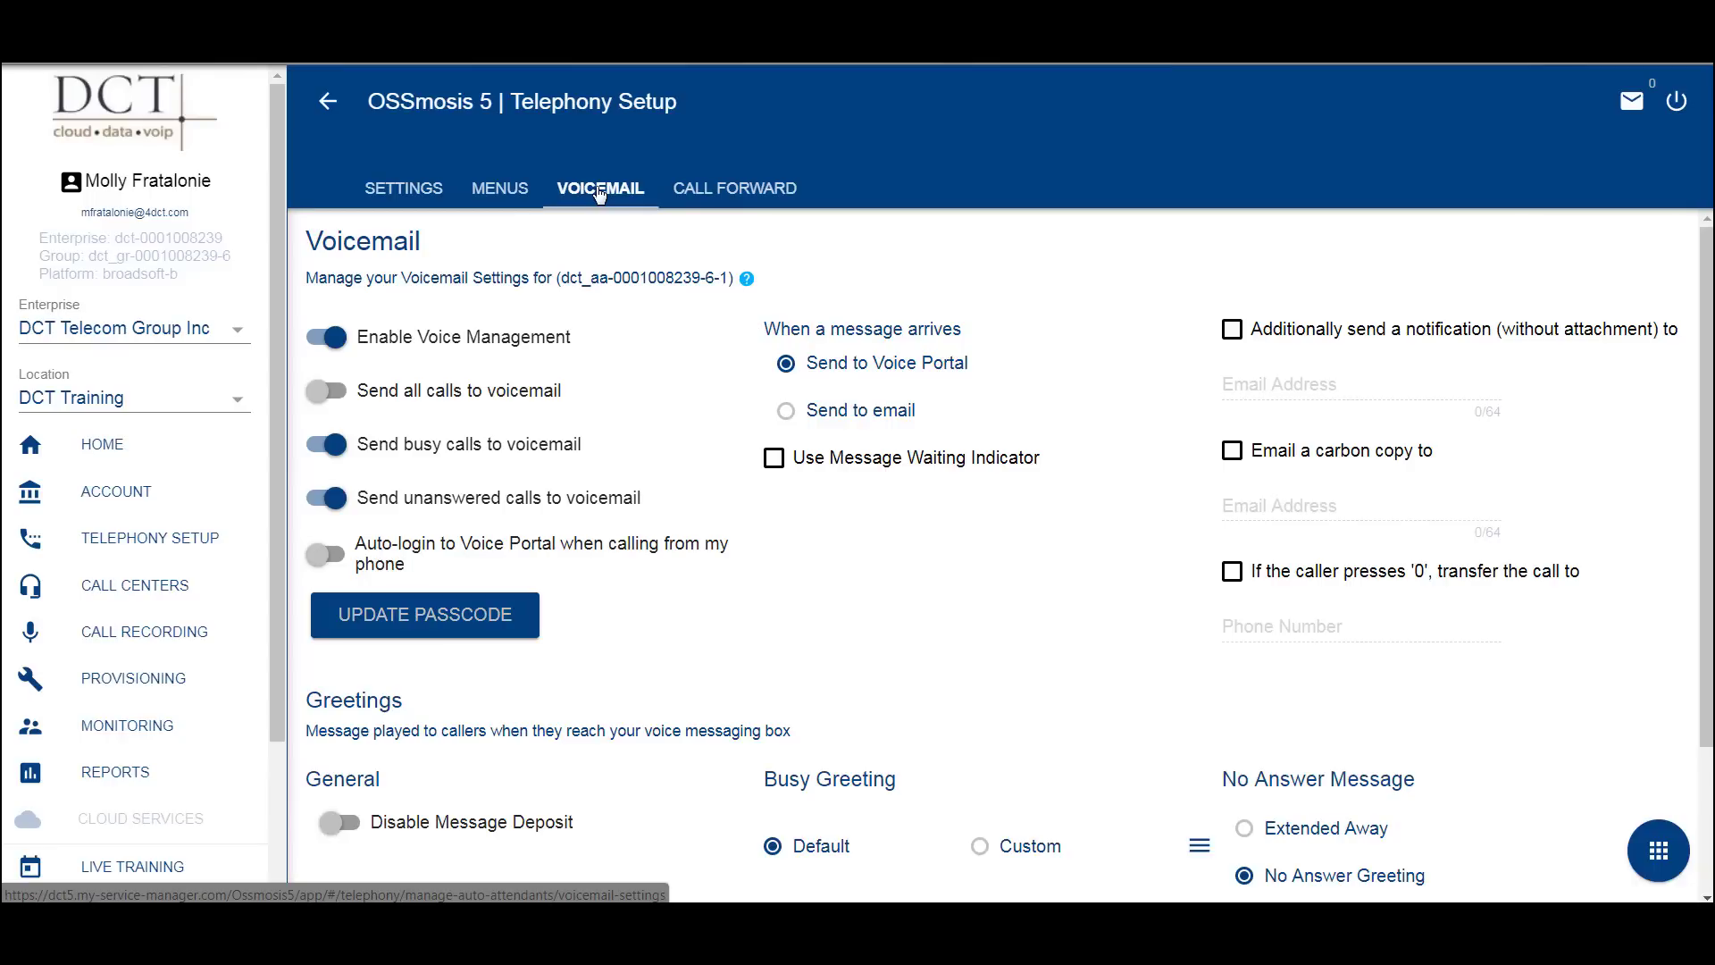
{"action": "left_click", "coordinate": [772, 194]}
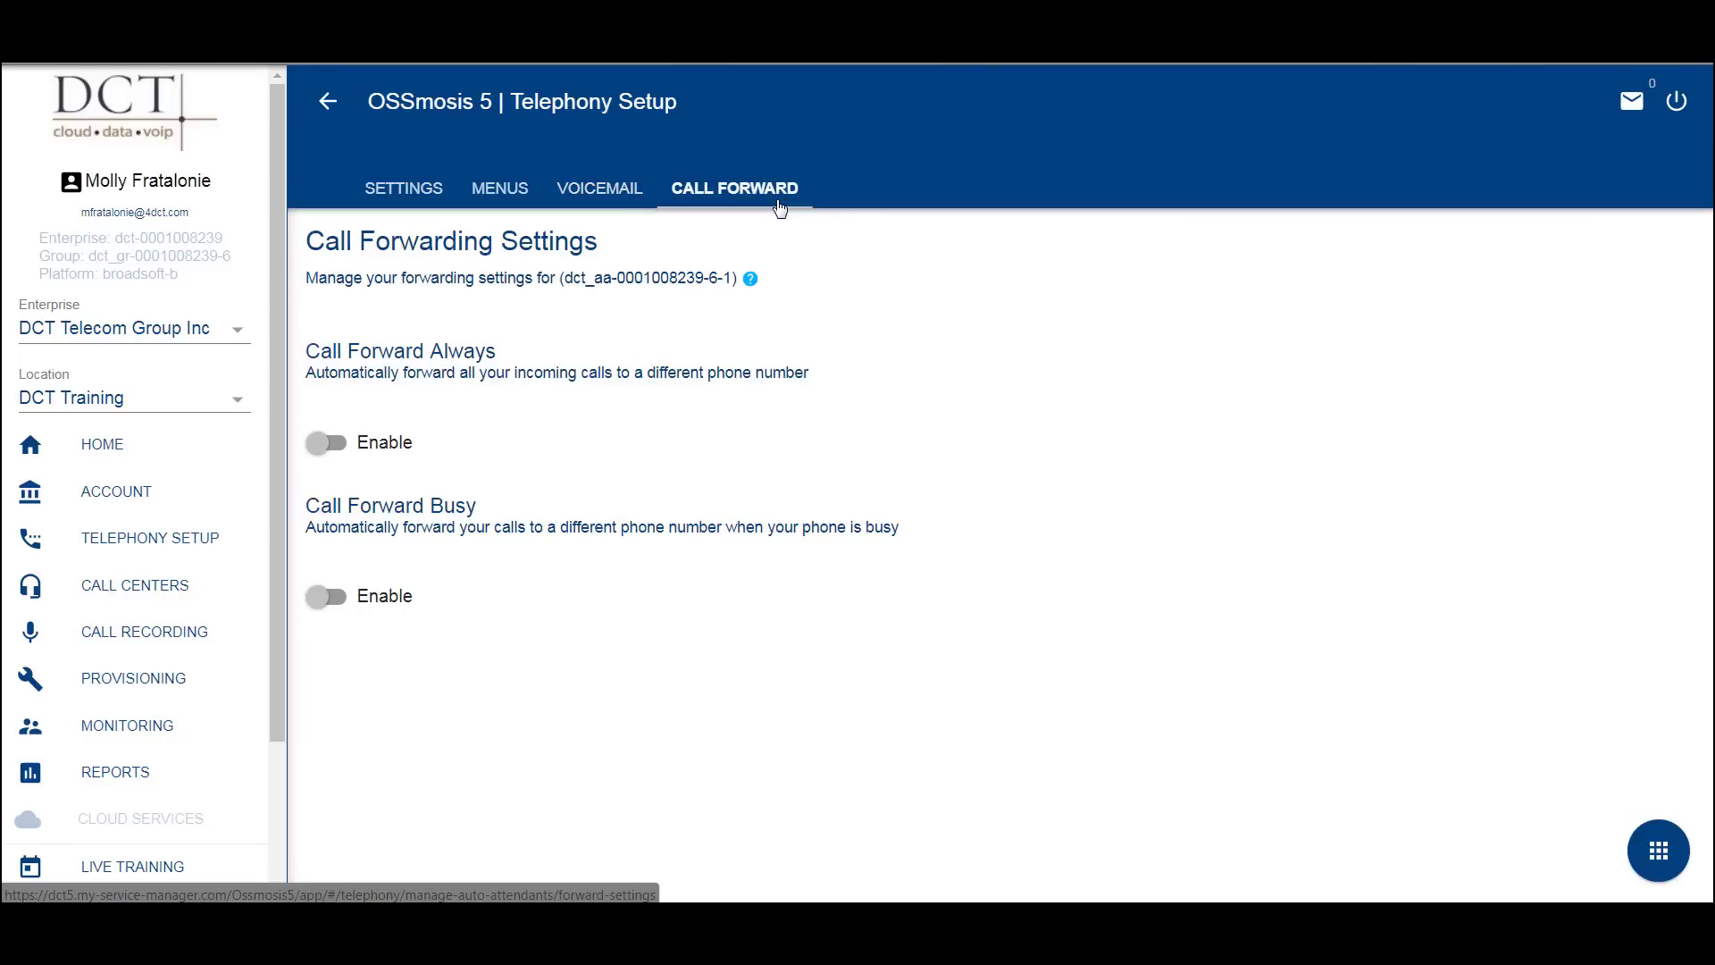